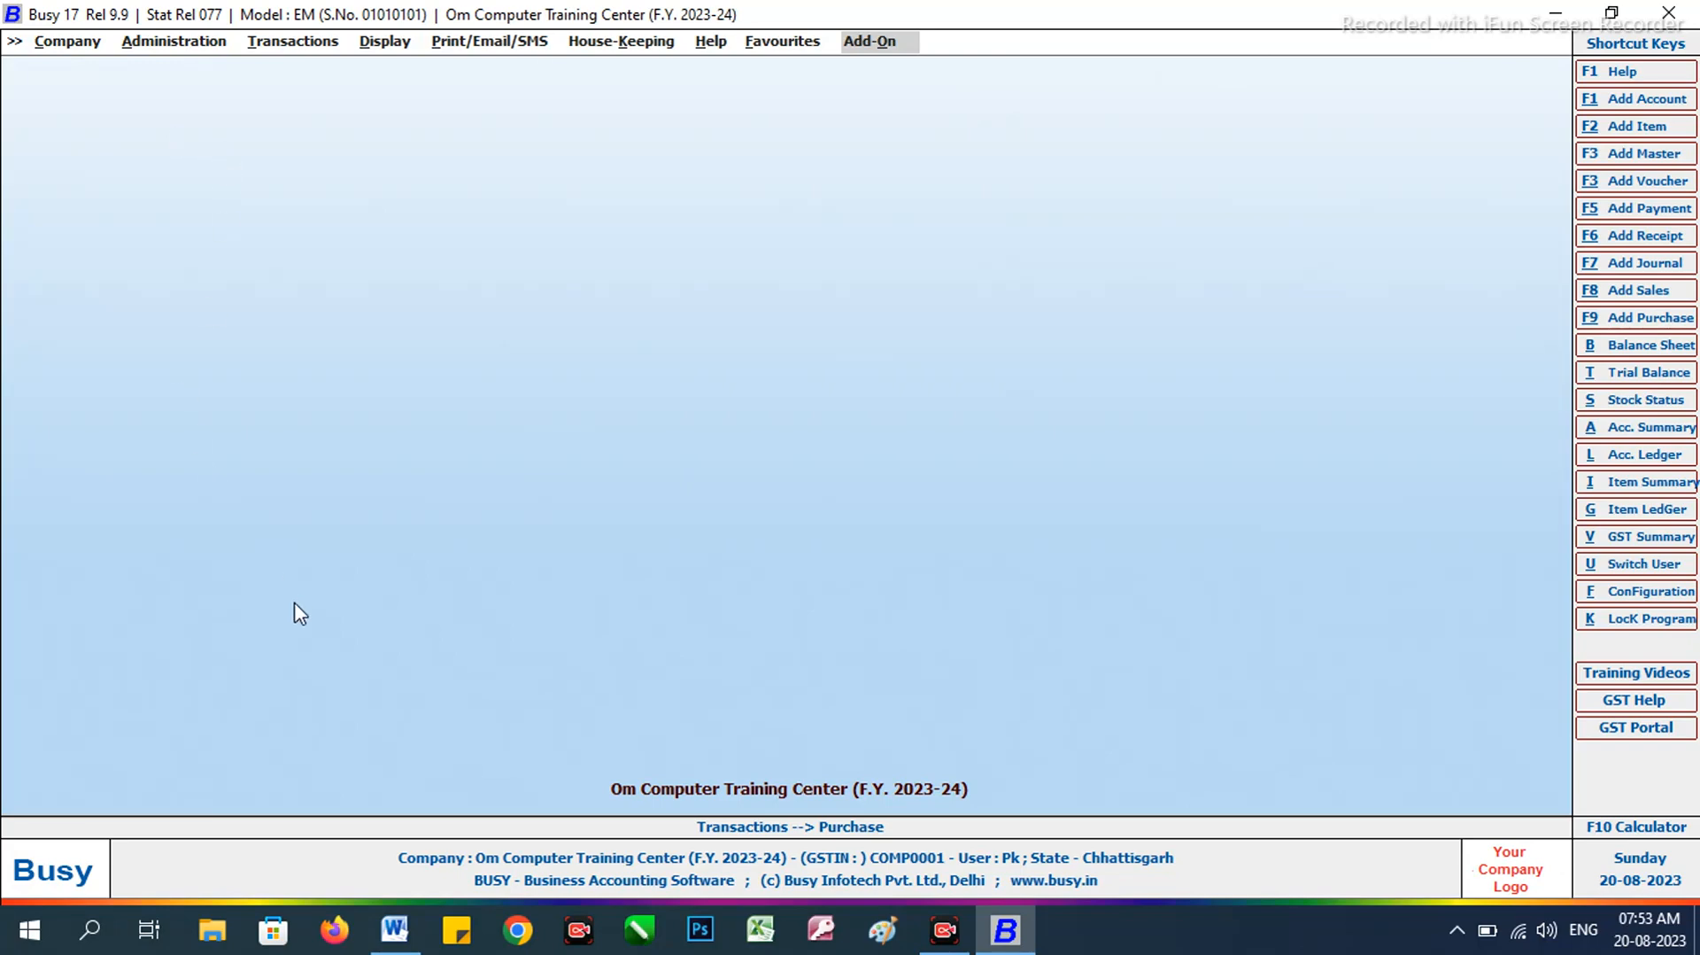
Step: Check question 1's purchase details in the Word document, then open a new purchase voucher in Busy
left_click(396, 930)
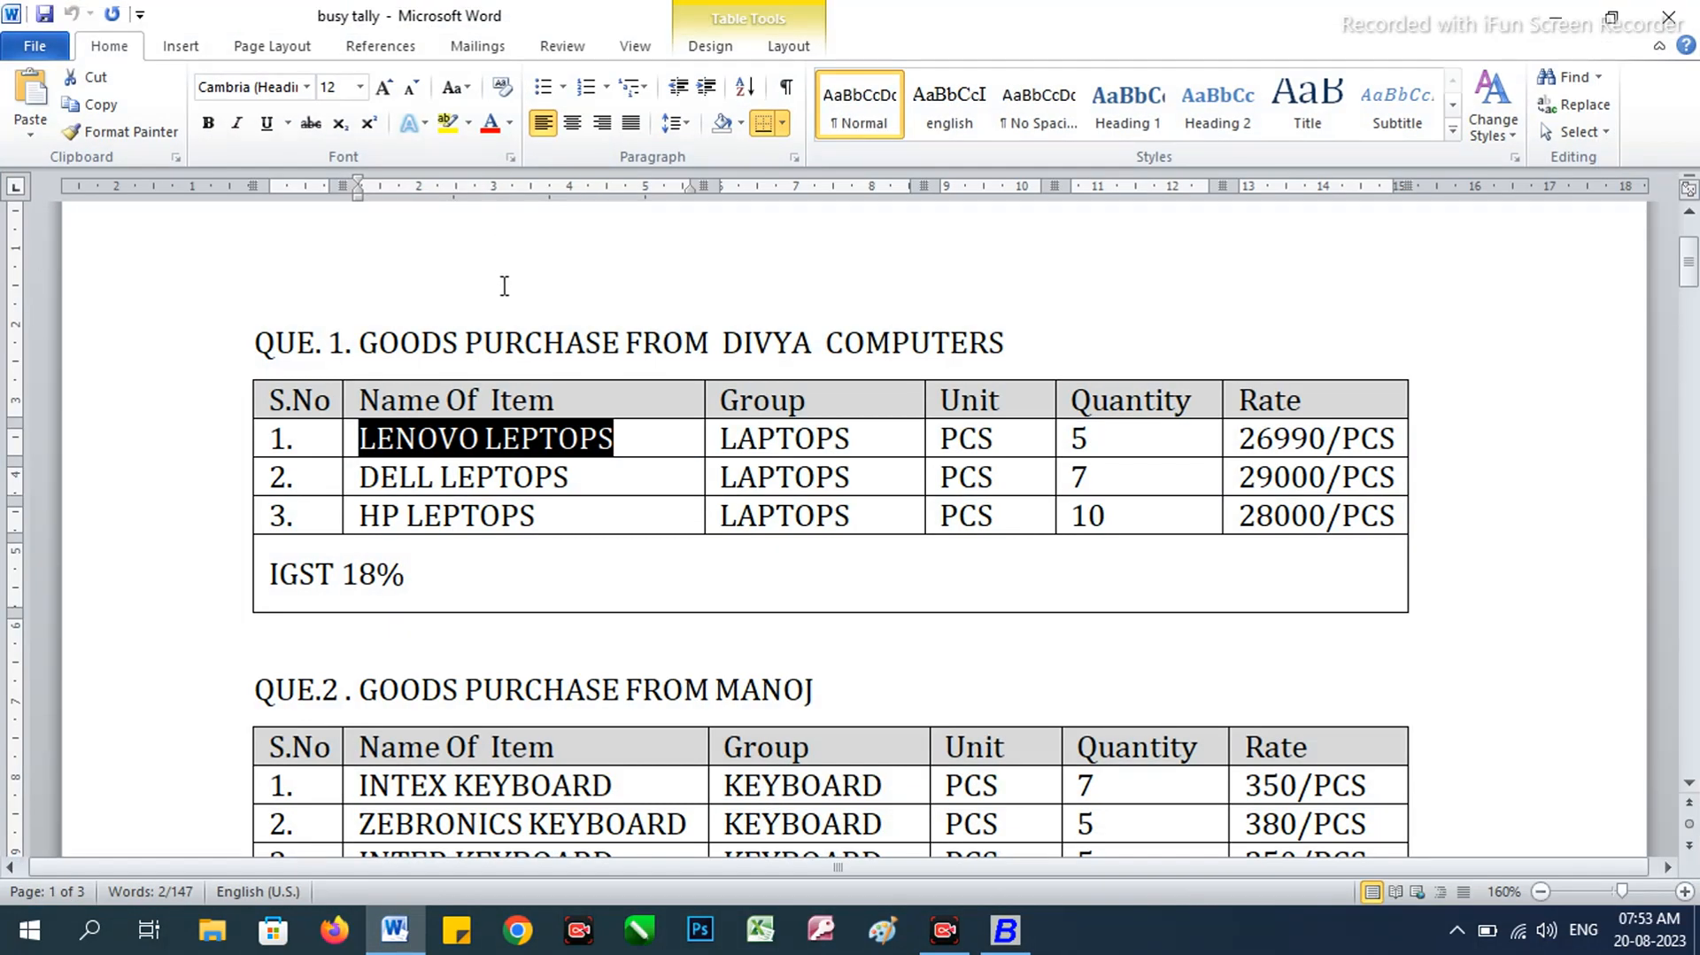
left_click(435, 317)
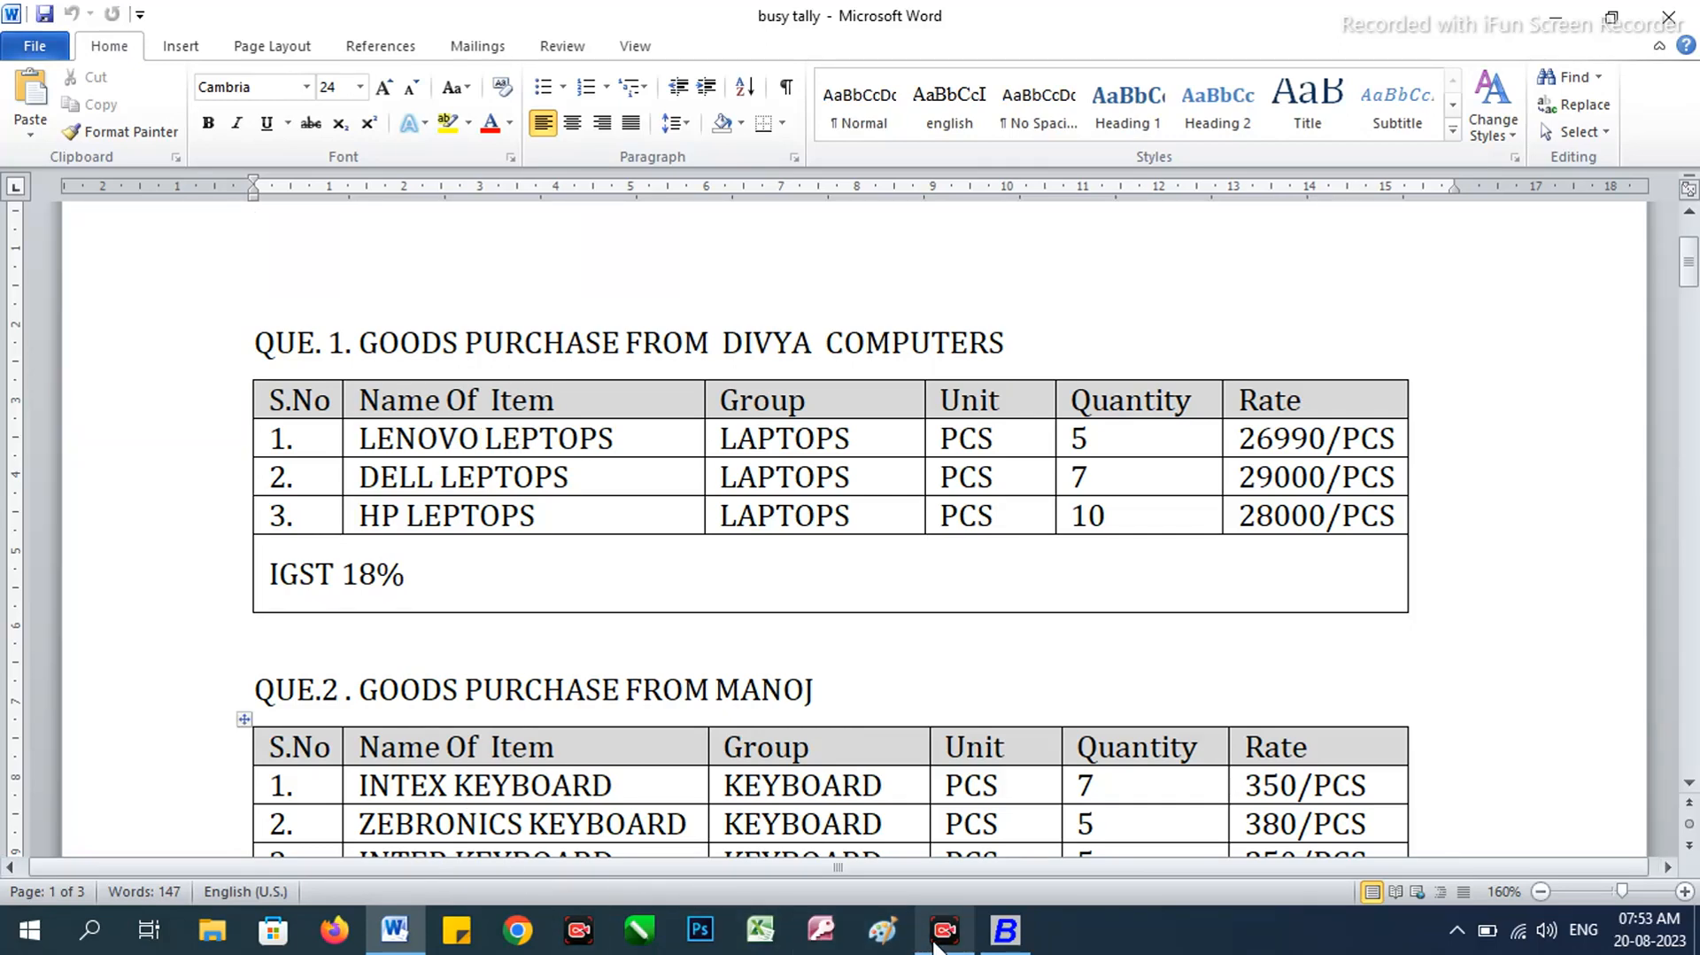
left_click(1007, 930)
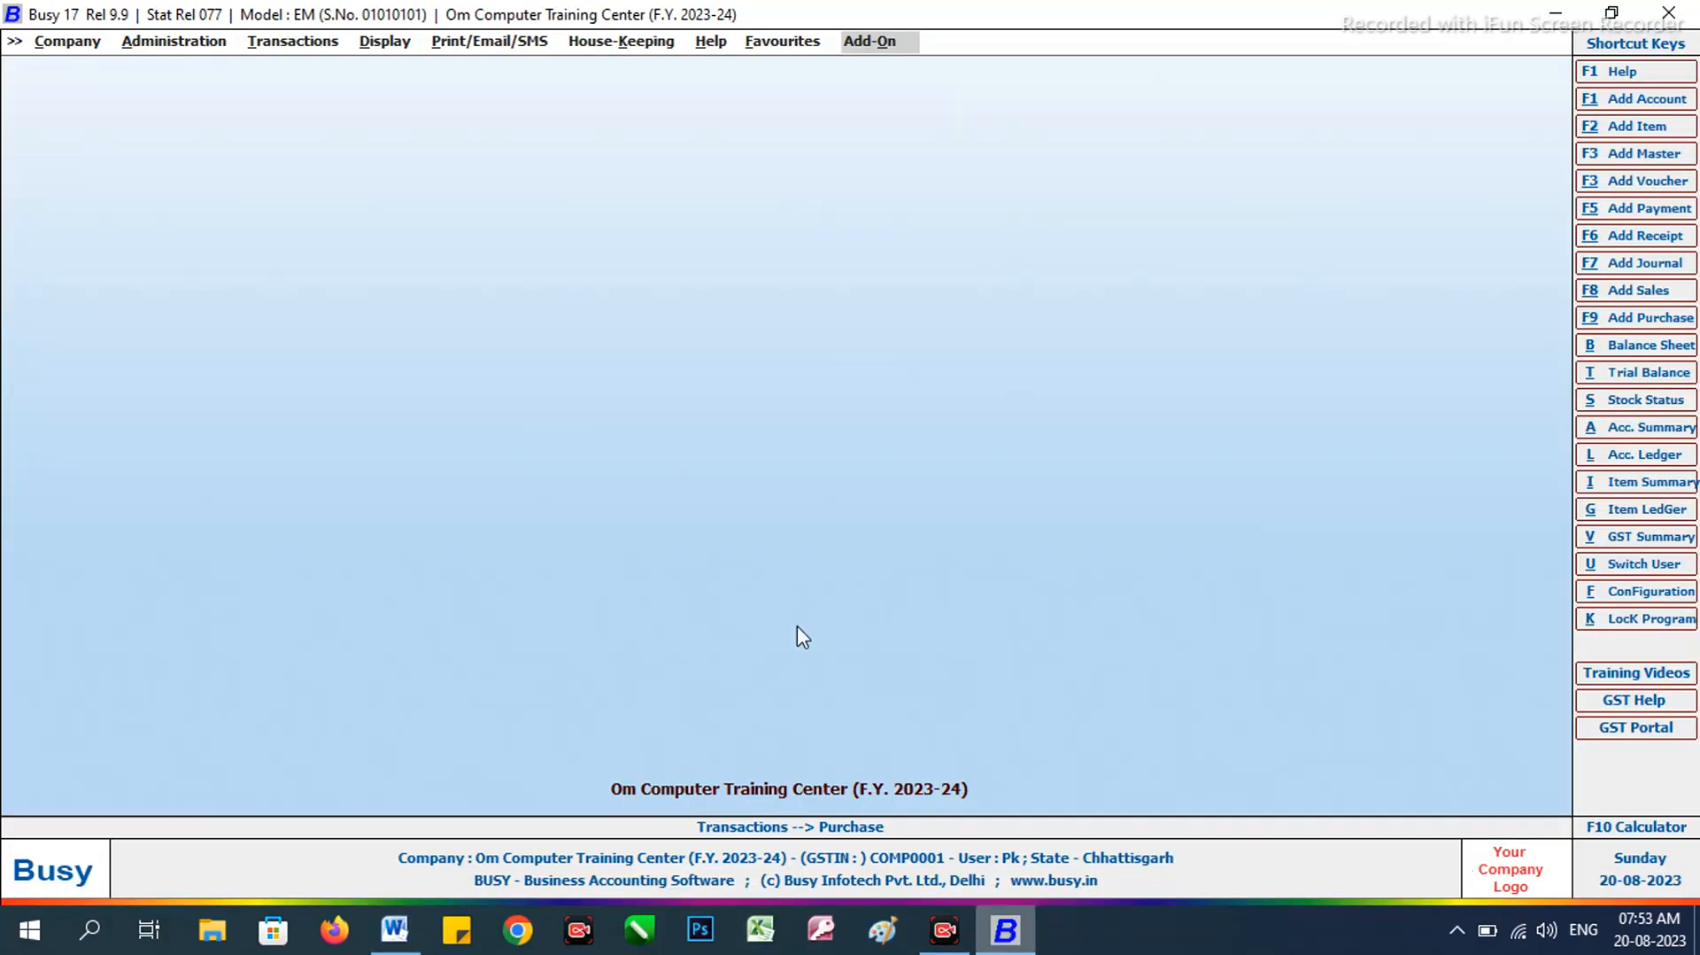
left_click(294, 45)
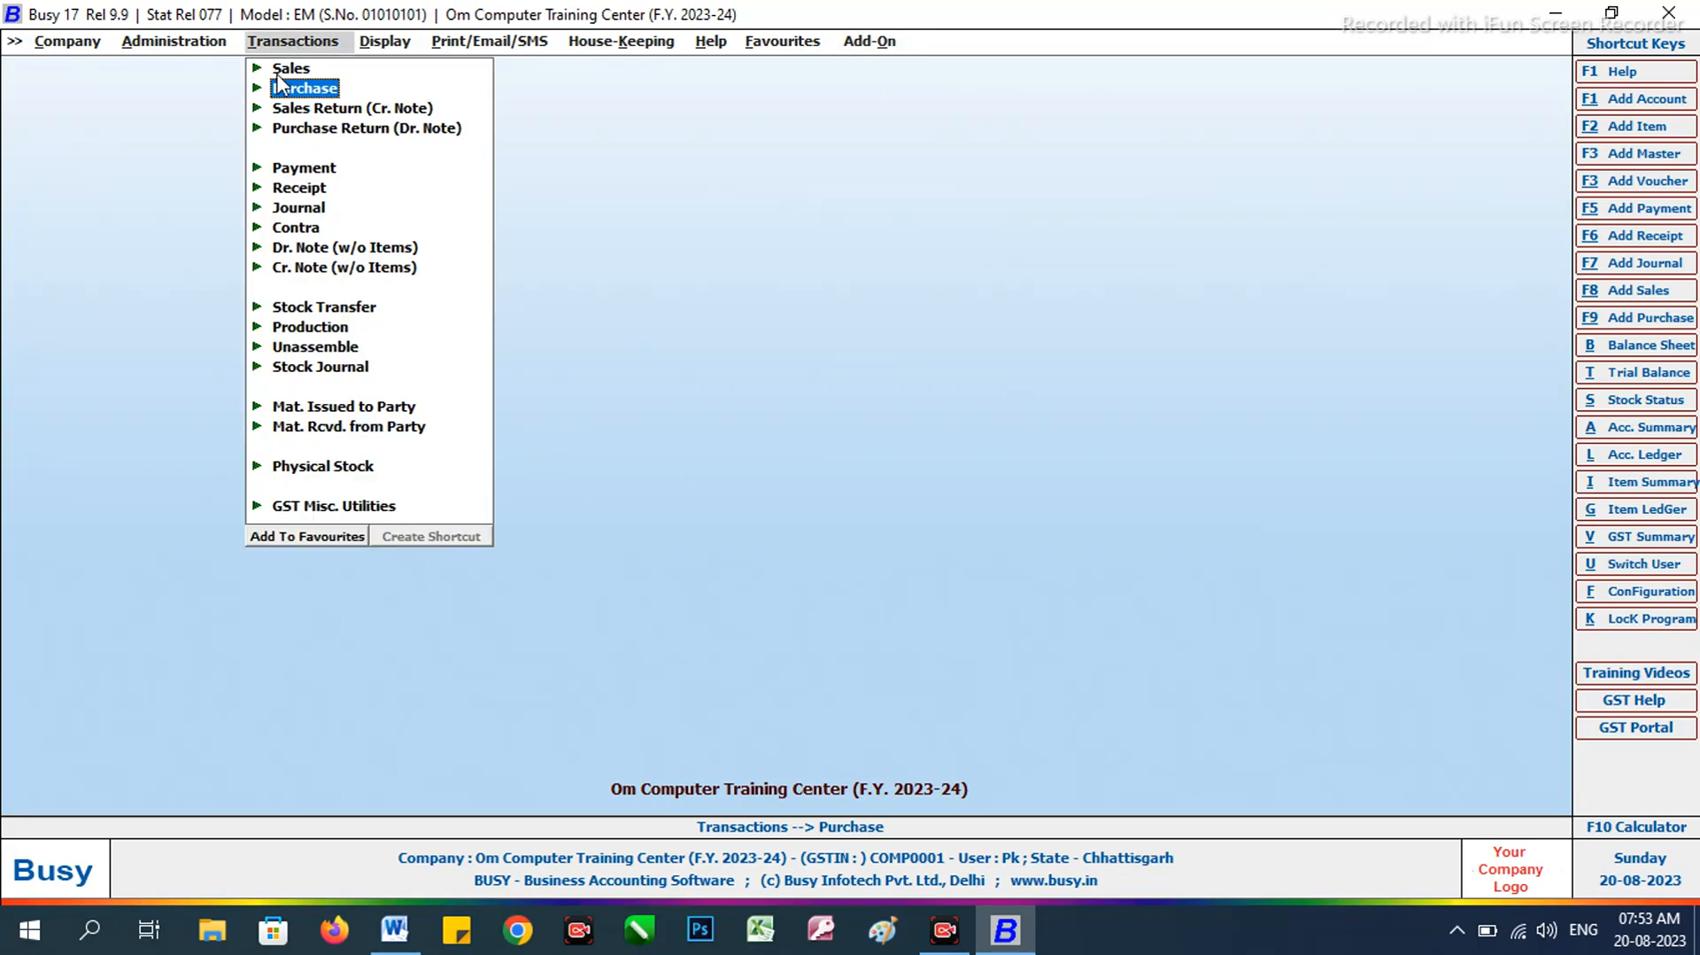
left_click(302, 92)
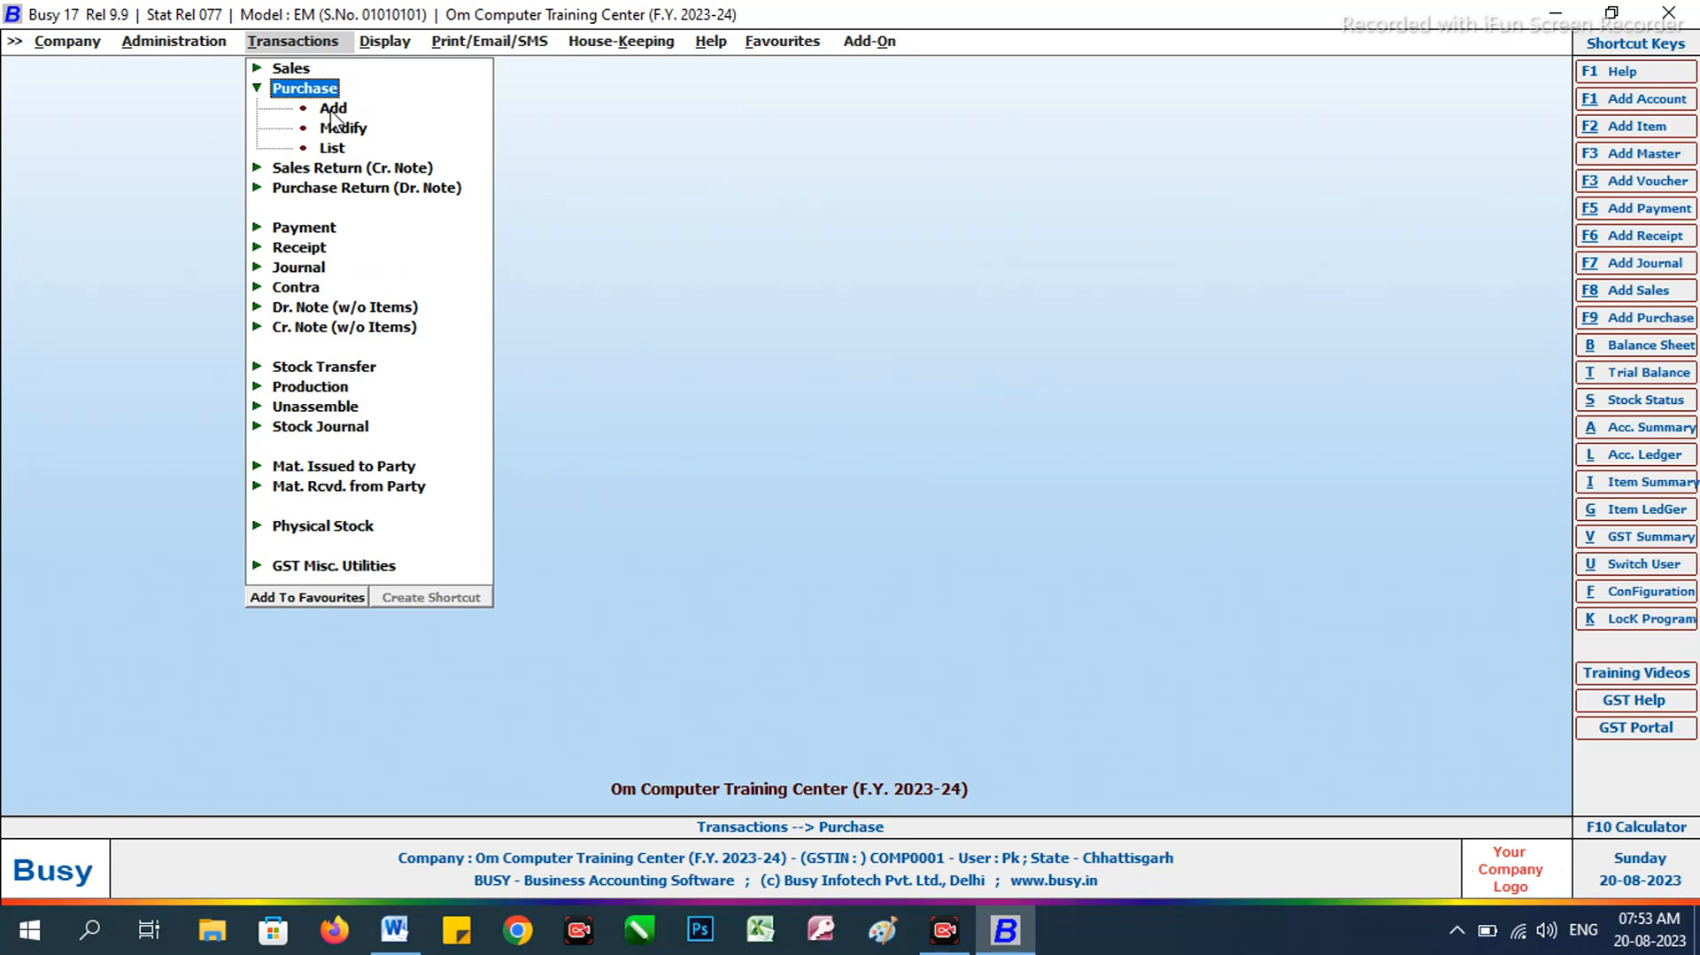
double_click(333, 109)
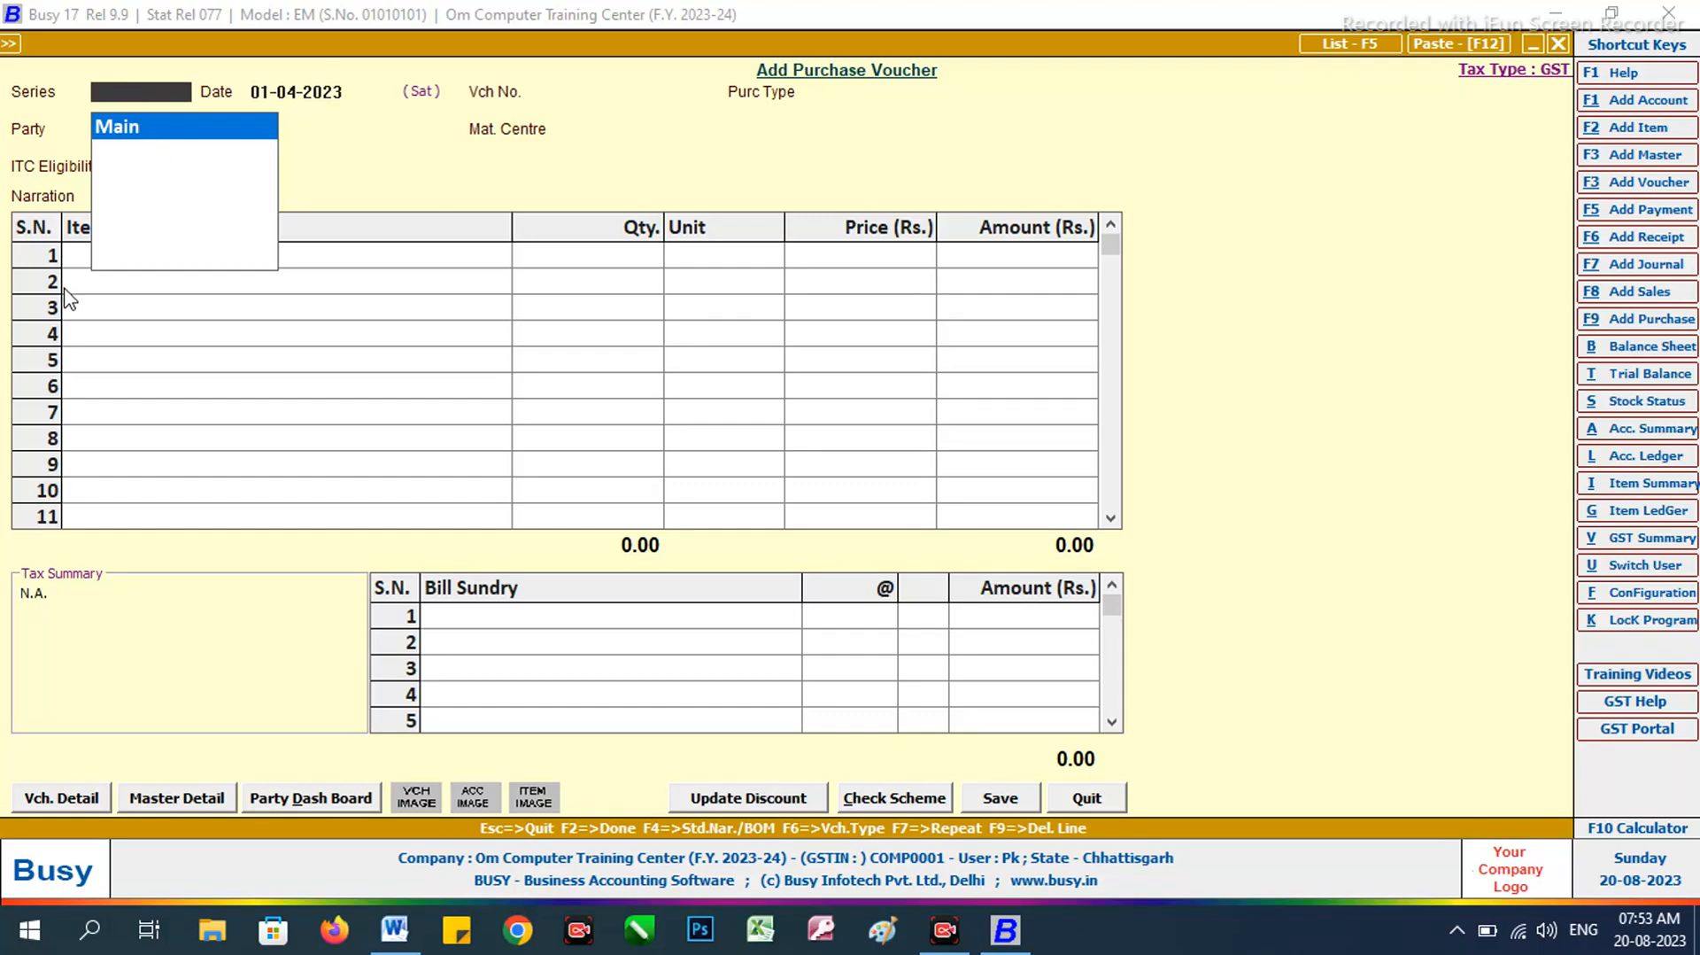
Step: Set the voucher's series to Main, its date to 20-08-2023 and its voucher number to 0015
key("Return")
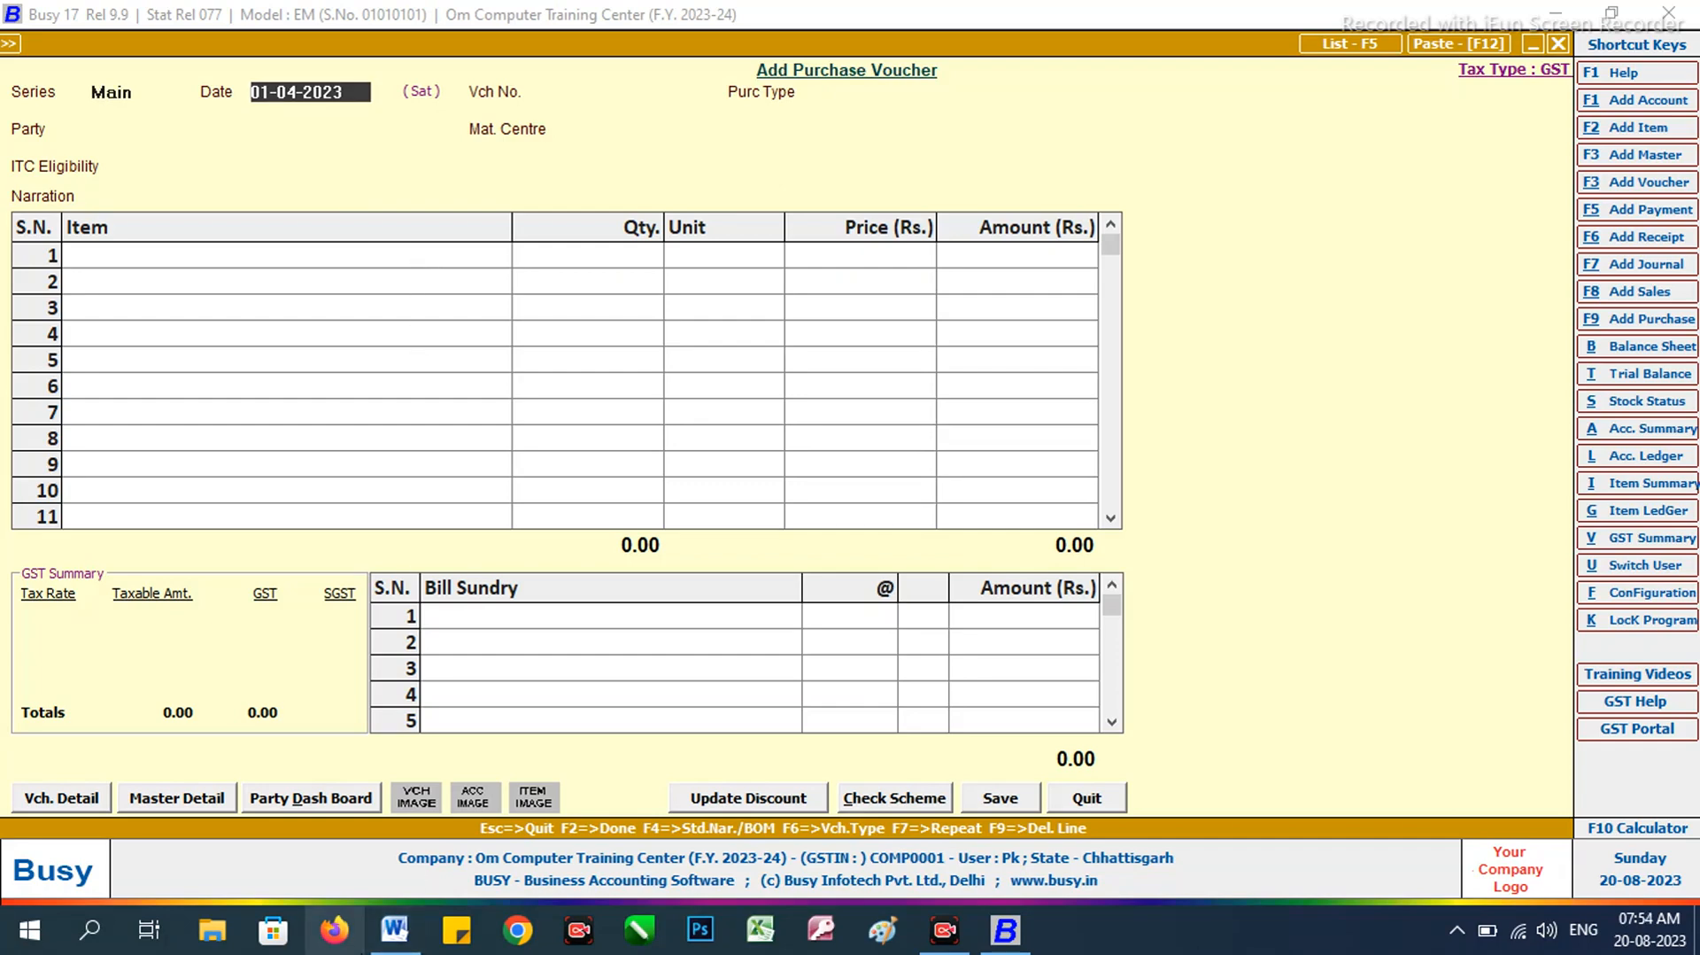
type("20-08")
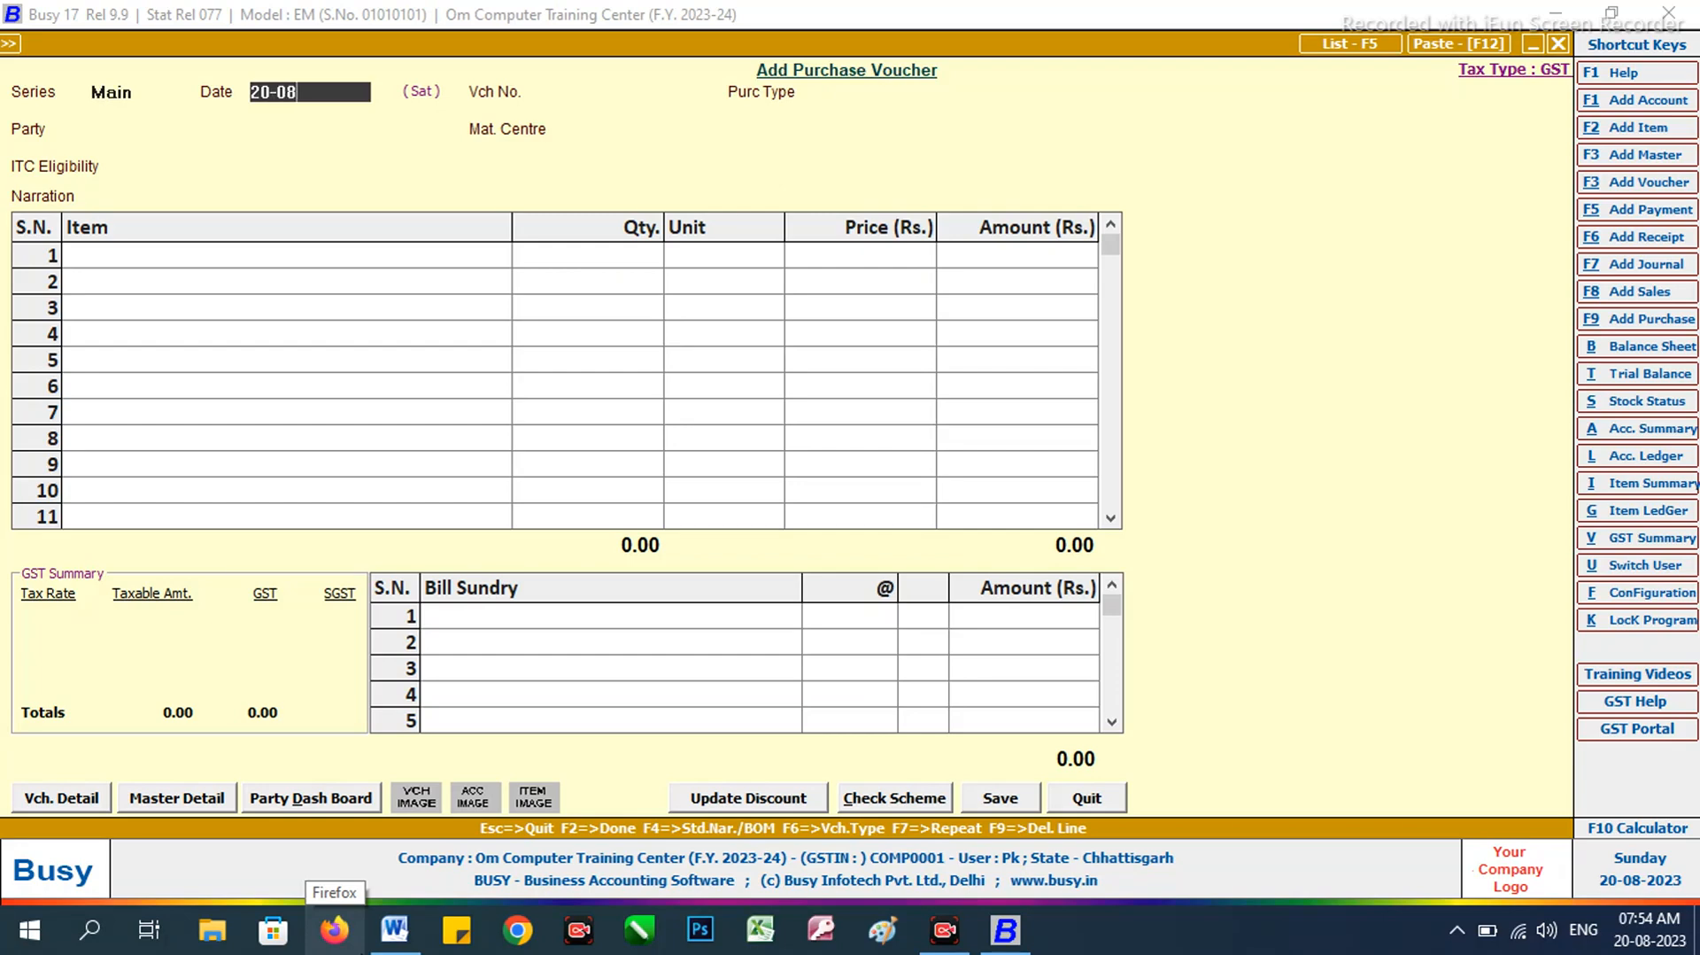
type("-2023")
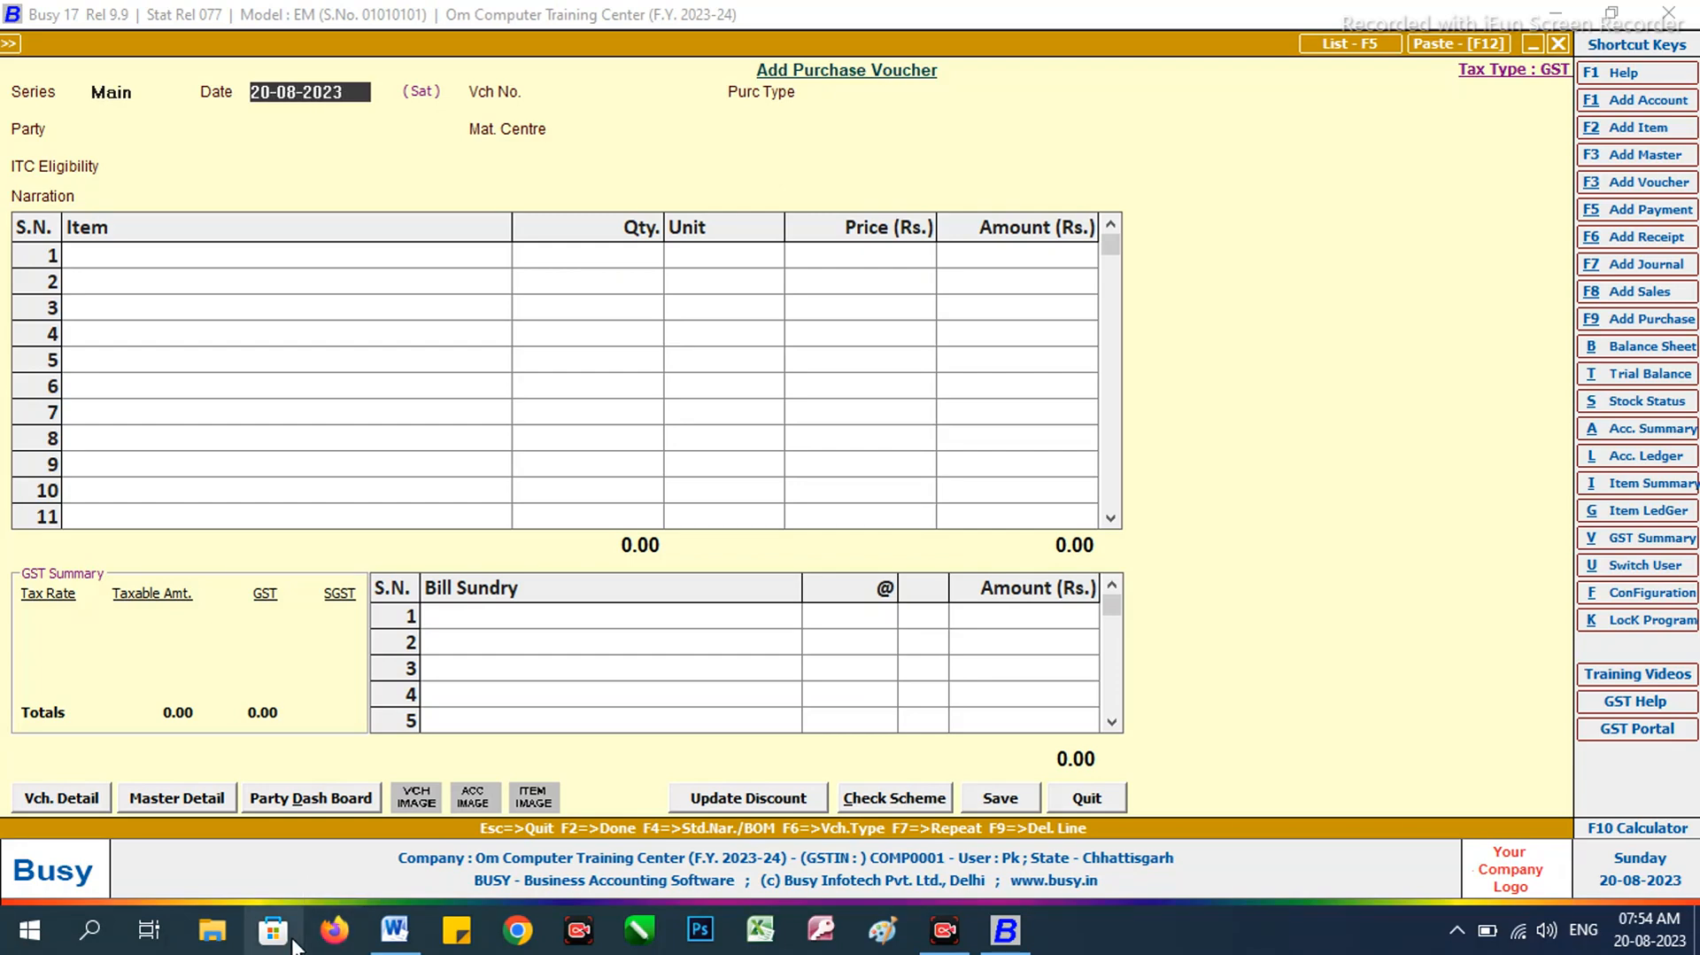
key("Return")
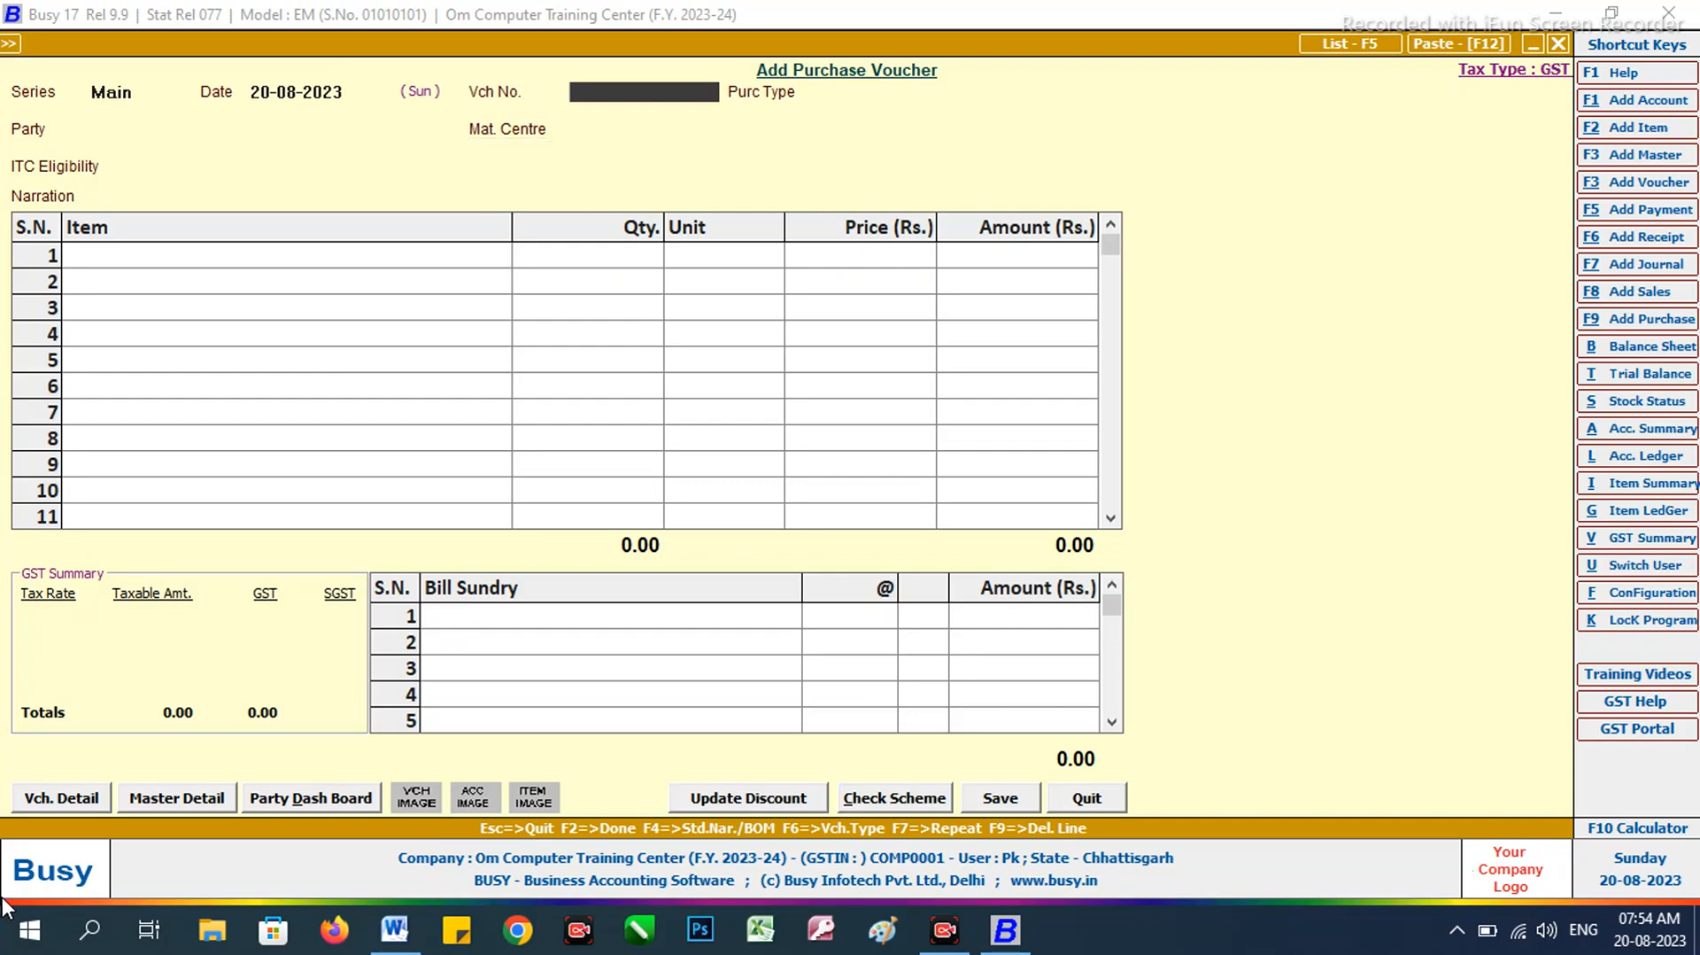
type("0015")
key("Return")
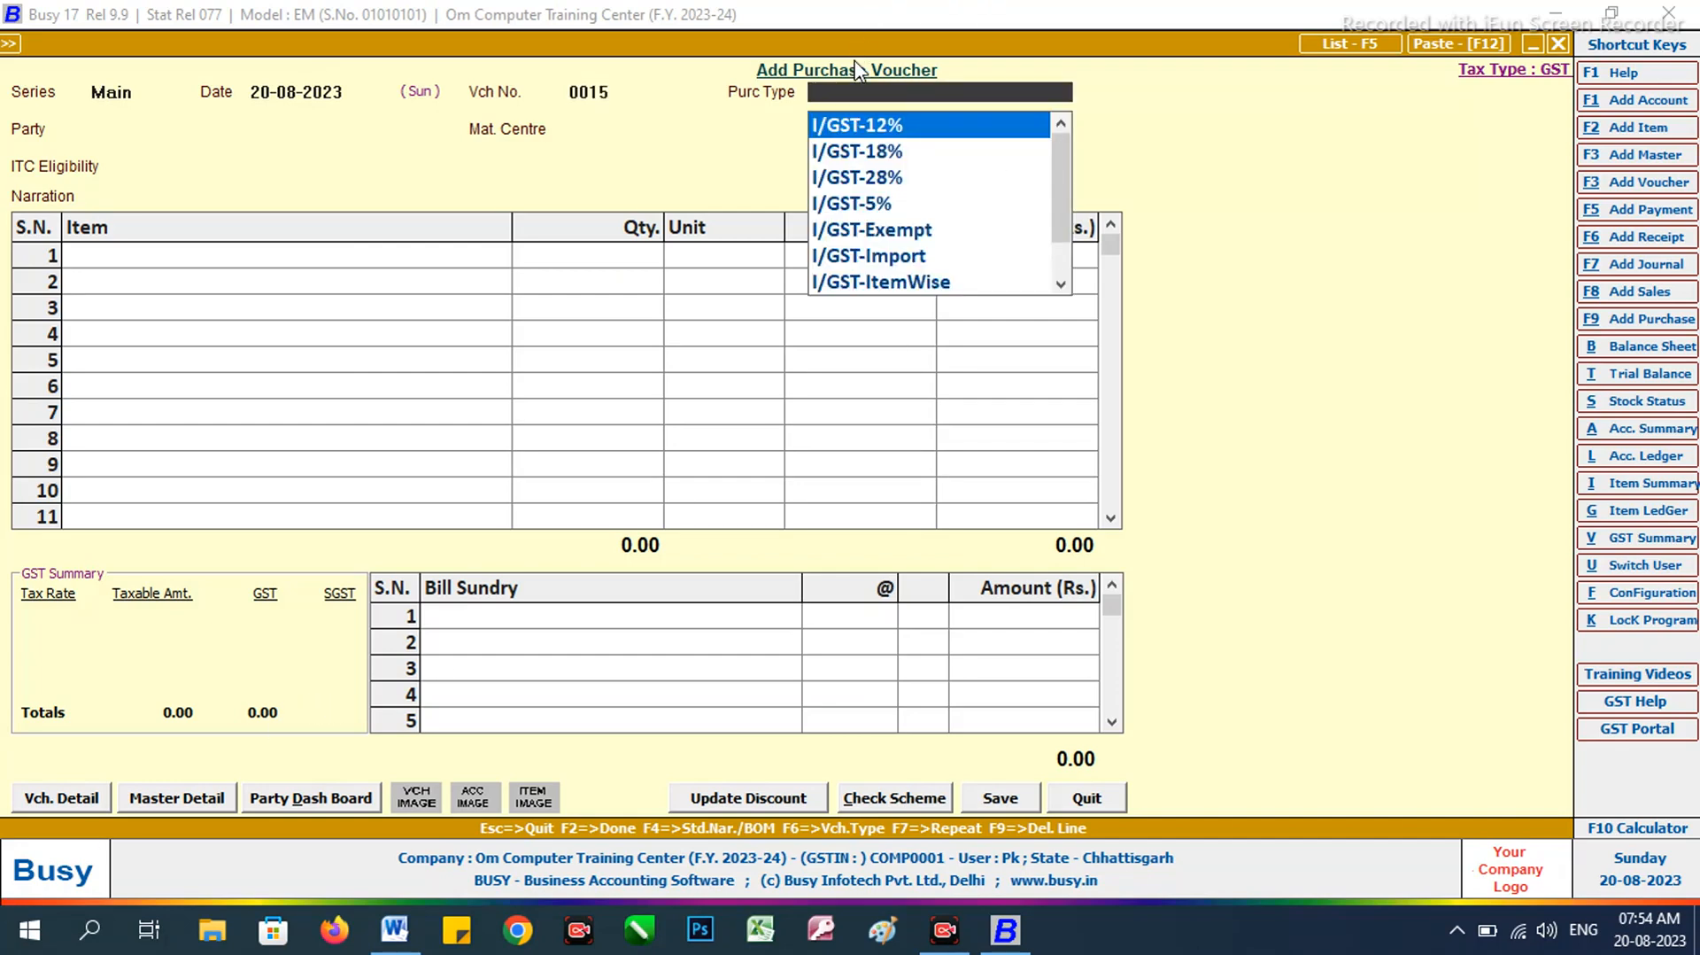
Step: Check question 1's tax rate in the Word document and set the voucher's purchase type to I/GST-18% in Busy
key("alt+Tab")
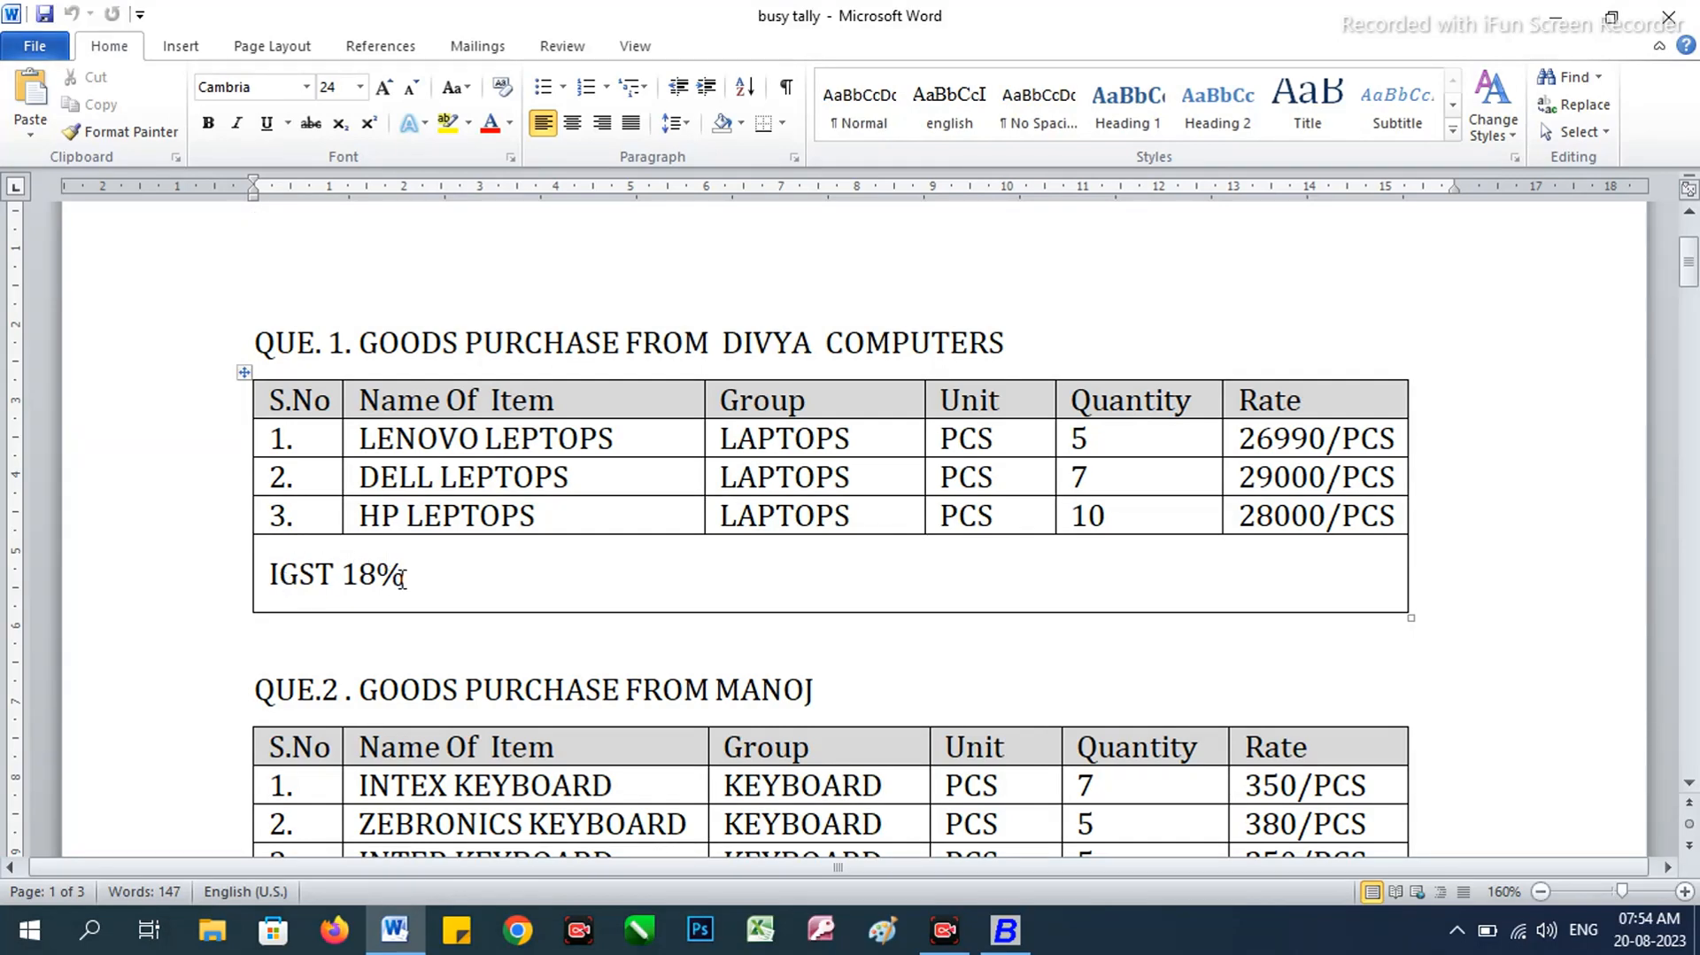
key("alt+Tab")
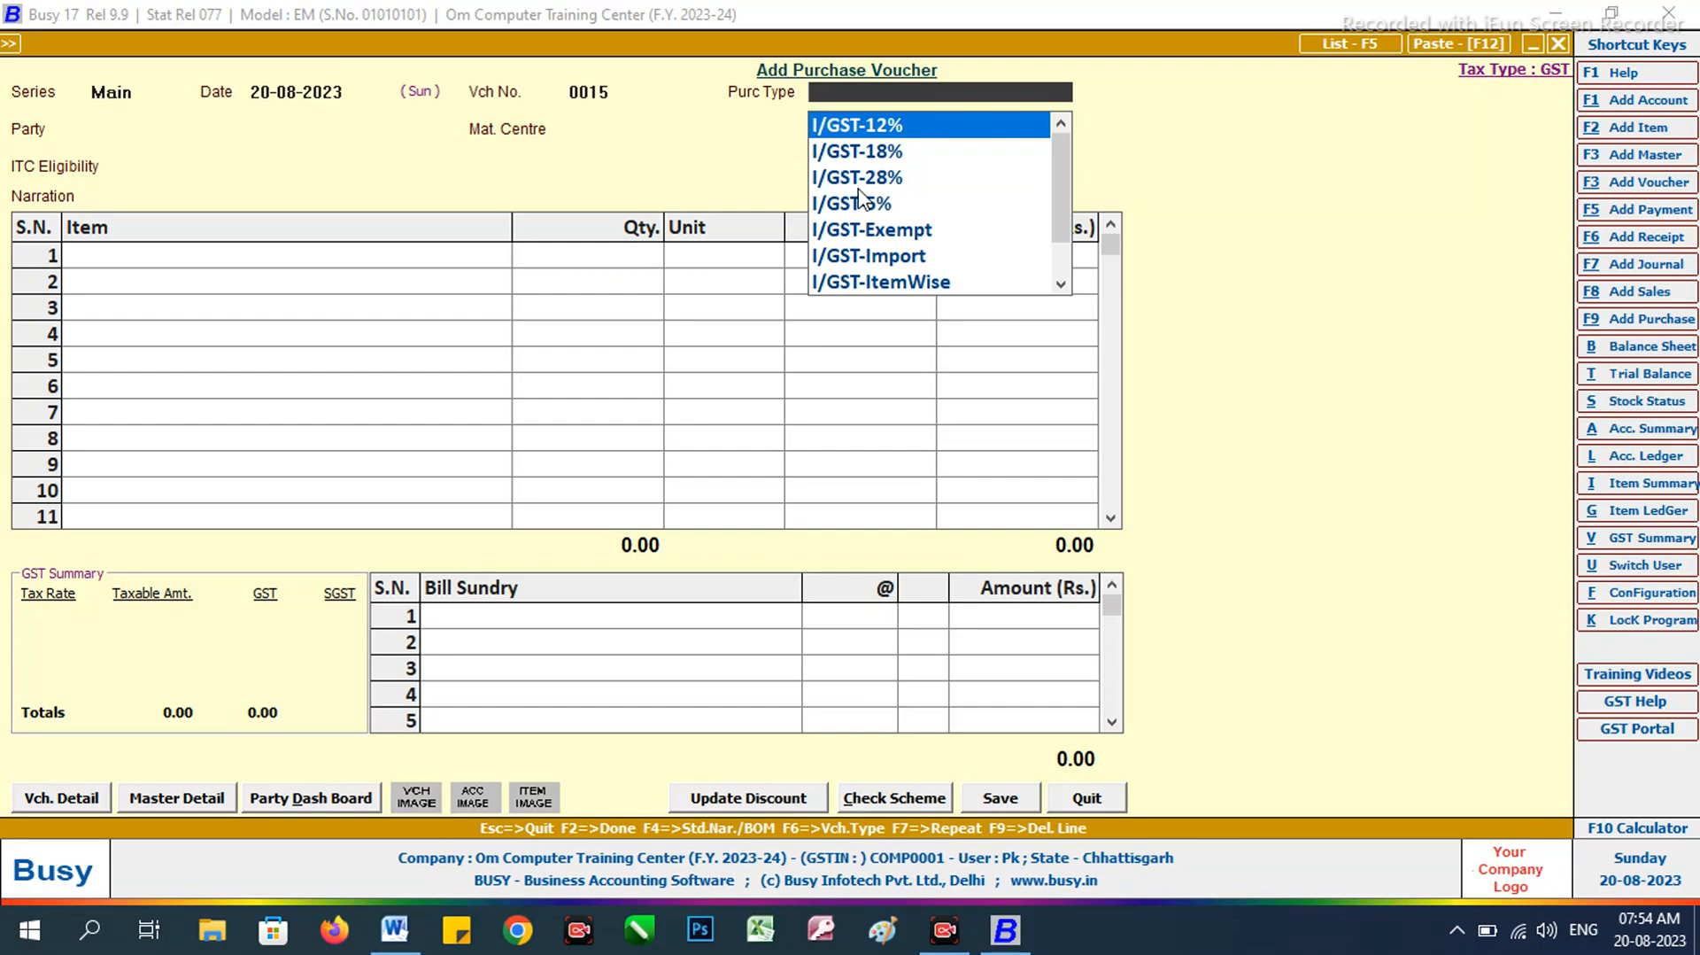
left_click(859, 153)
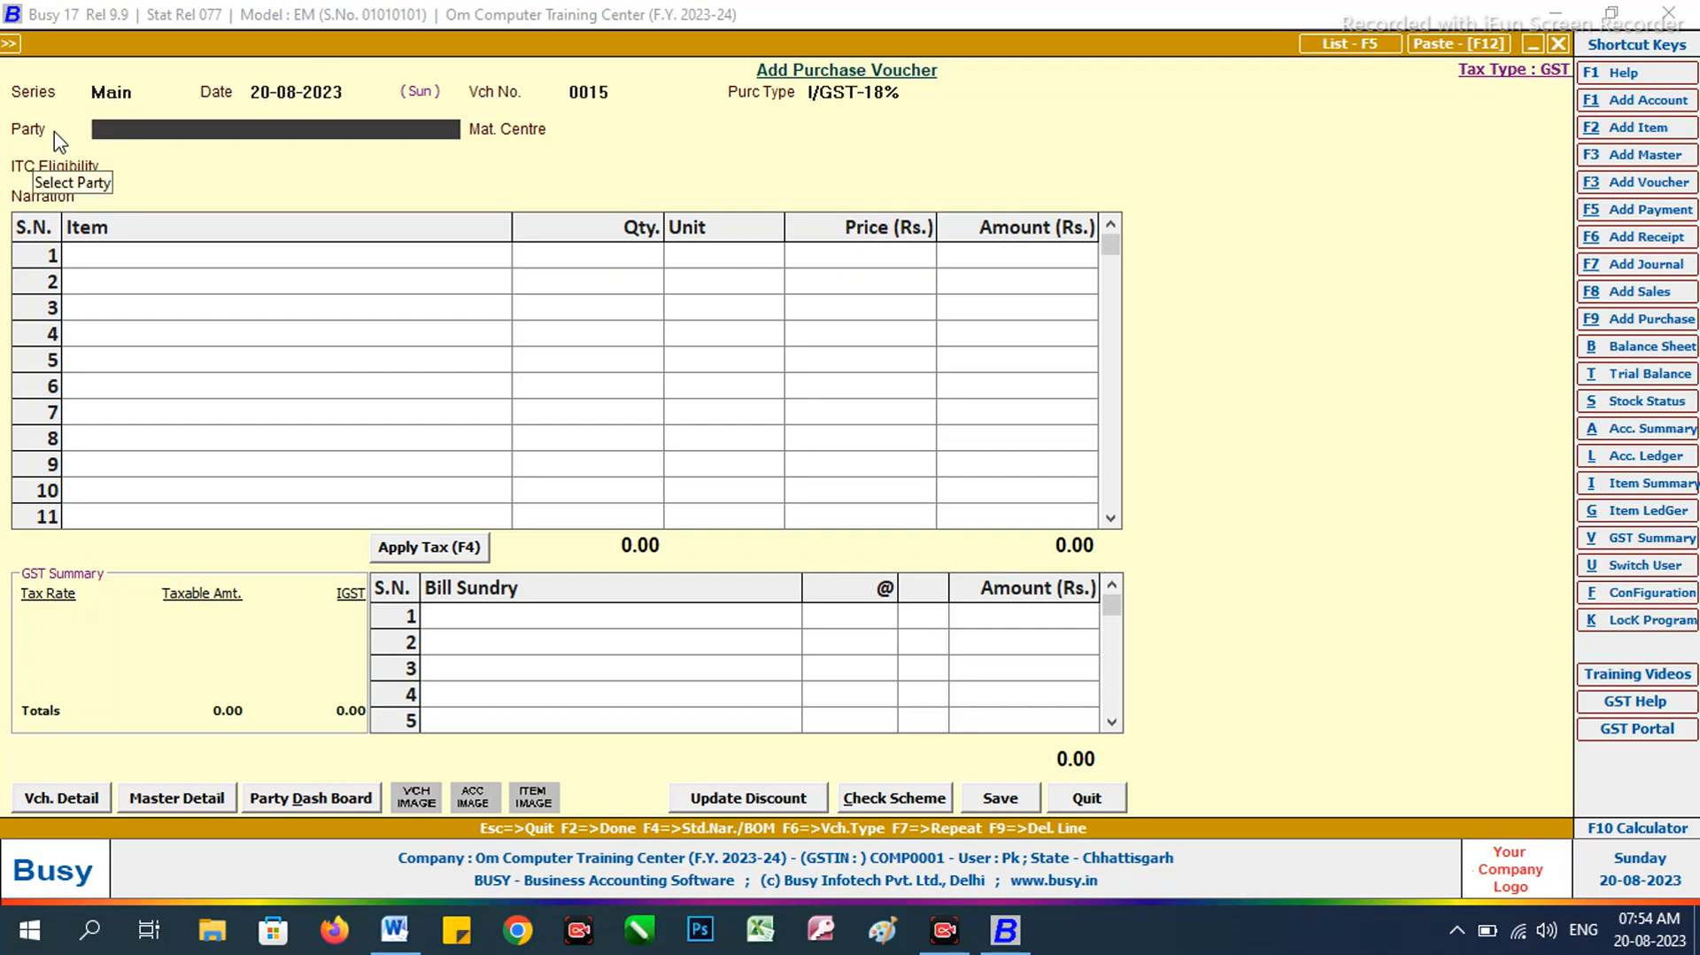
Step: Check the supplier in the Word document and create a party account in Busy with the name and print name Divya Computers
key("alt+Tab")
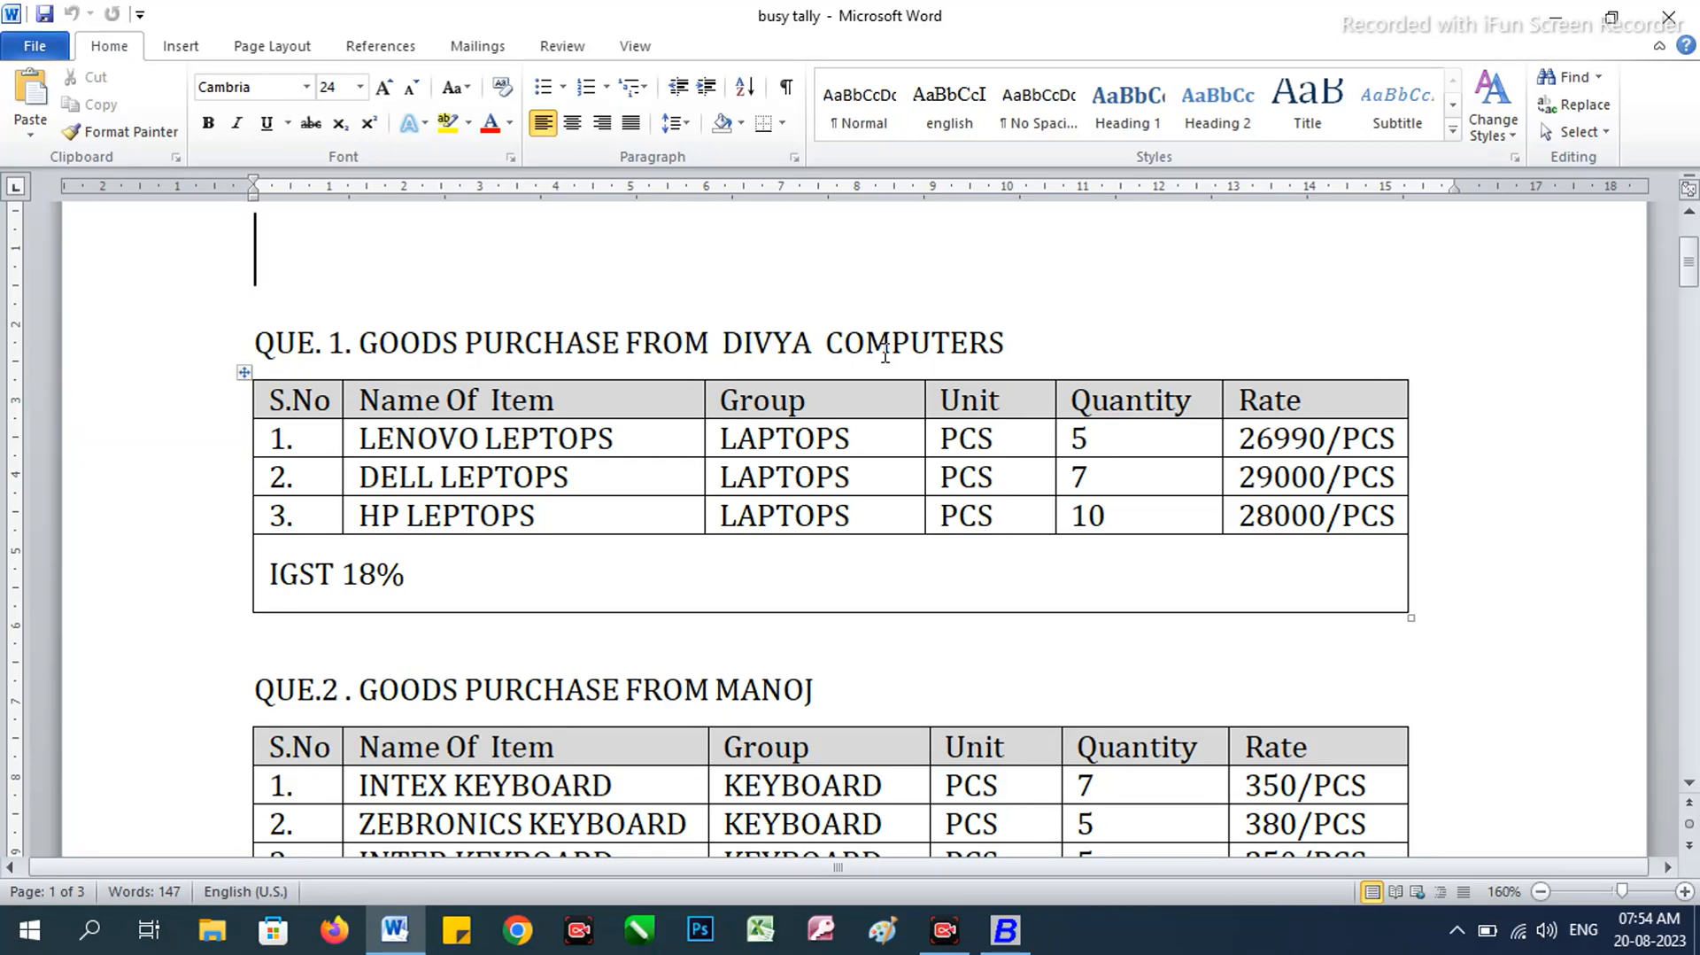
key("alt+Tab")
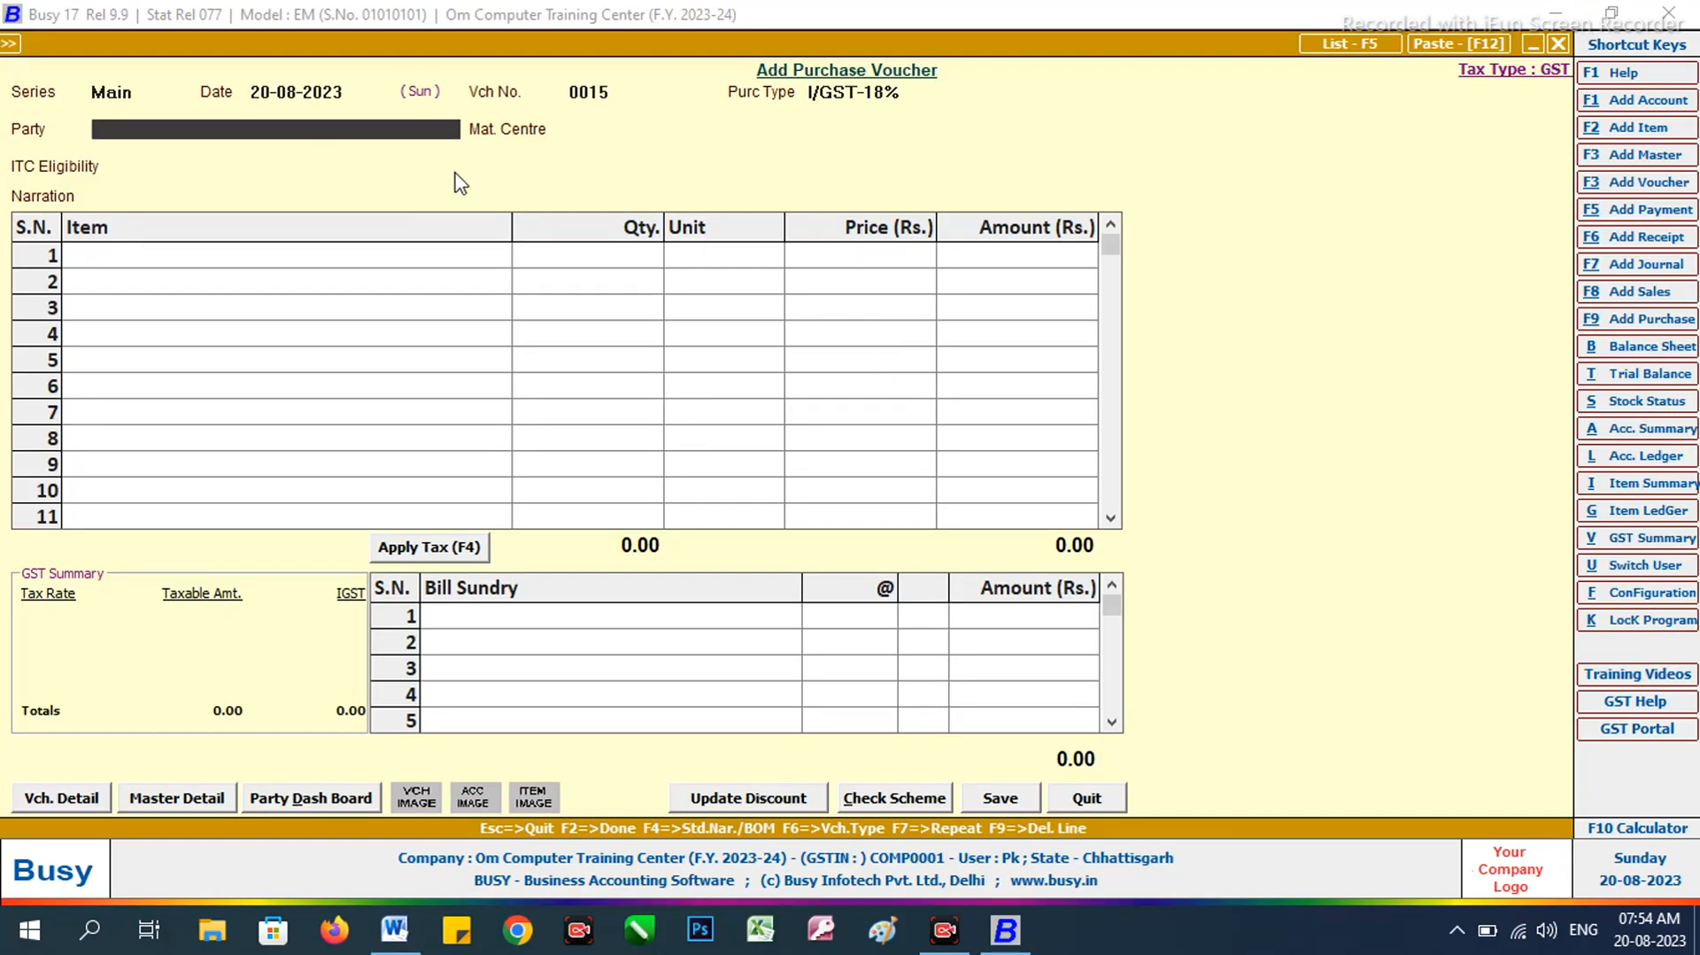
key("F3")
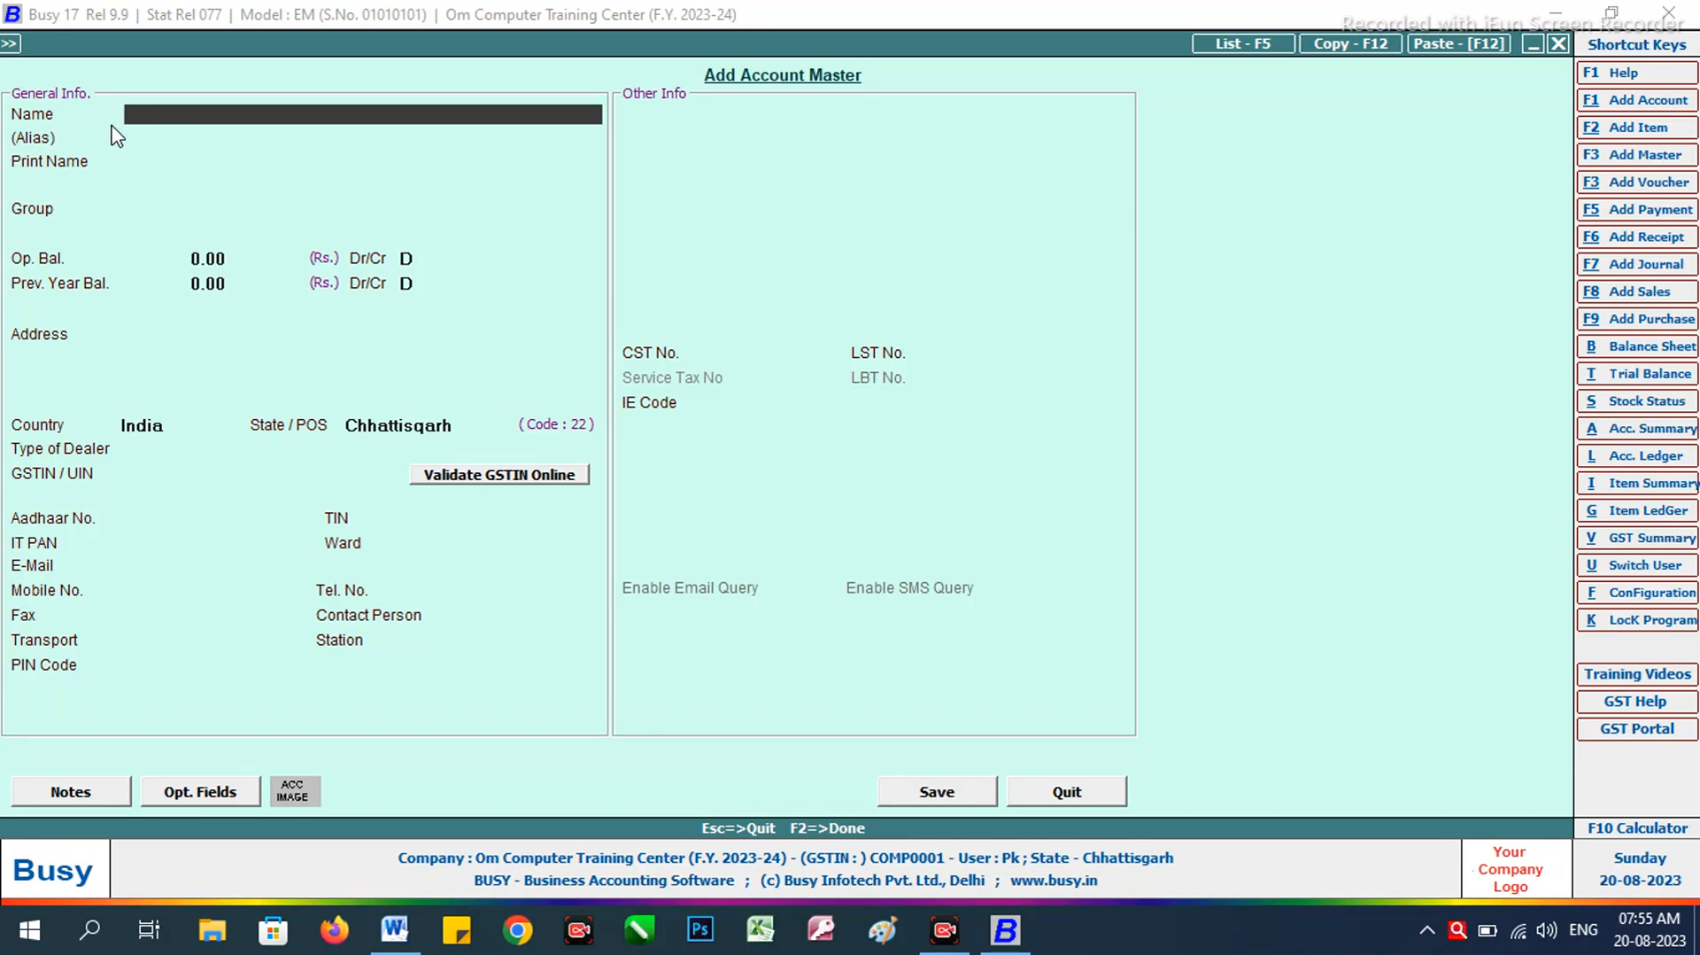
type("divya computers")
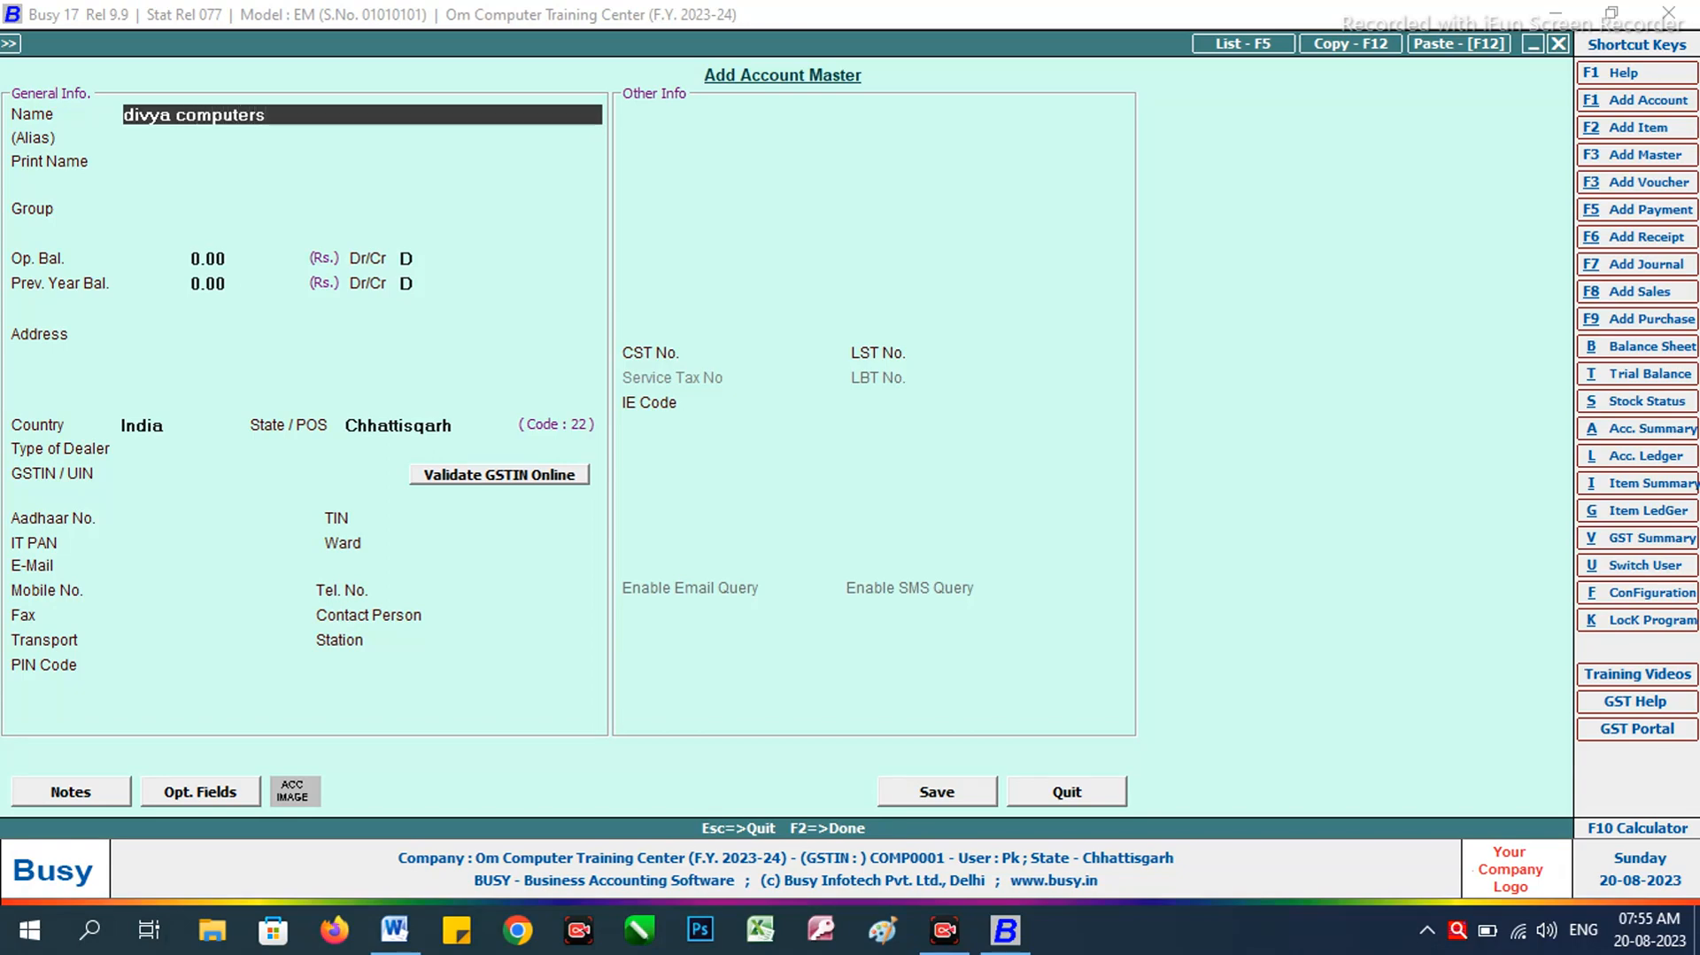
key("Return")
key("Return")
key("Return")
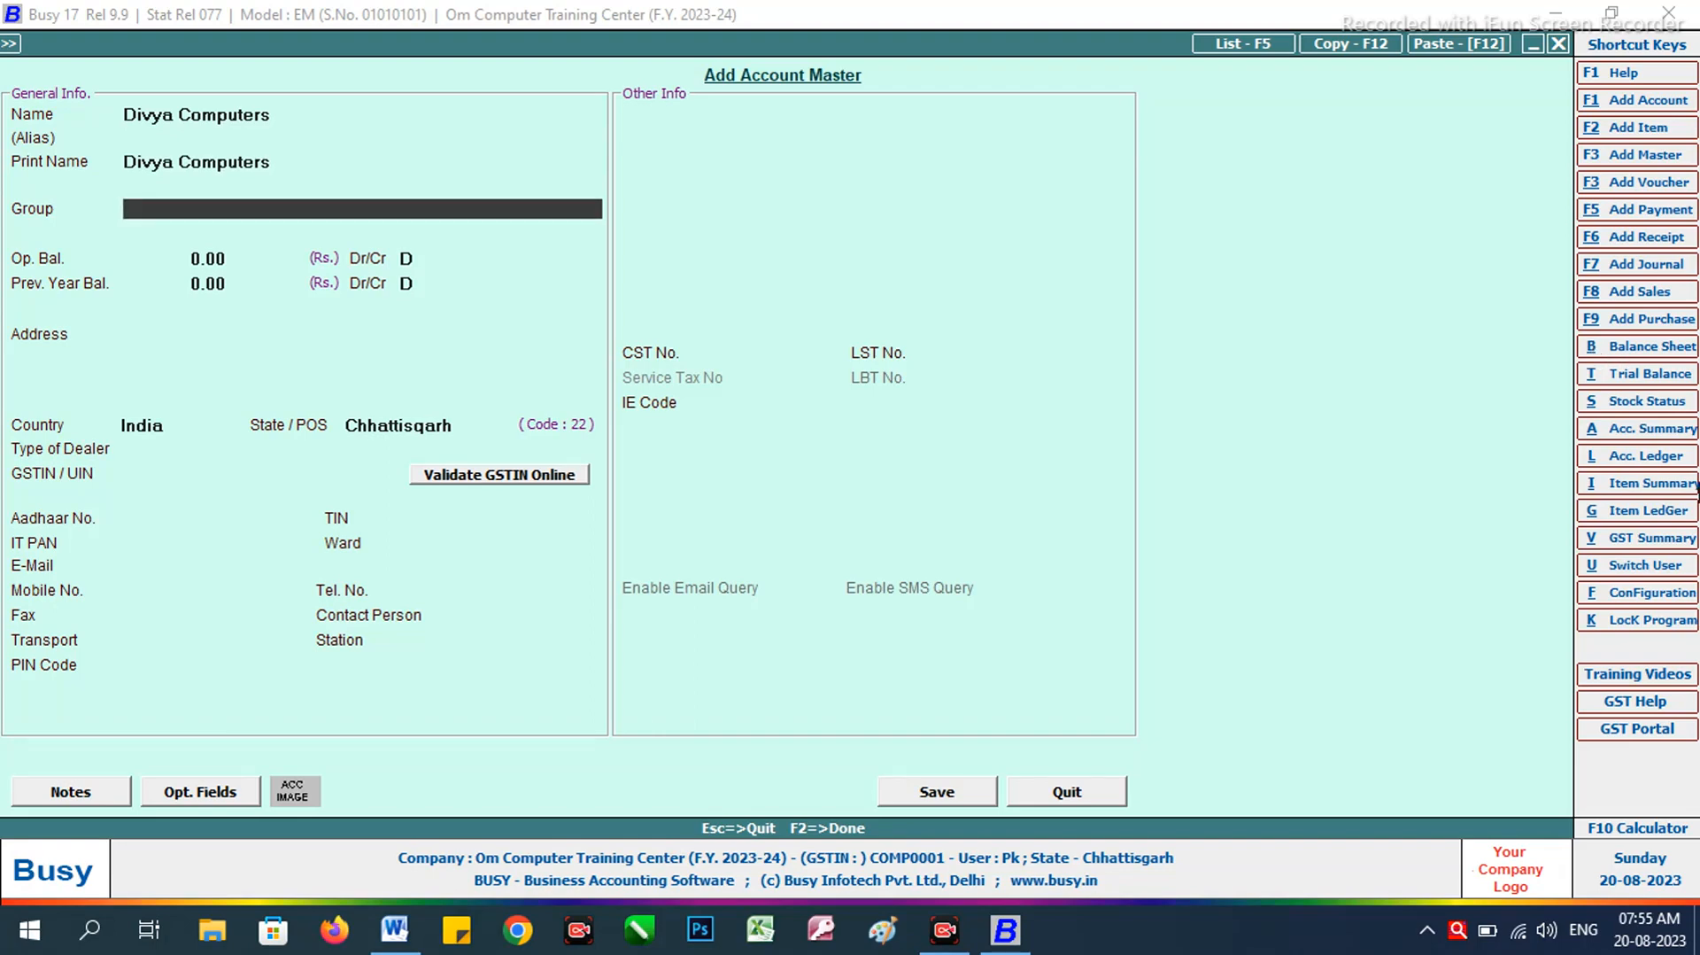
Step: Assign the party account to the Sundry Creditors group and keep the default opening and previous-year balances
type("sun")
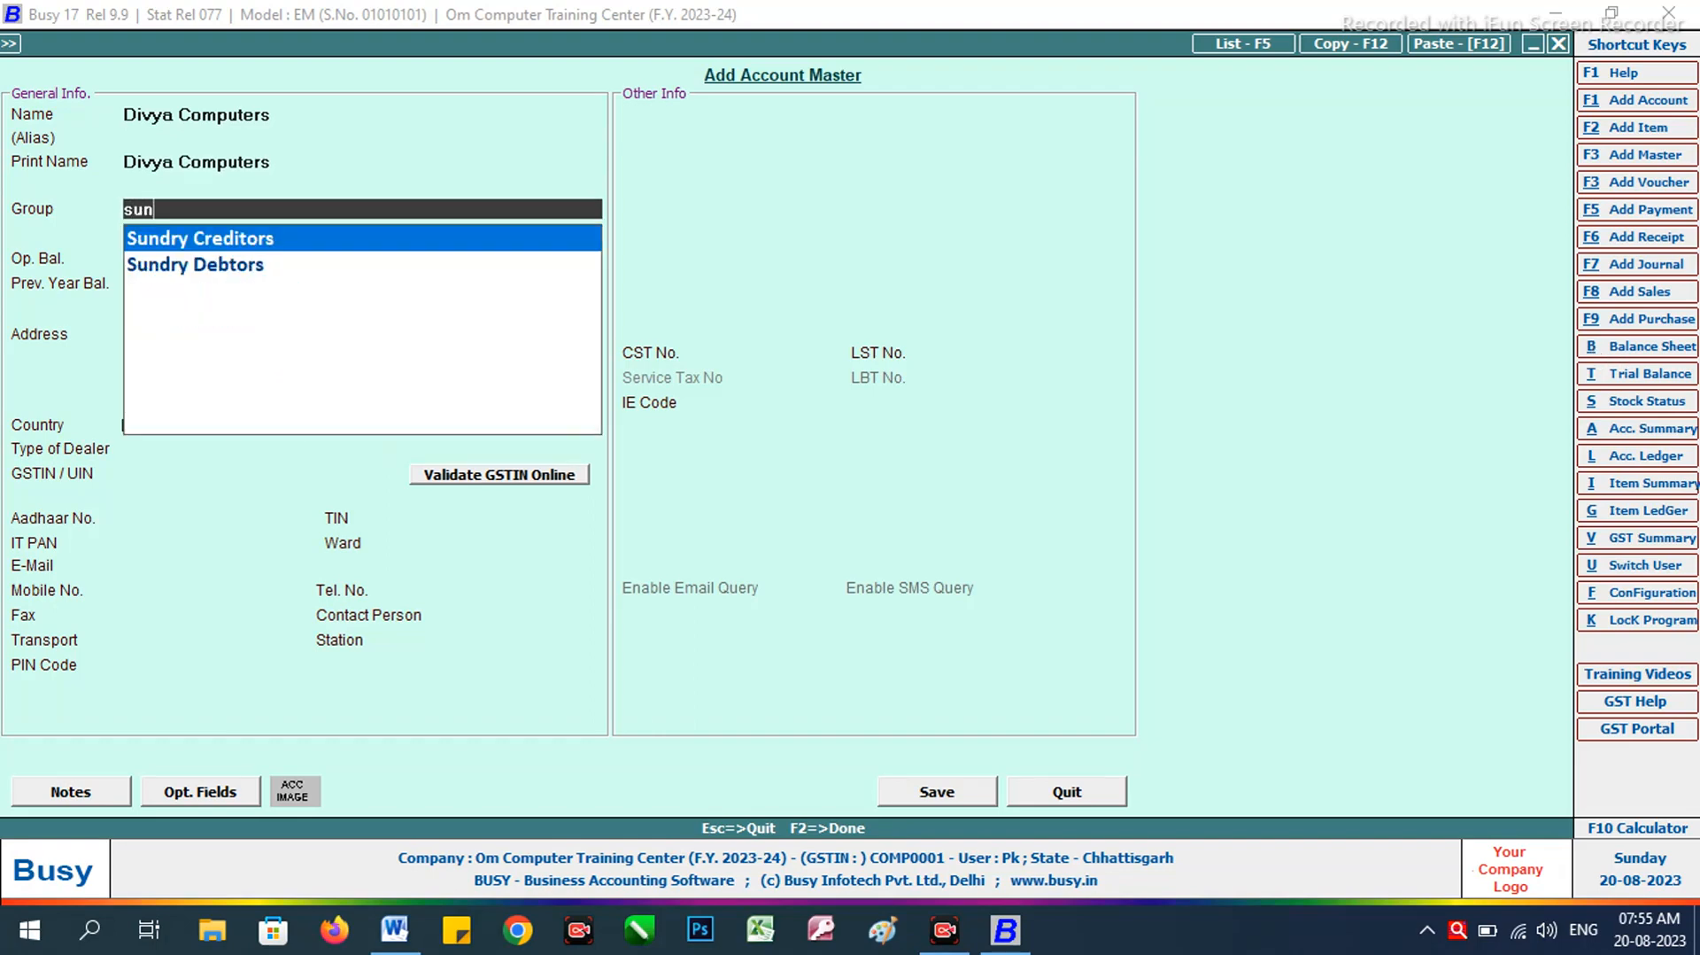
key("Return")
key("Return")
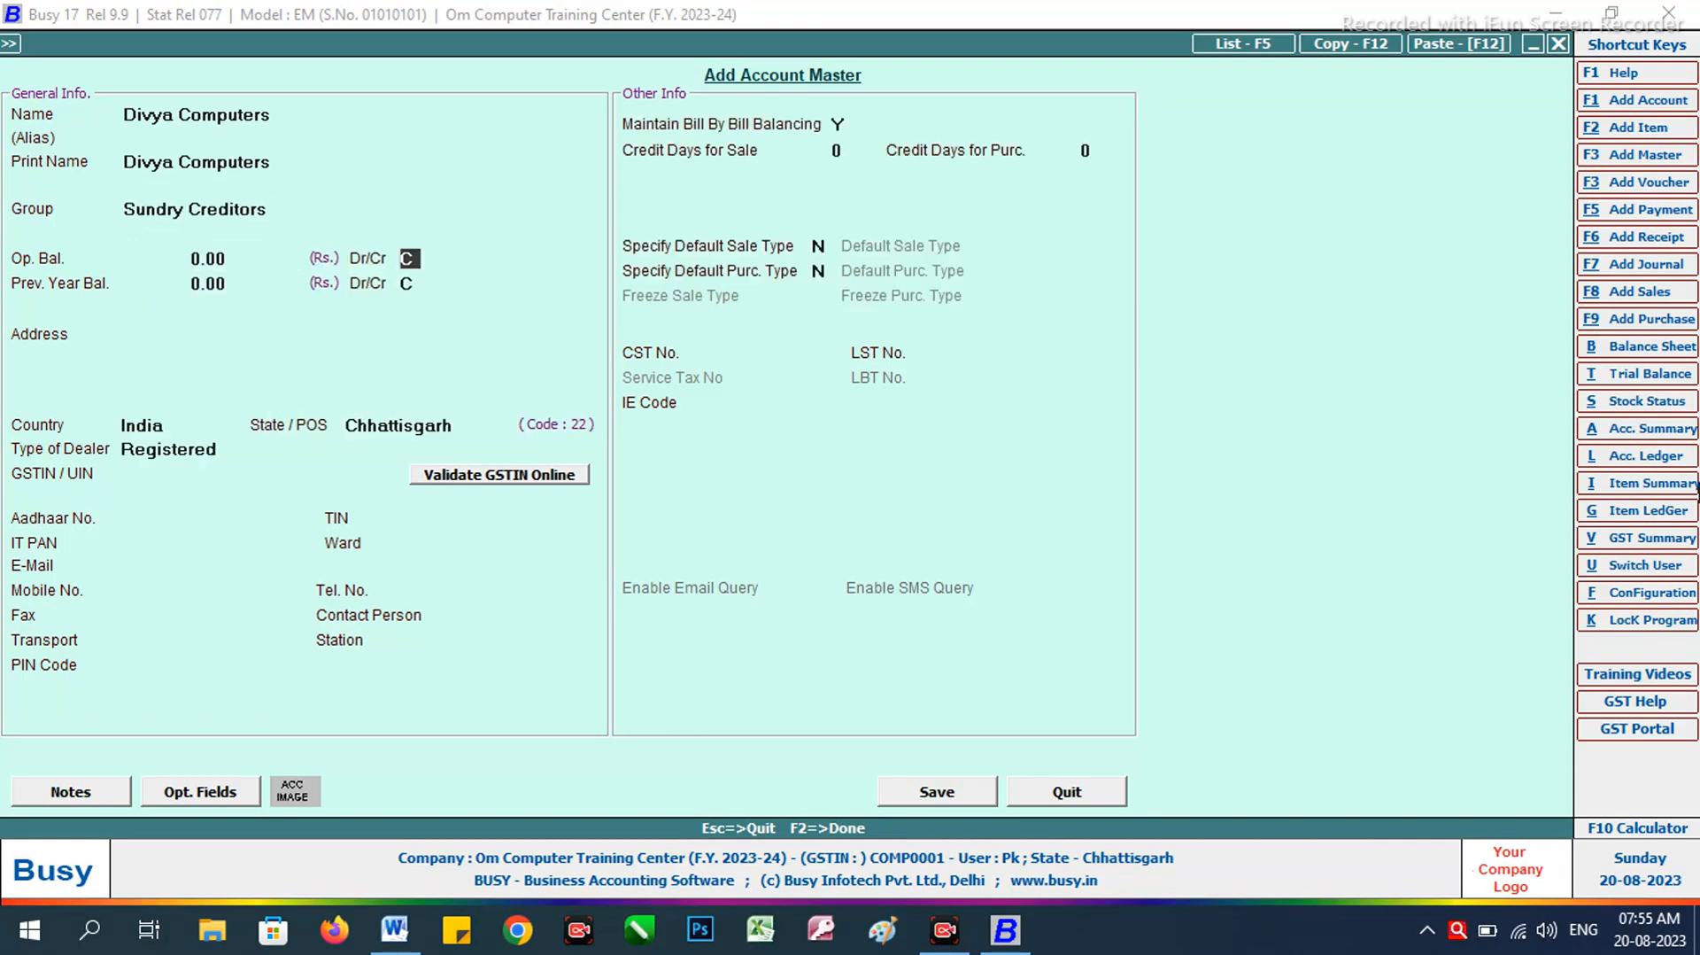
key("Return")
key("Return")
key("Return")
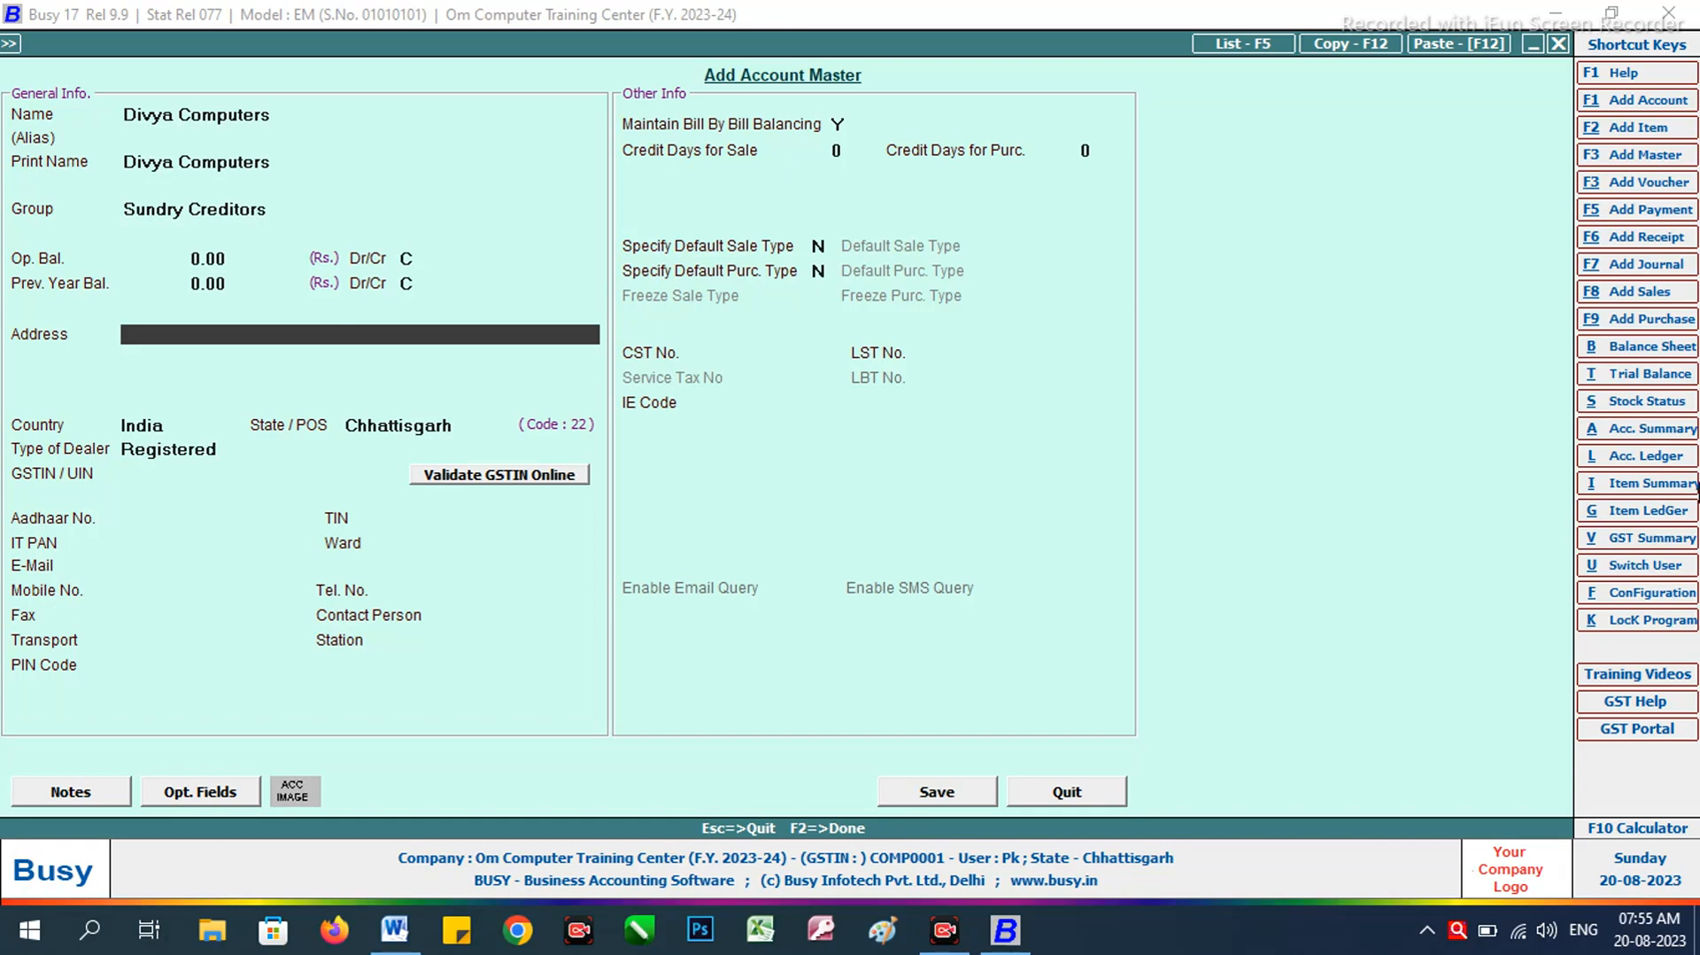
Step: Leave the address empty, keep India as the country, recheck the tax type in Word and set the account's state to Bihar
key("Return")
key("Return")
key("Return")
key("Return")
key("Return")
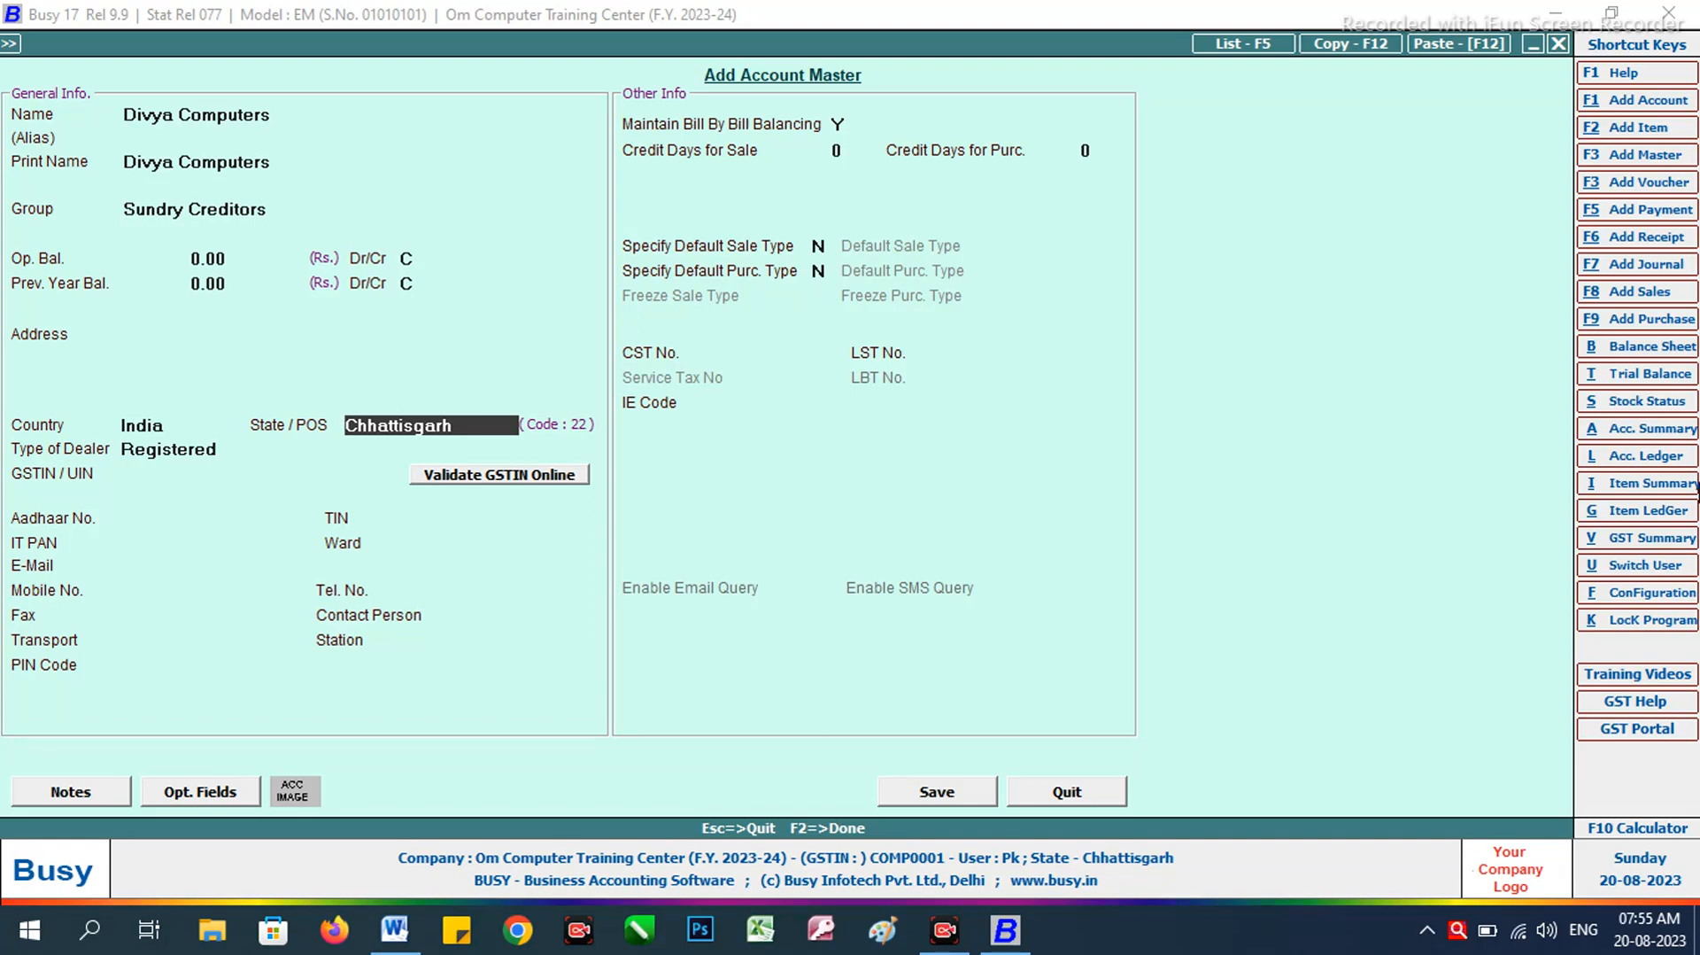
key("alt+Tab")
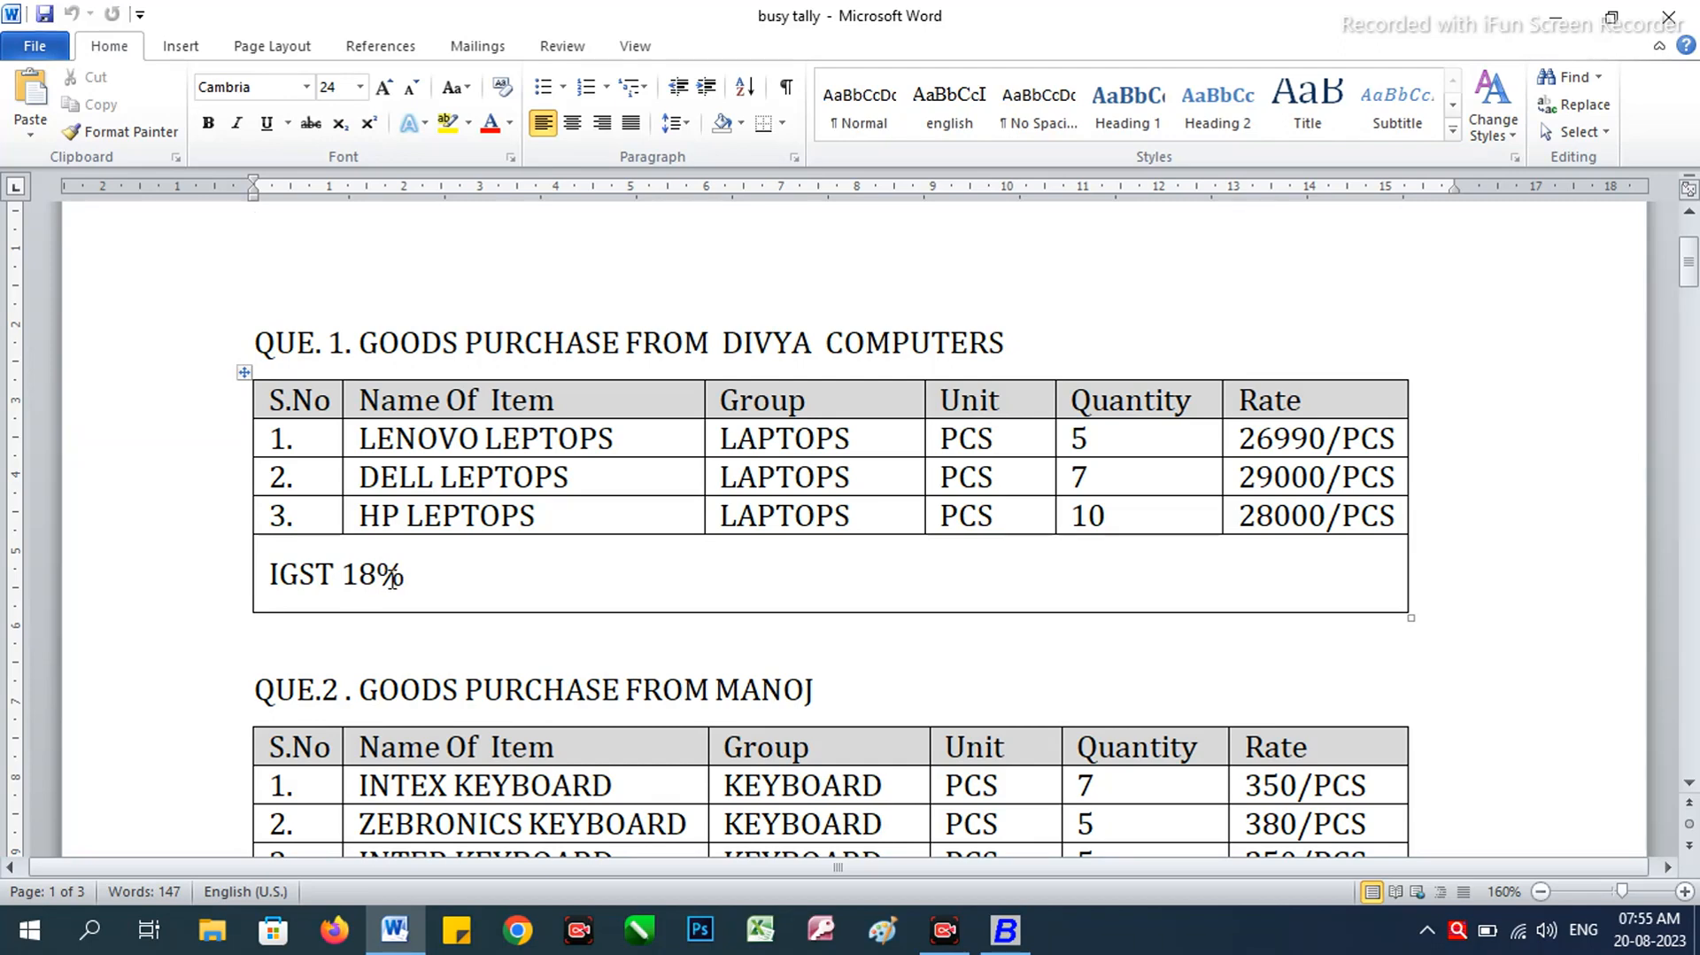
key("alt+Tab")
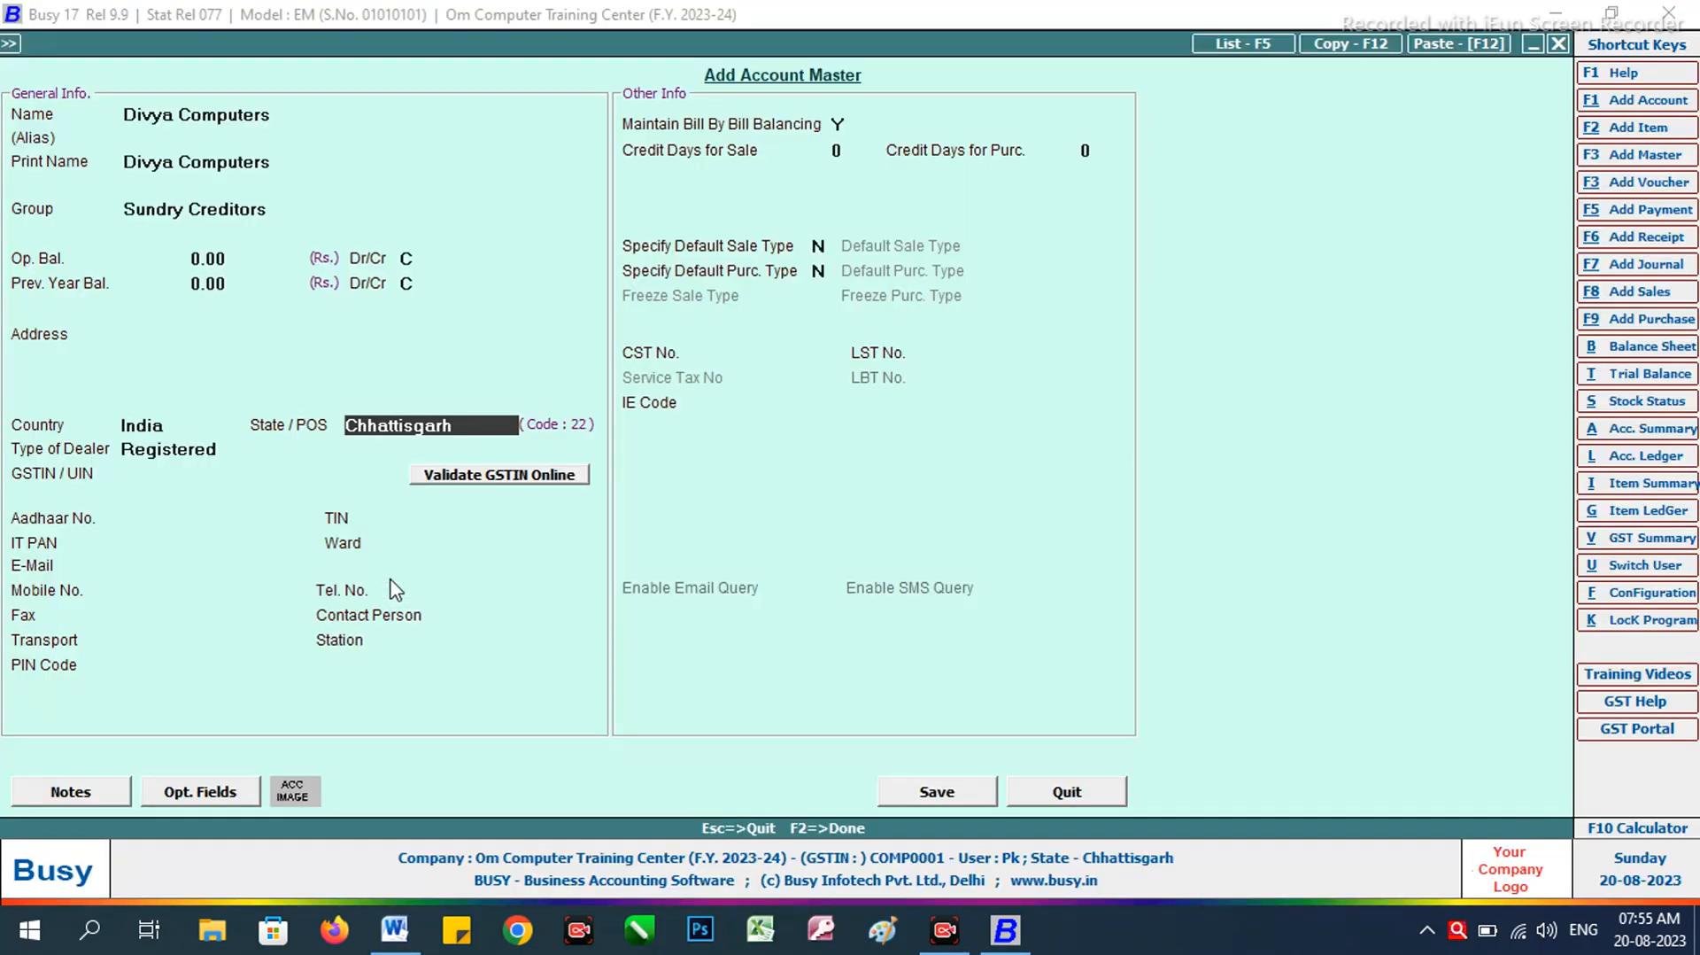
type("bh")
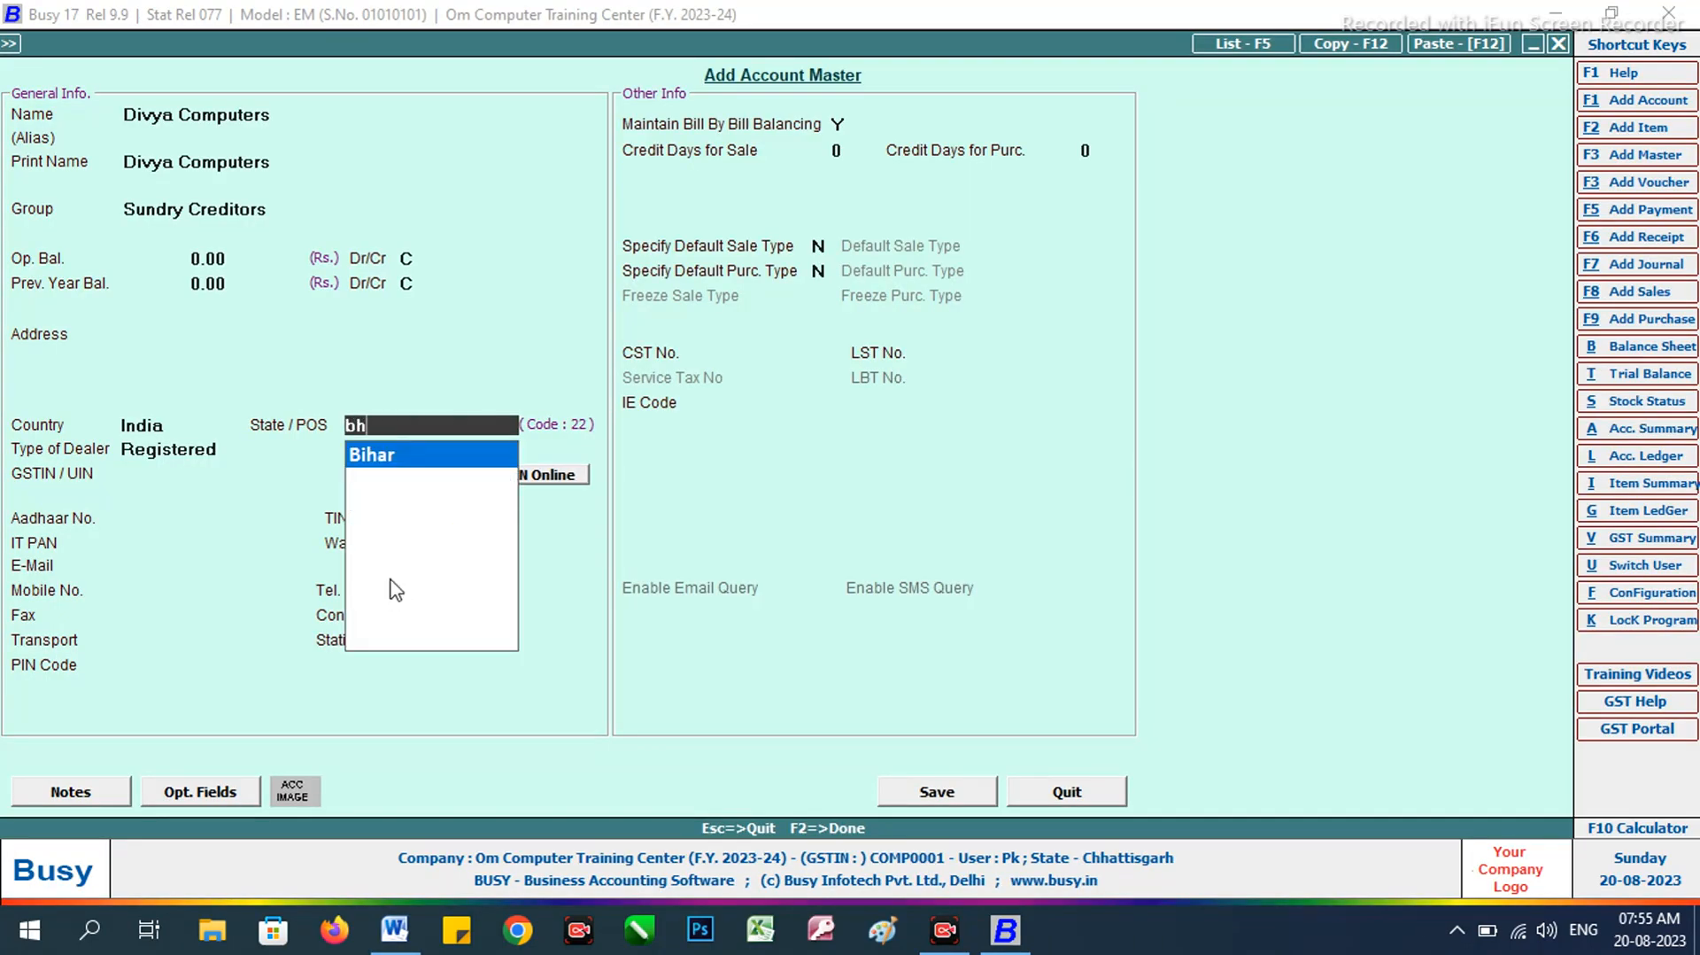
key("Return")
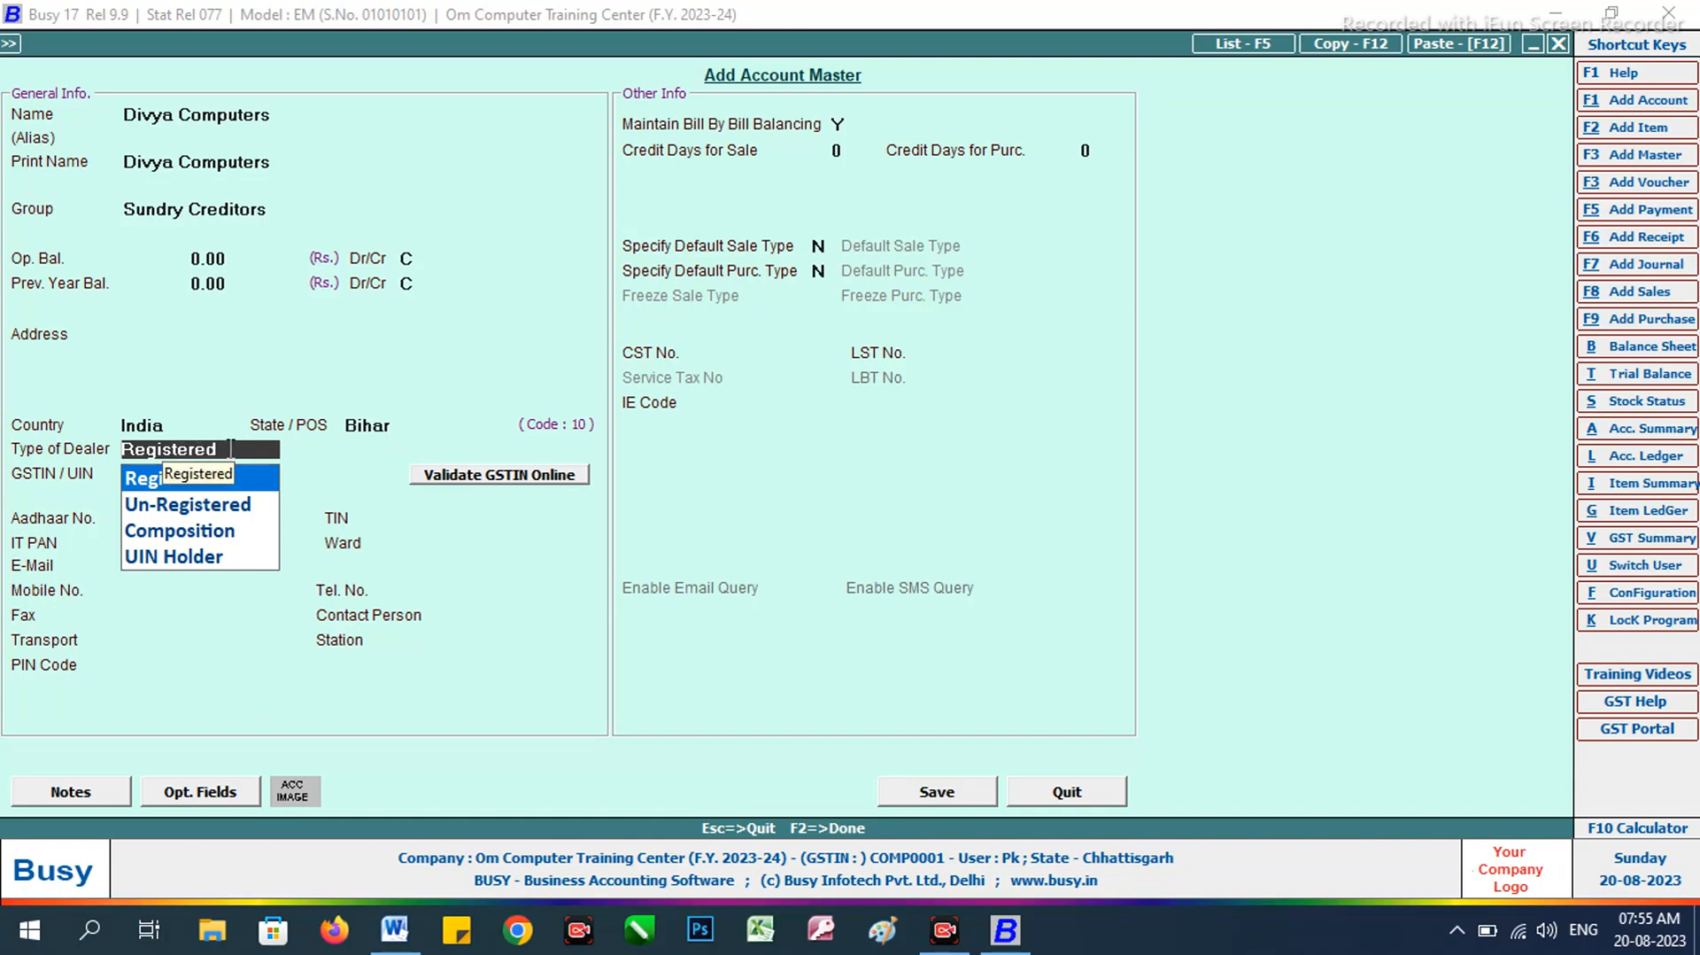
Step: Keep the dealer type as Registered, enter the supplier's GSTIN and choose to continue with it
key("Return")
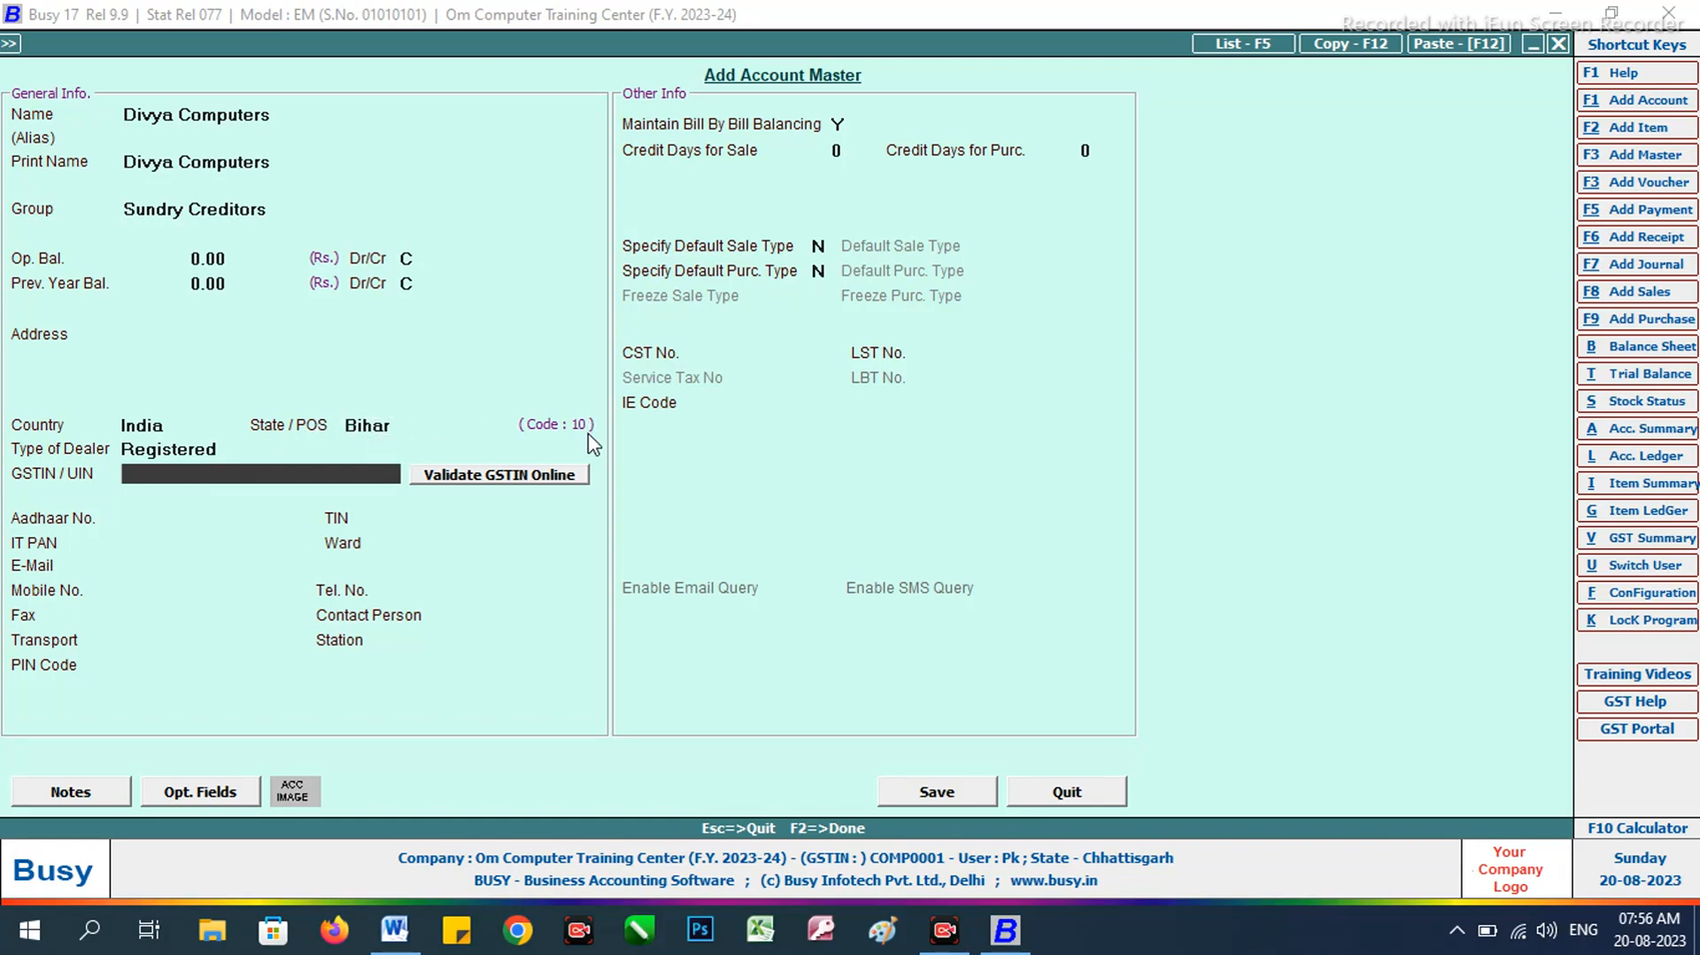
type("10AAAAA1234A2A3")
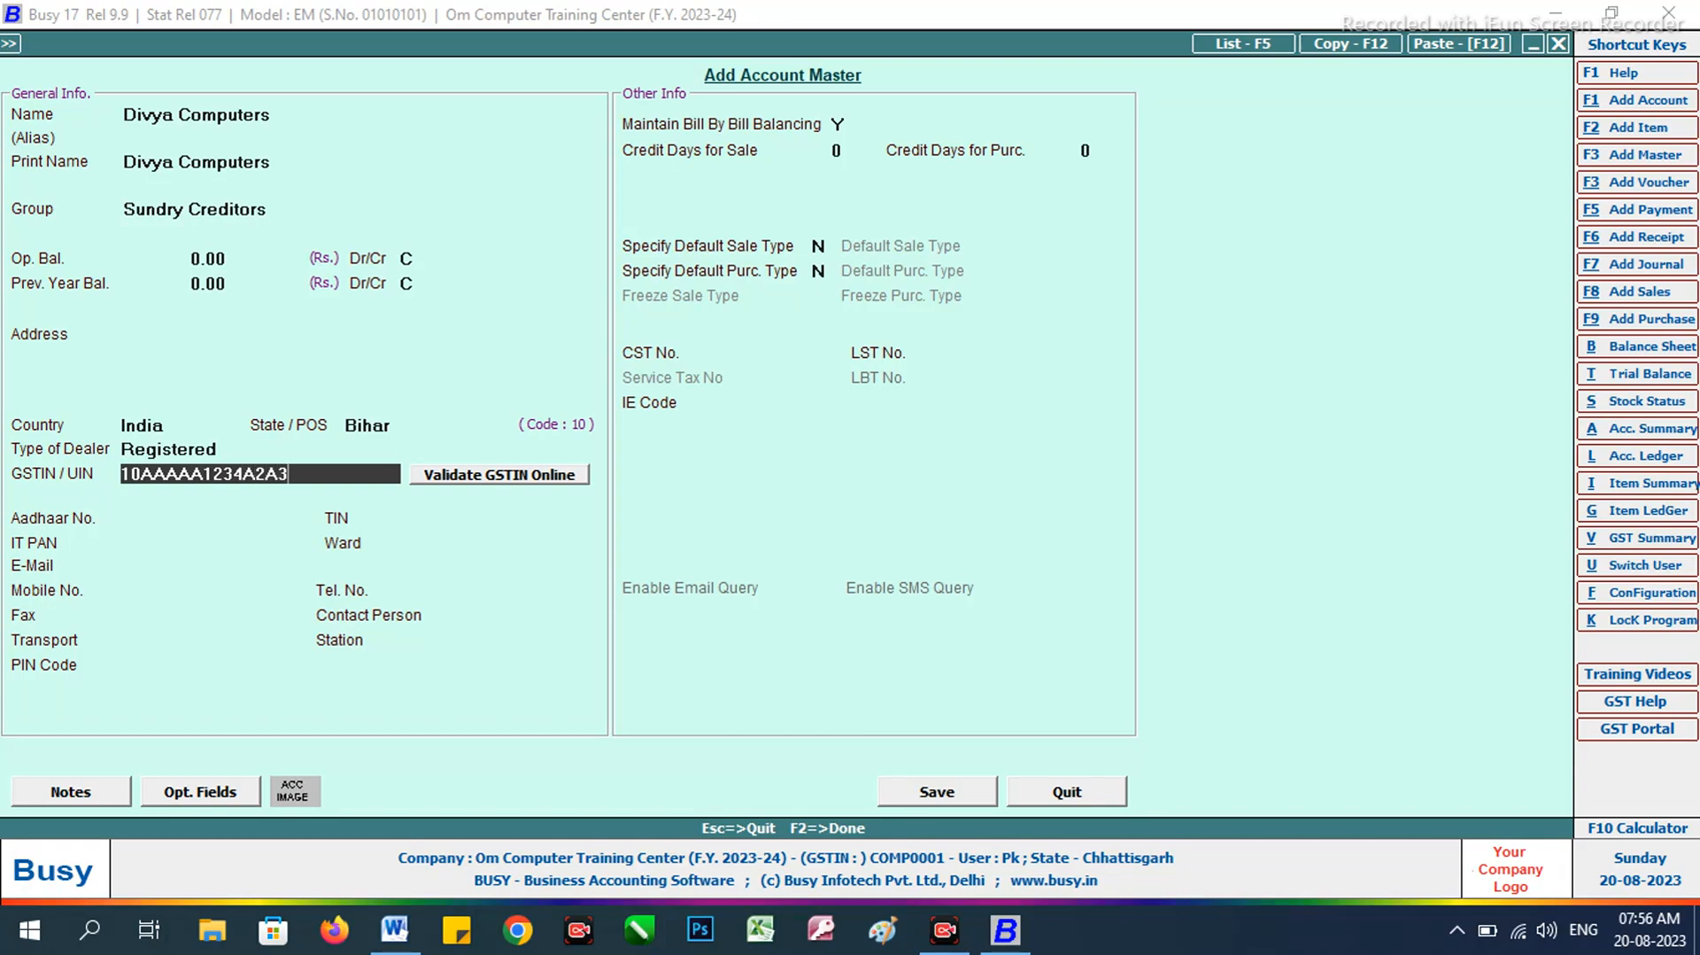
key("Return")
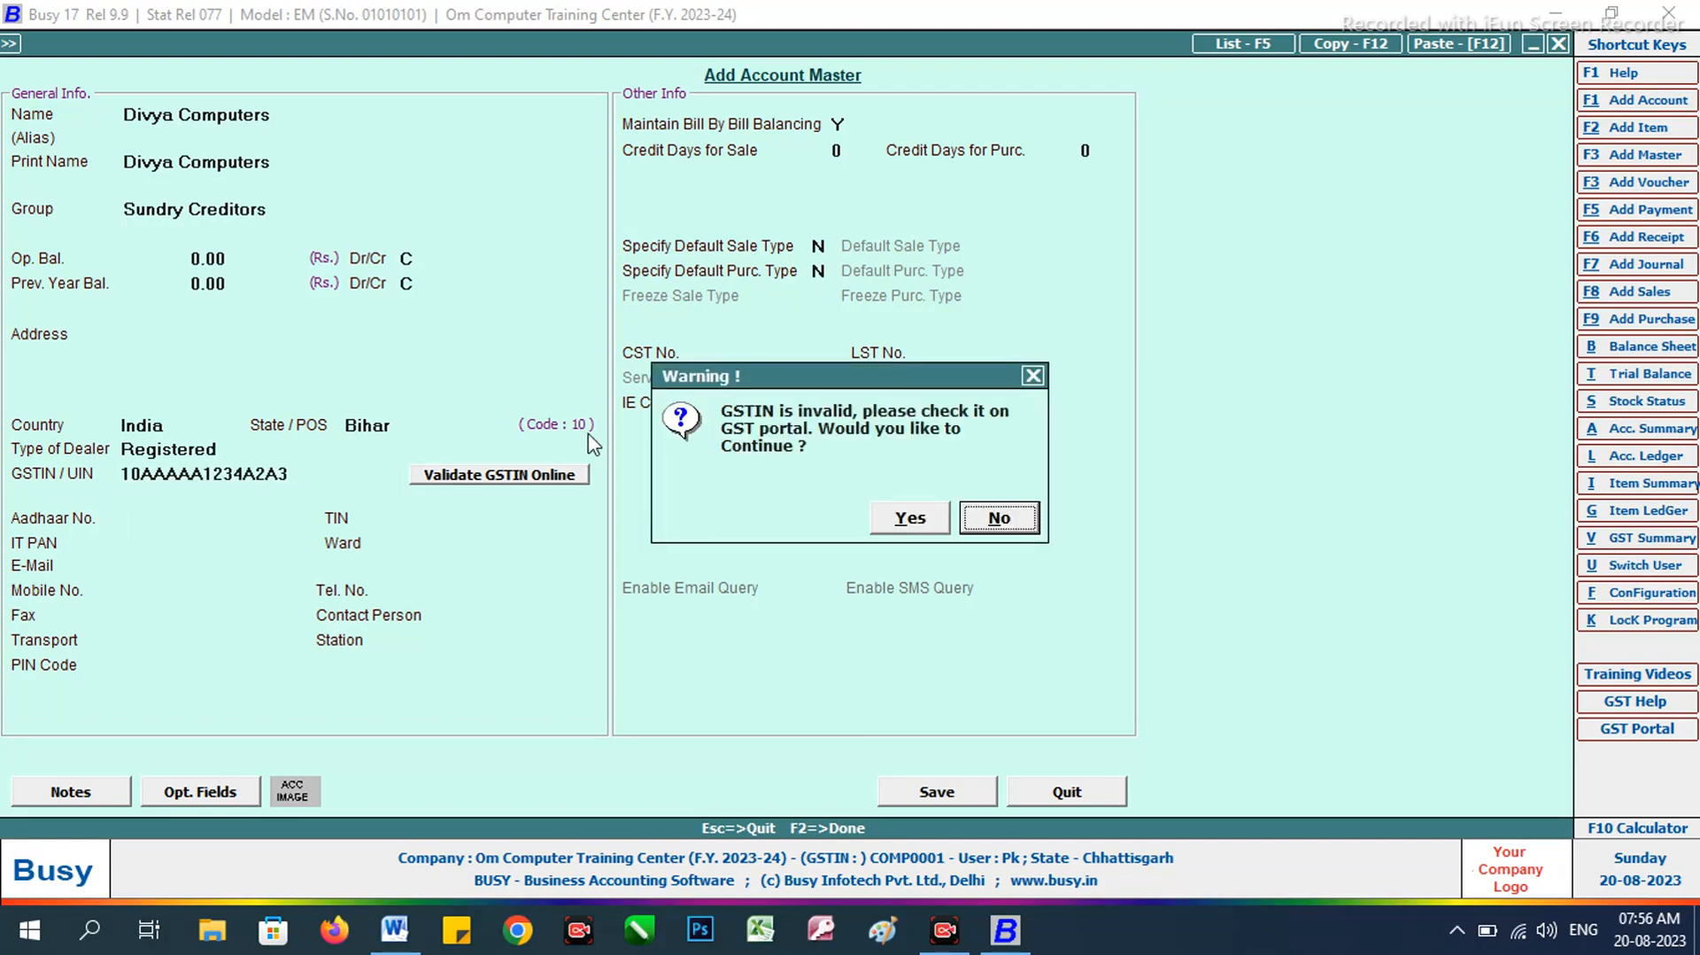
key("Left")
key("Return")
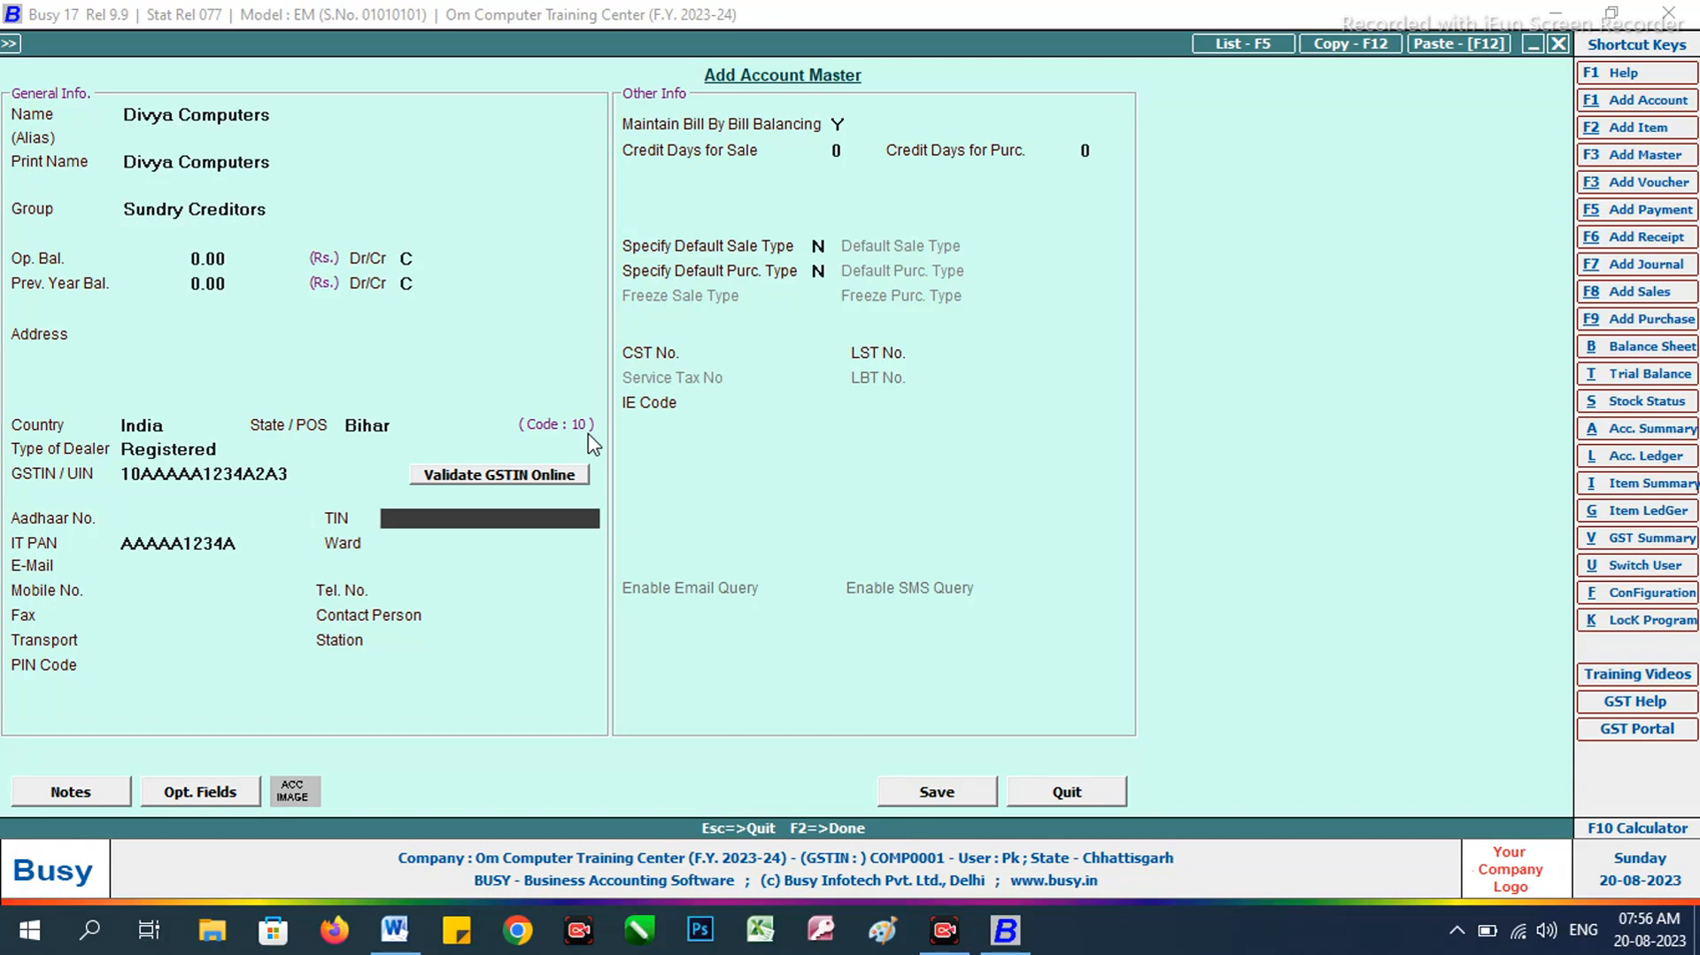
Step: Leave the remaining contact and other details at their defaults and save the party account to the purchase voucher
key("Return")
key("Return")
key("Return")
key("Return")
key("Return")
key("Return")
key("Return")
key("Return")
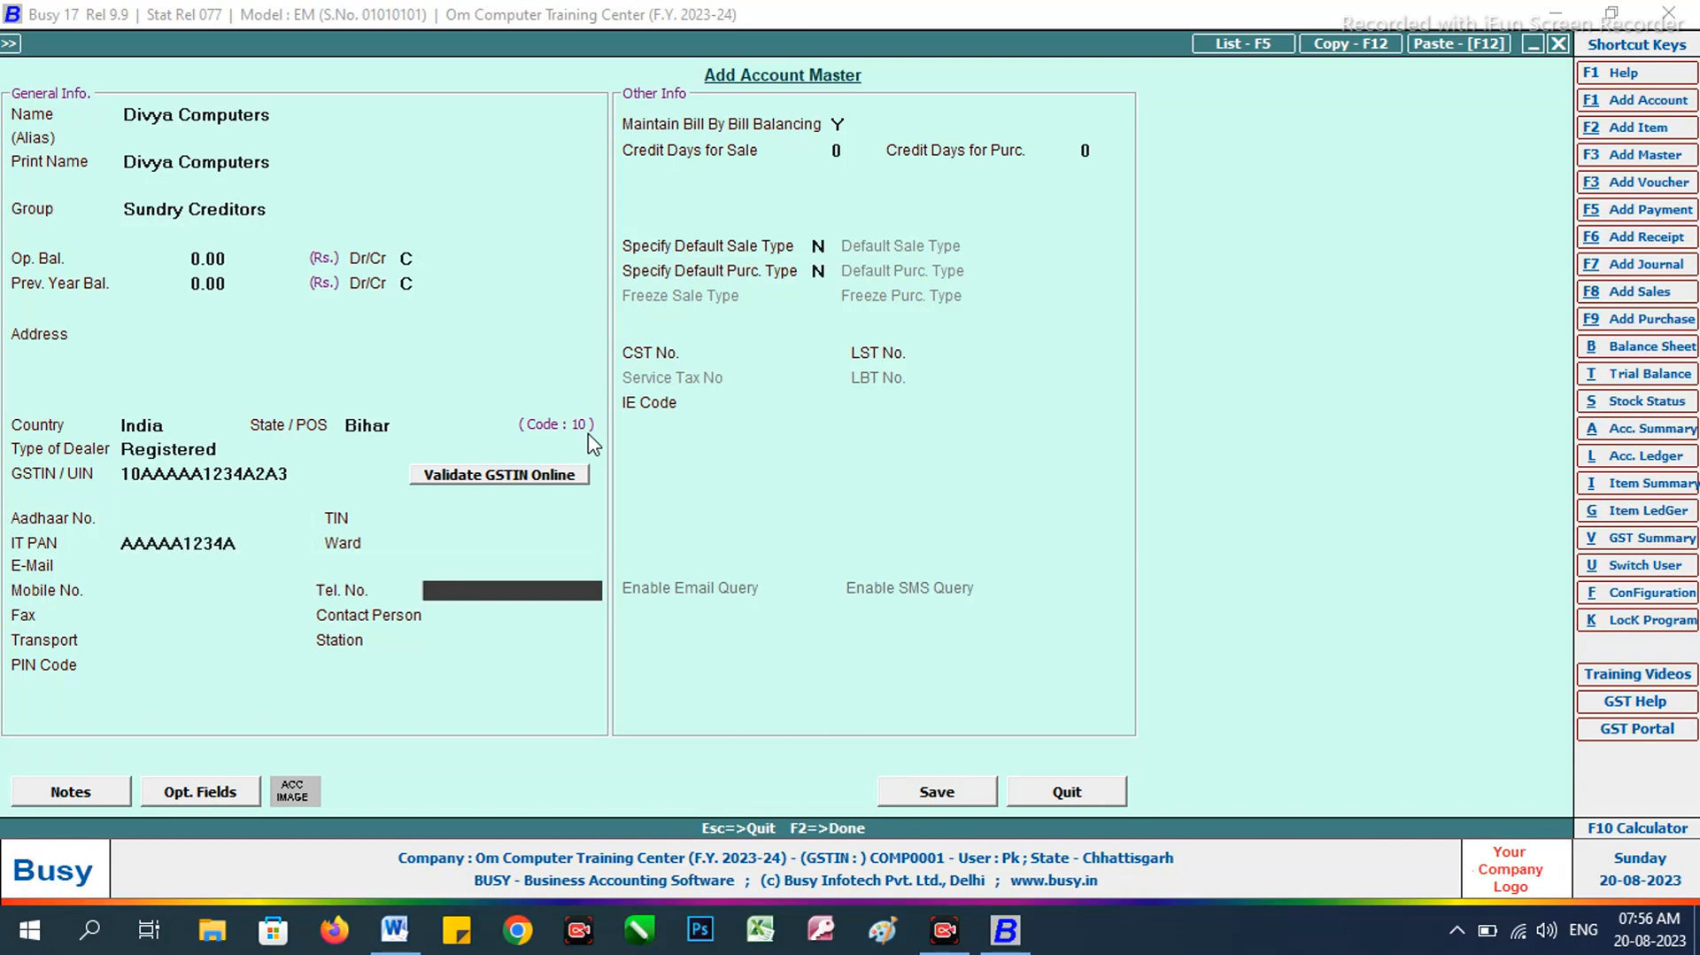
key("Return")
key("Return")
key("Return")
key("Return")
key("Return")
key("Return")
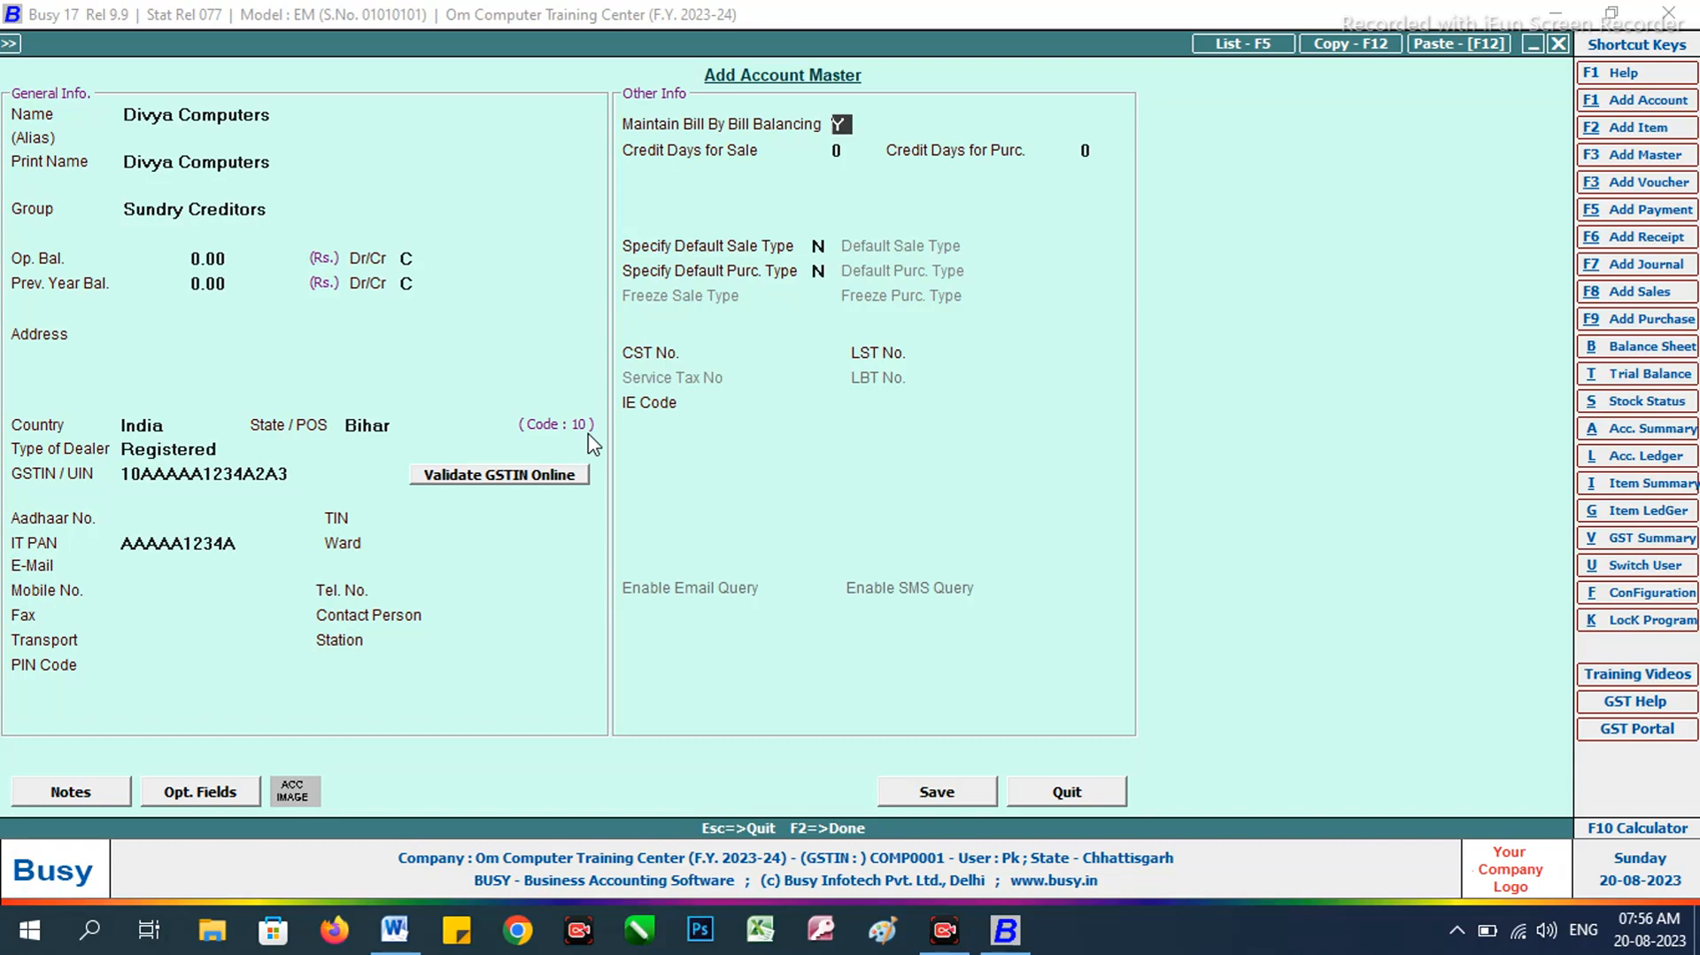
key("Return")
key("Return")
key("Return")
key("Return")
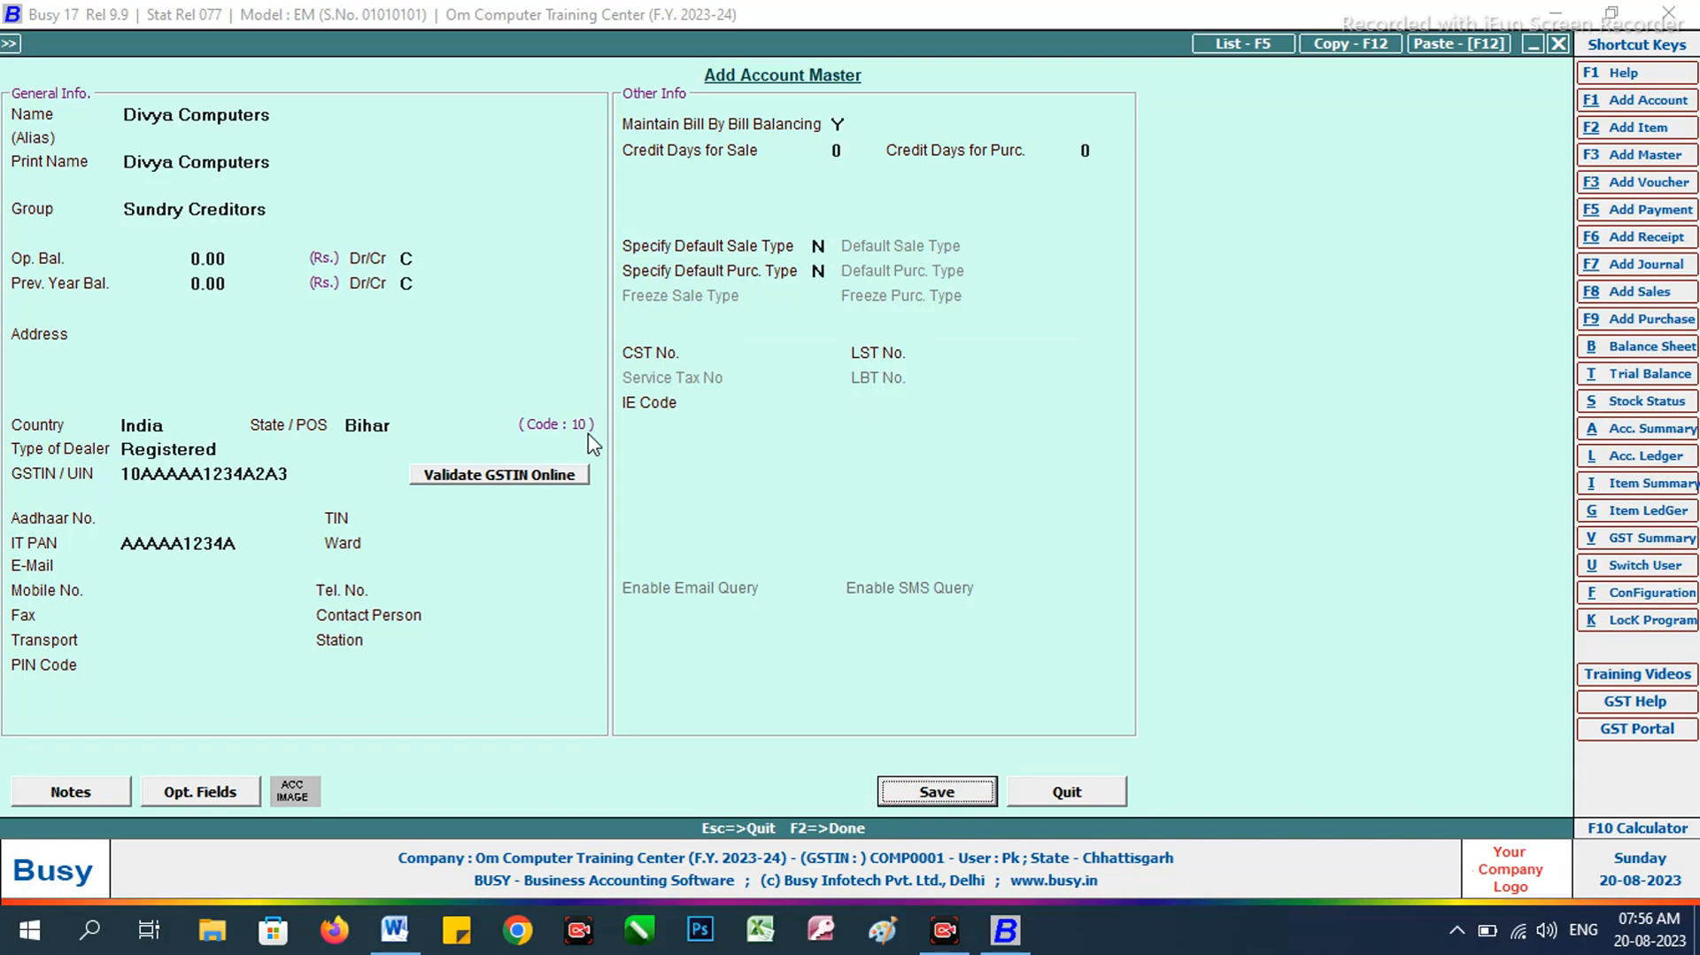
key("Return")
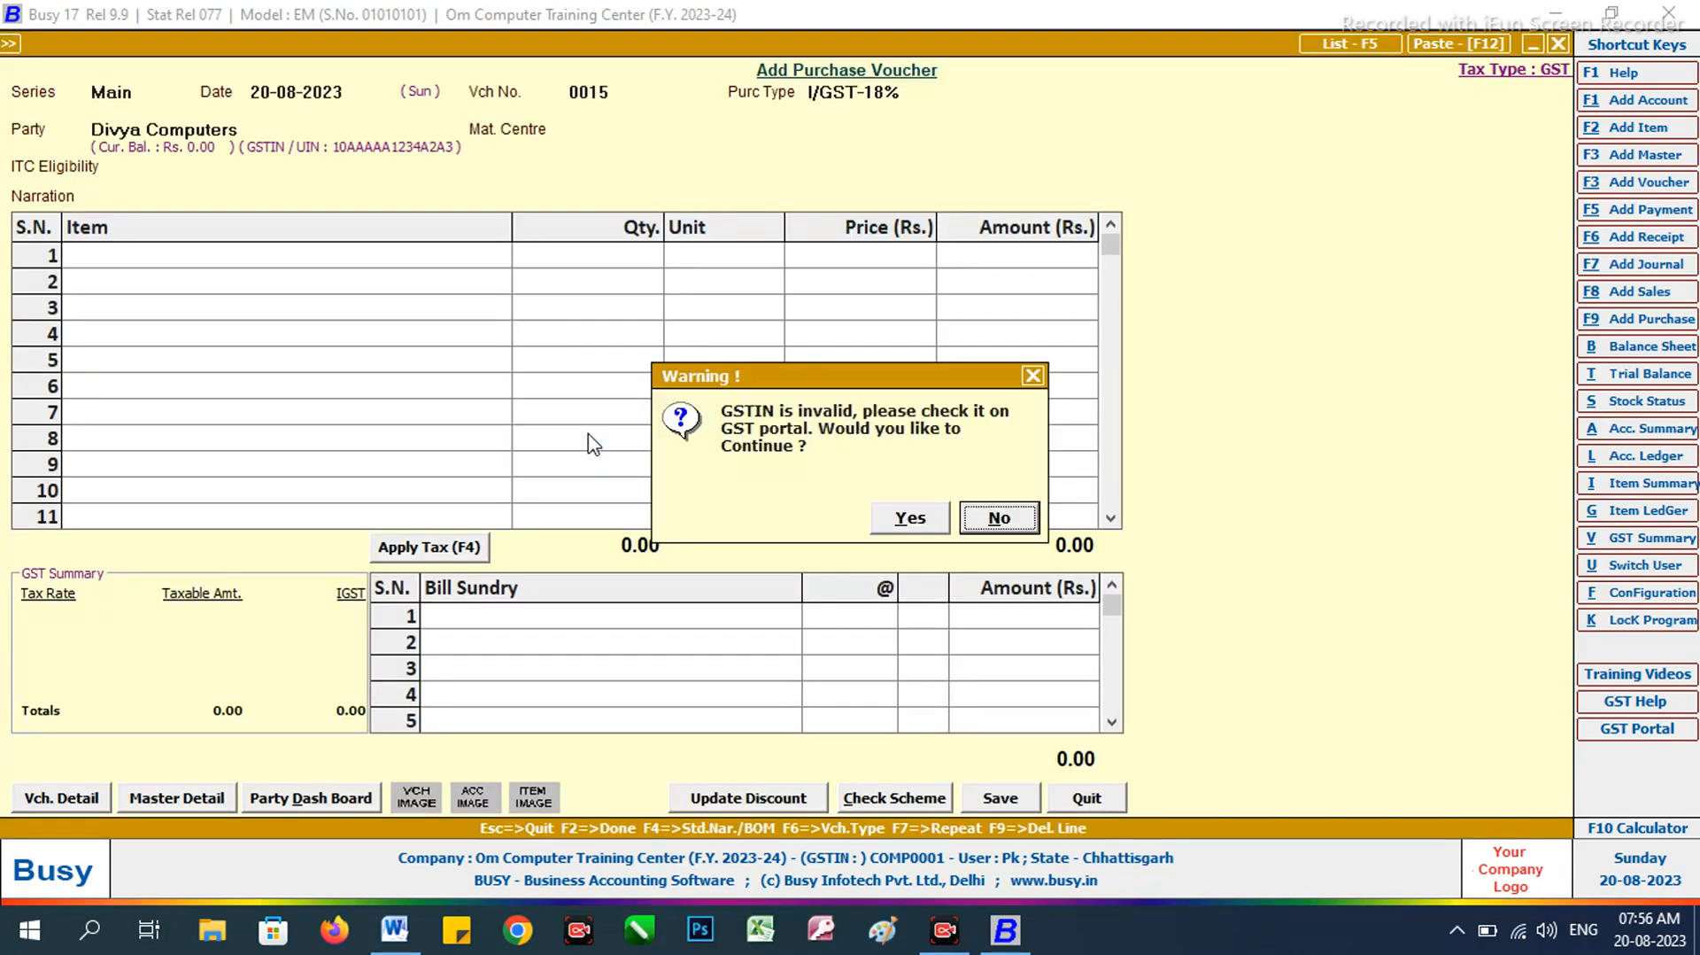
Step: Continue with the supplier's GSTIN, set the material centre to Main Store and ITC eligibility to Input Goods/Services, and leave the narration empty
key("Left")
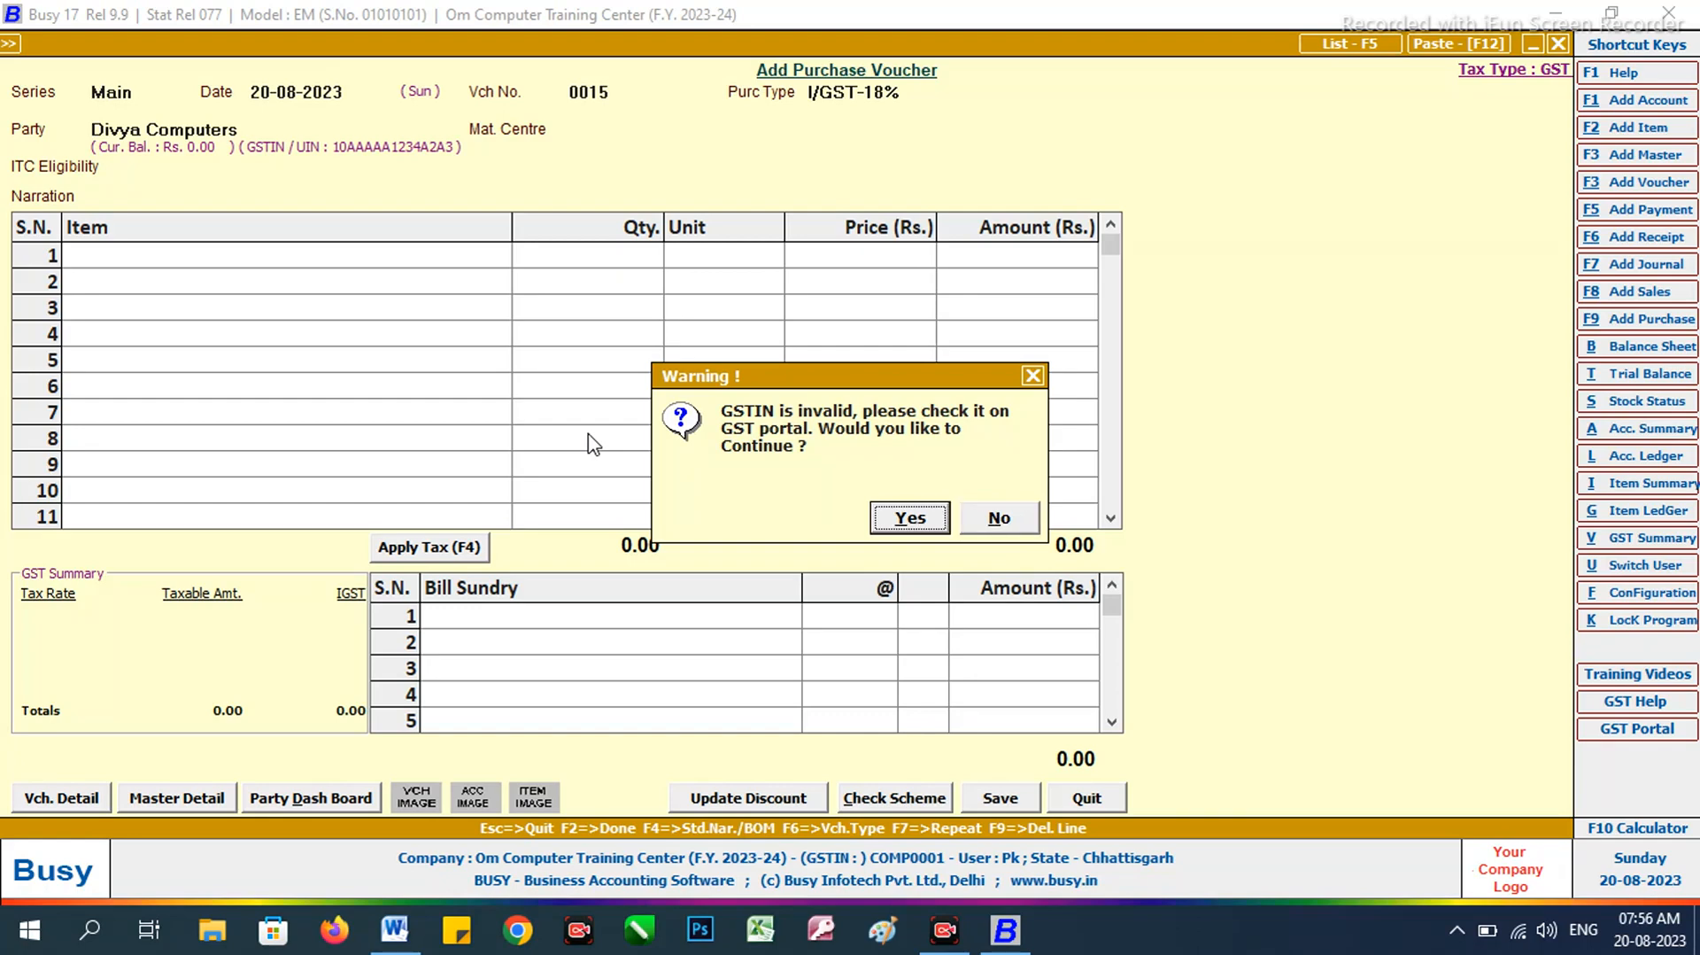
key("Return")
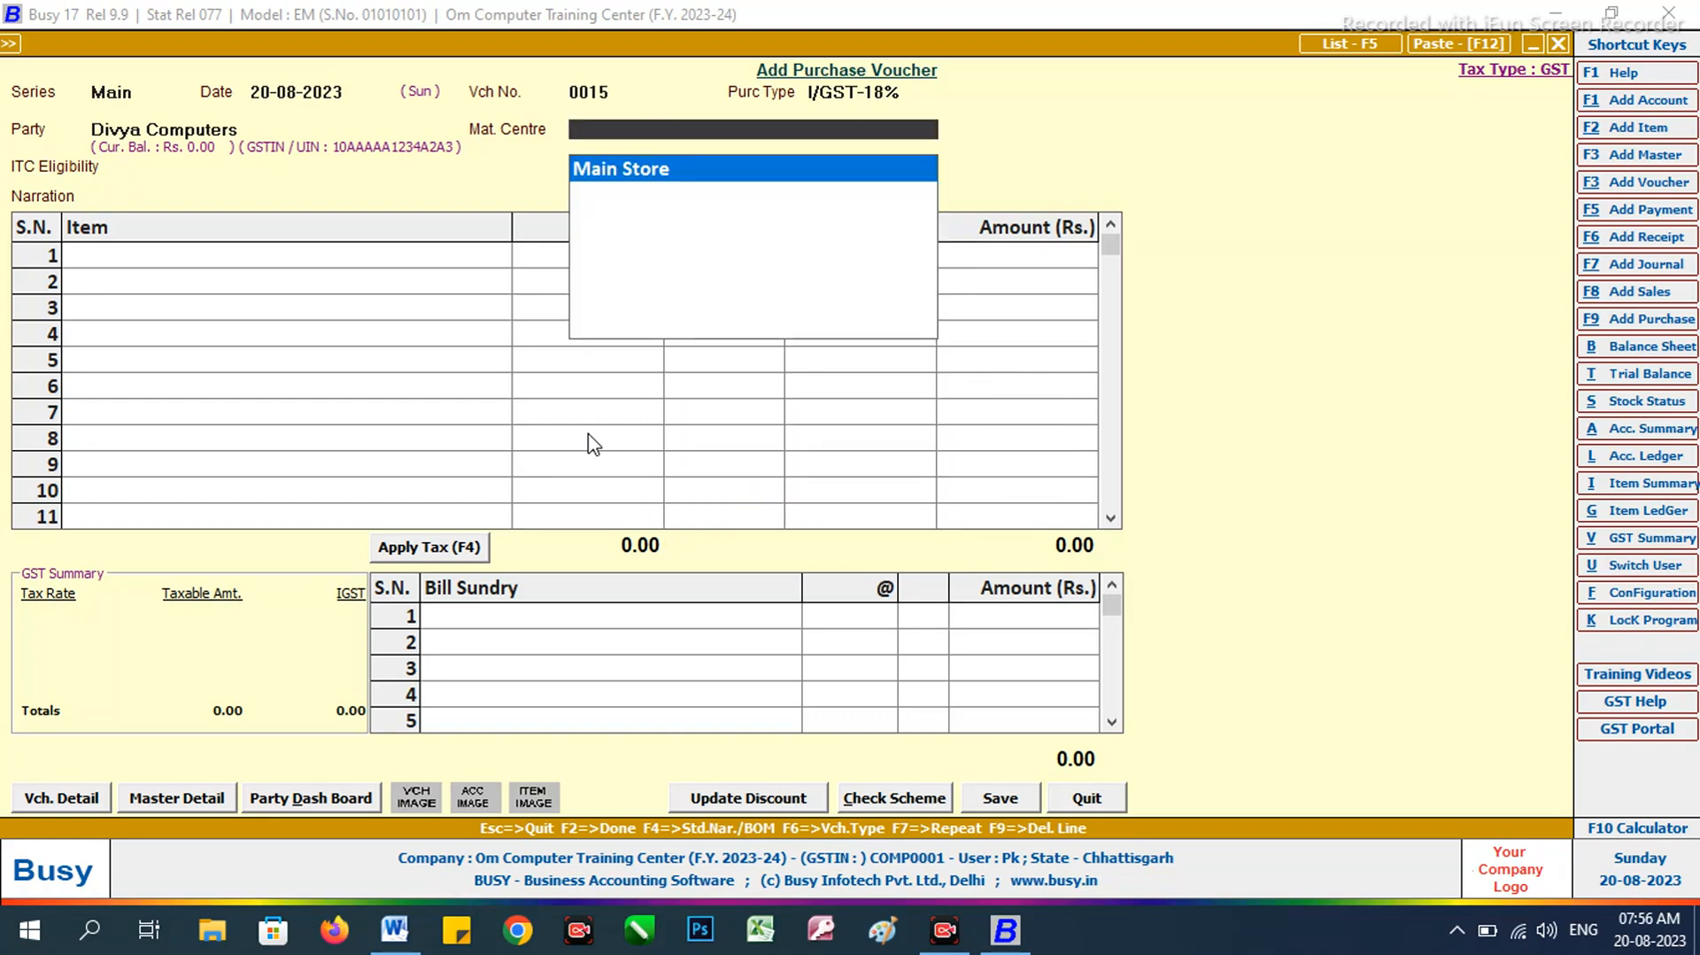
key("Return")
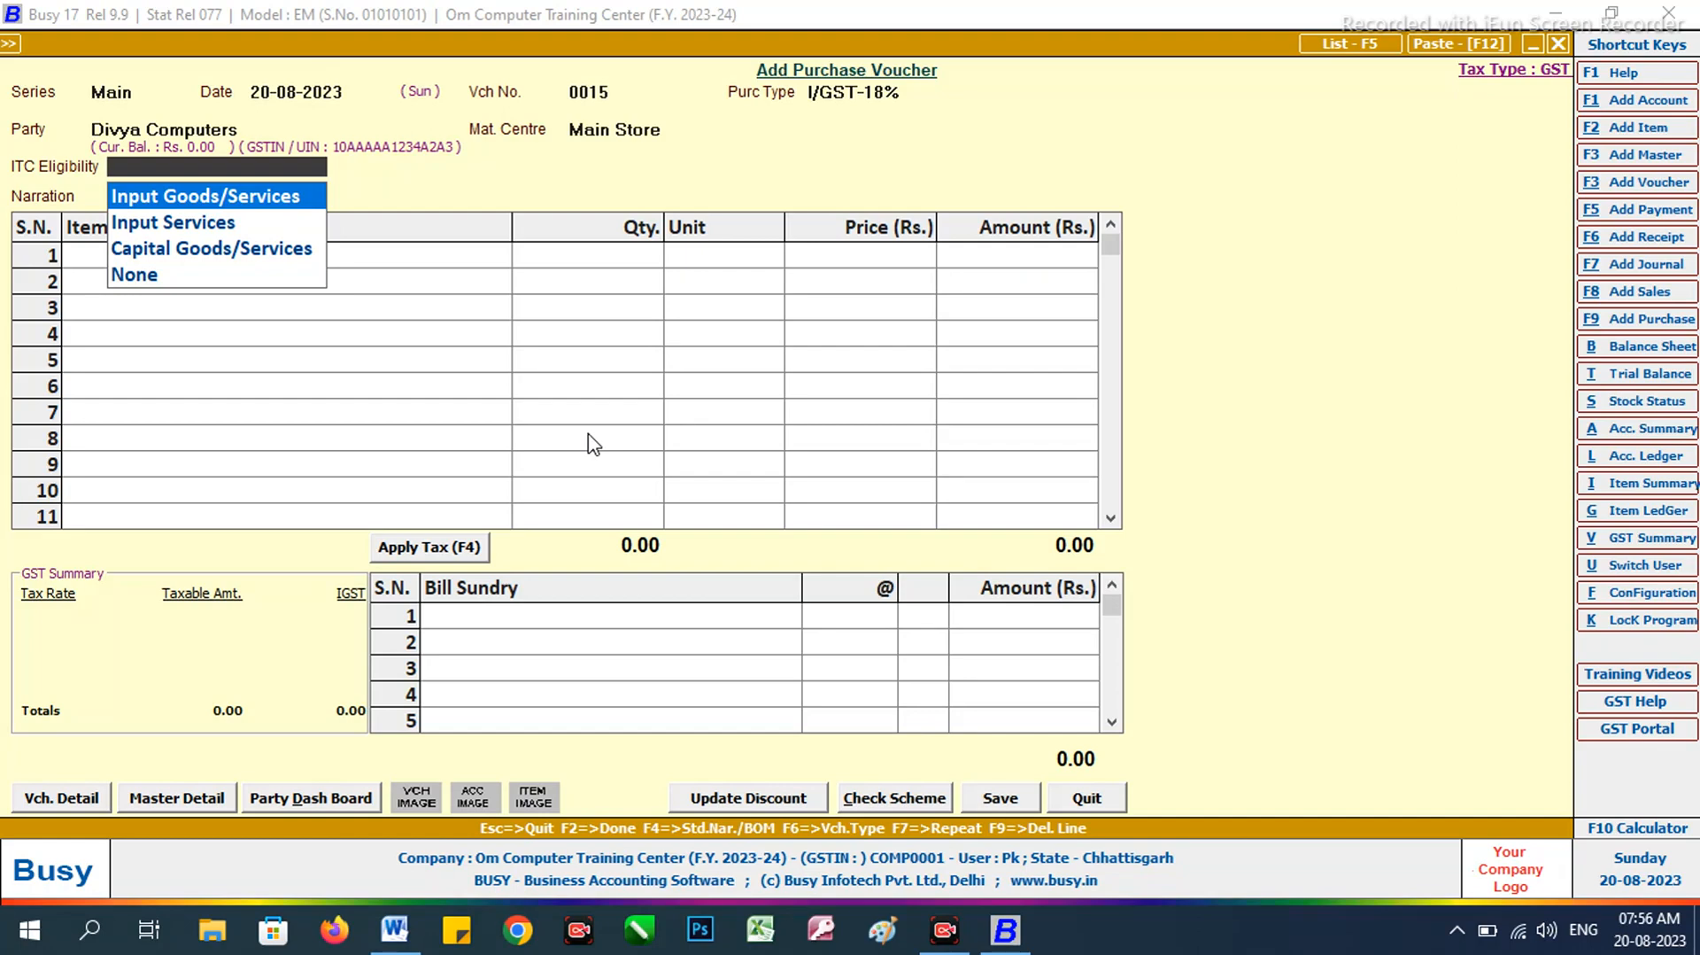
key("Return")
key("Return")
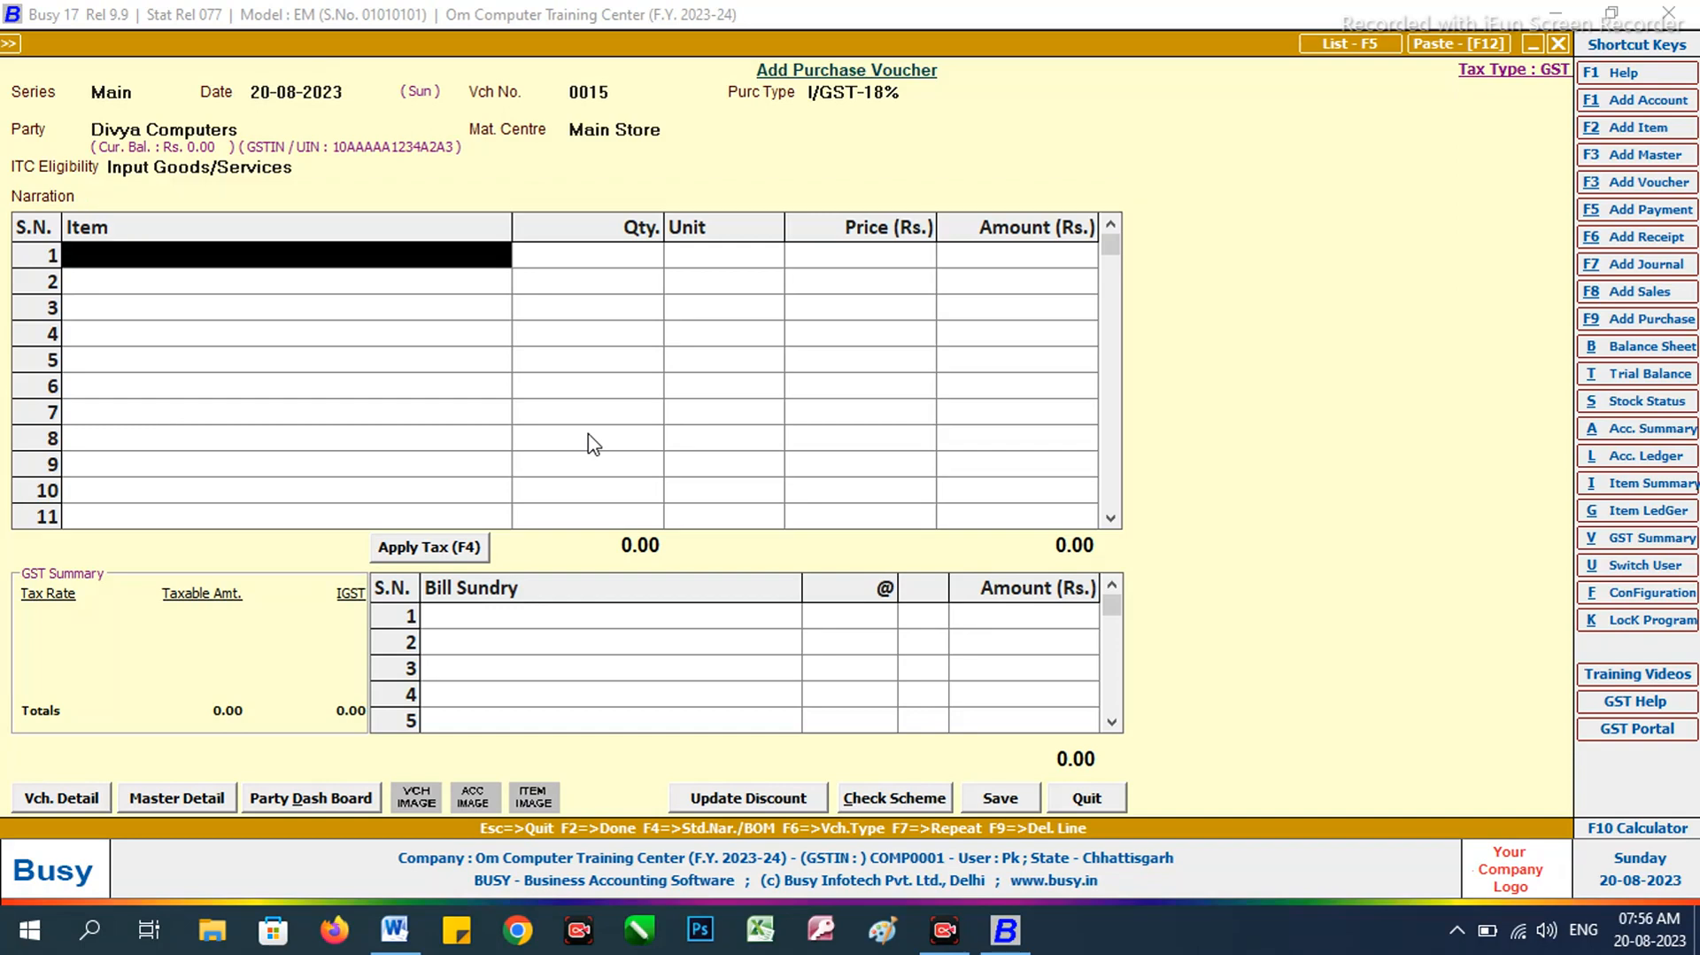
Step: Check the first item of question 1 in Word and start a new item master named Lanovo Laptops with the same print name
key("alt+Tab")
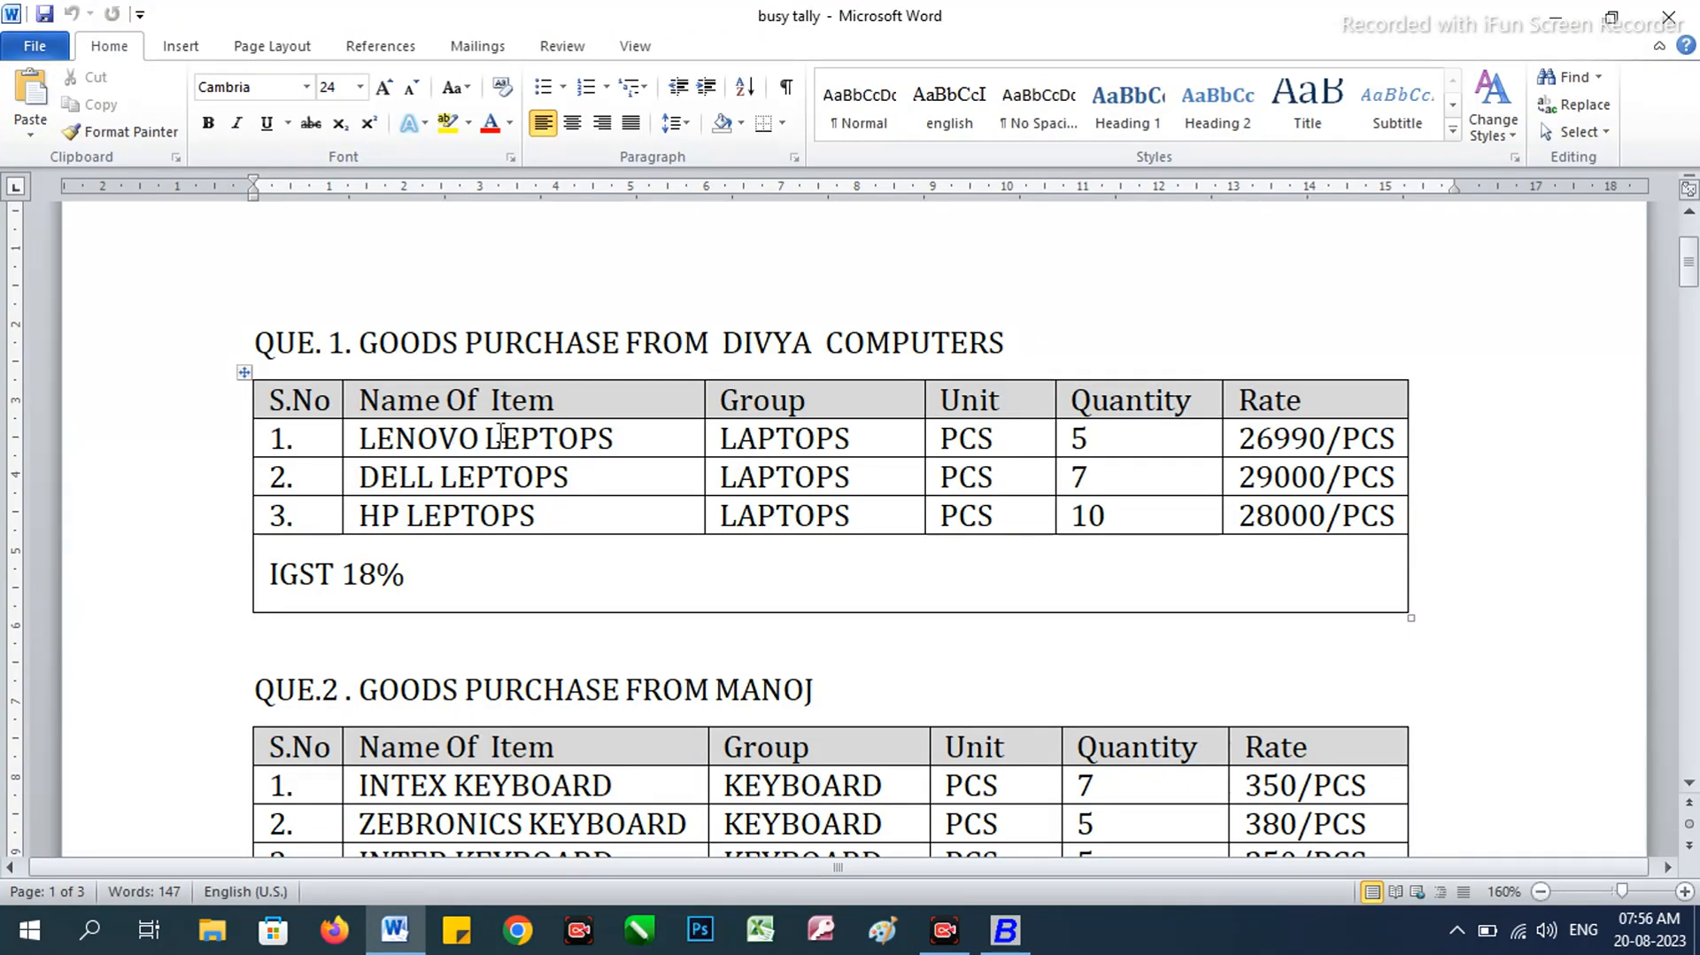
key("alt+Tab")
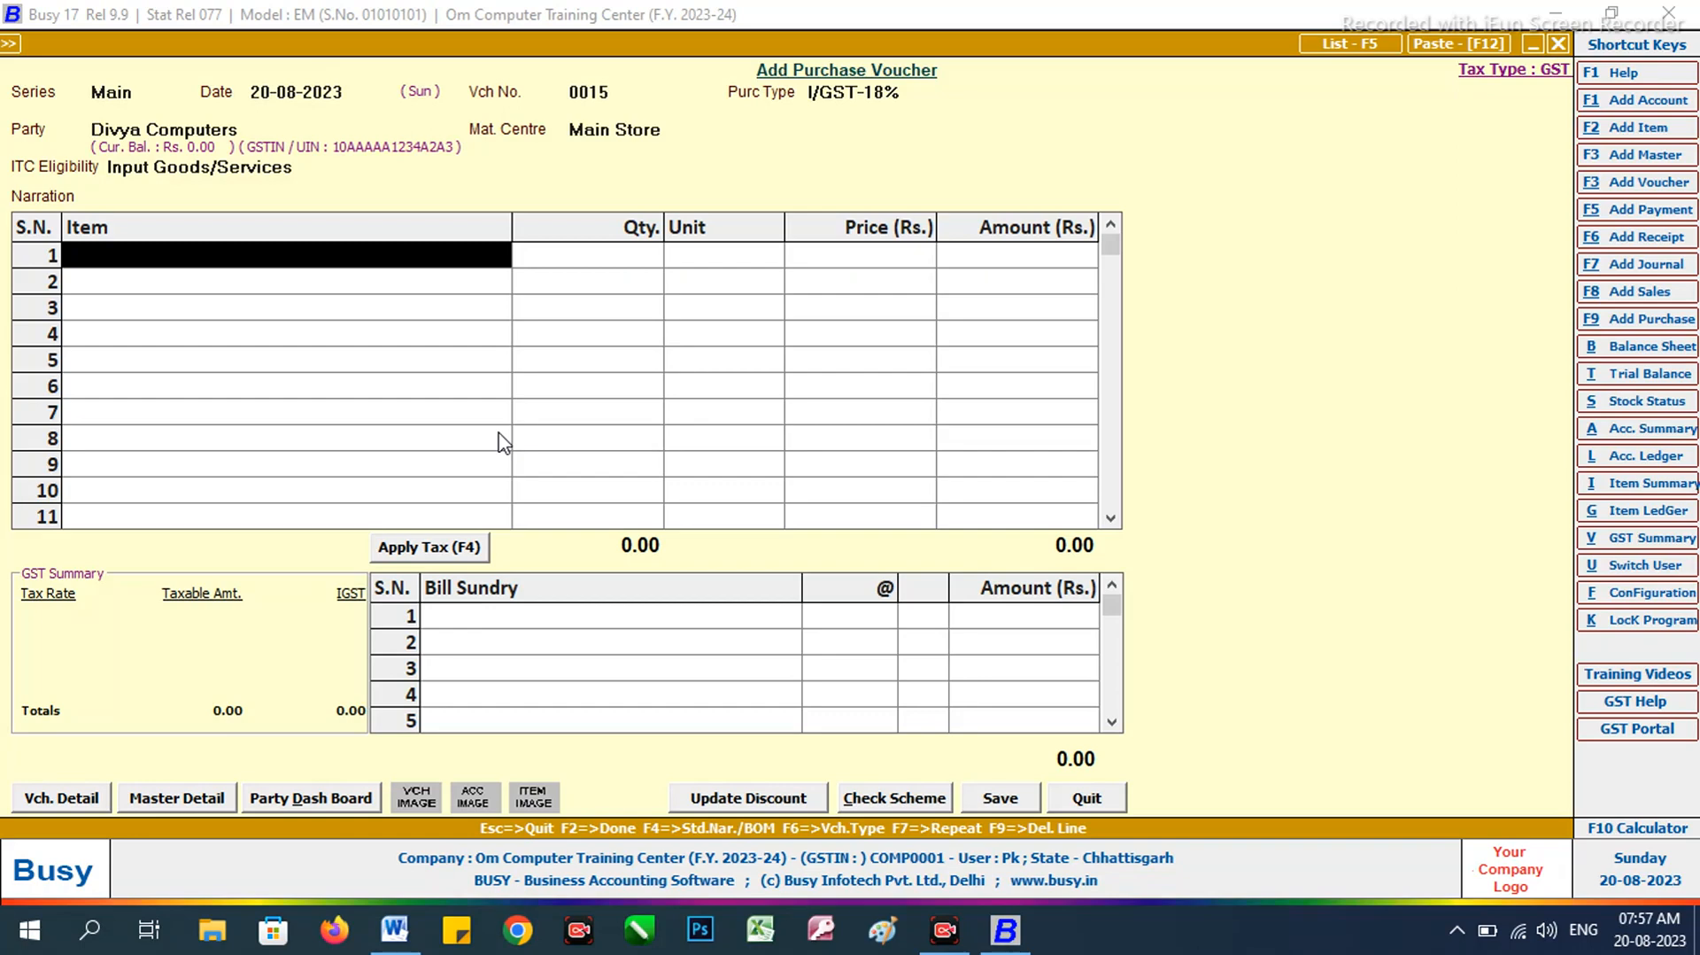
key("alt+F2")
type("Iph")
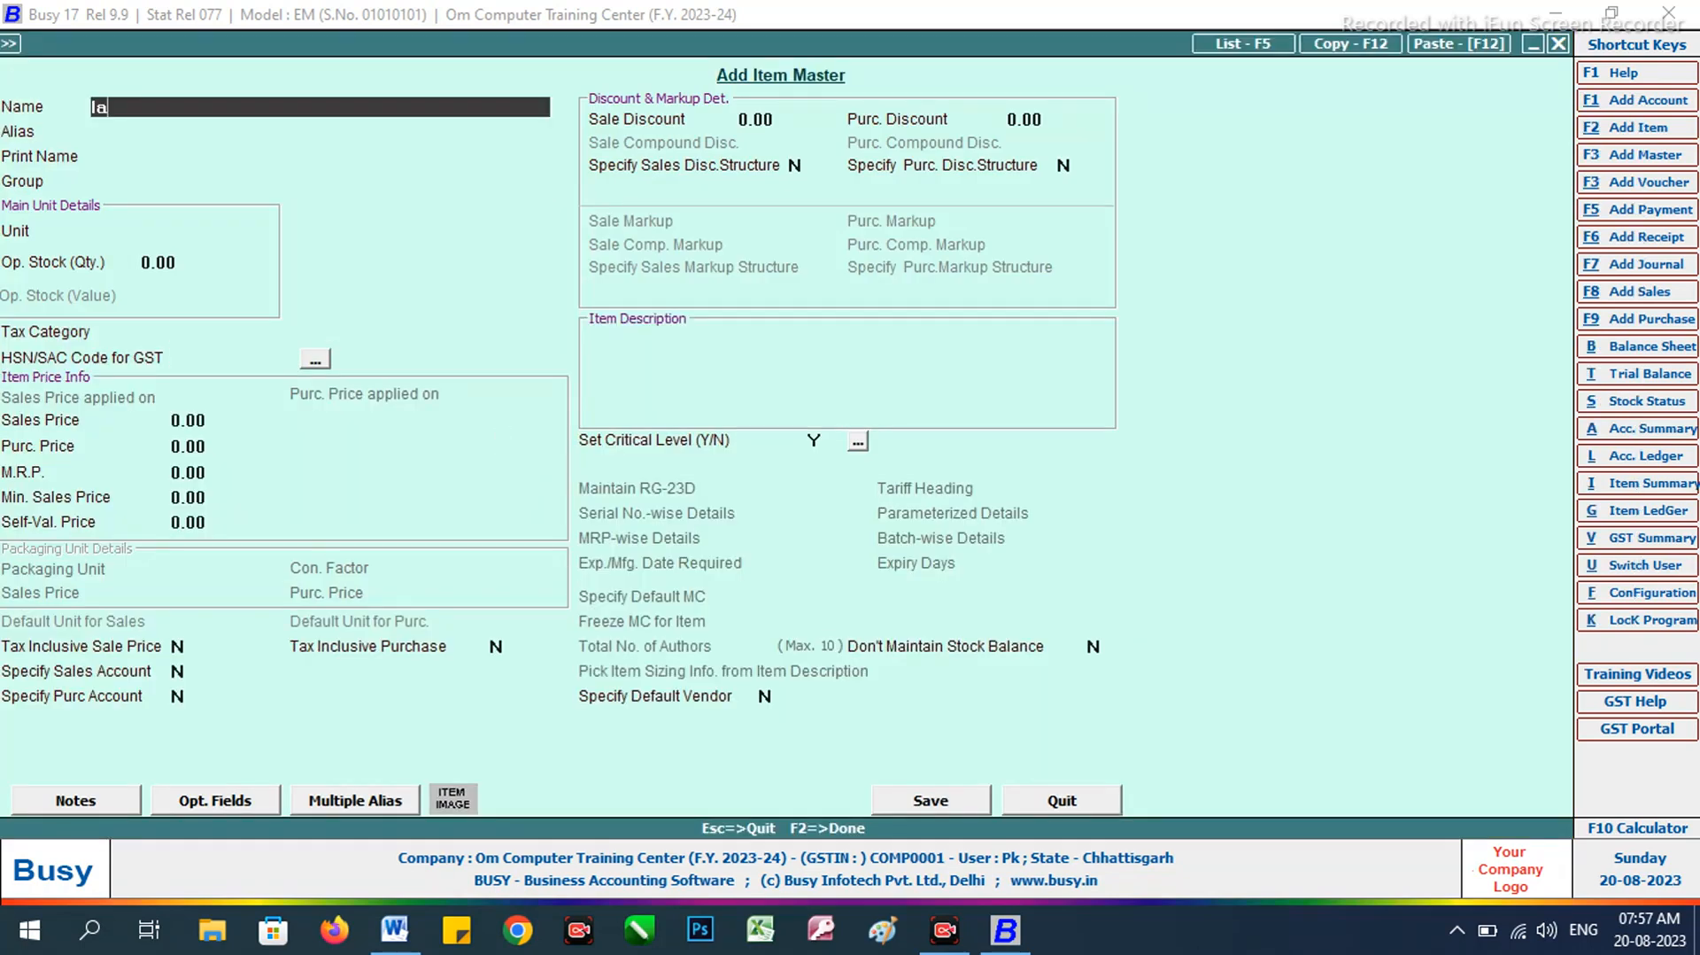
key("BackSpace")
key("BackSpace")
type("anovo laptops")
key("Return")
key("Return")
key("Return")
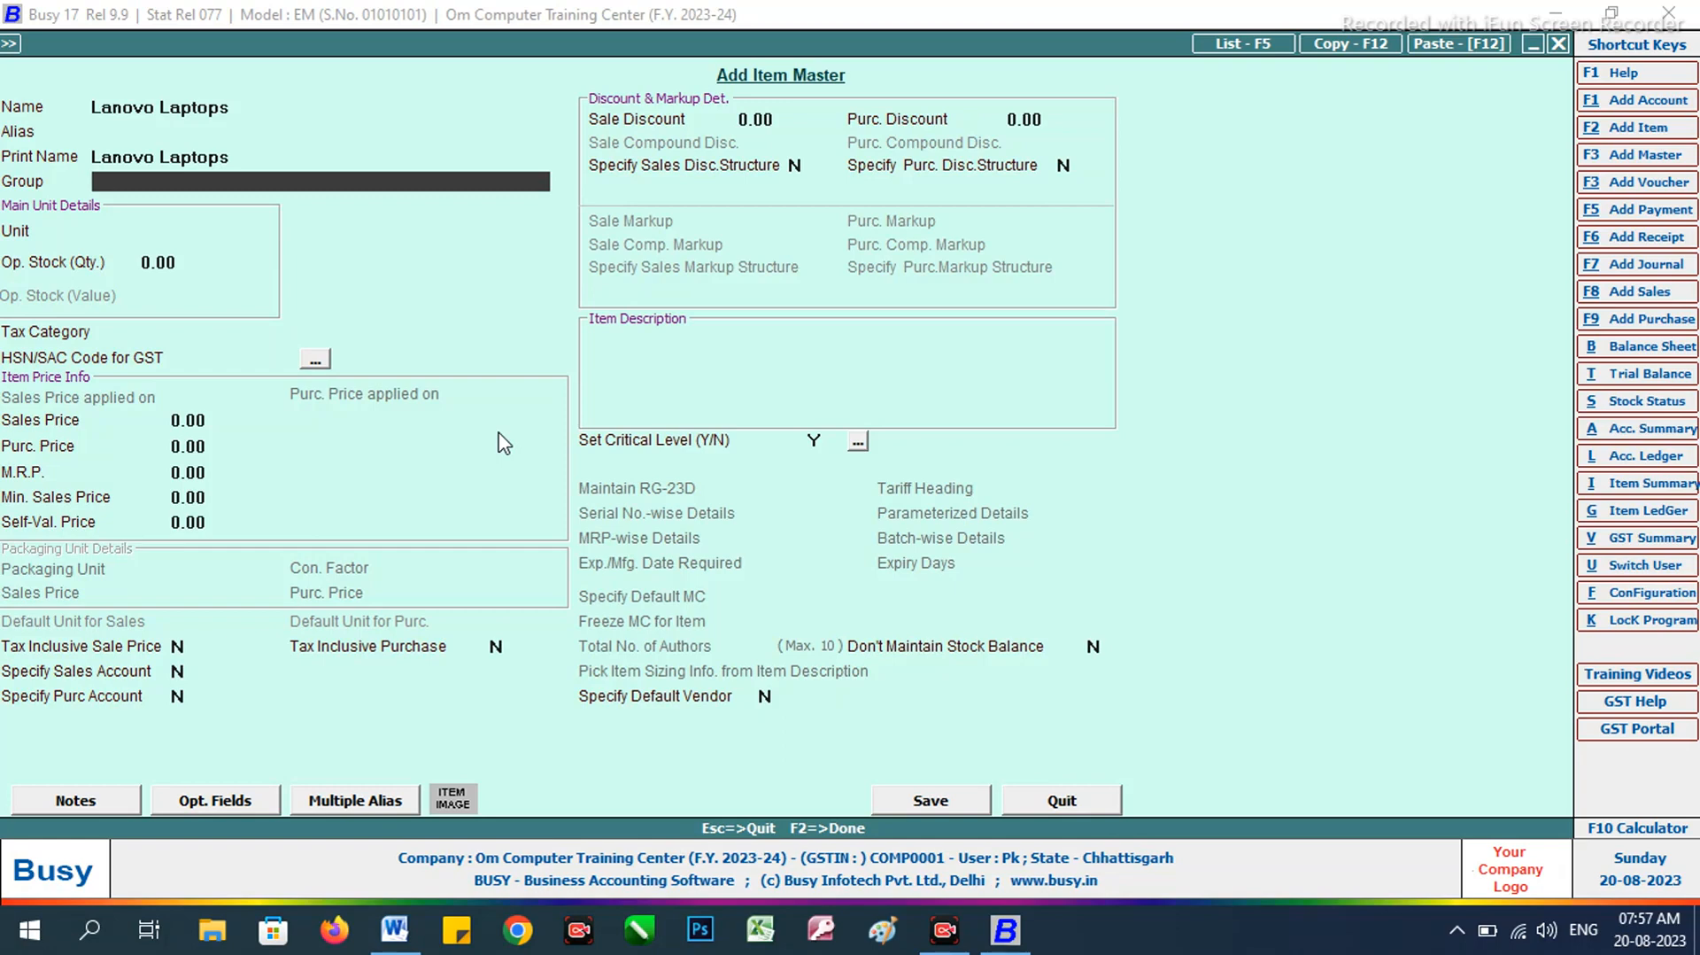
Step: Start a new item group named Laptops without an alias and make it a primary group
key("F3")
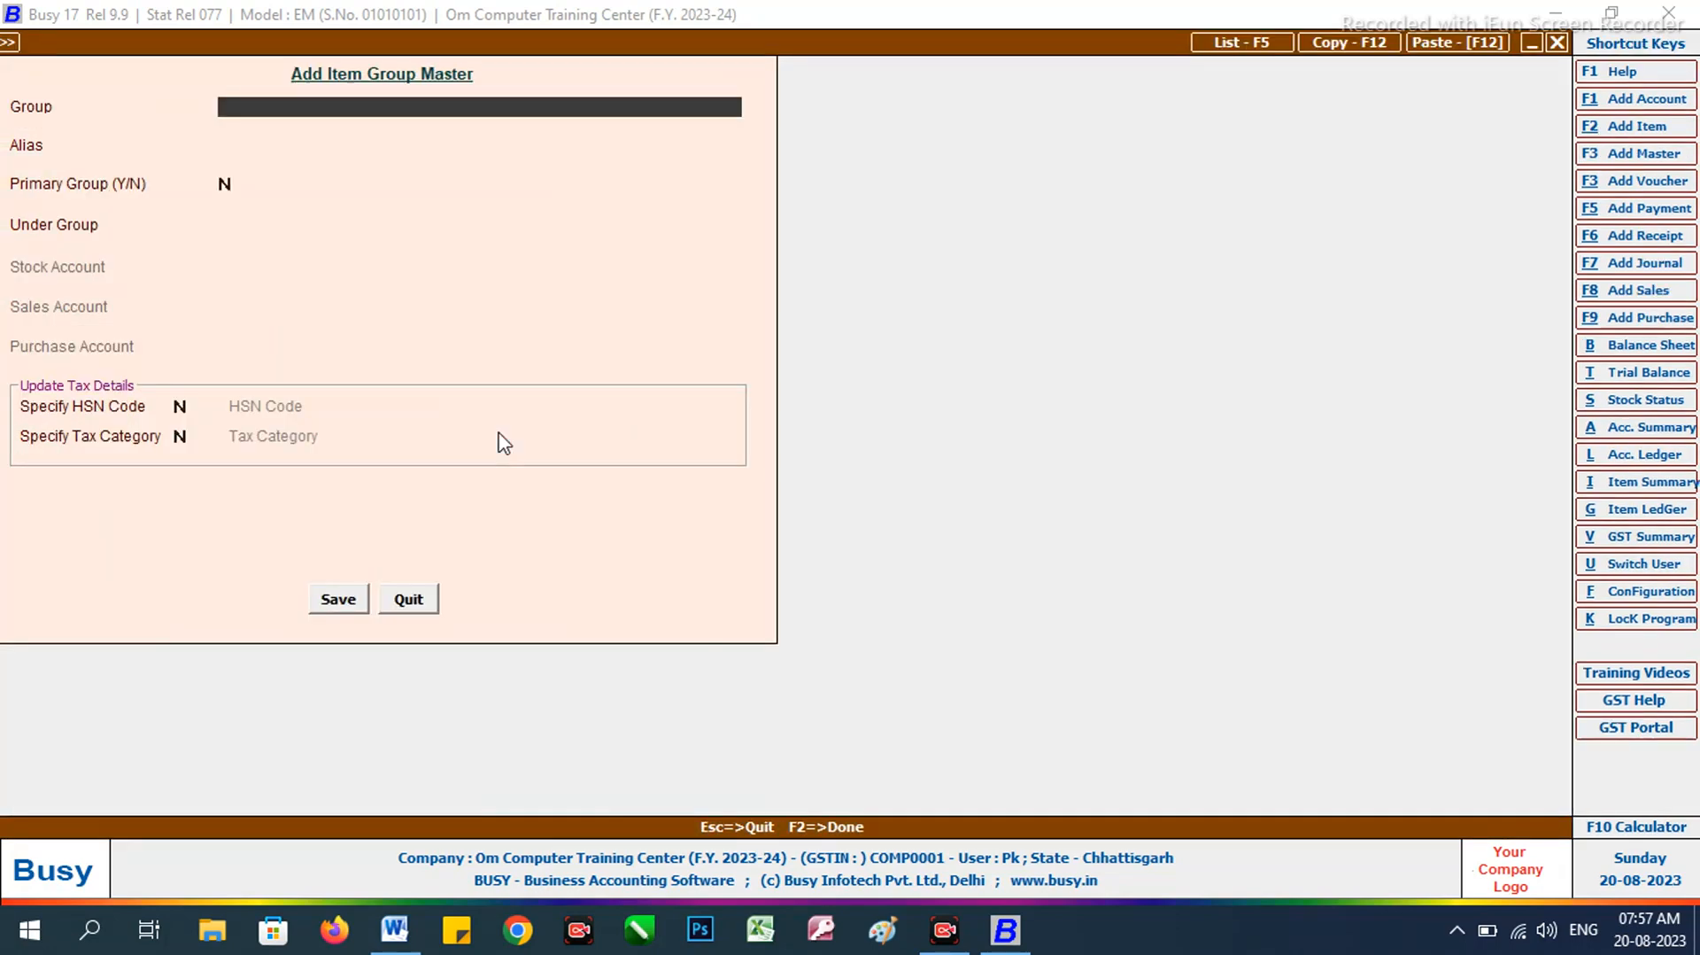
type("laptops")
key("Return")
key("Return")
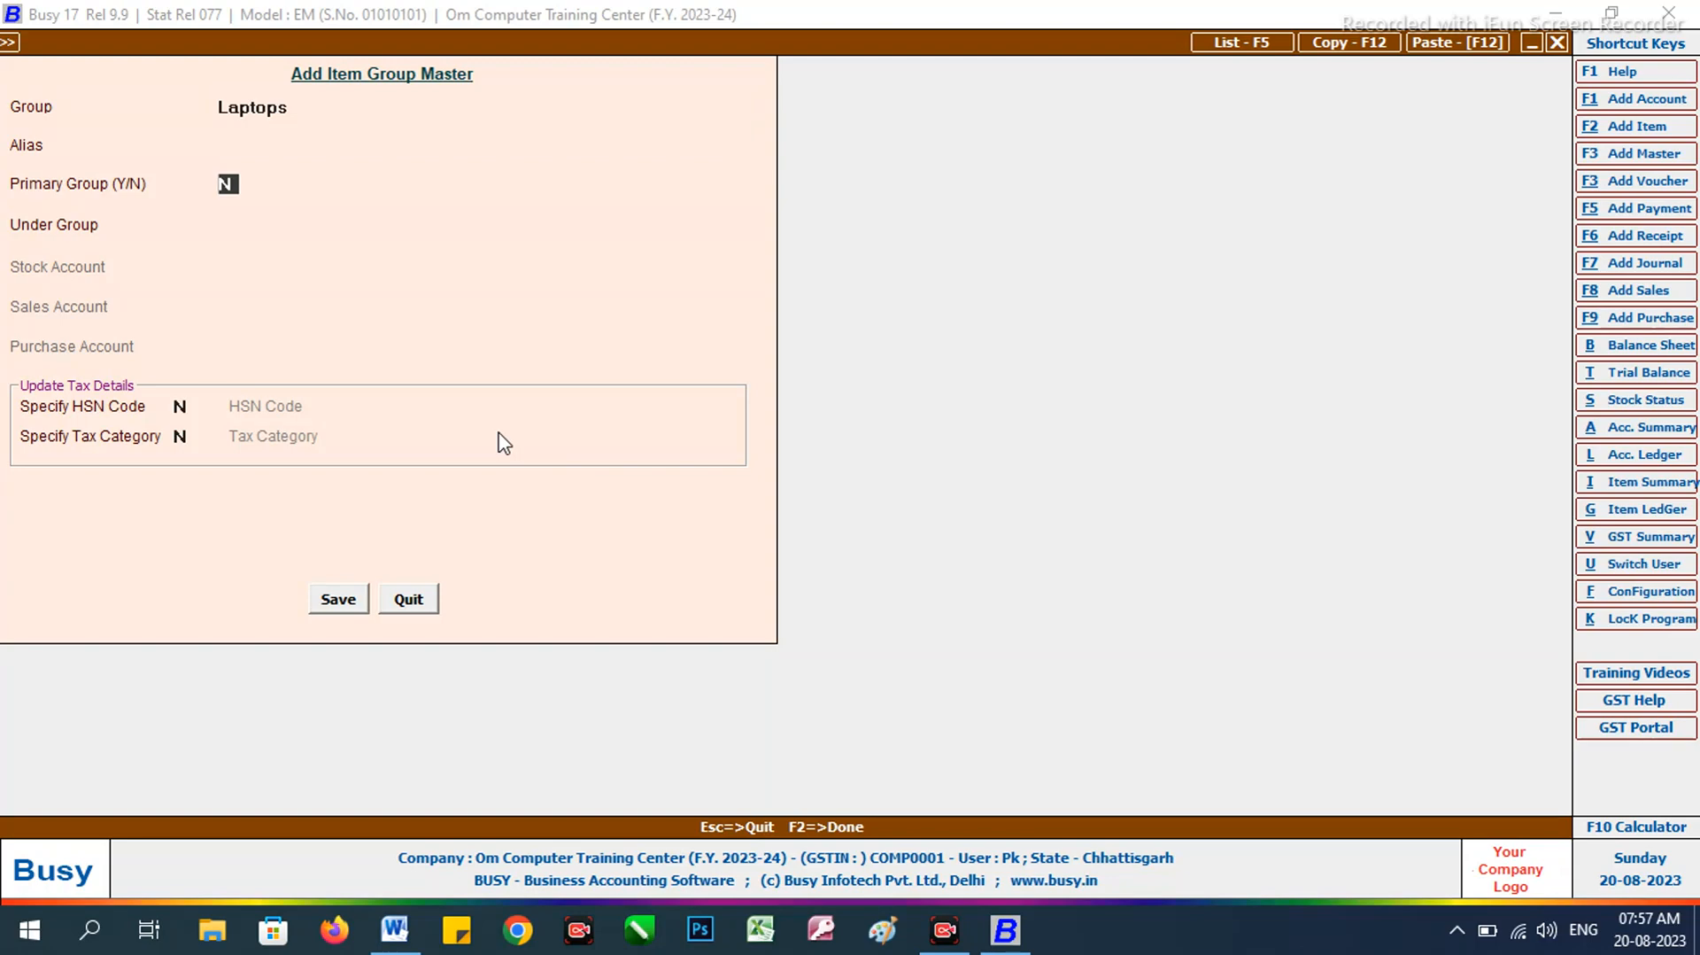
type("y")
key("Return")
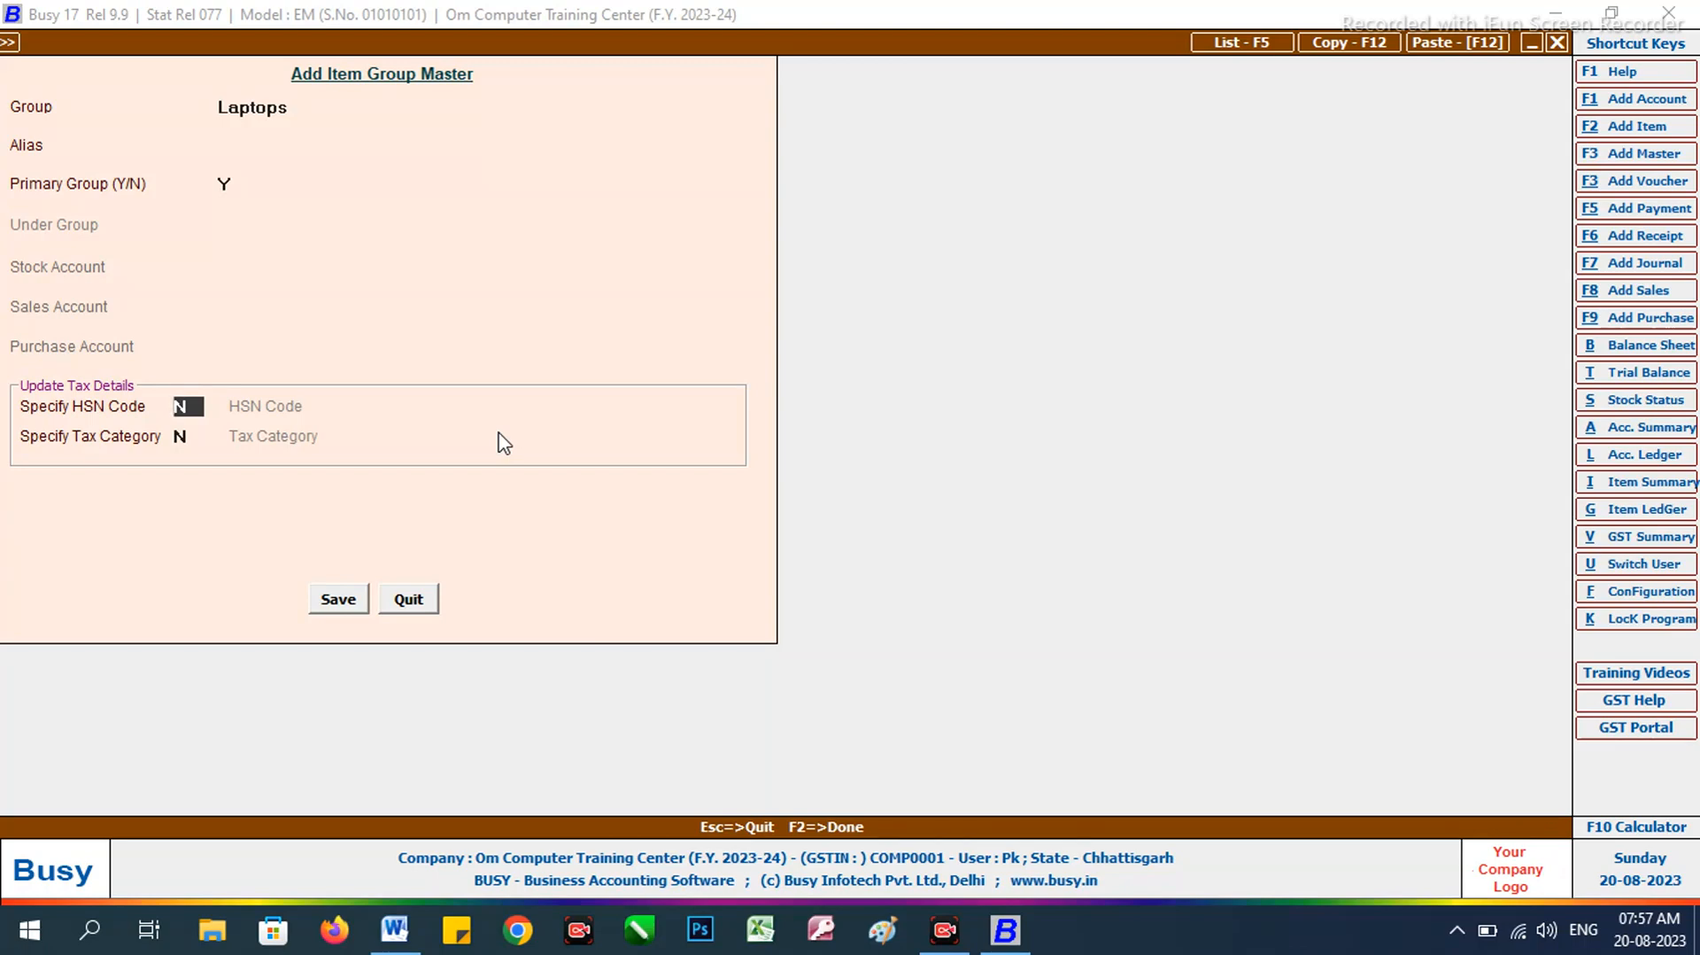
Step: Specify HSN code 12345 for the Laptops item group
type("y")
key("Return")
type("1")
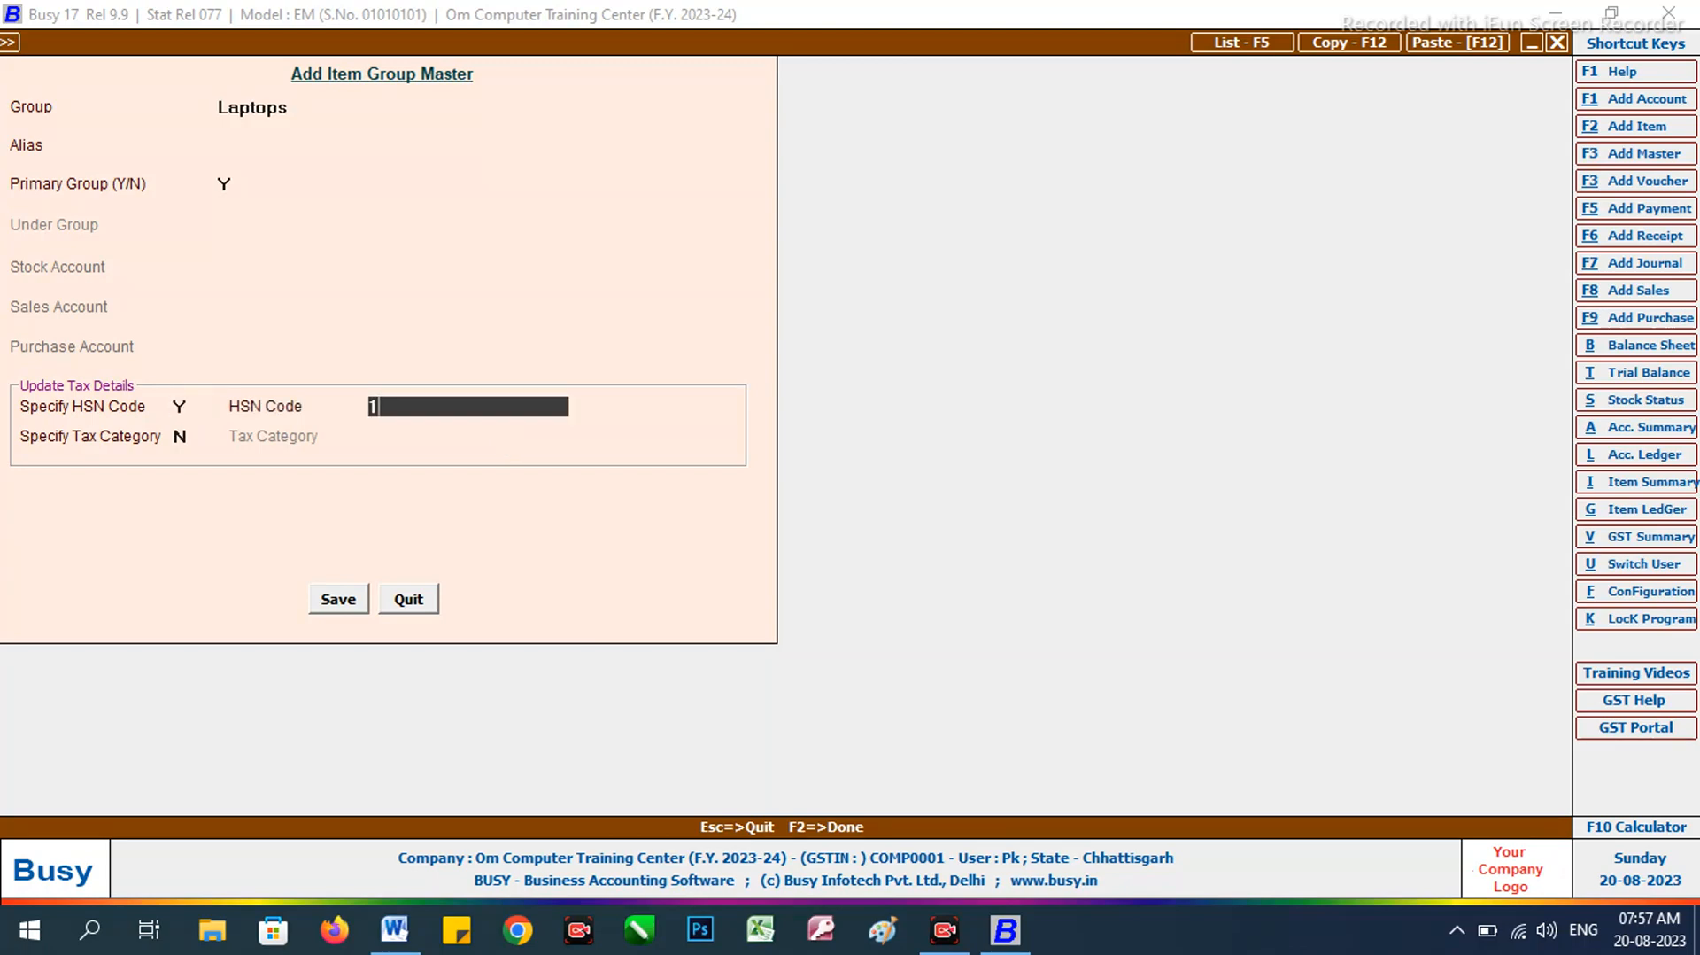
type("2345")
key("Return")
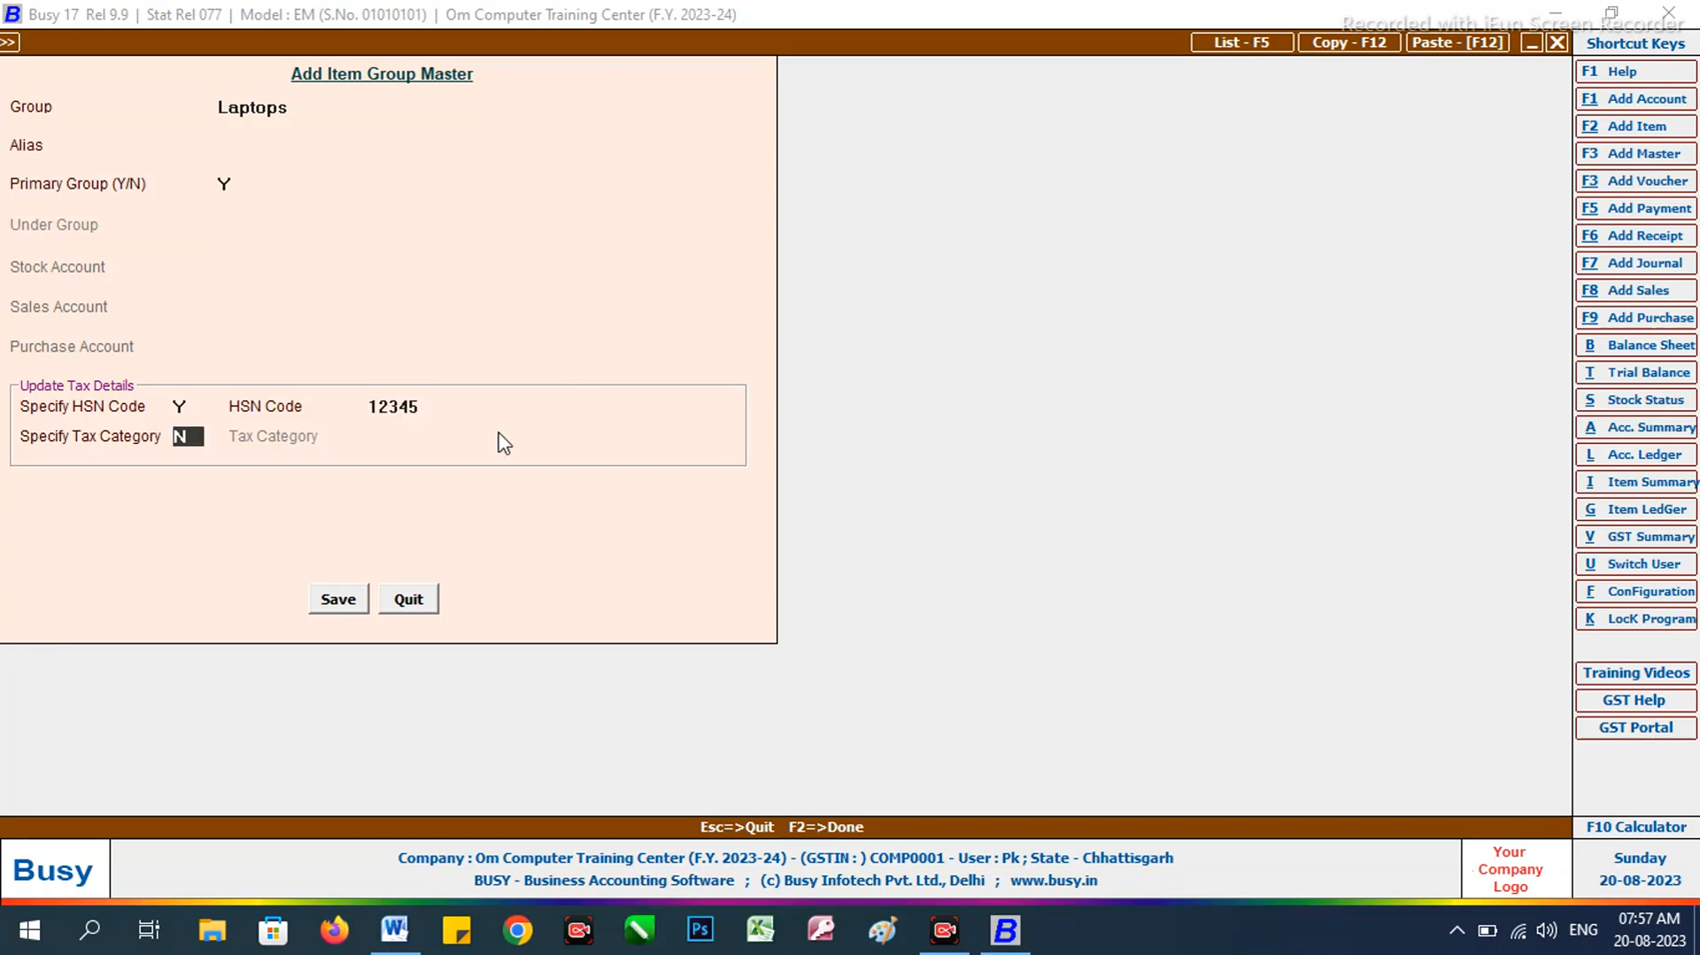
Step: Specify the GST 18% tax category for the Laptops group and save the group to the item master
type("y")
key("Return")
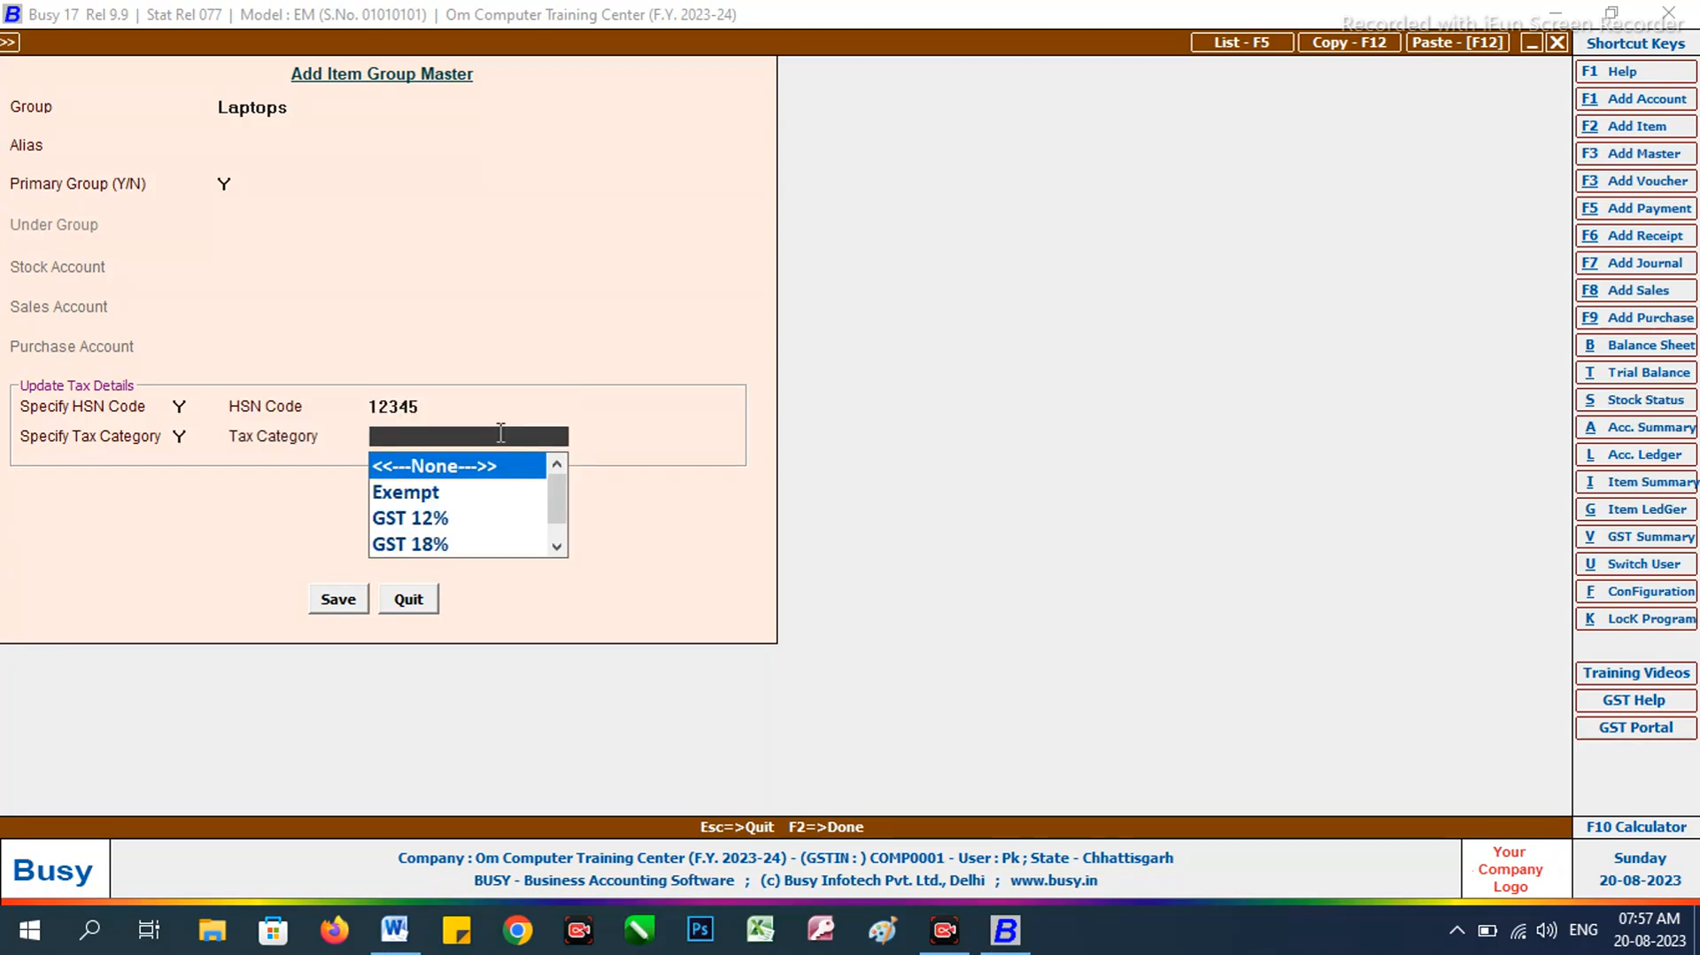
key("Down")
key("Down")
key("Down")
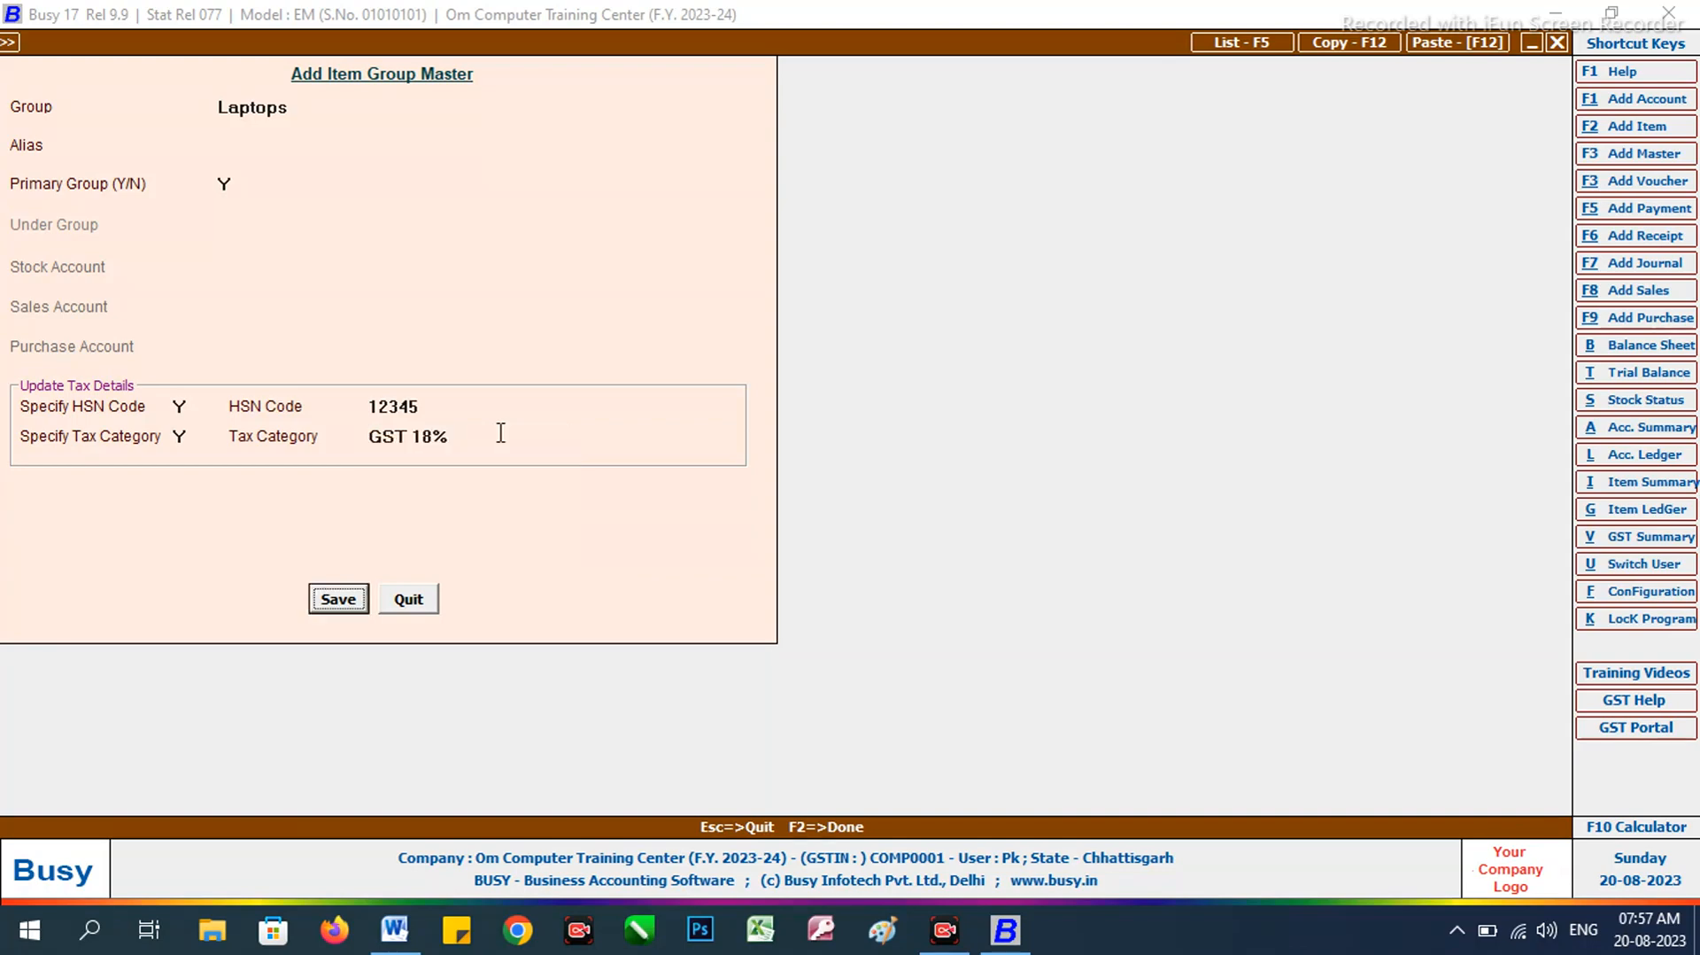
key("Return")
key("Return")
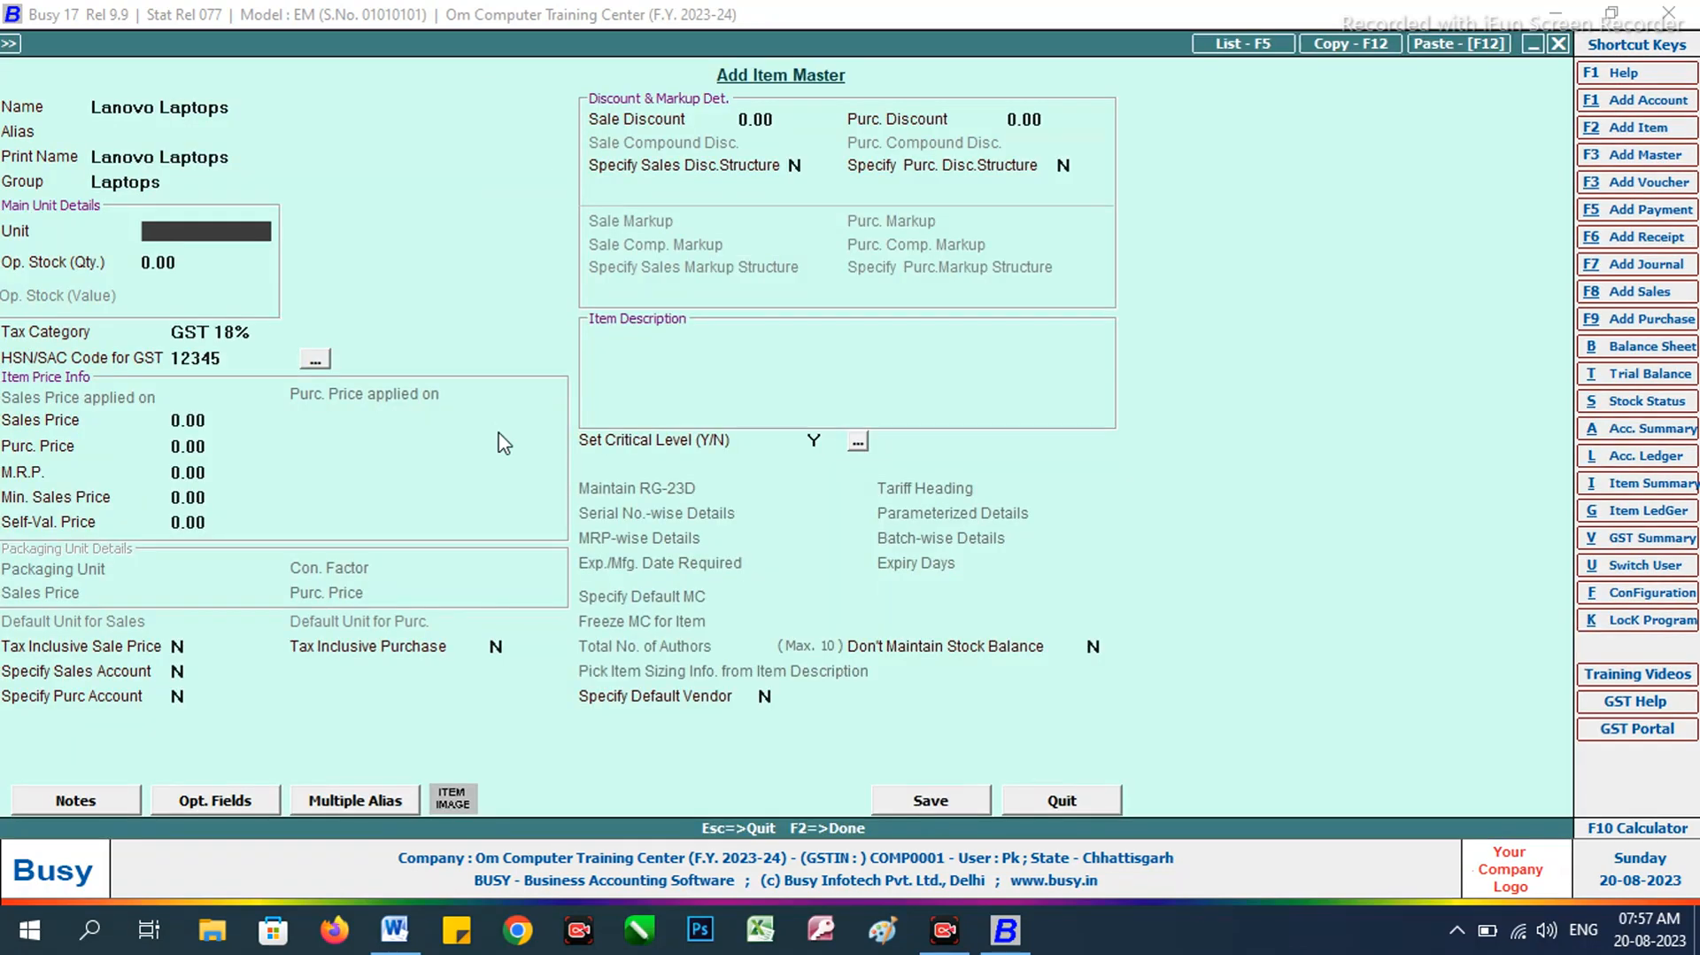
Step: Set the item's unit to Pcs. and keep the default opening stock, tax category, HSN code and sales price
type("pc")
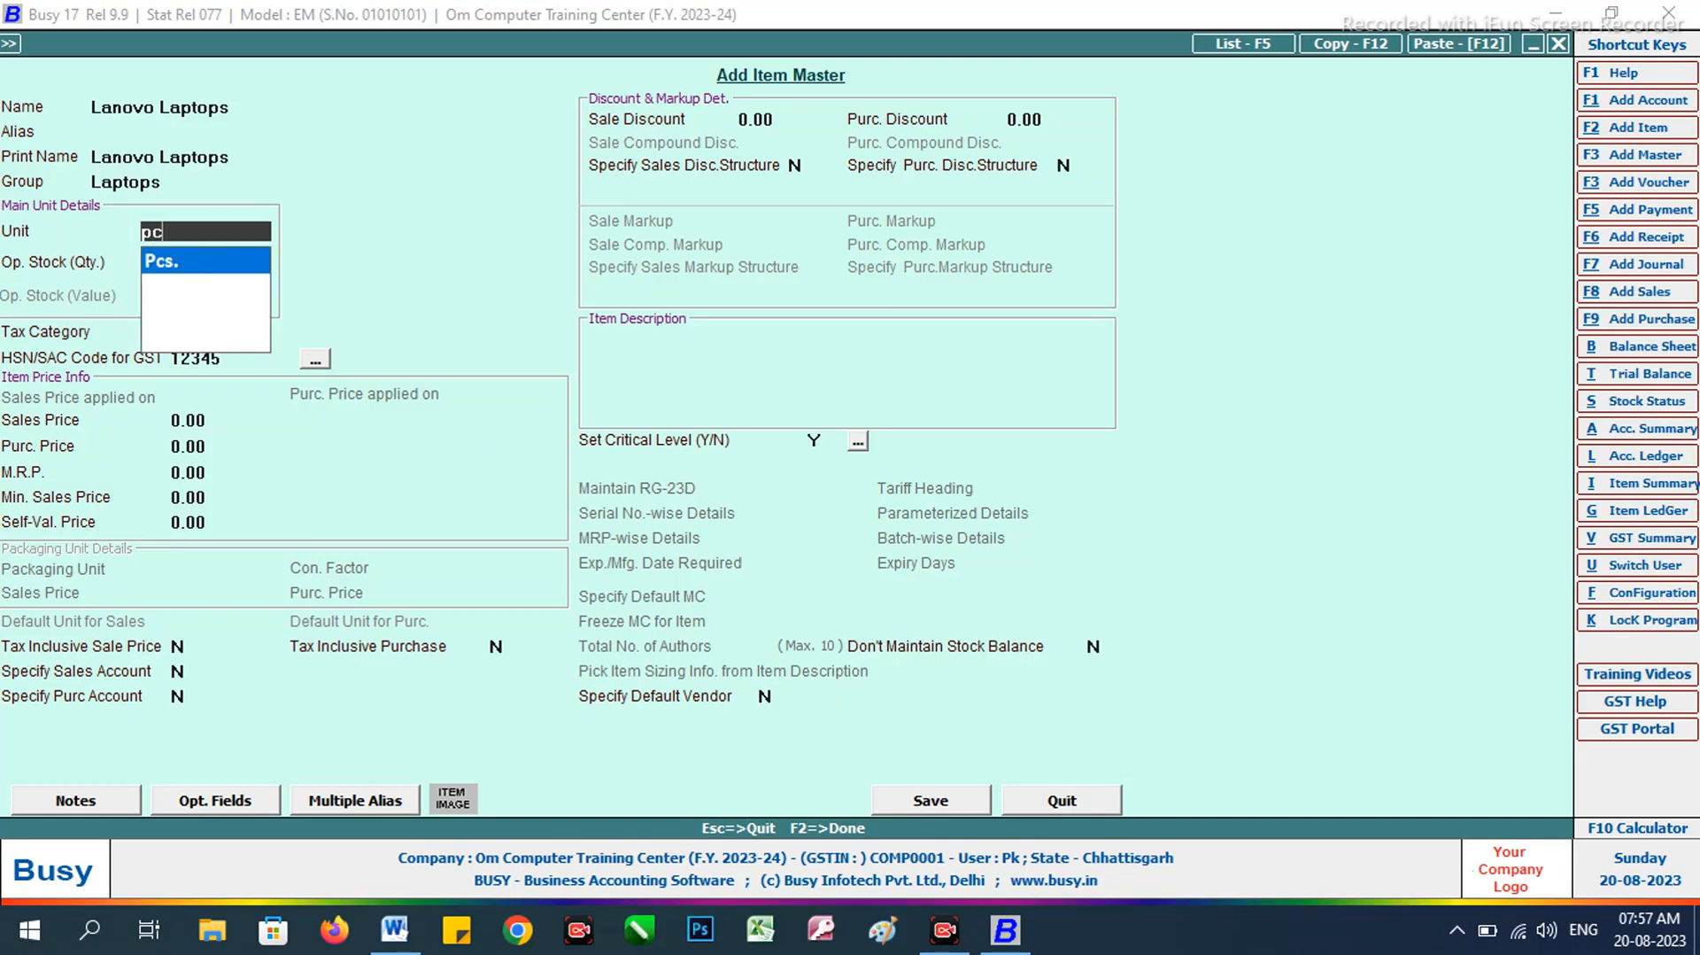
key("Return")
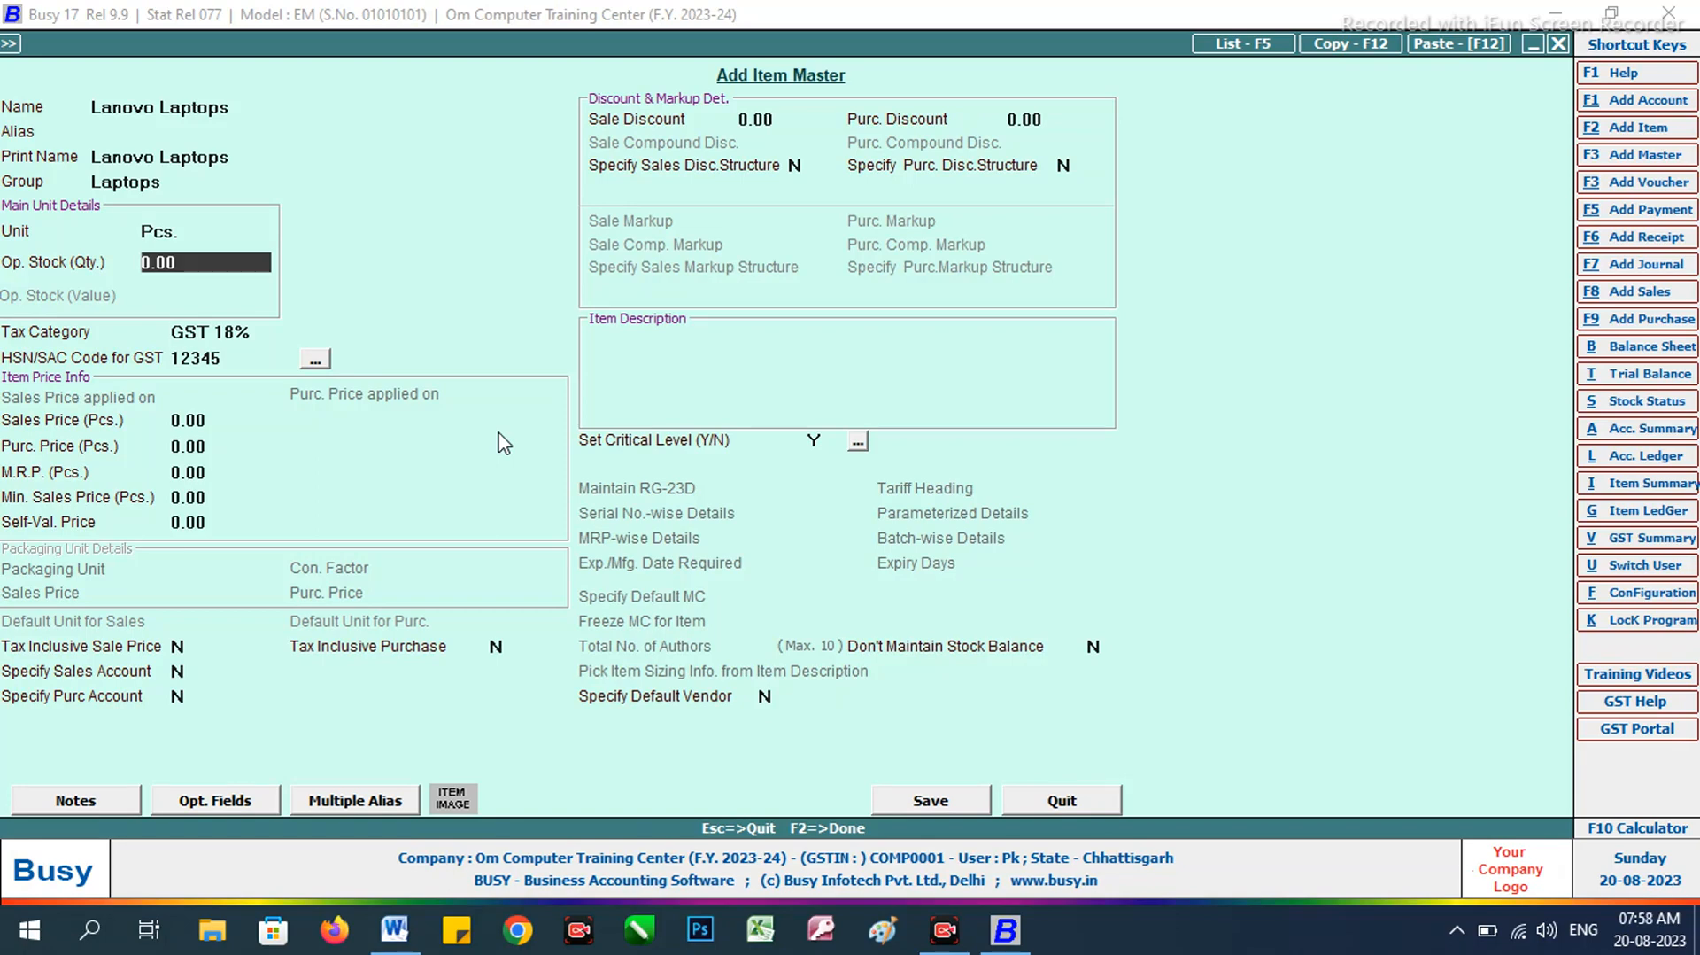
key("Return")
key("Return")
key("Return")
key("Return")
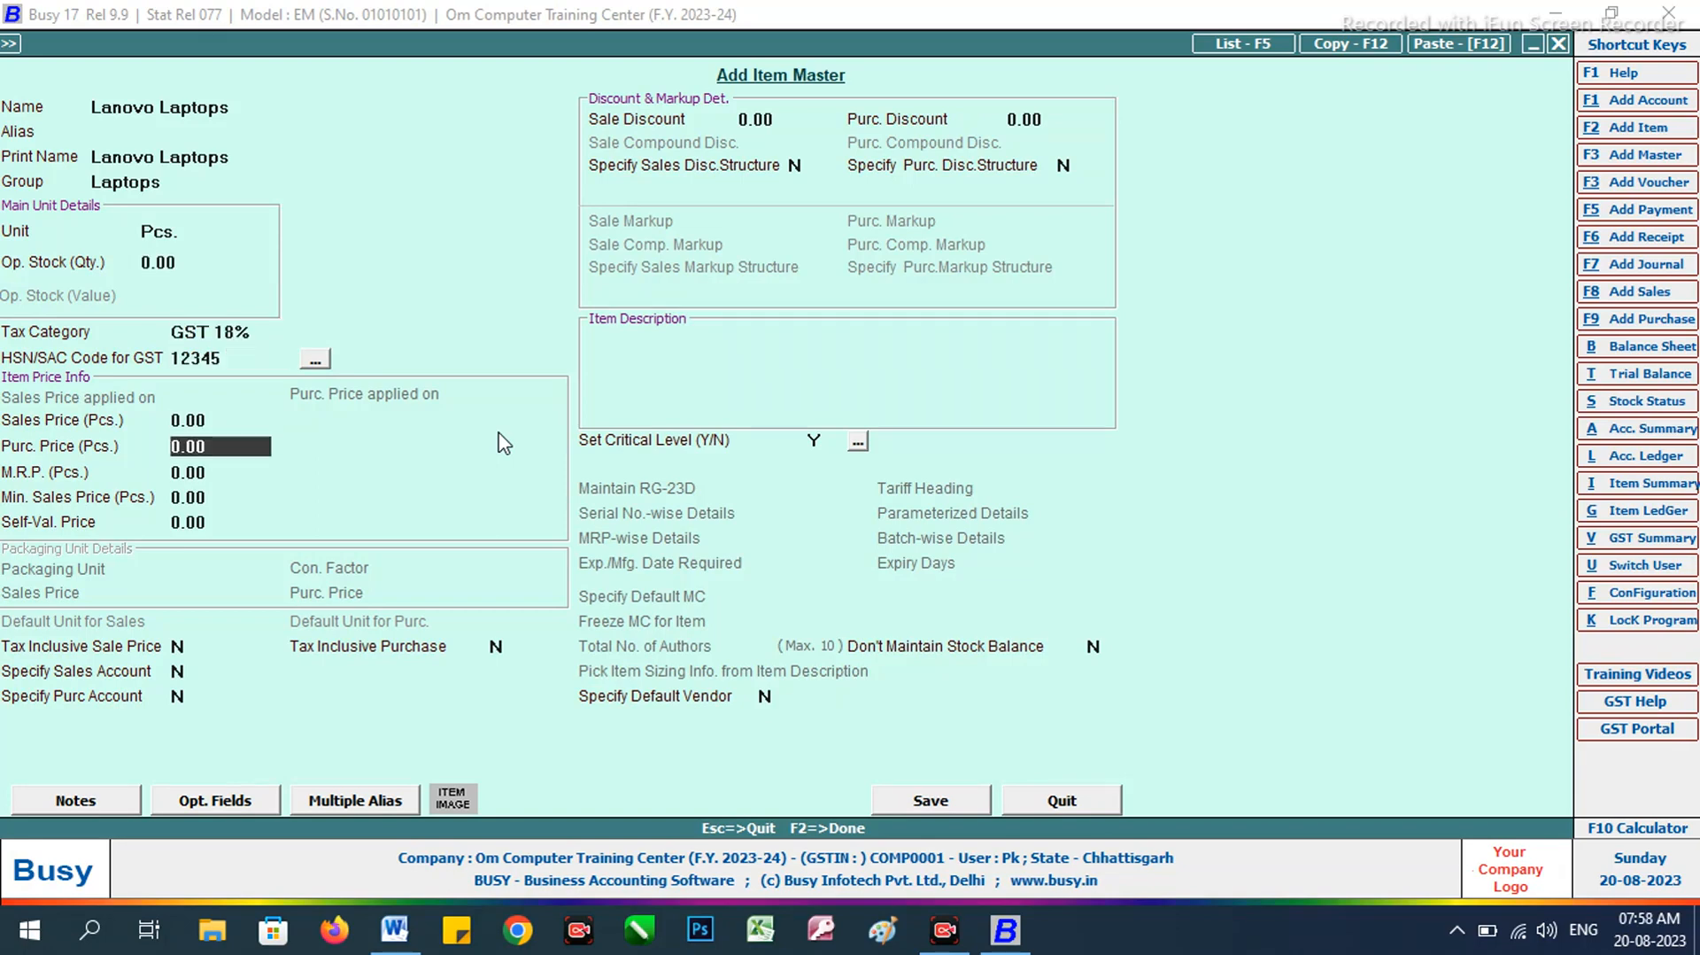
key("Up")
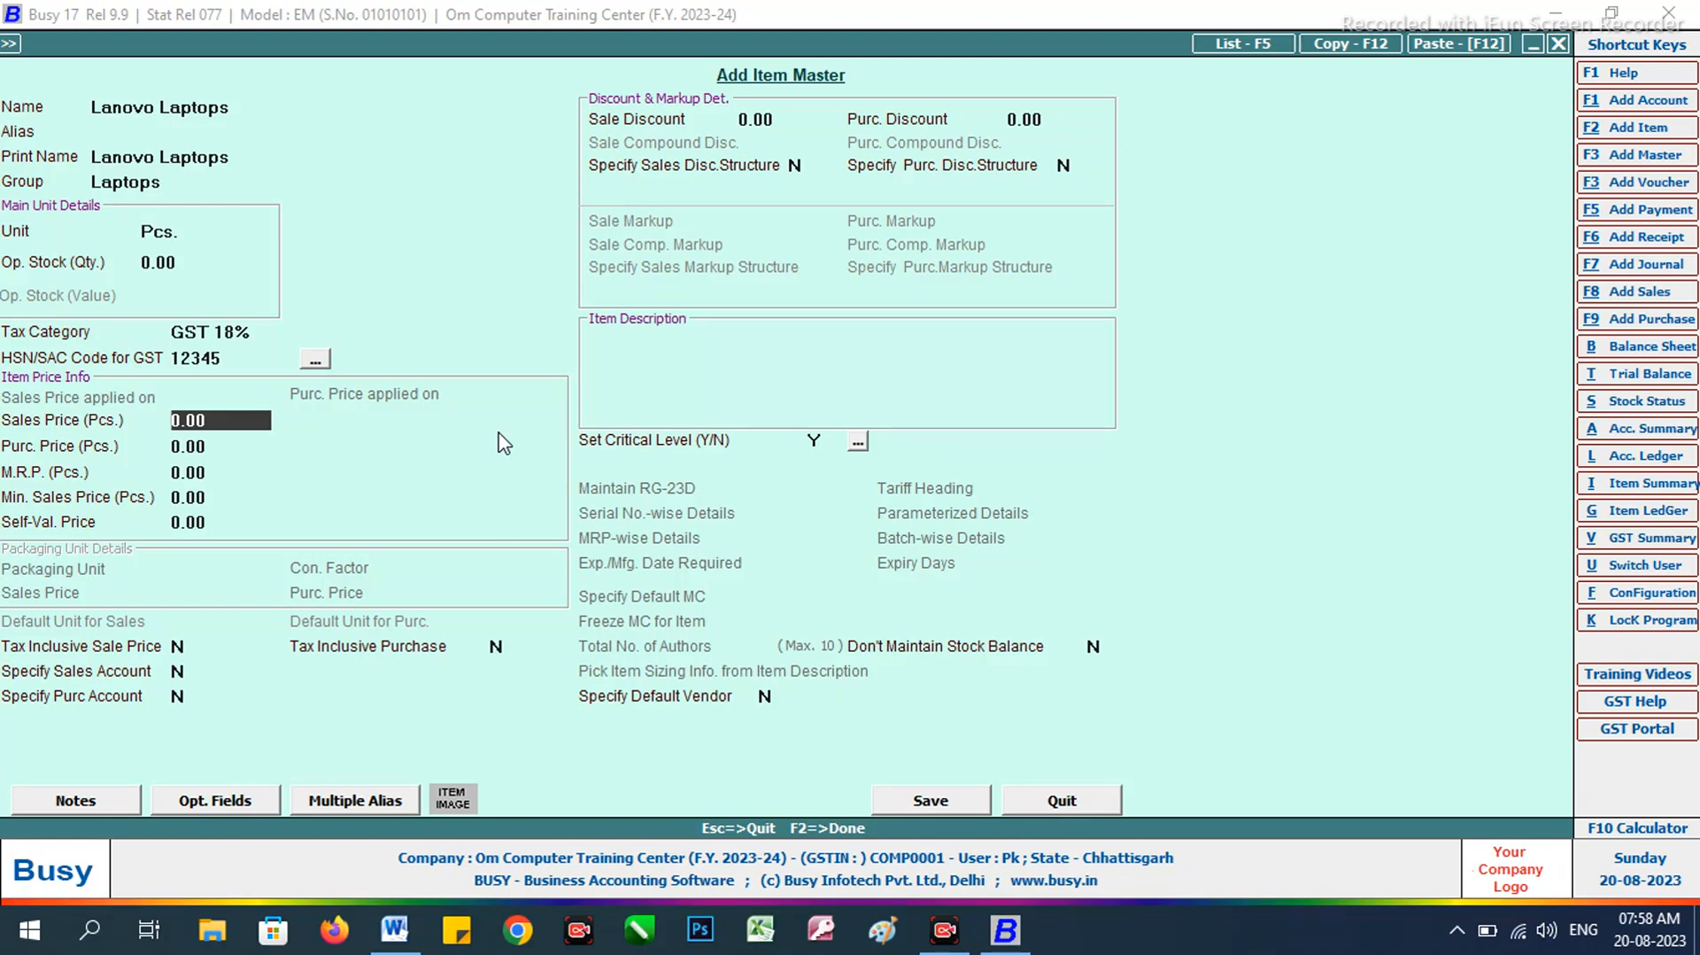
key("Return")
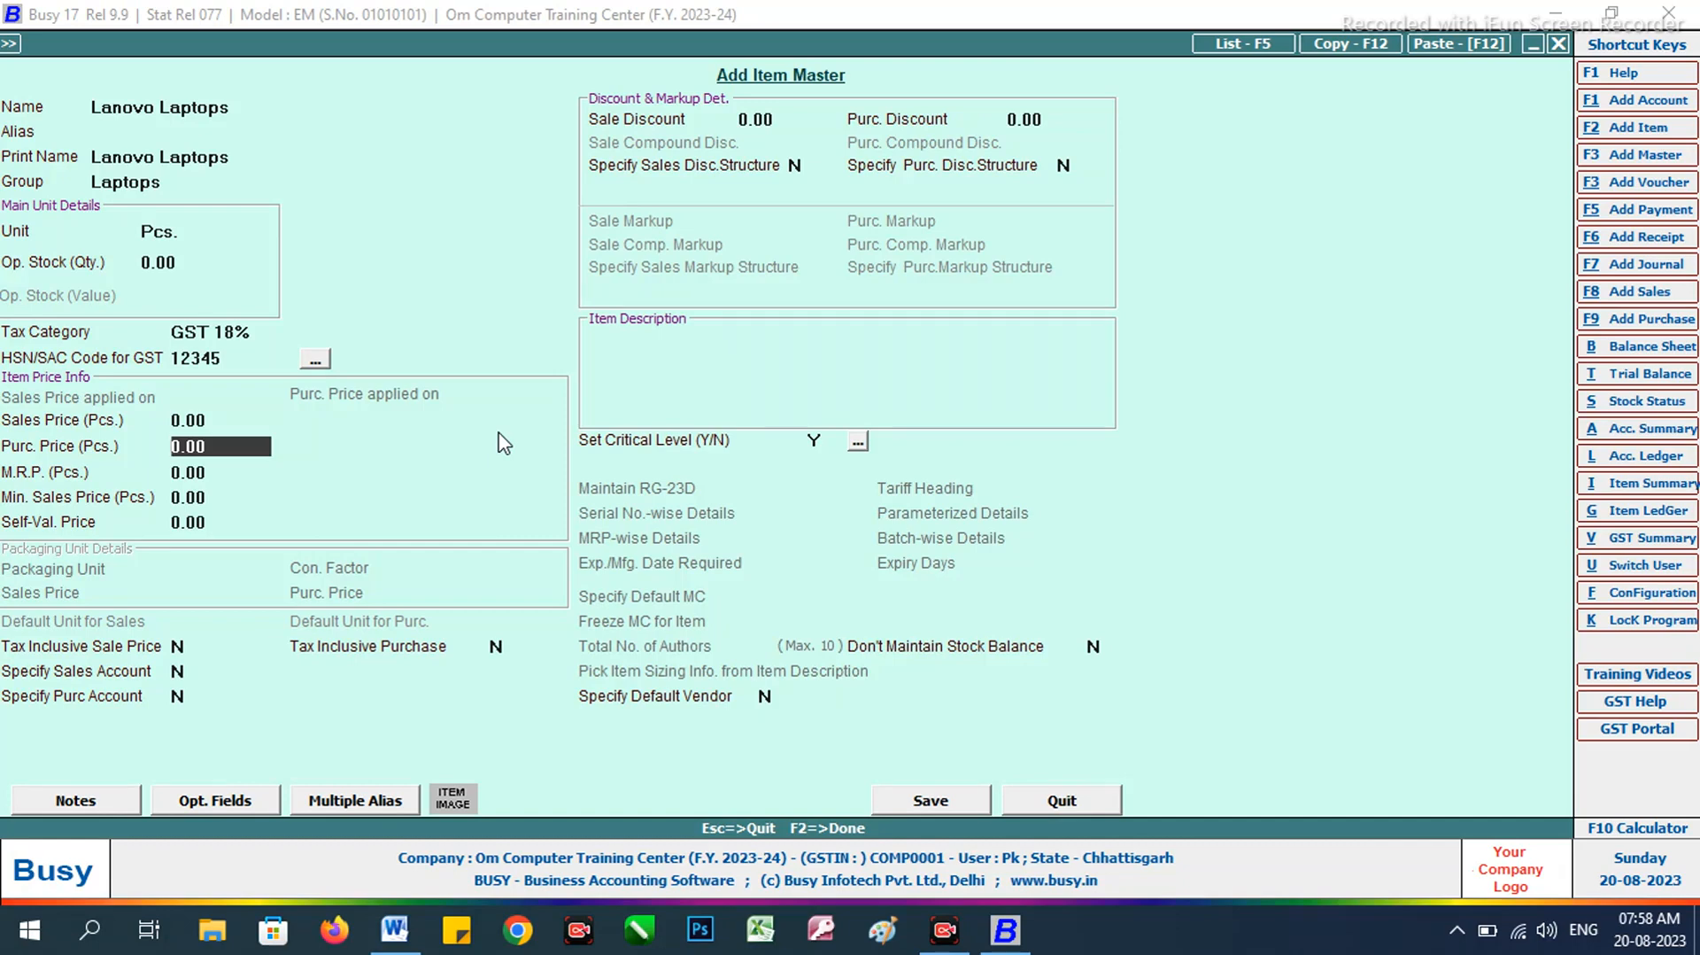
Step: Keep the item's remaining price, tax-inclusive, account and discount settings at their defaults and leave the item description empty
key("Return")
key("Return")
key("Return")
key("Return")
key("Return")
key("Return")
key("Return")
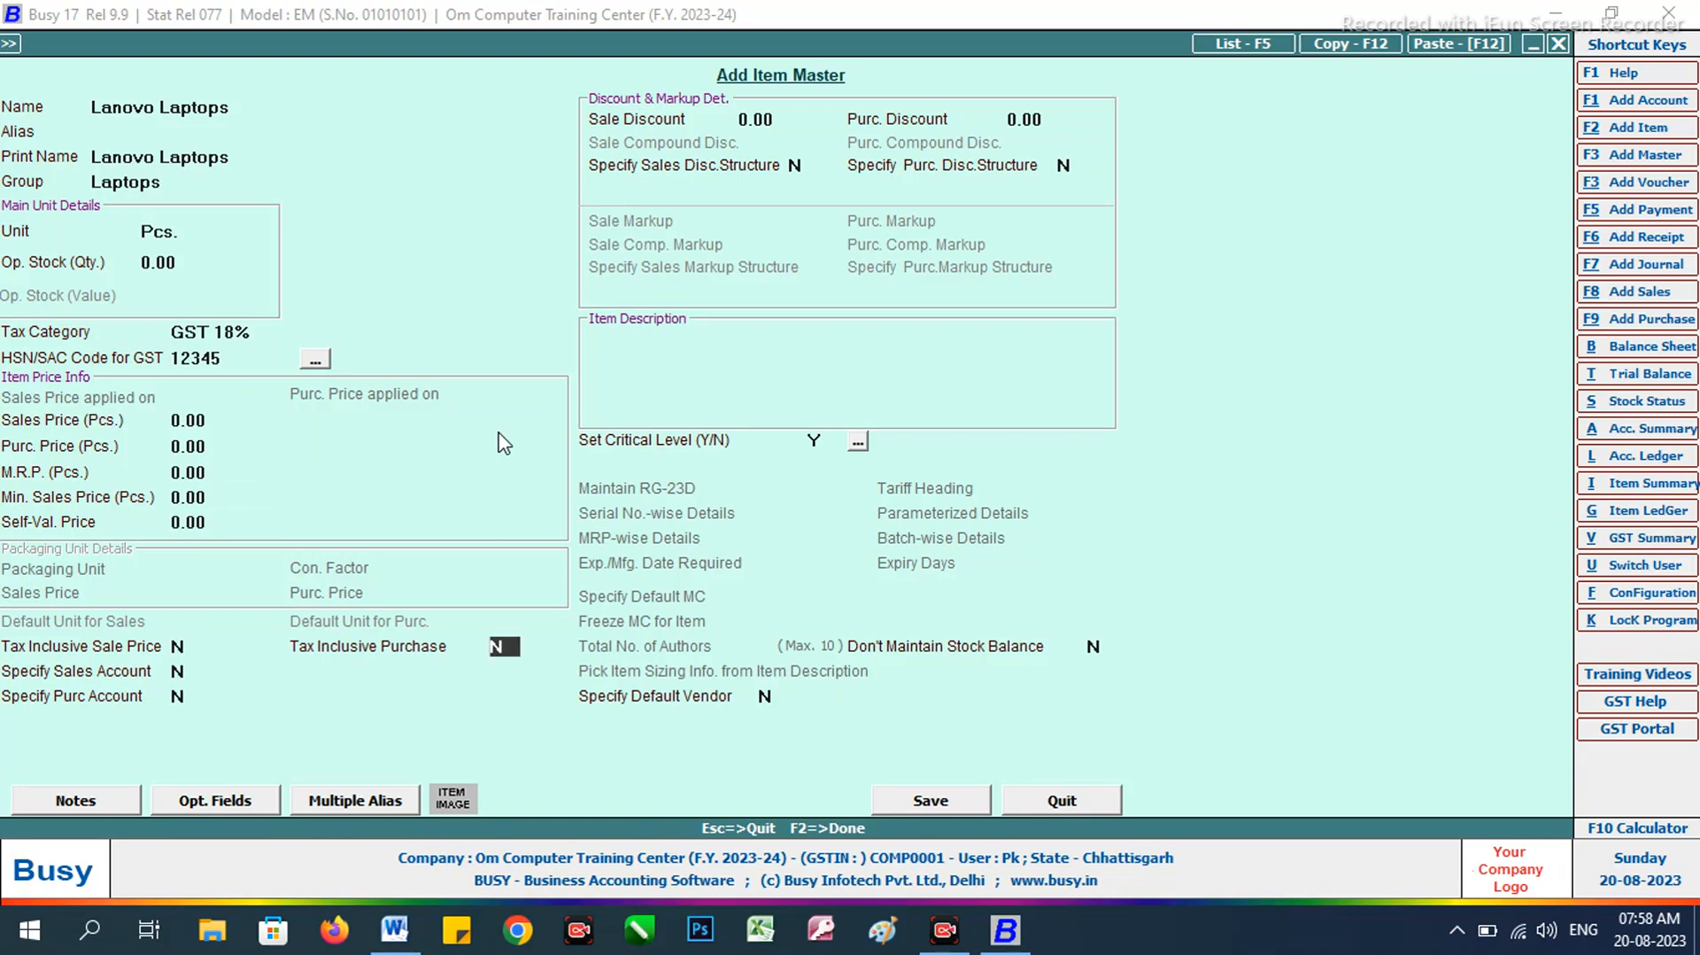
key("Return")
key("Return")
key("Return")
key("Return")
key("Return")
key("Return")
key("Return")
key("Return")
key("Return")
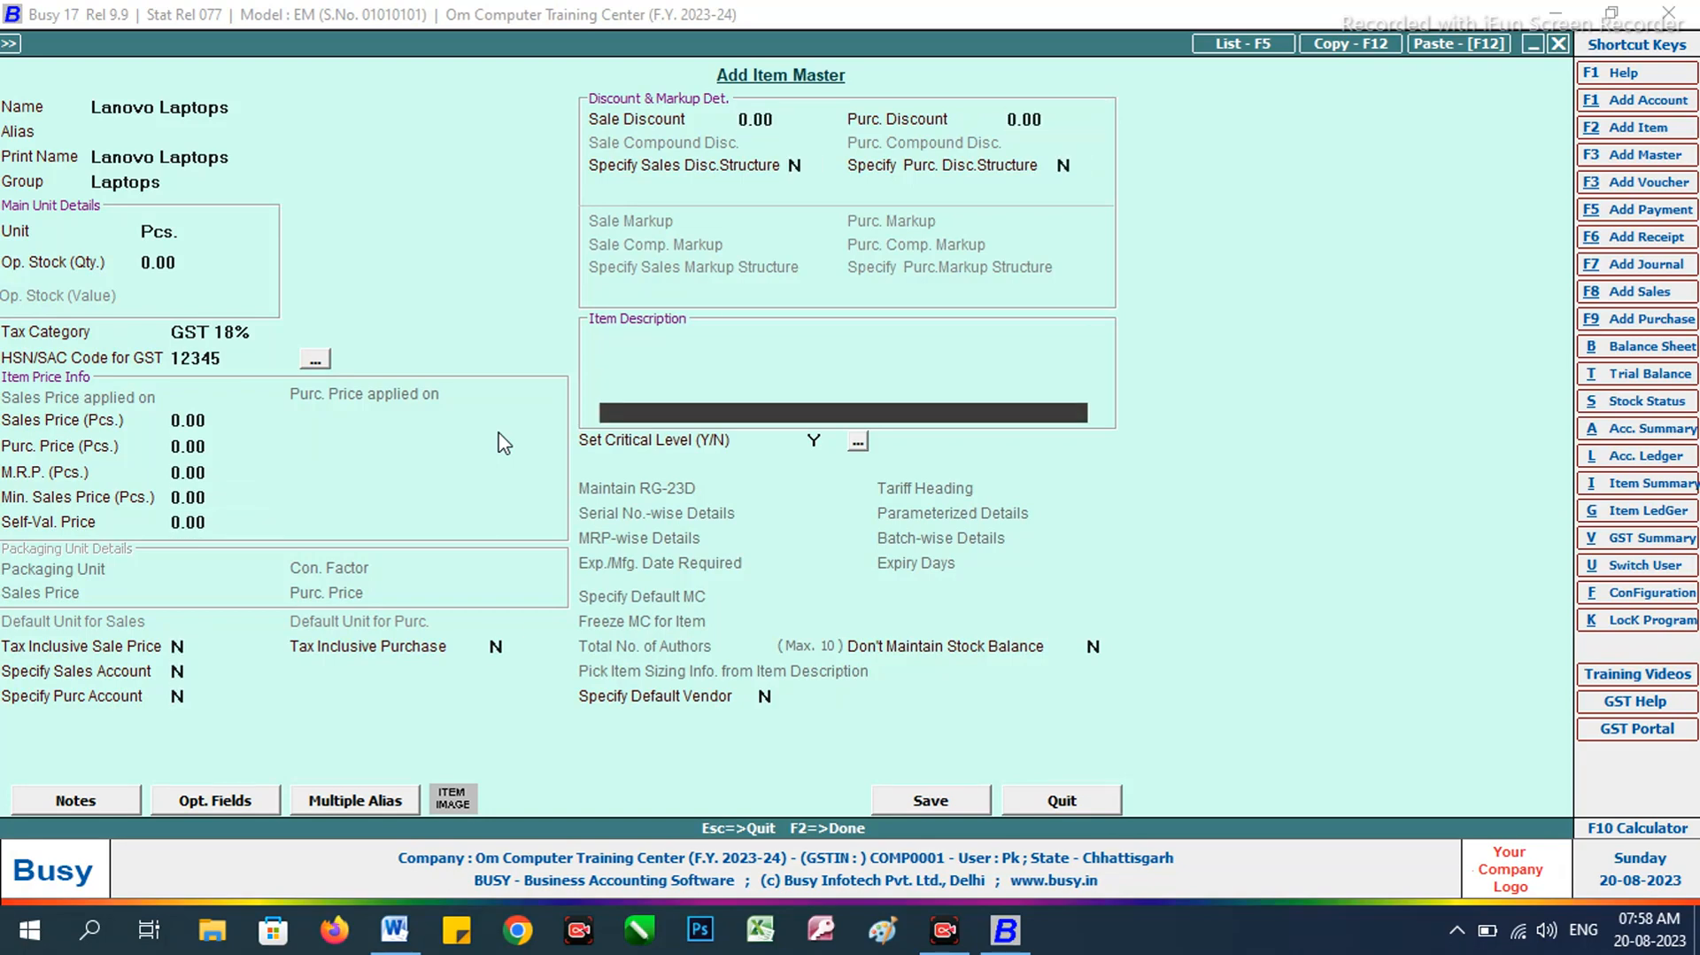
Step: Keep the item's critical levels at zero and save the item into the first line of the purchase voucher
key("Return")
key("Return")
key("Return")
key("Return")
key("Return")
key("Return")
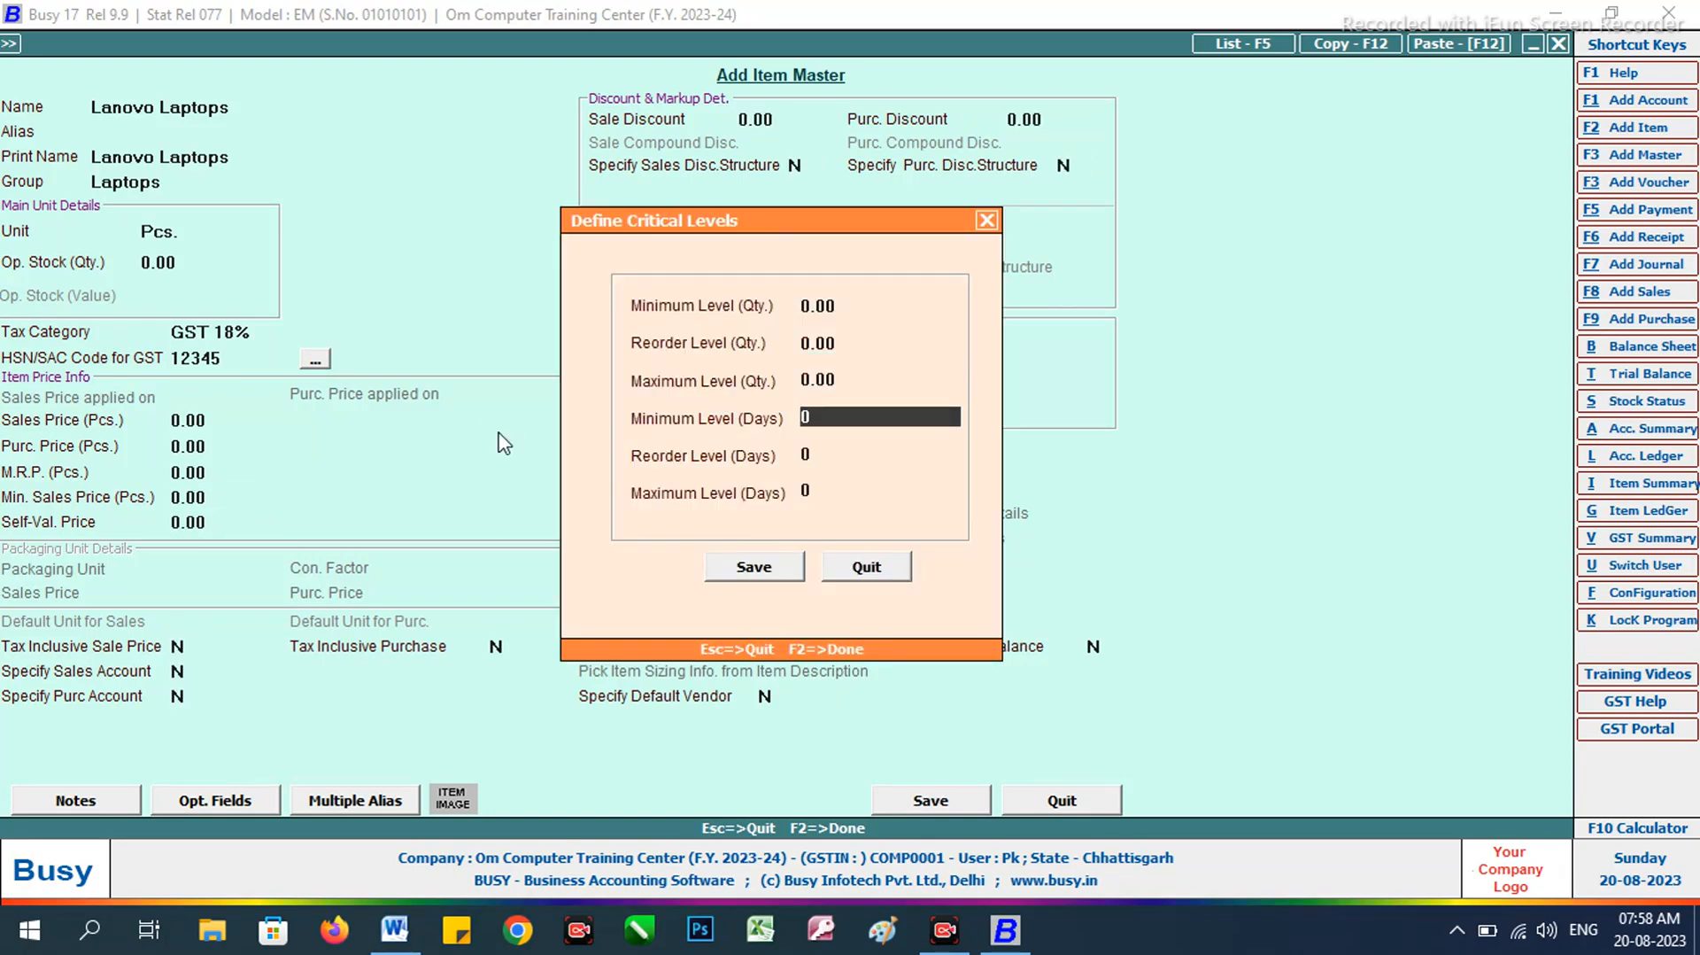
key("Return")
key("Return")
key("F2")
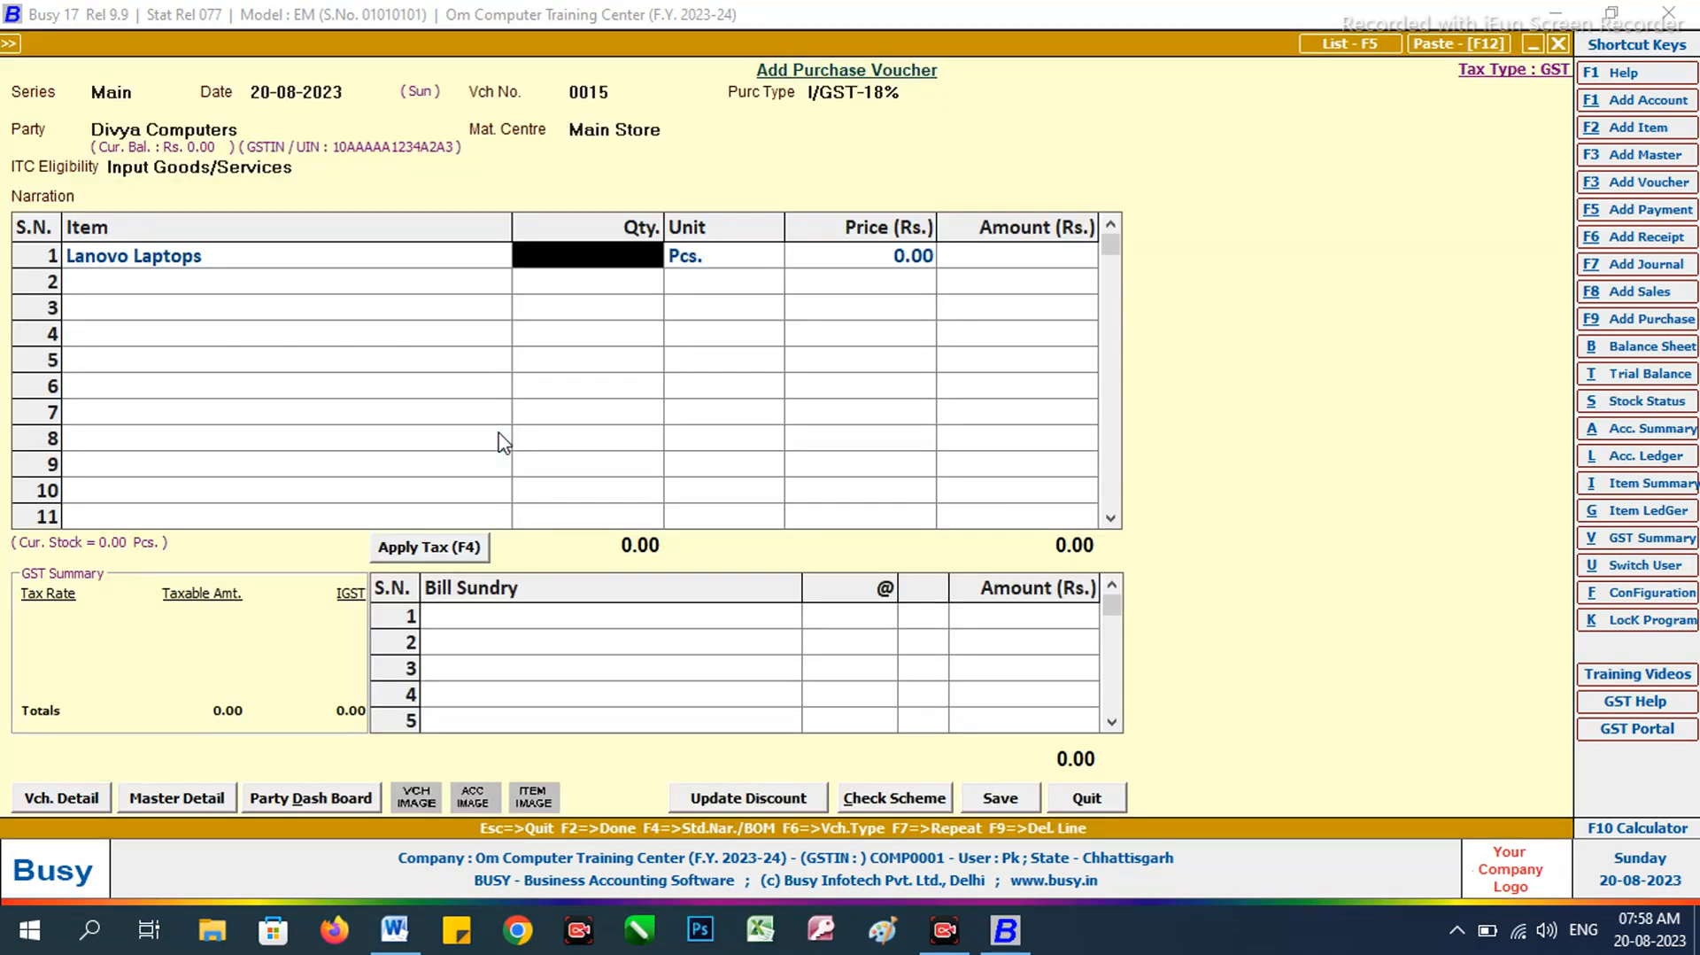
Step: Look up the Lenovo quantity in Word, enter 5 for the first voucher line and keep Pcs. as the unit
key("alt+Tab")
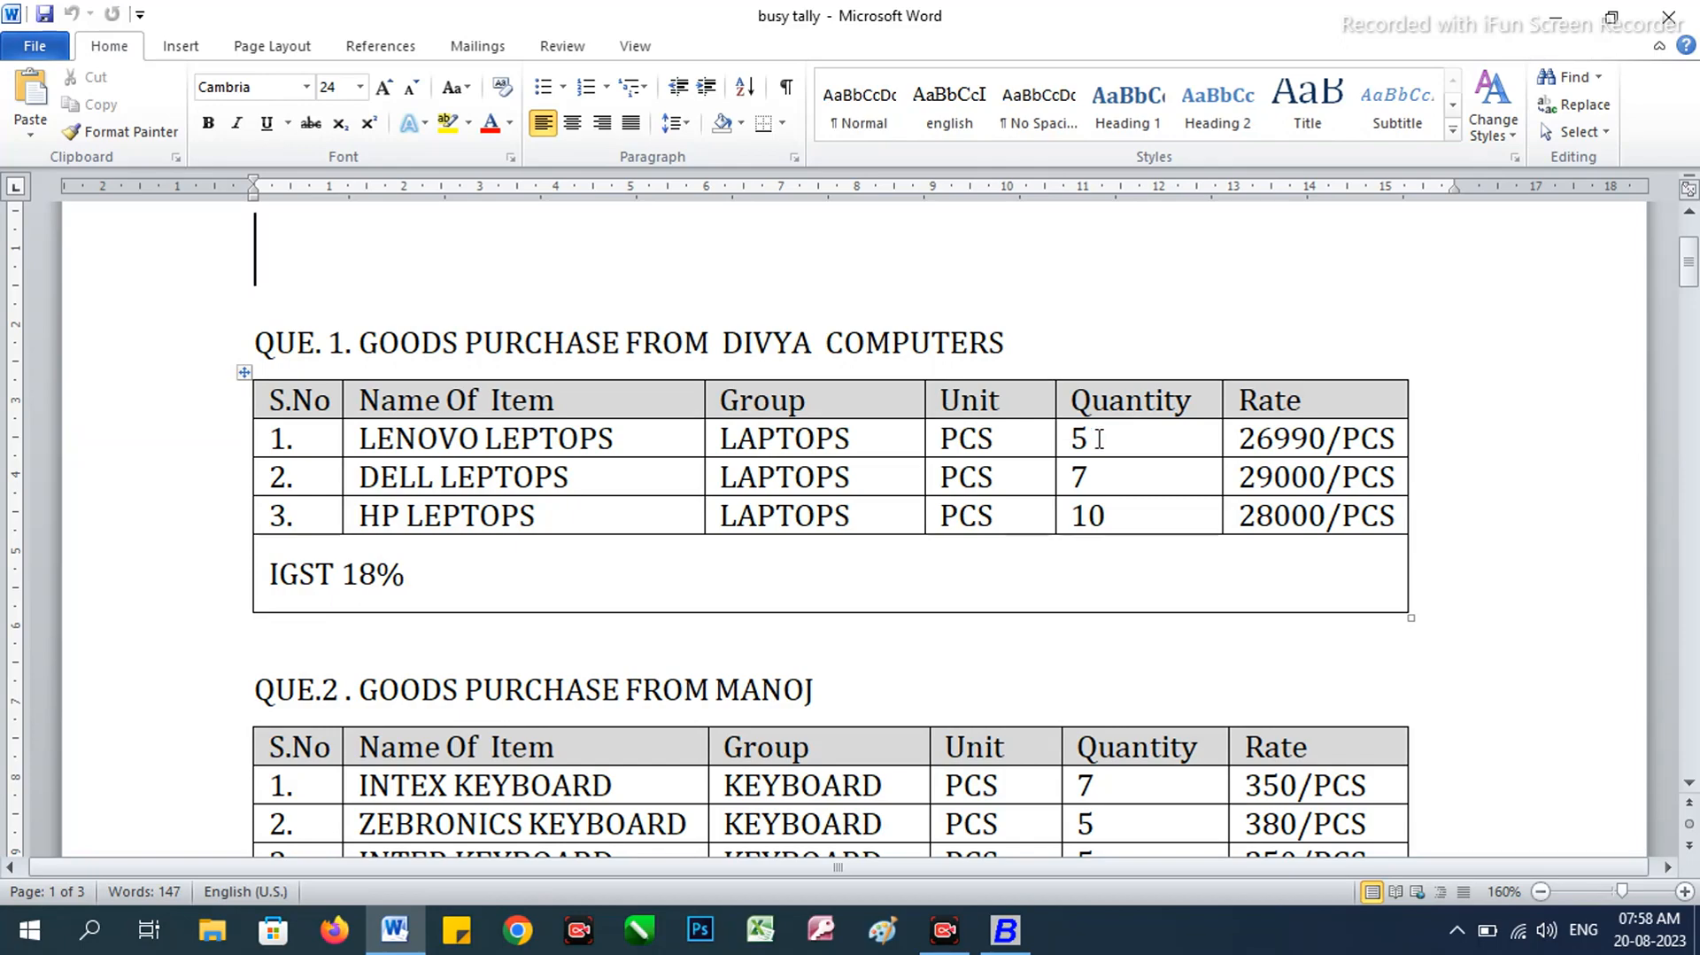
key("alt+Tab")
type("5")
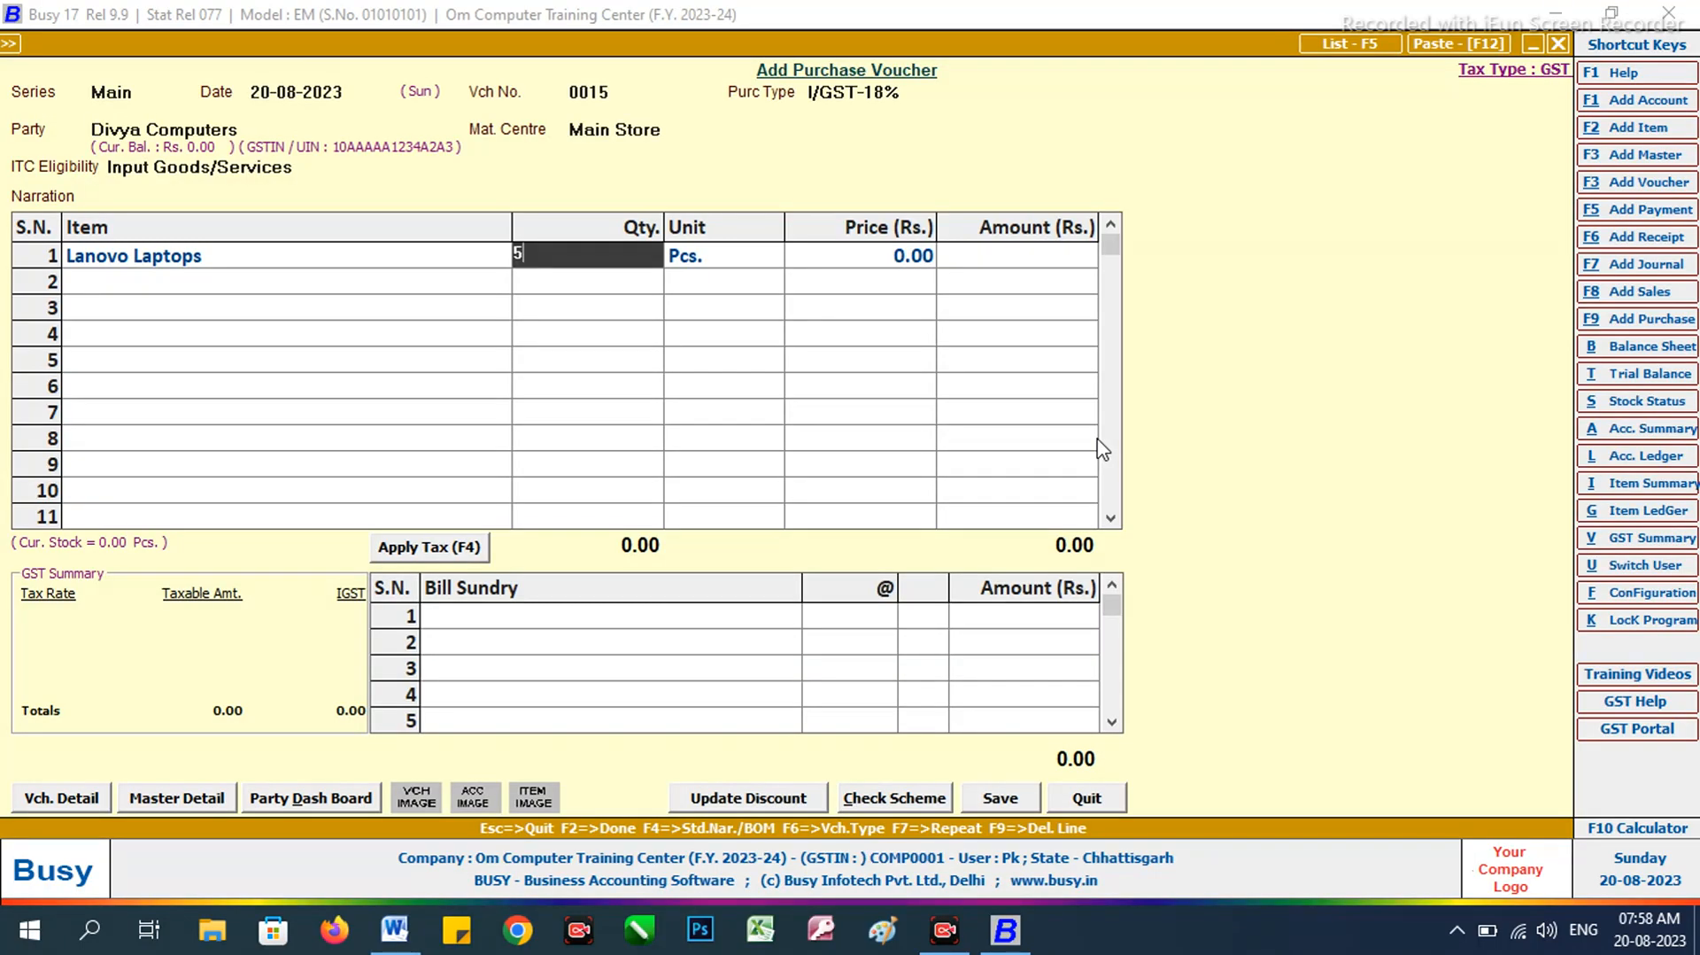
key("Return")
key("Return")
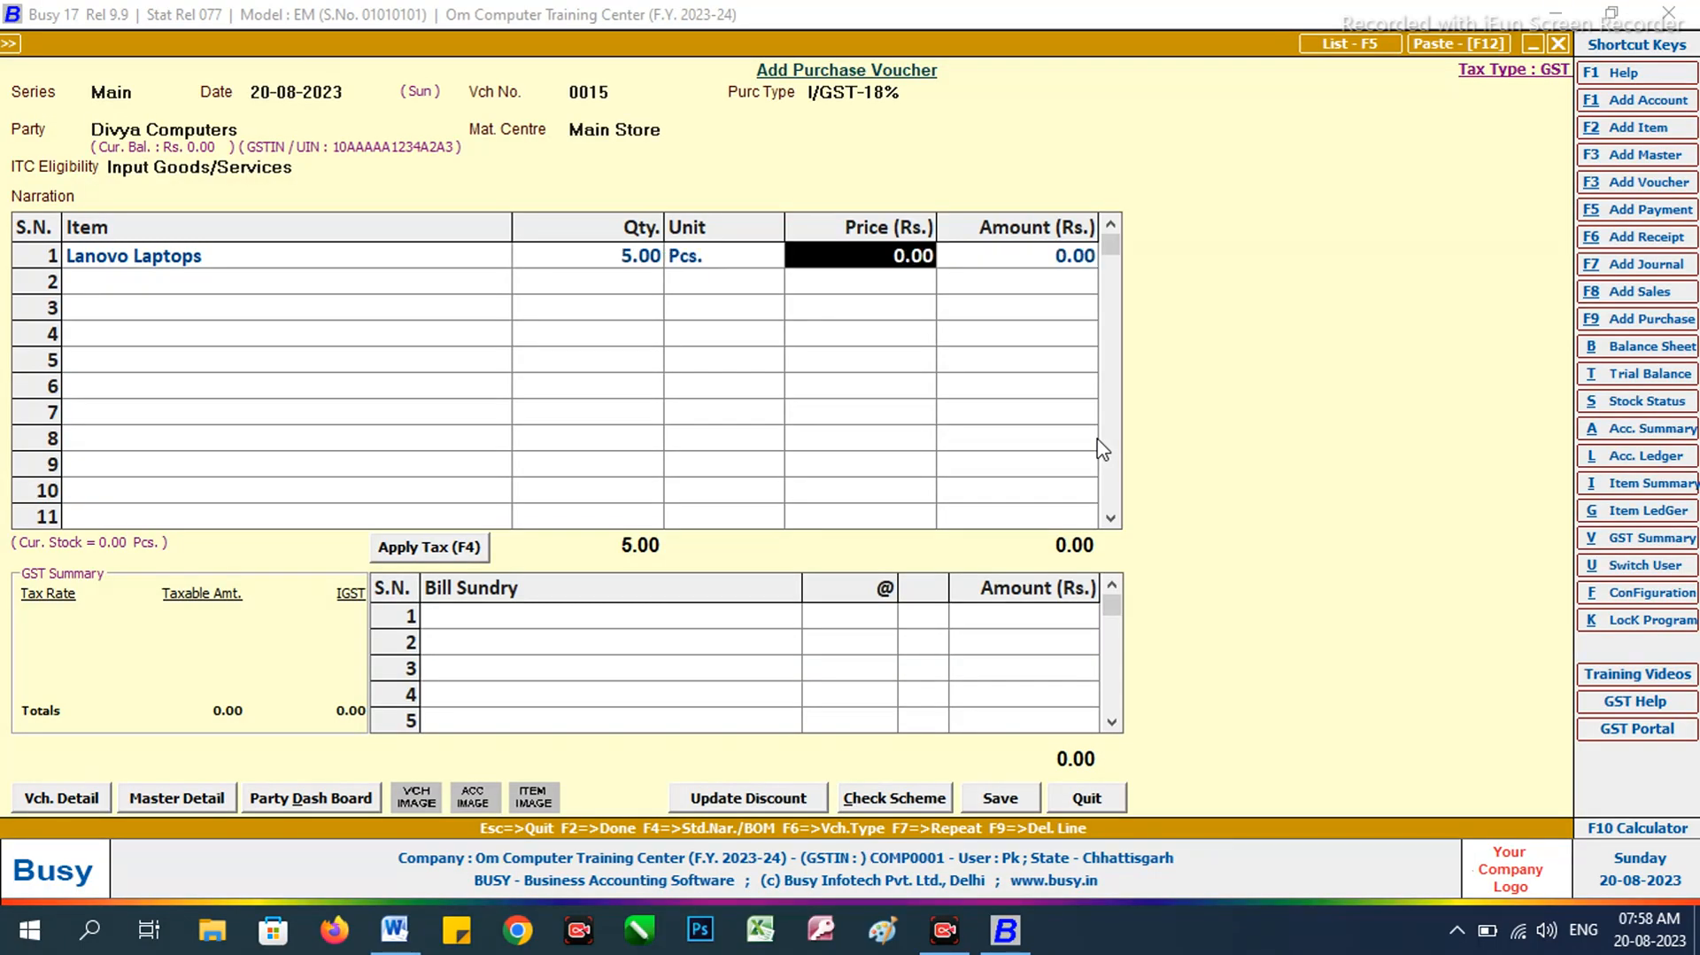
Step: Look up the Lenovo rate in Word and set the first line's price to Rs. 26,990, accepting the calculated amount
key("alt+Tab")
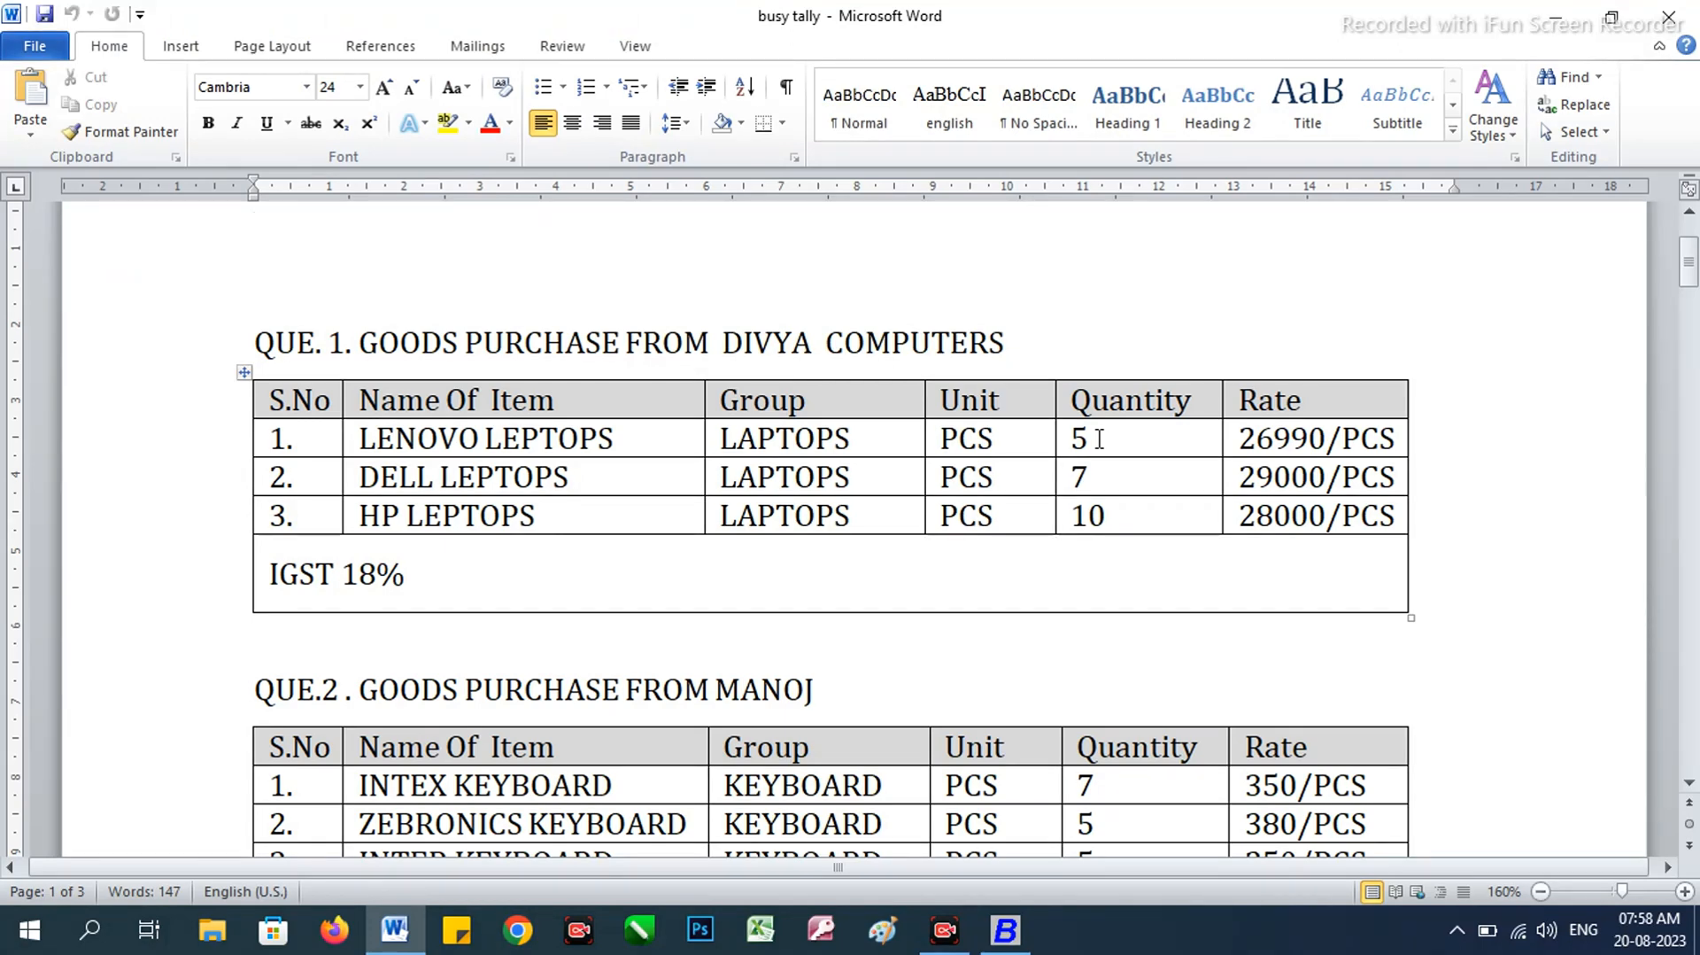
key("alt+Tab")
type("26")
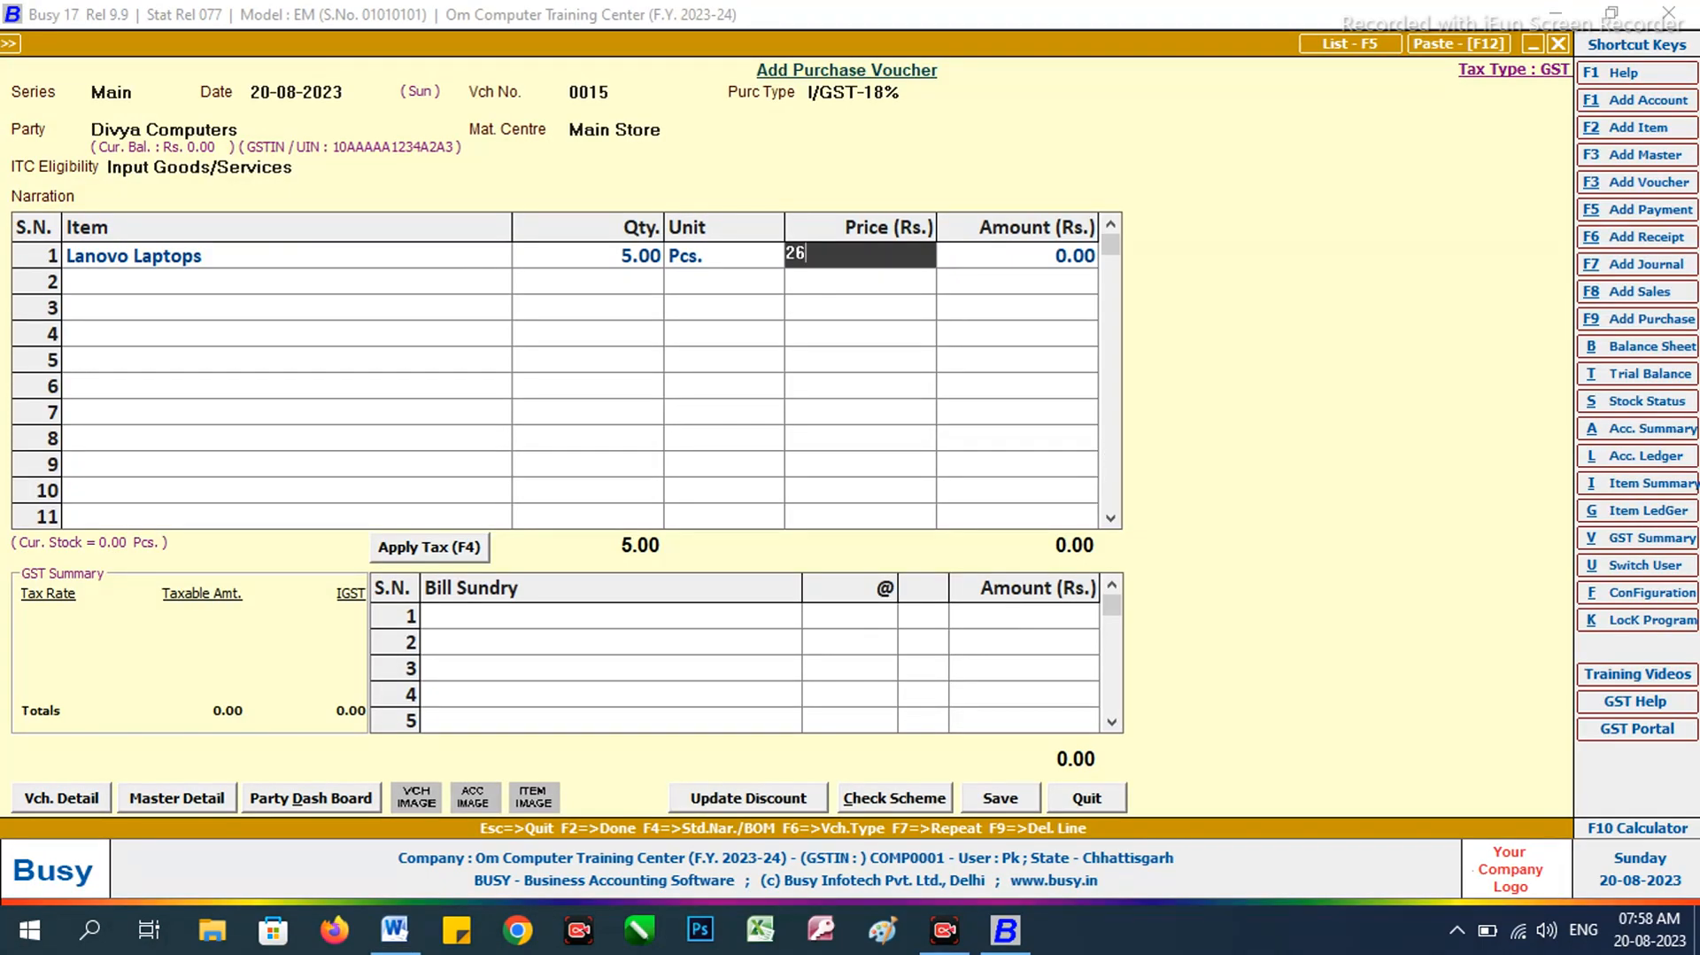
type(",990")
key("Return")
key("Return")
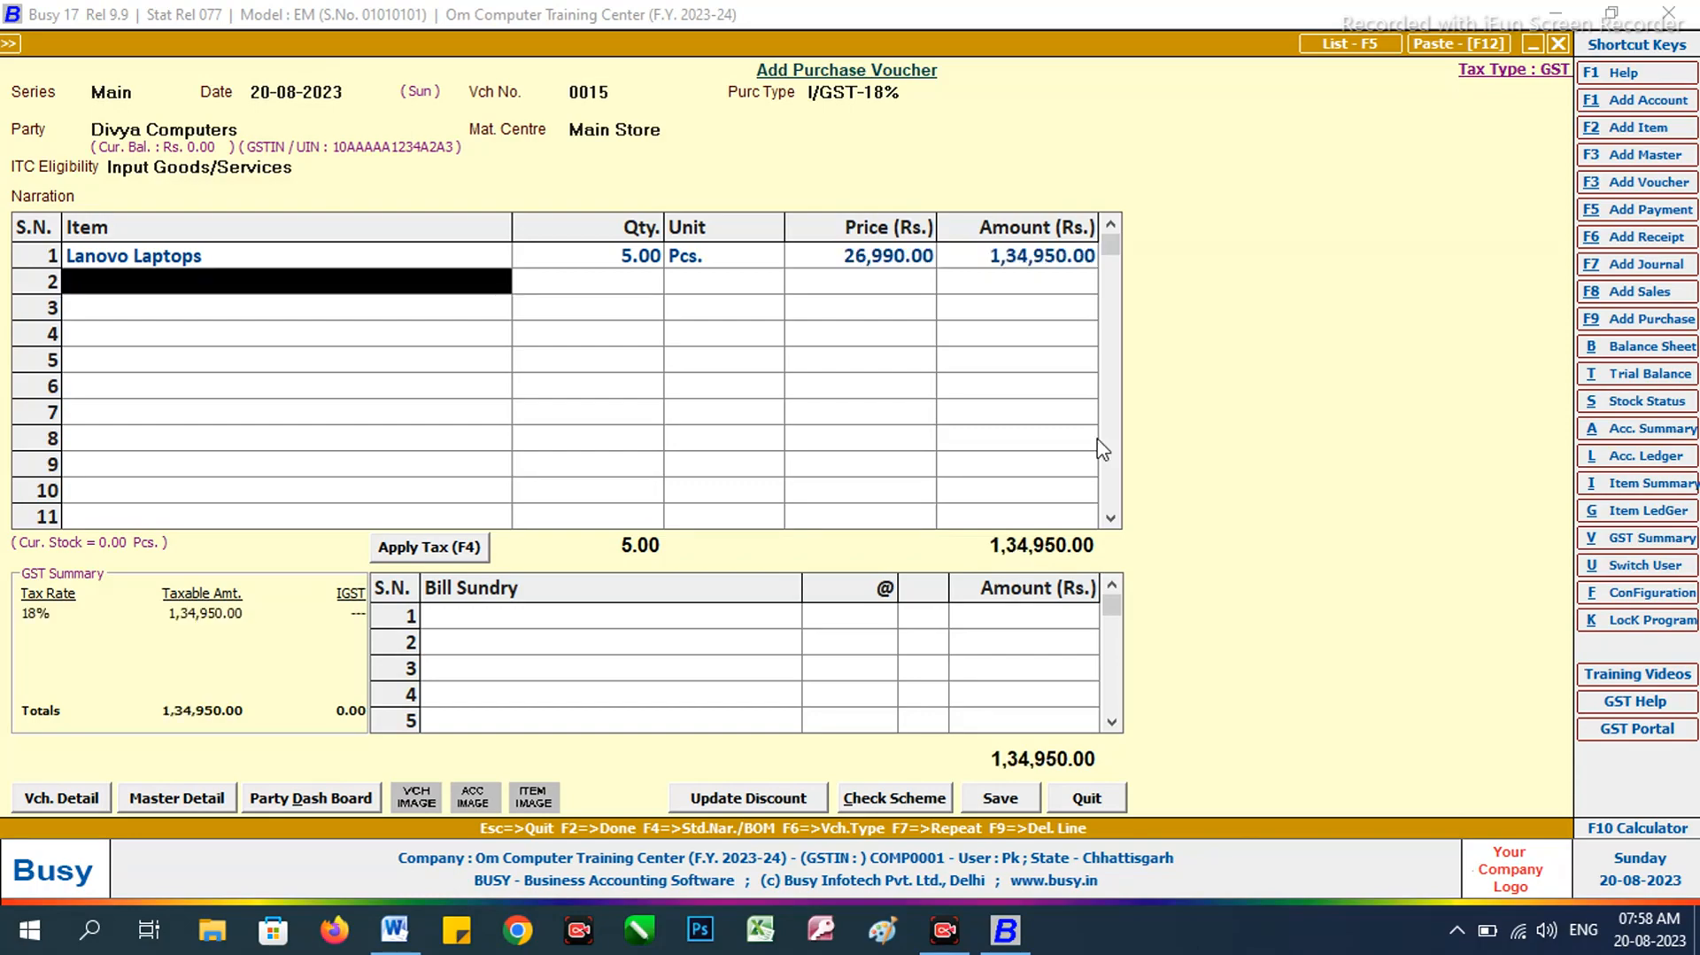
Step: Check the second item in Word and start a new item master named Dell Laptops with the same print name
key("alt+Tab")
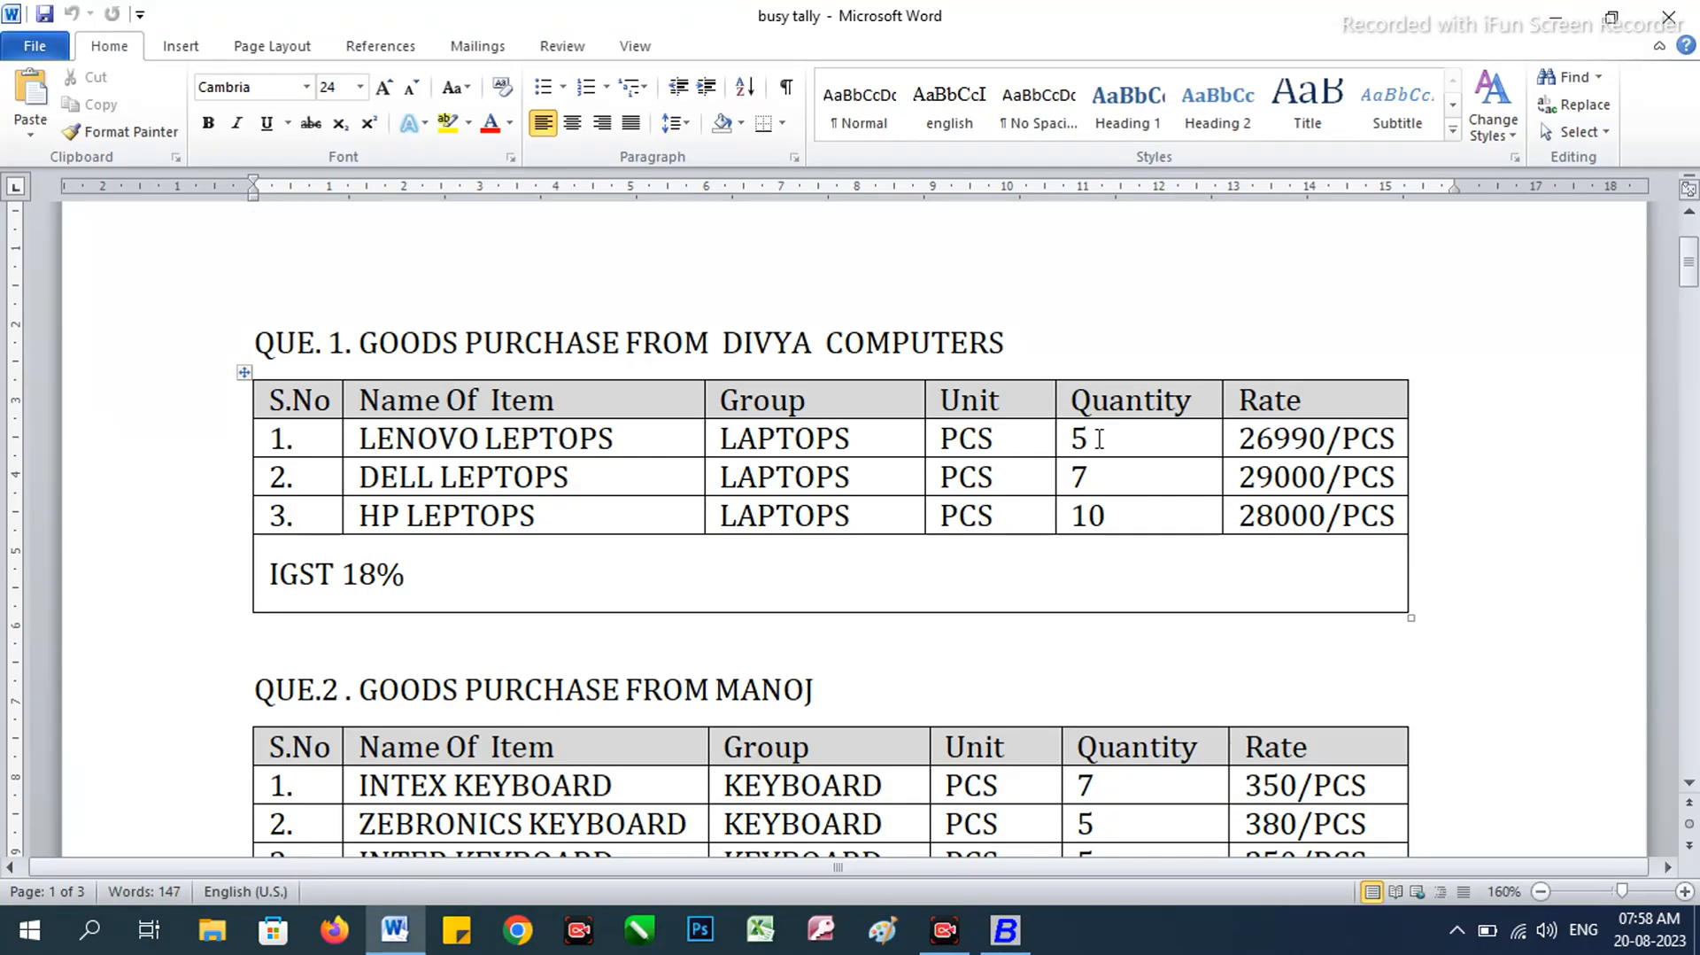
key("alt+Tab")
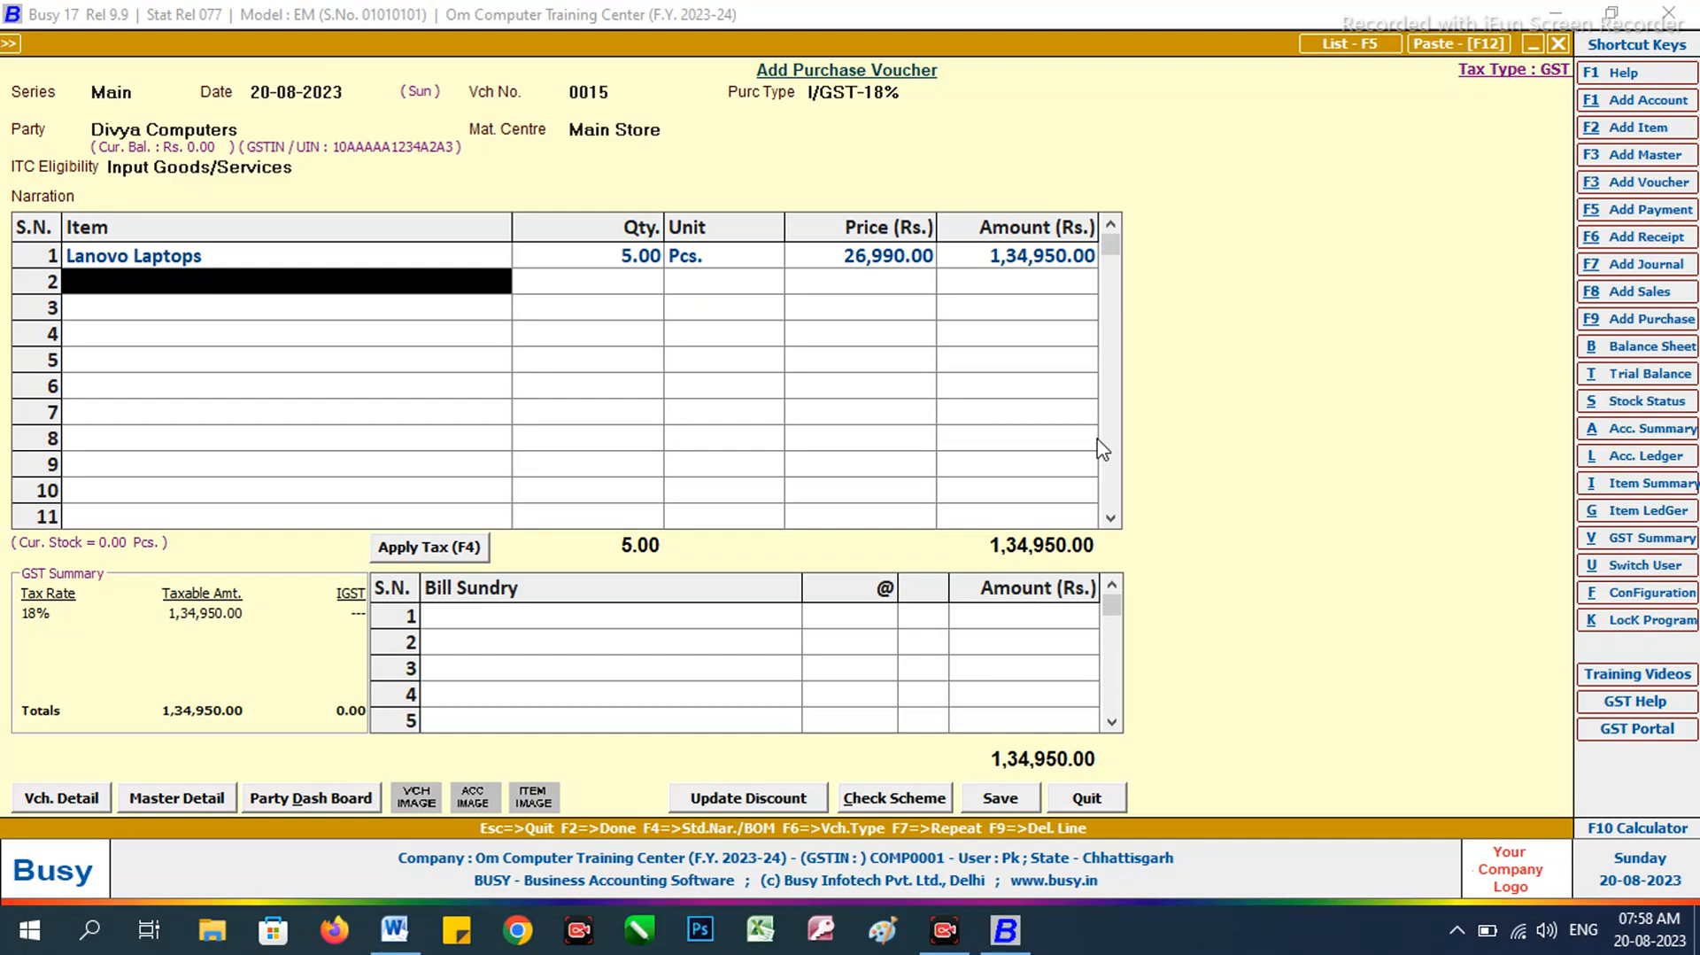
key("F3")
type("d")
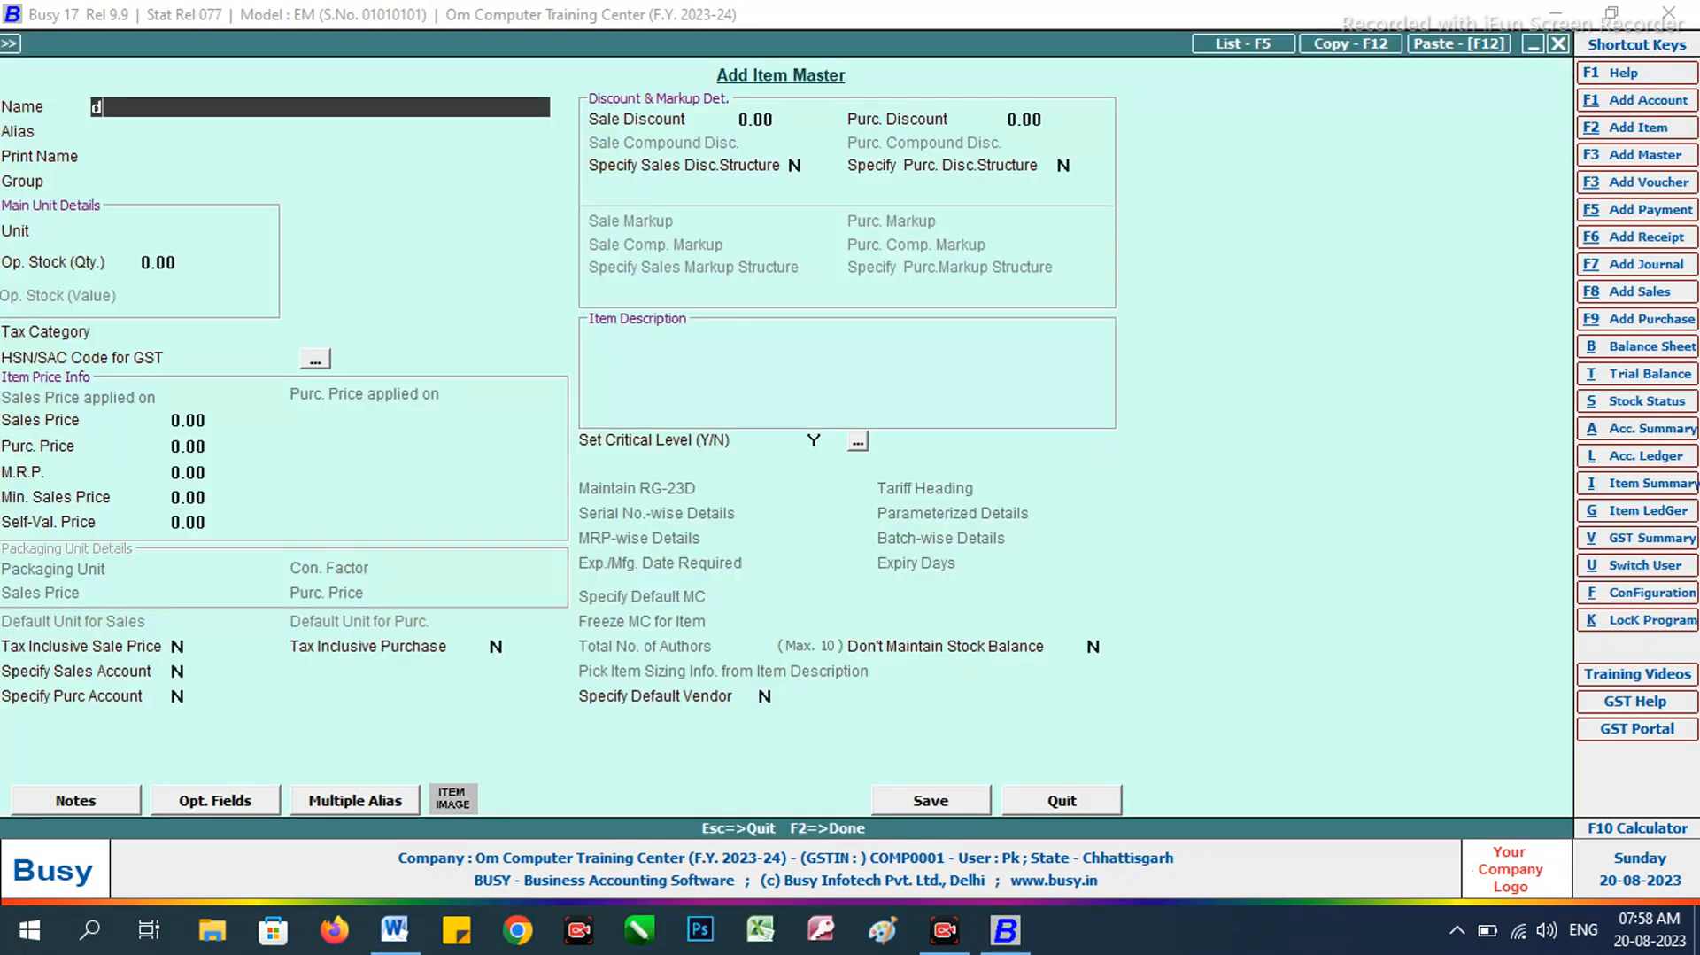
type("ell laptops")
key("Return")
key("Return")
key("Return")
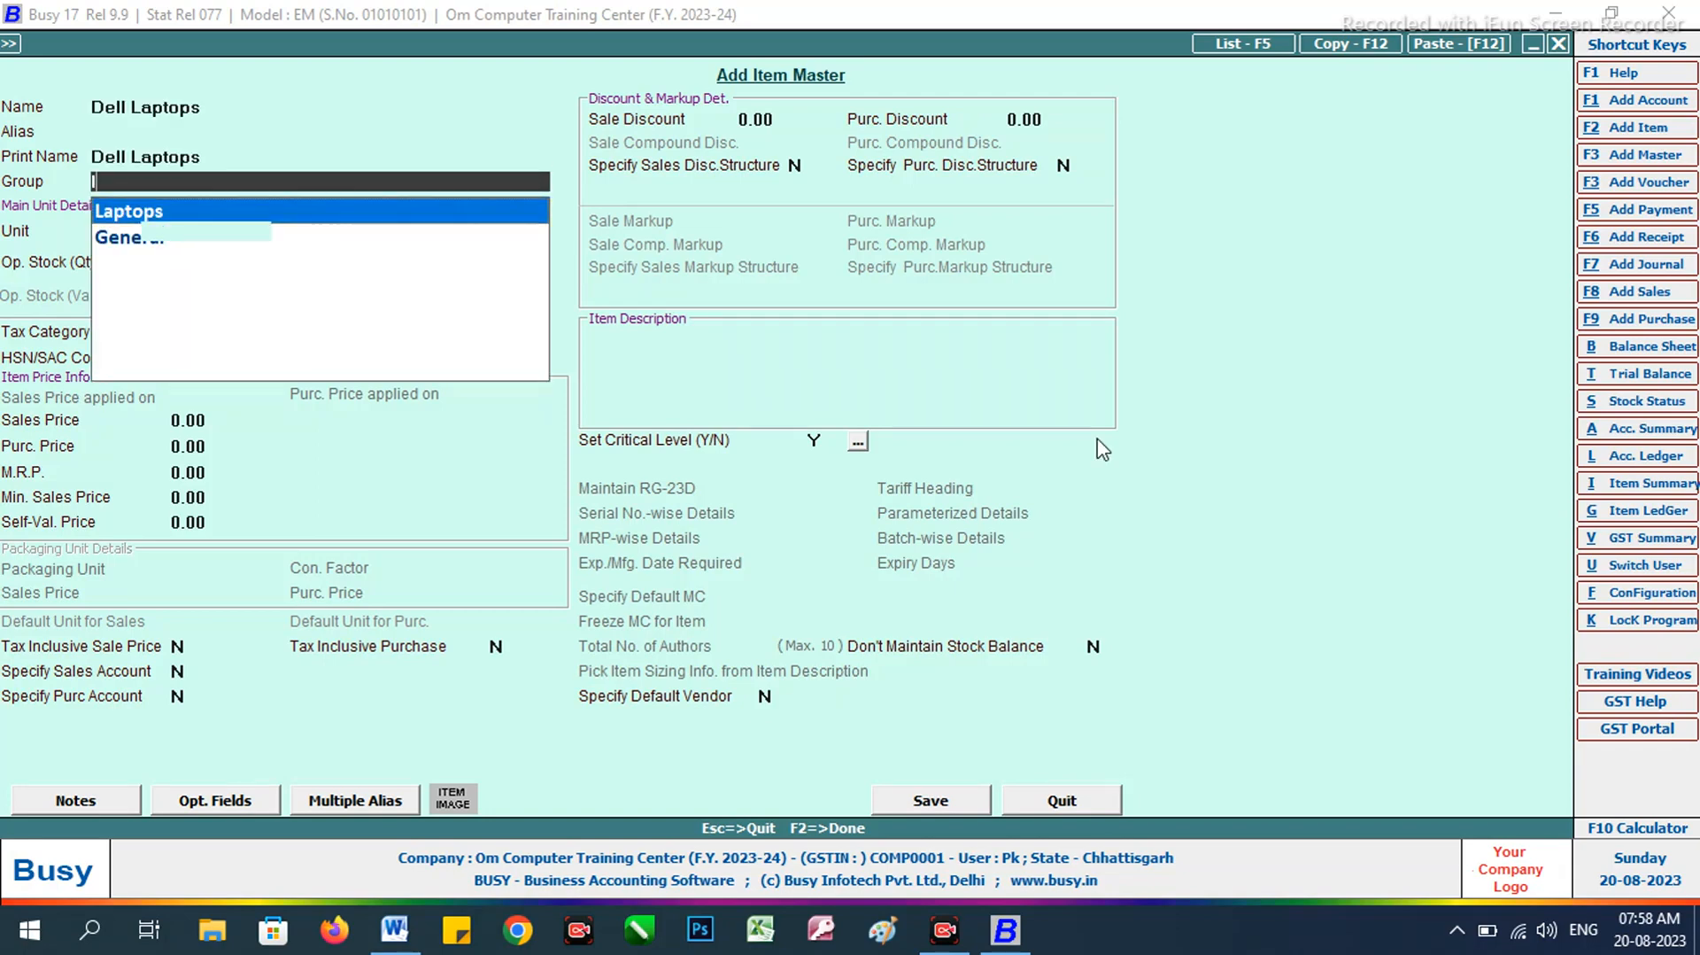
Step: Assign Dell Laptops to the Laptops group with unit Pcs. and tax category GST 18%, keep zero prices and save the item
key("Return")
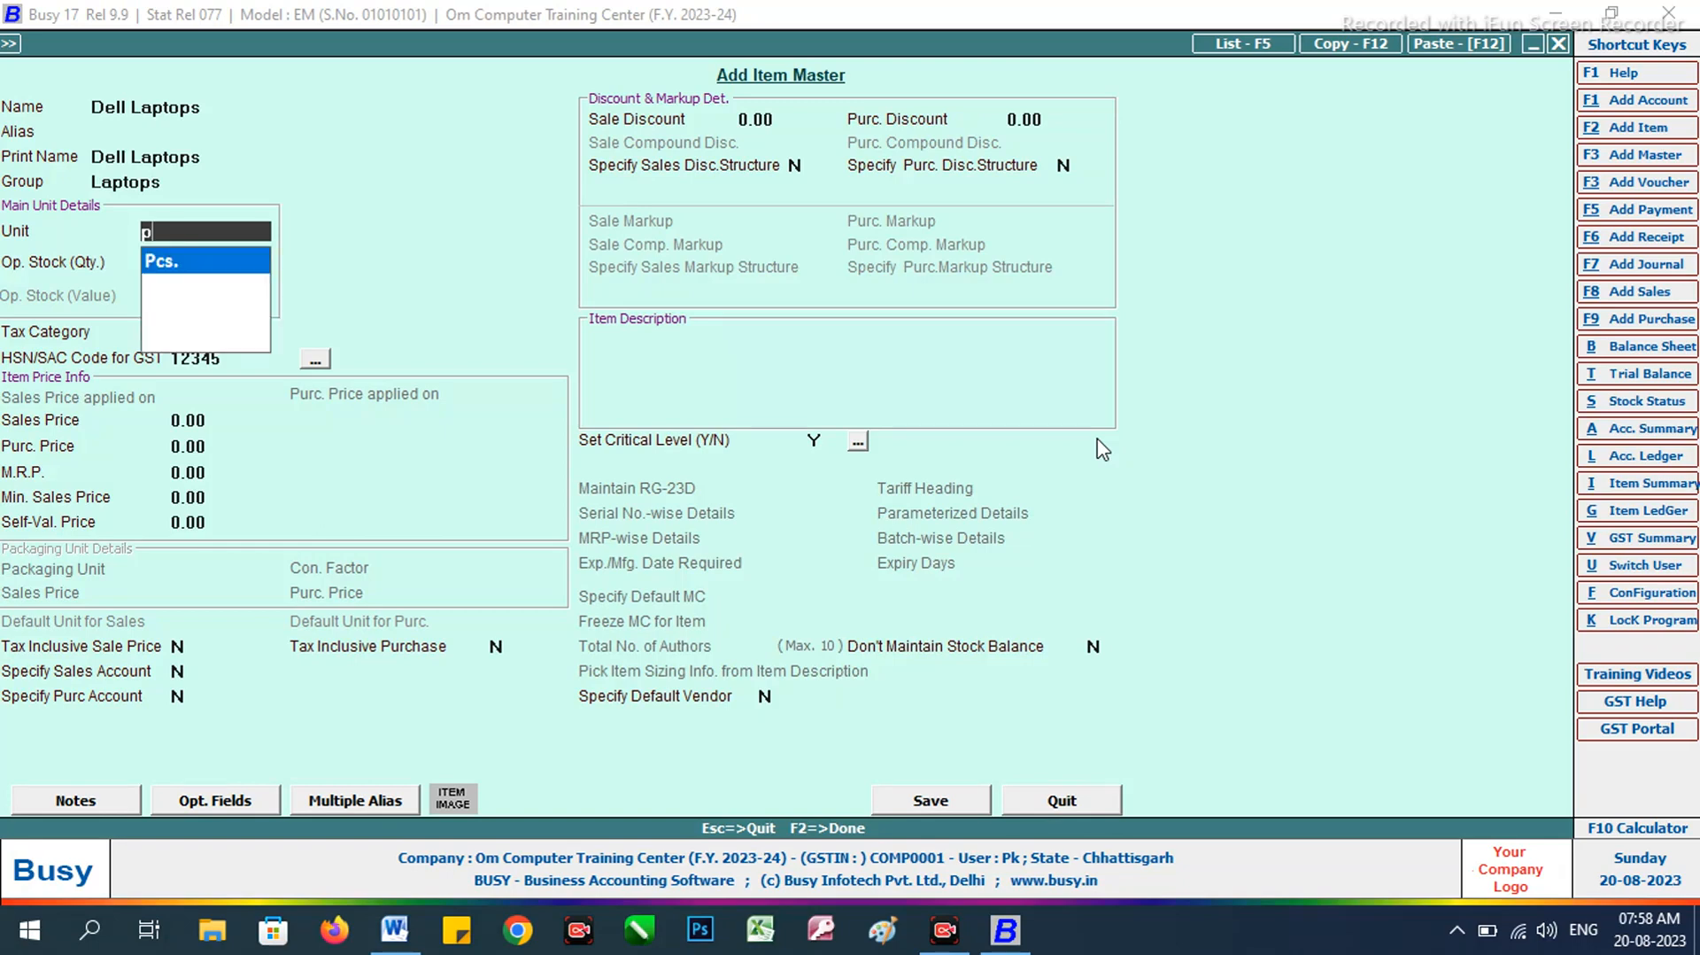
key("Return")
key("Return")
key("Return")
key("Return")
key("Return")
key("Return")
key("Return")
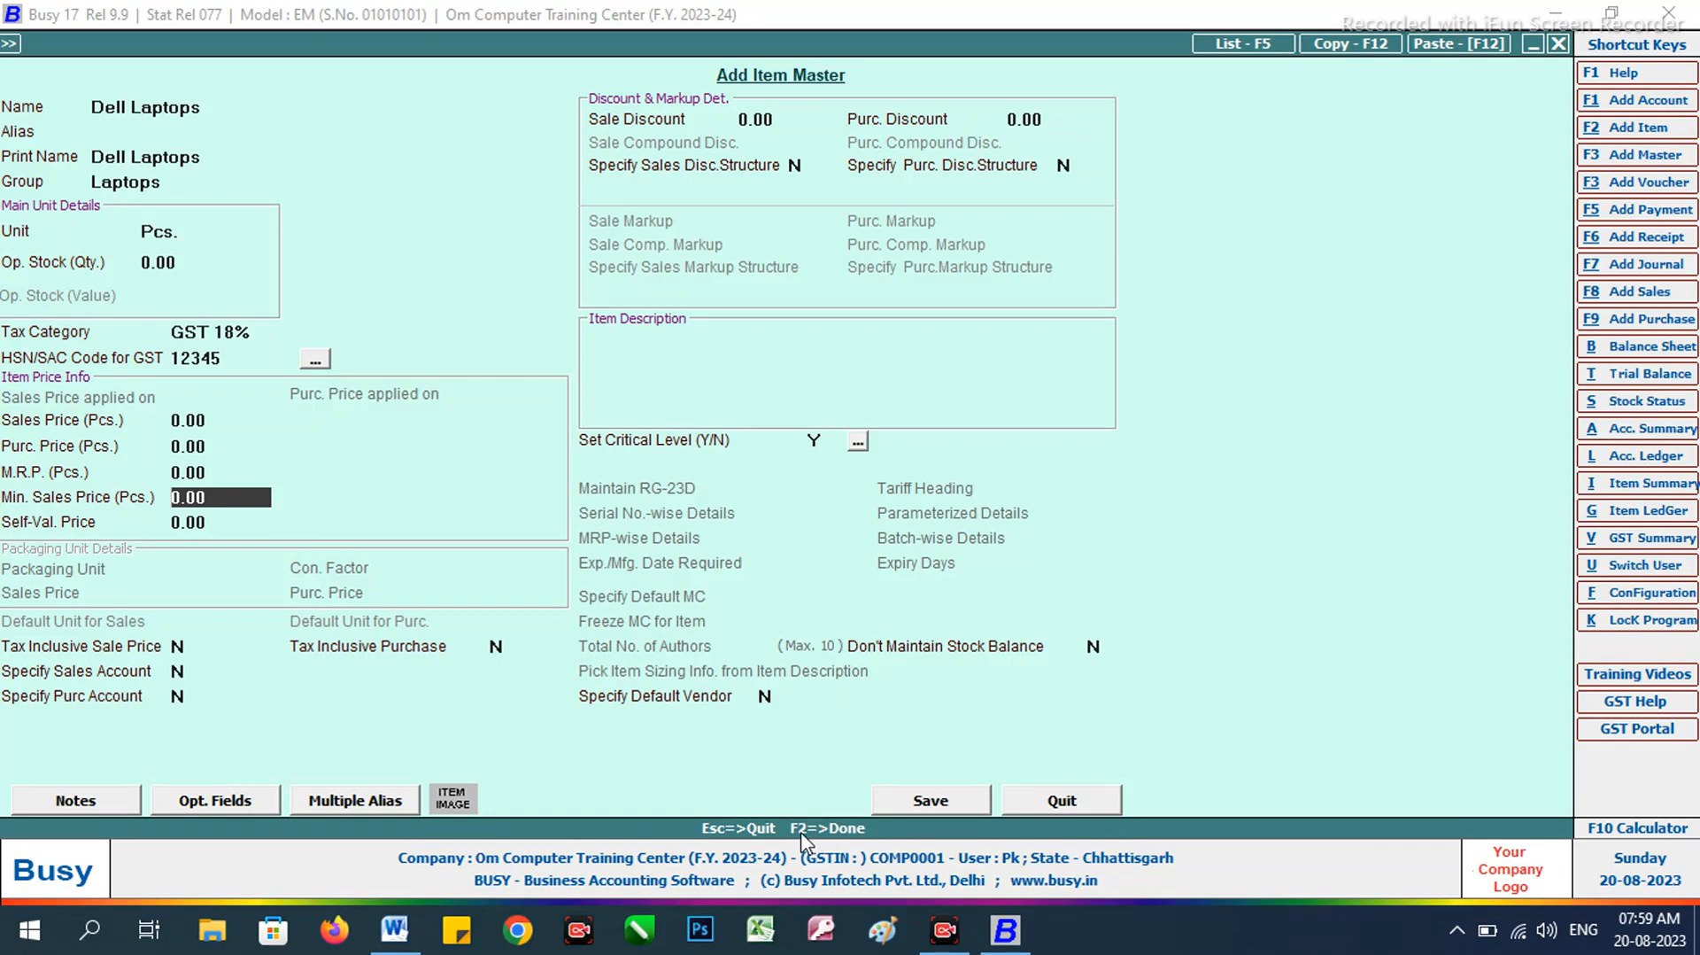
left_click(931, 797)
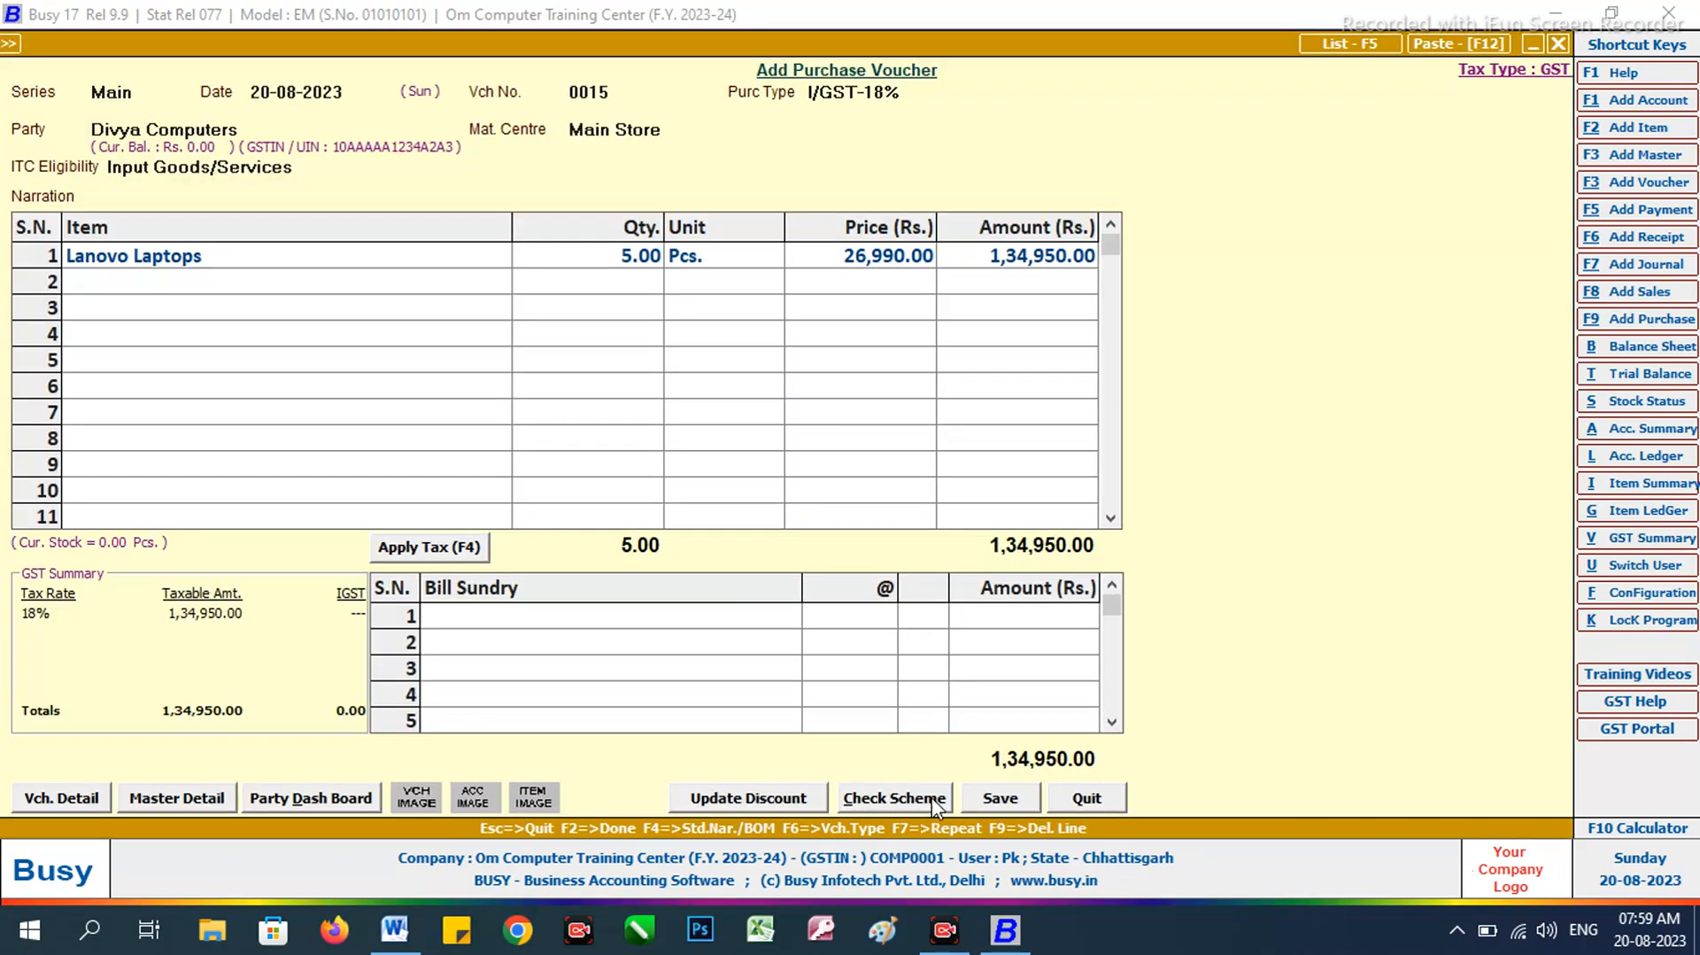
Step: Look up the Dell quantity and rate in Word and fill the second voucher line with 7 Pcs. at Rs. 29,000
key("alt+Tab")
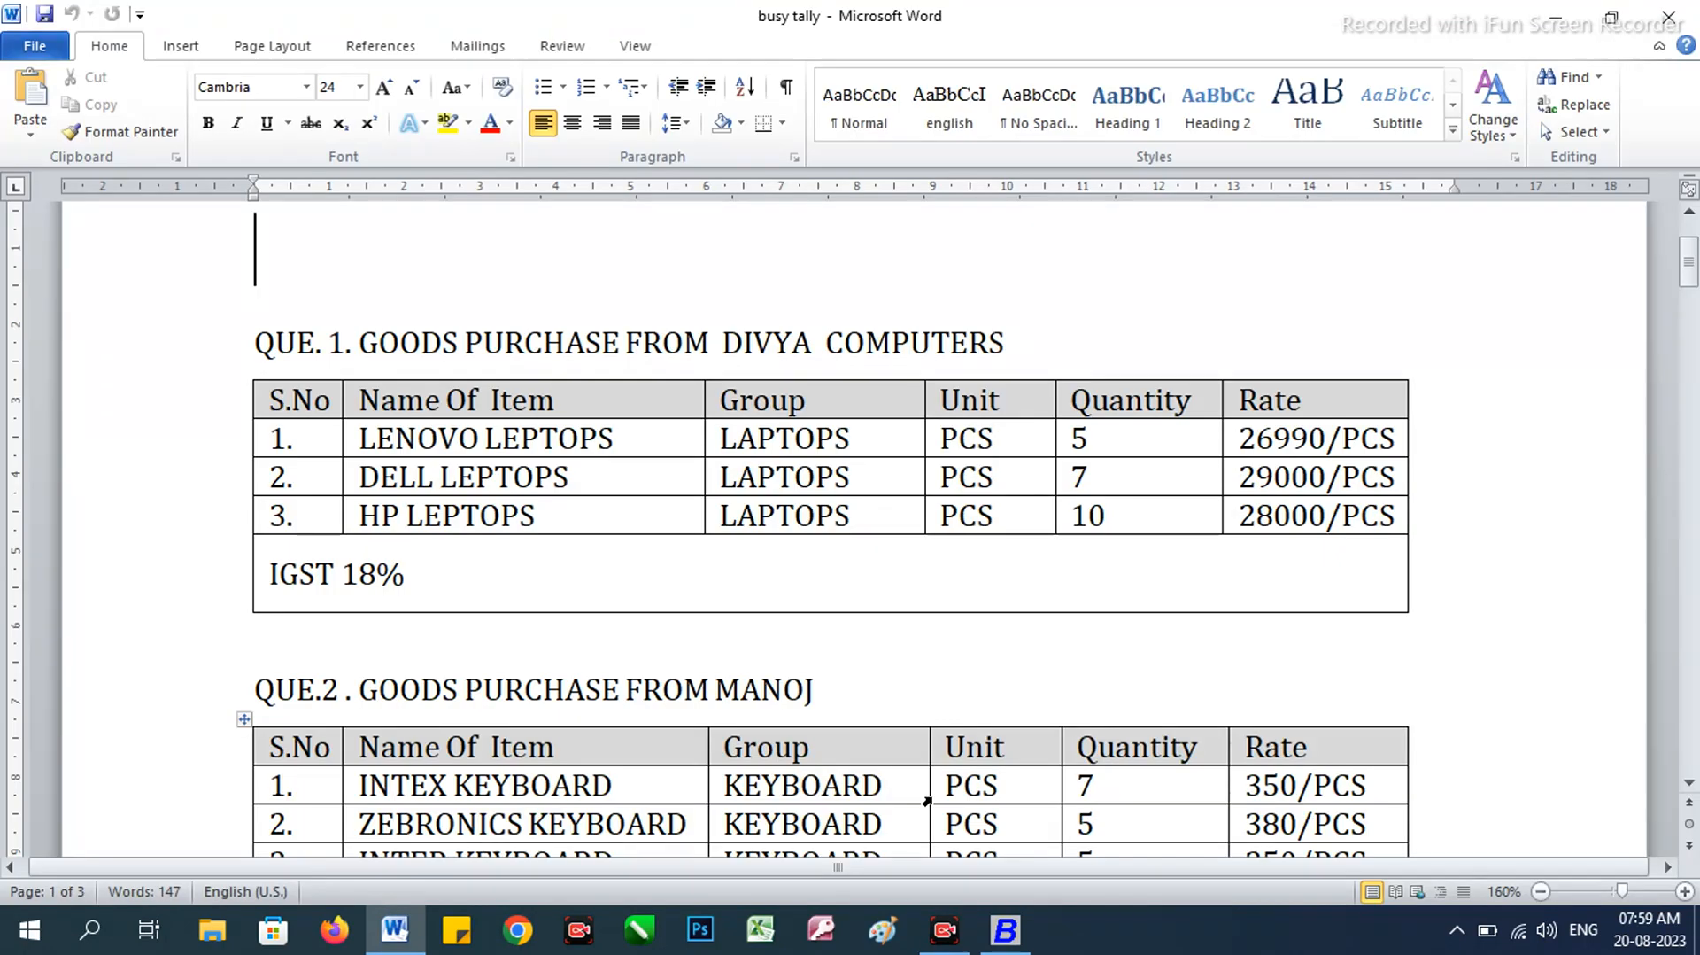
key("alt+Tab")
type("7")
key("Return")
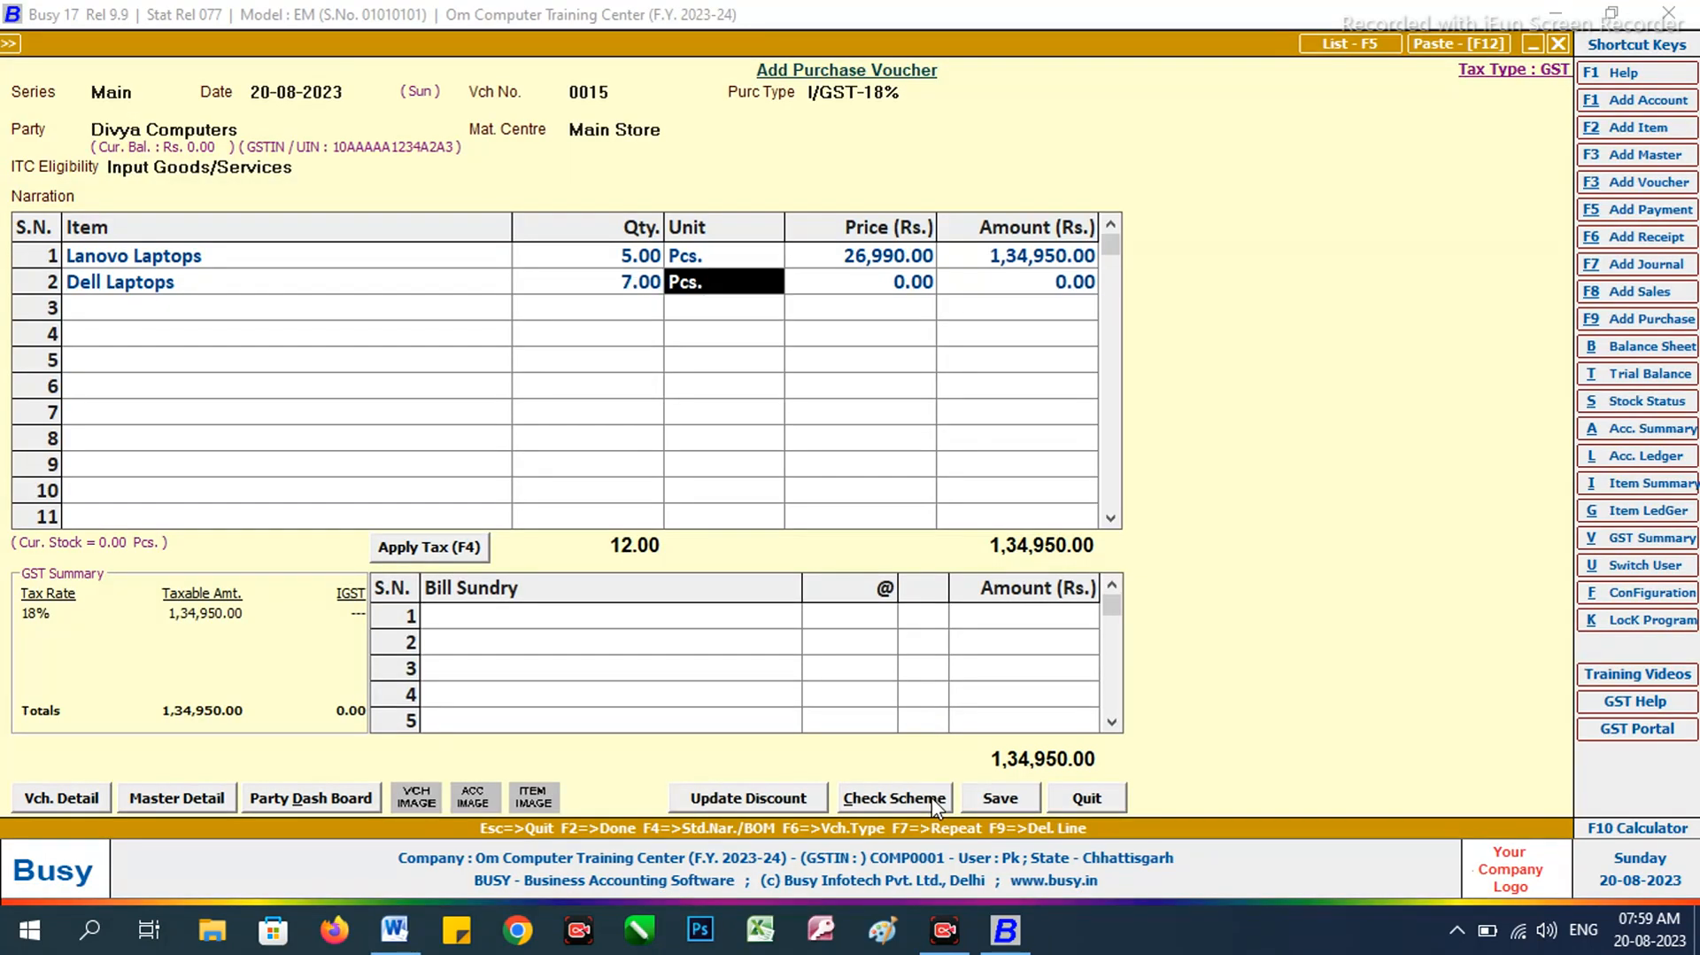
key("Return")
type("29,000")
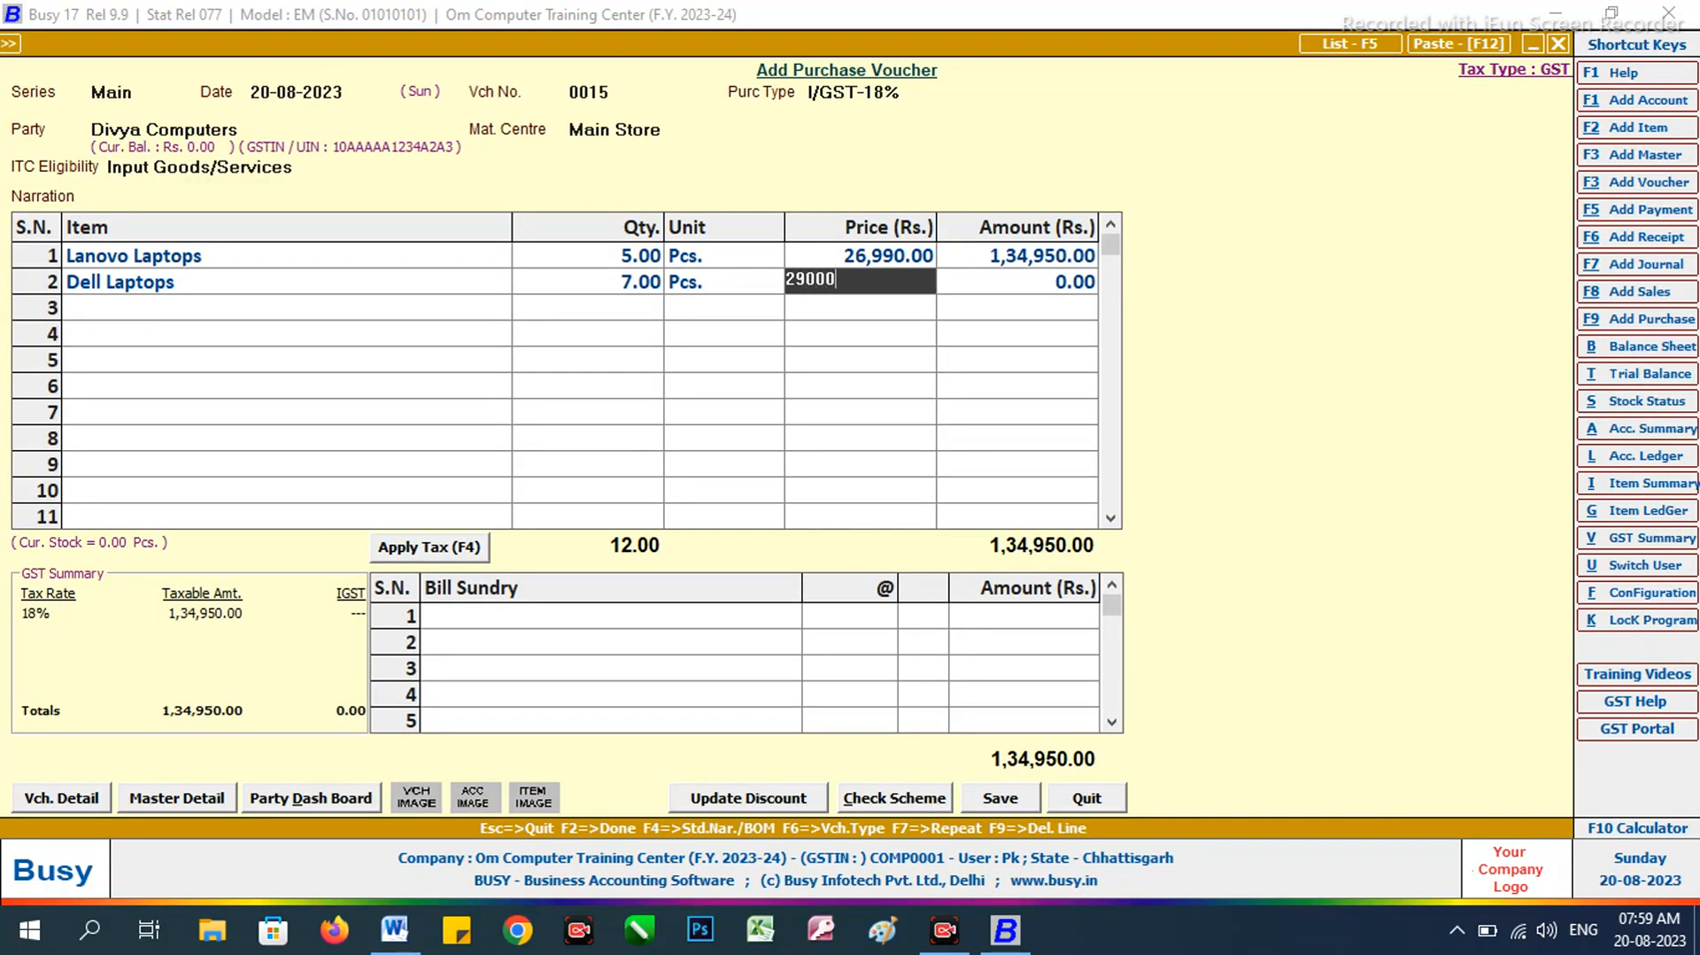
key("Return")
key("Return")
Step: Check the third item in Word and start a new item master from voucher line 3 named Hp Laptops, with the same print name
key("alt+Tab")
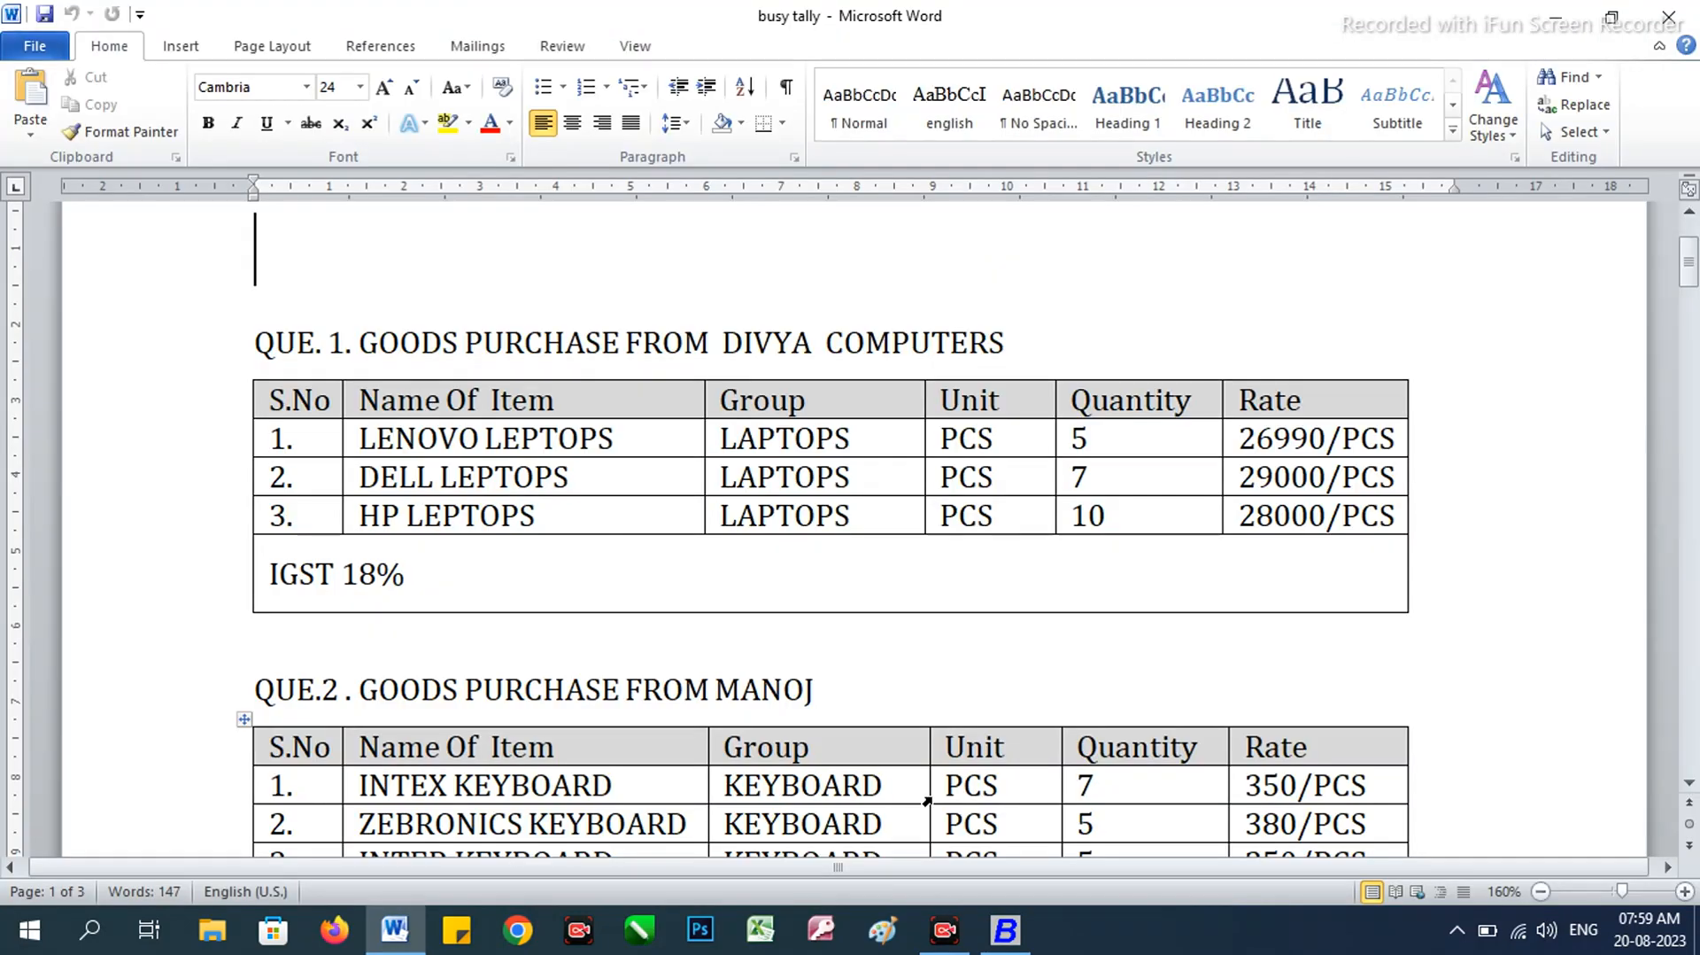
key("alt+Tab")
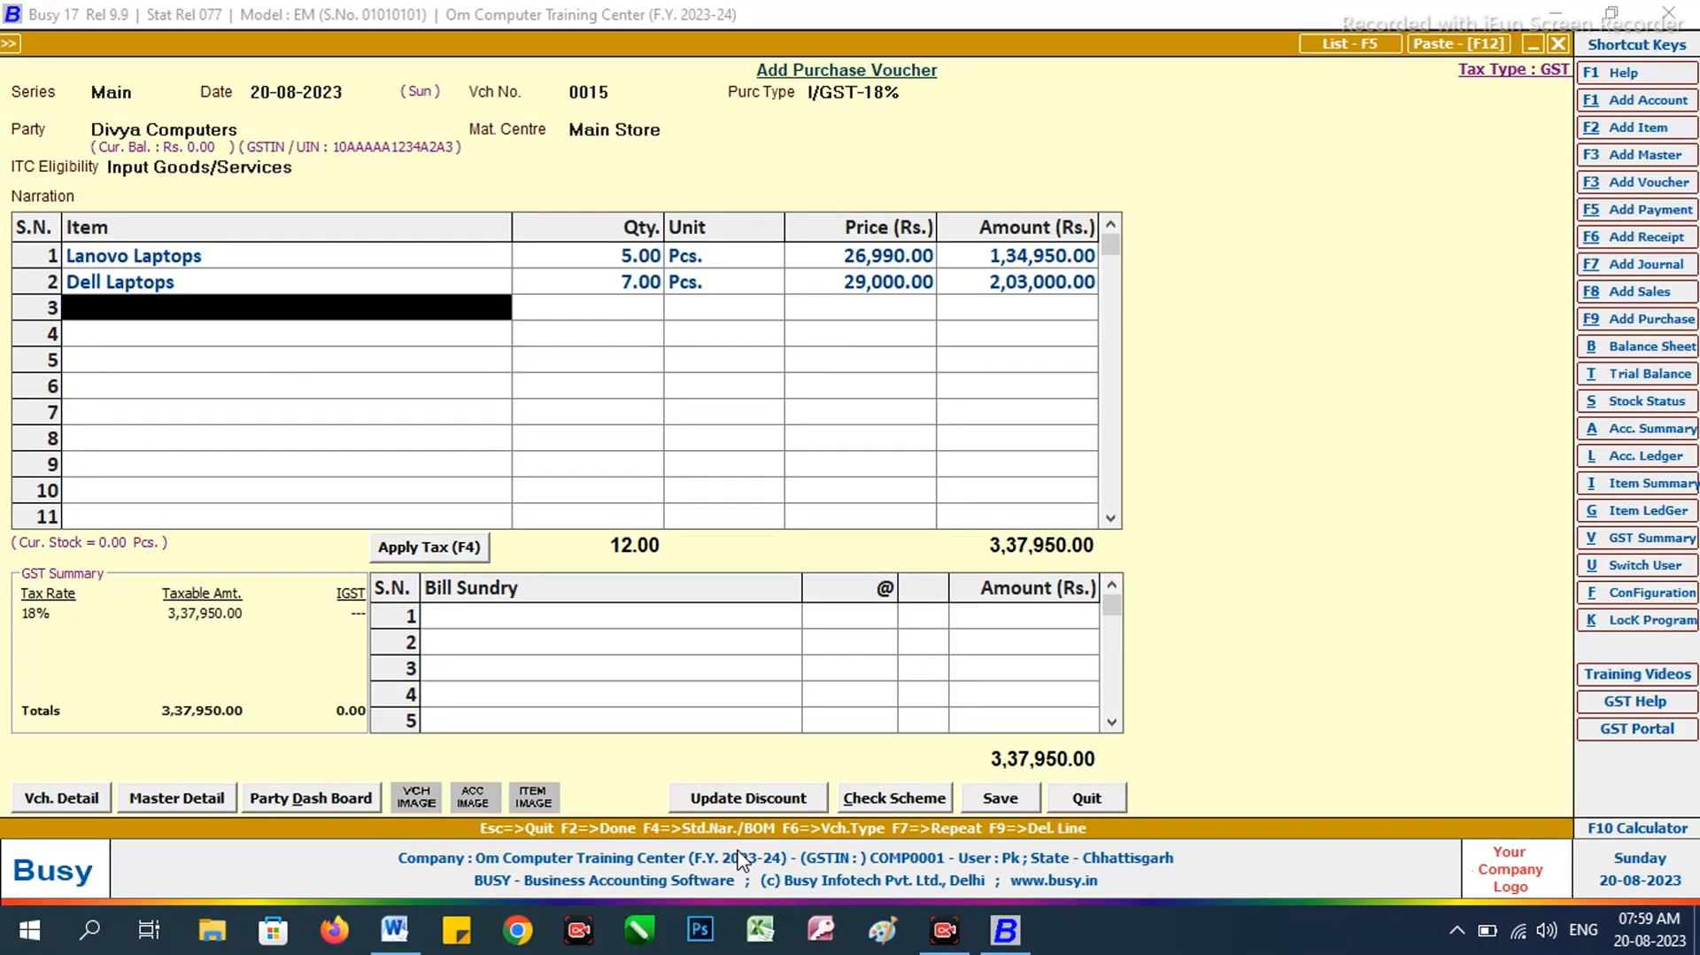
key("Return")
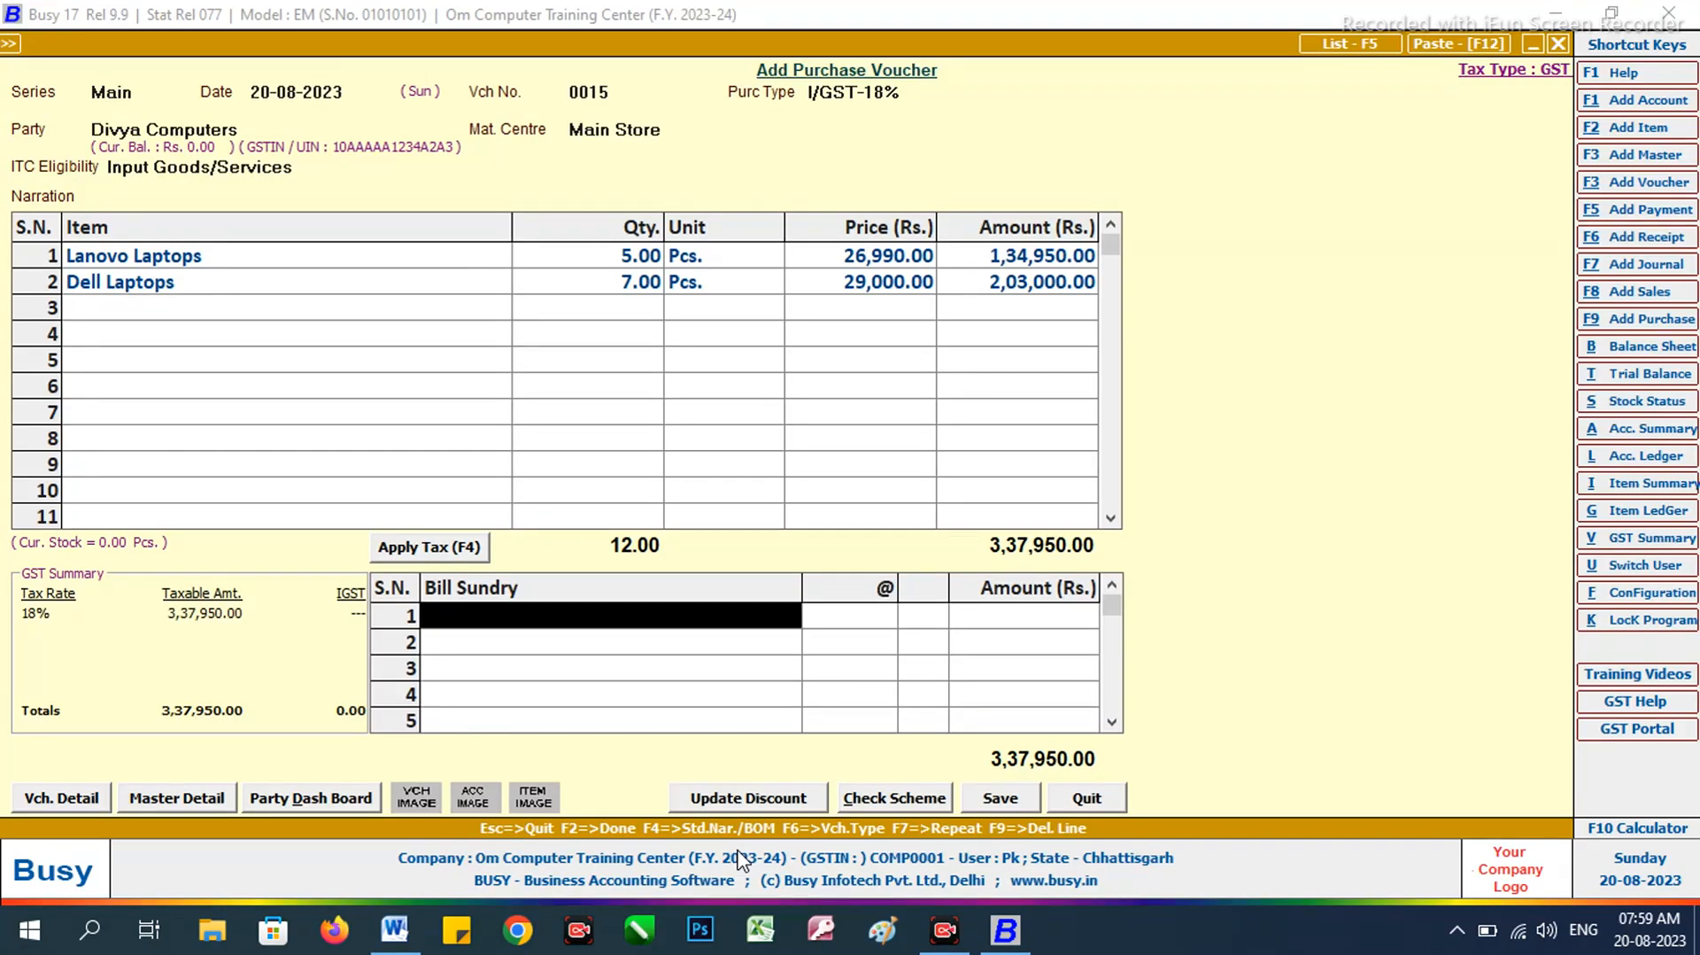
left_click(533, 394)
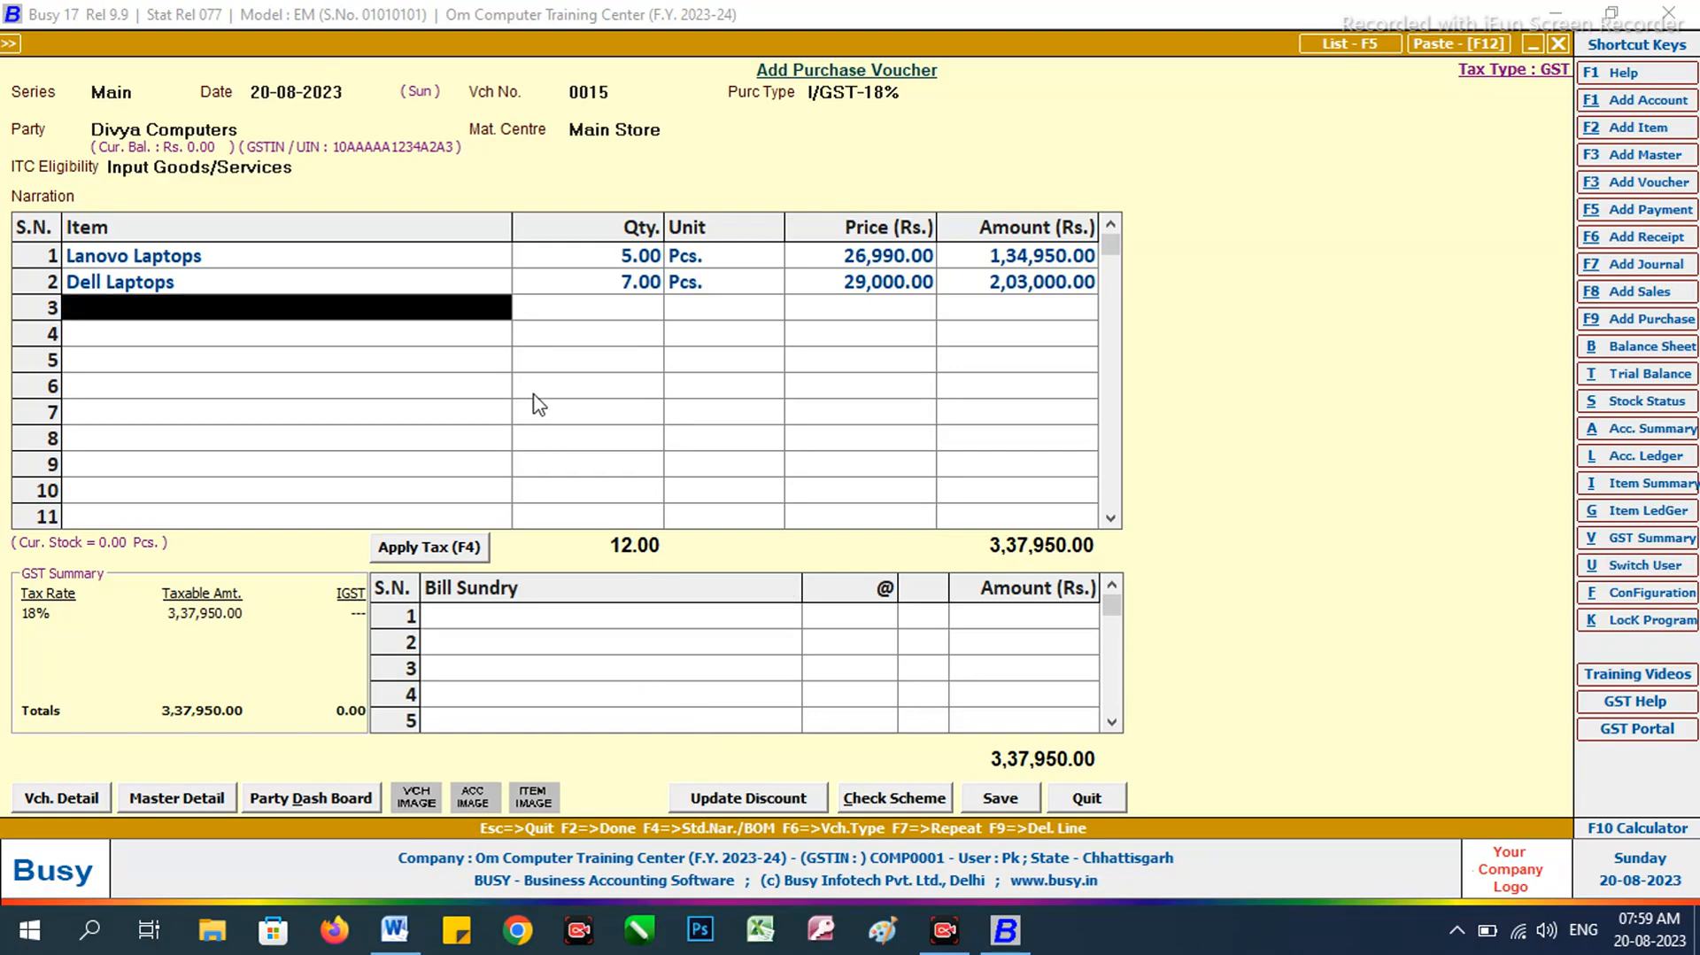
key("F2")
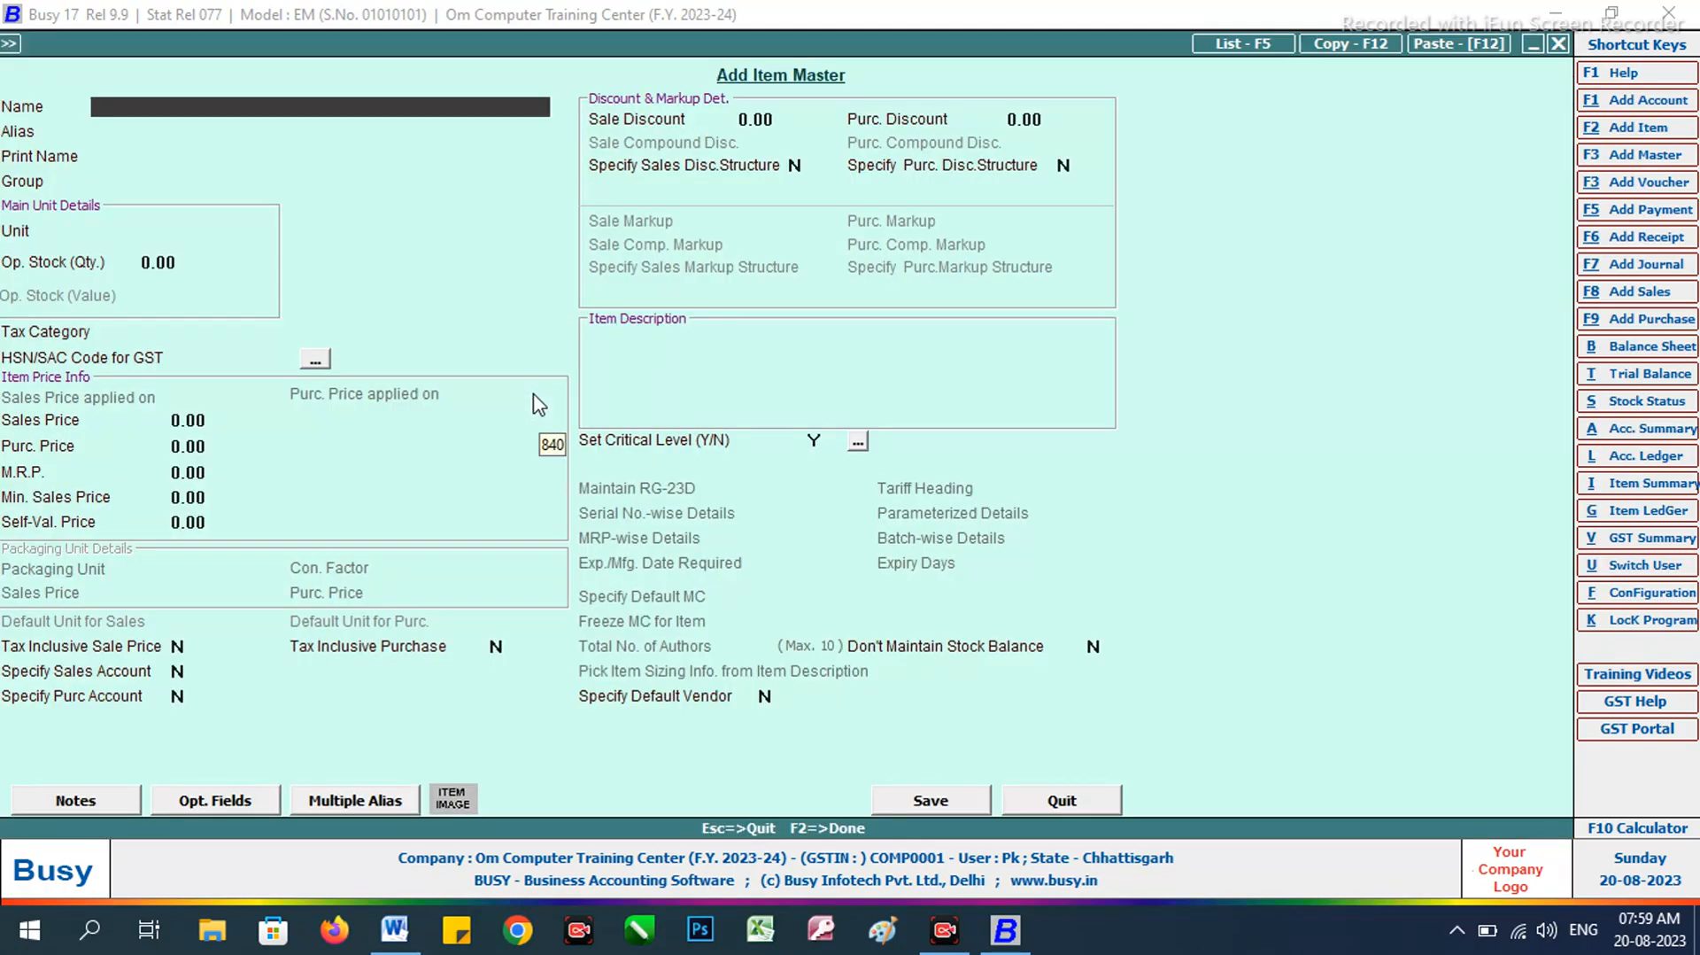
type("d")
key("BackSpace")
type("hp laptops")
key("Return")
key("Return")
key("Return")
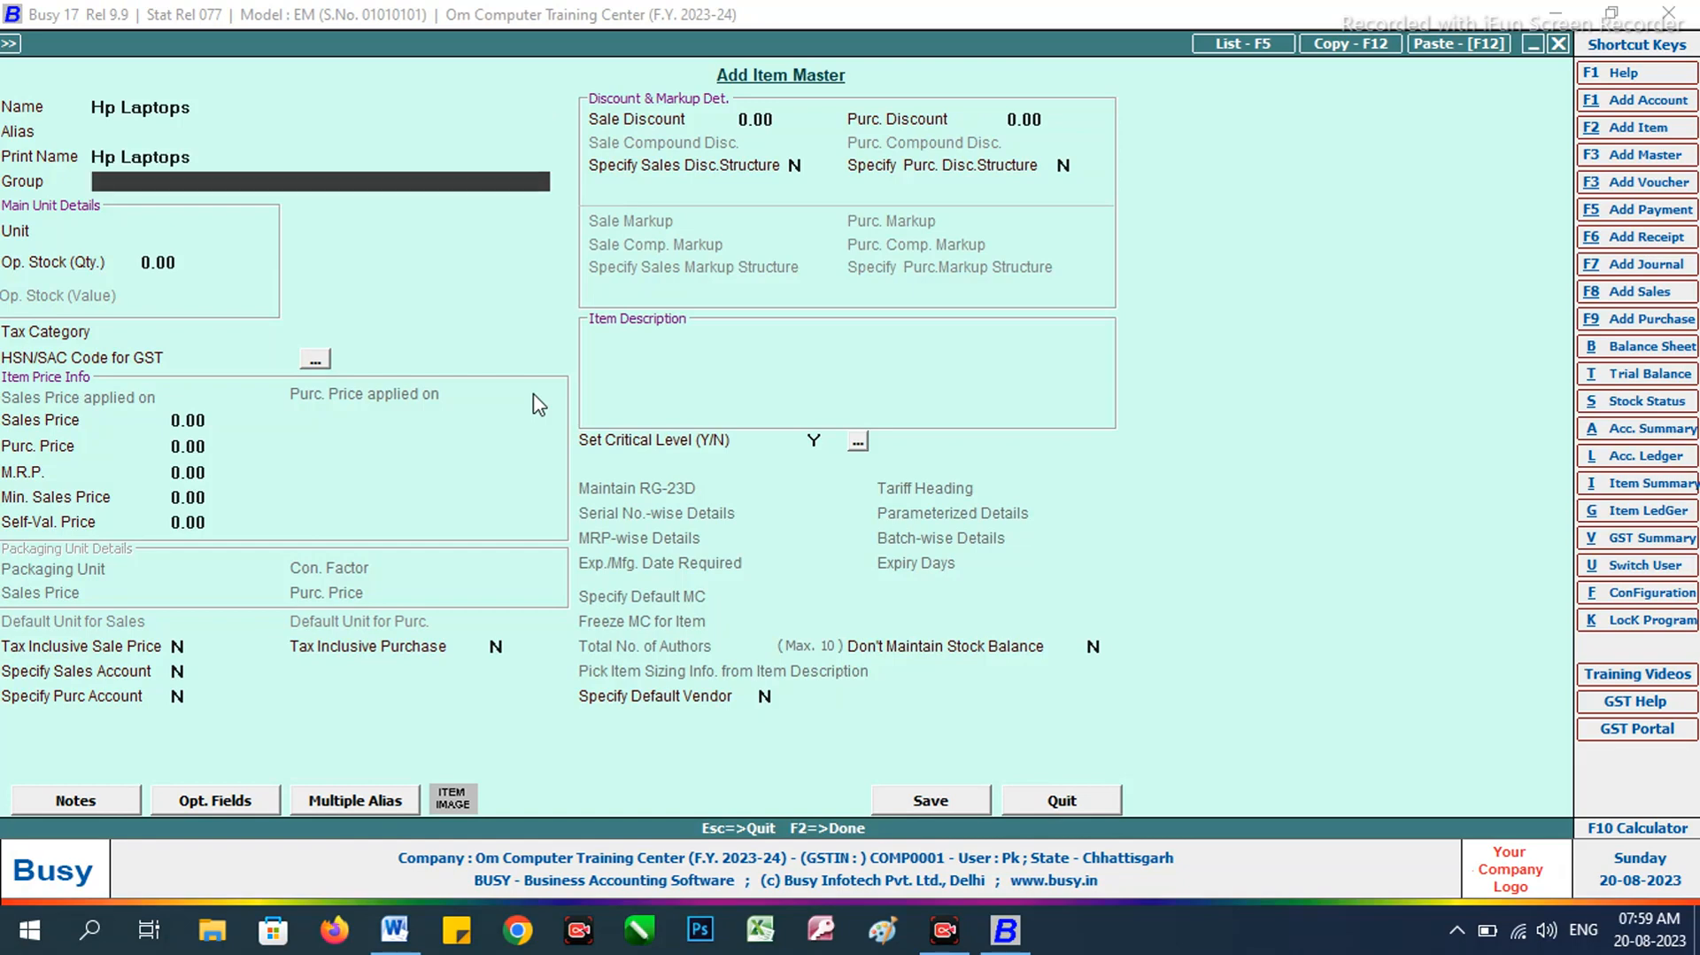
Step: Assign Hp Laptops to the Laptops group with unit Pcs. and tax category GST 18%, keeping opening stock and prices at zero
key("Return")
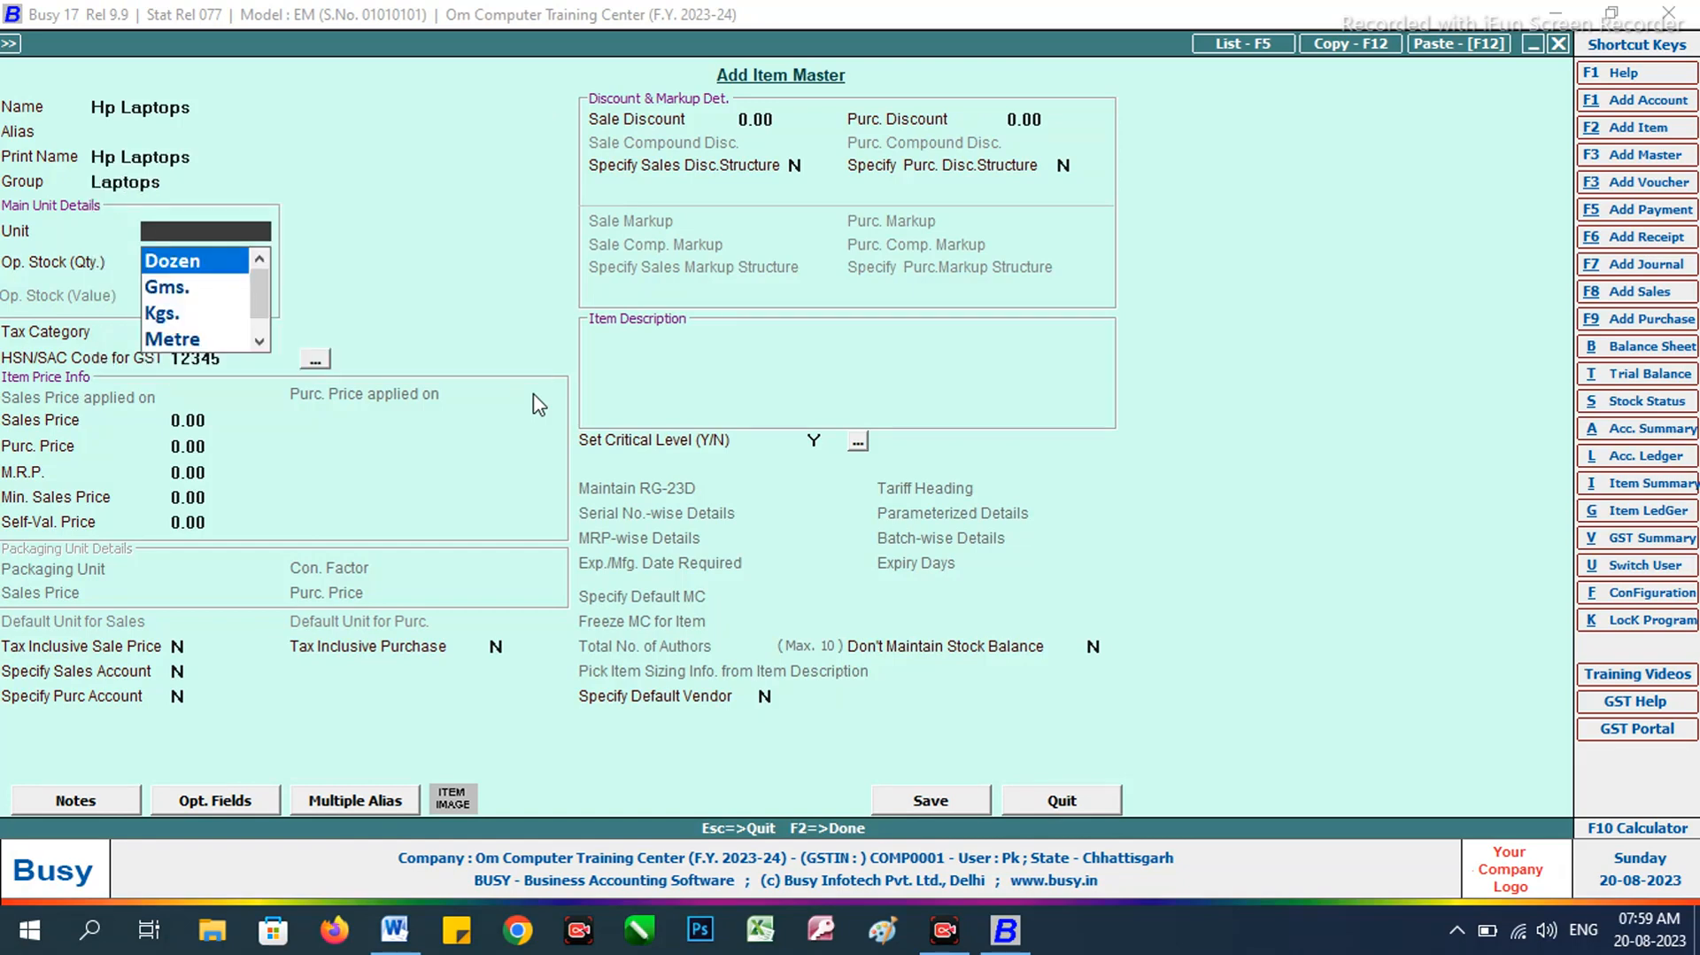
type("pc")
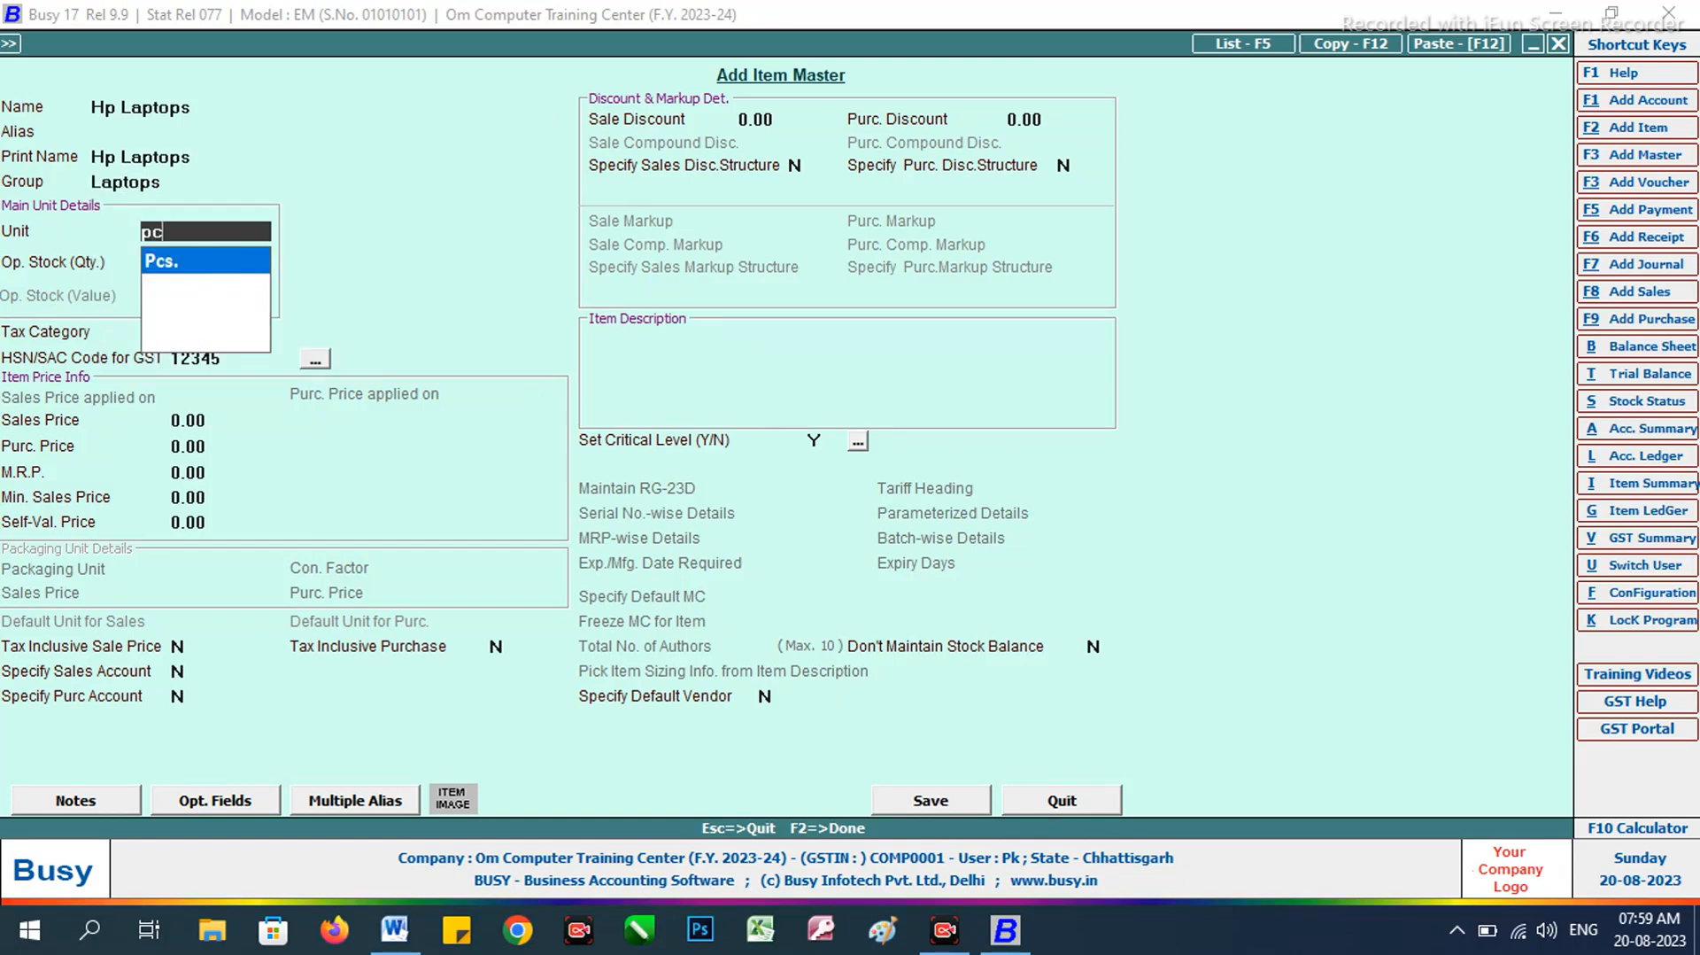
key("Return")
key("Return")
key("Return")
key("Return")
key("Return")
key("Return")
key("Return")
key("Return")
key("Return")
key("Return")
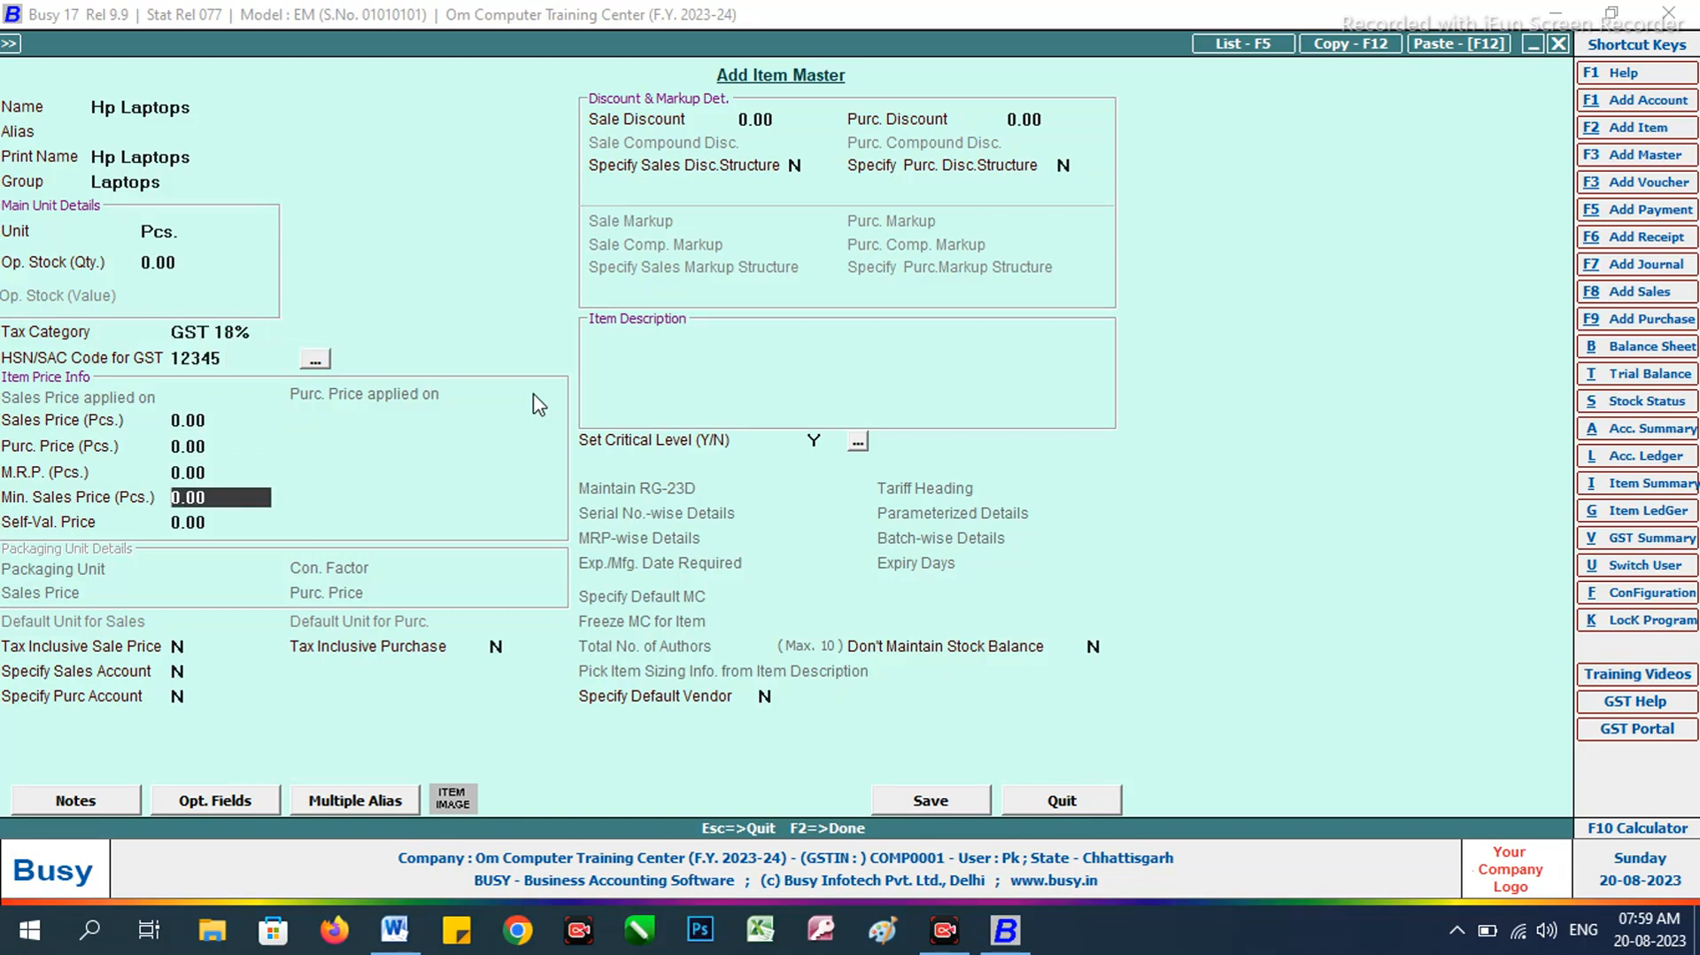
Step: Accept the remaining Hp Laptops defaults, including no discount structures, and save its critical levels at zero to complete the item
key("Return")
key("Return")
key("Return")
key("Return")
key("Return")
key("Return")
key("Return")
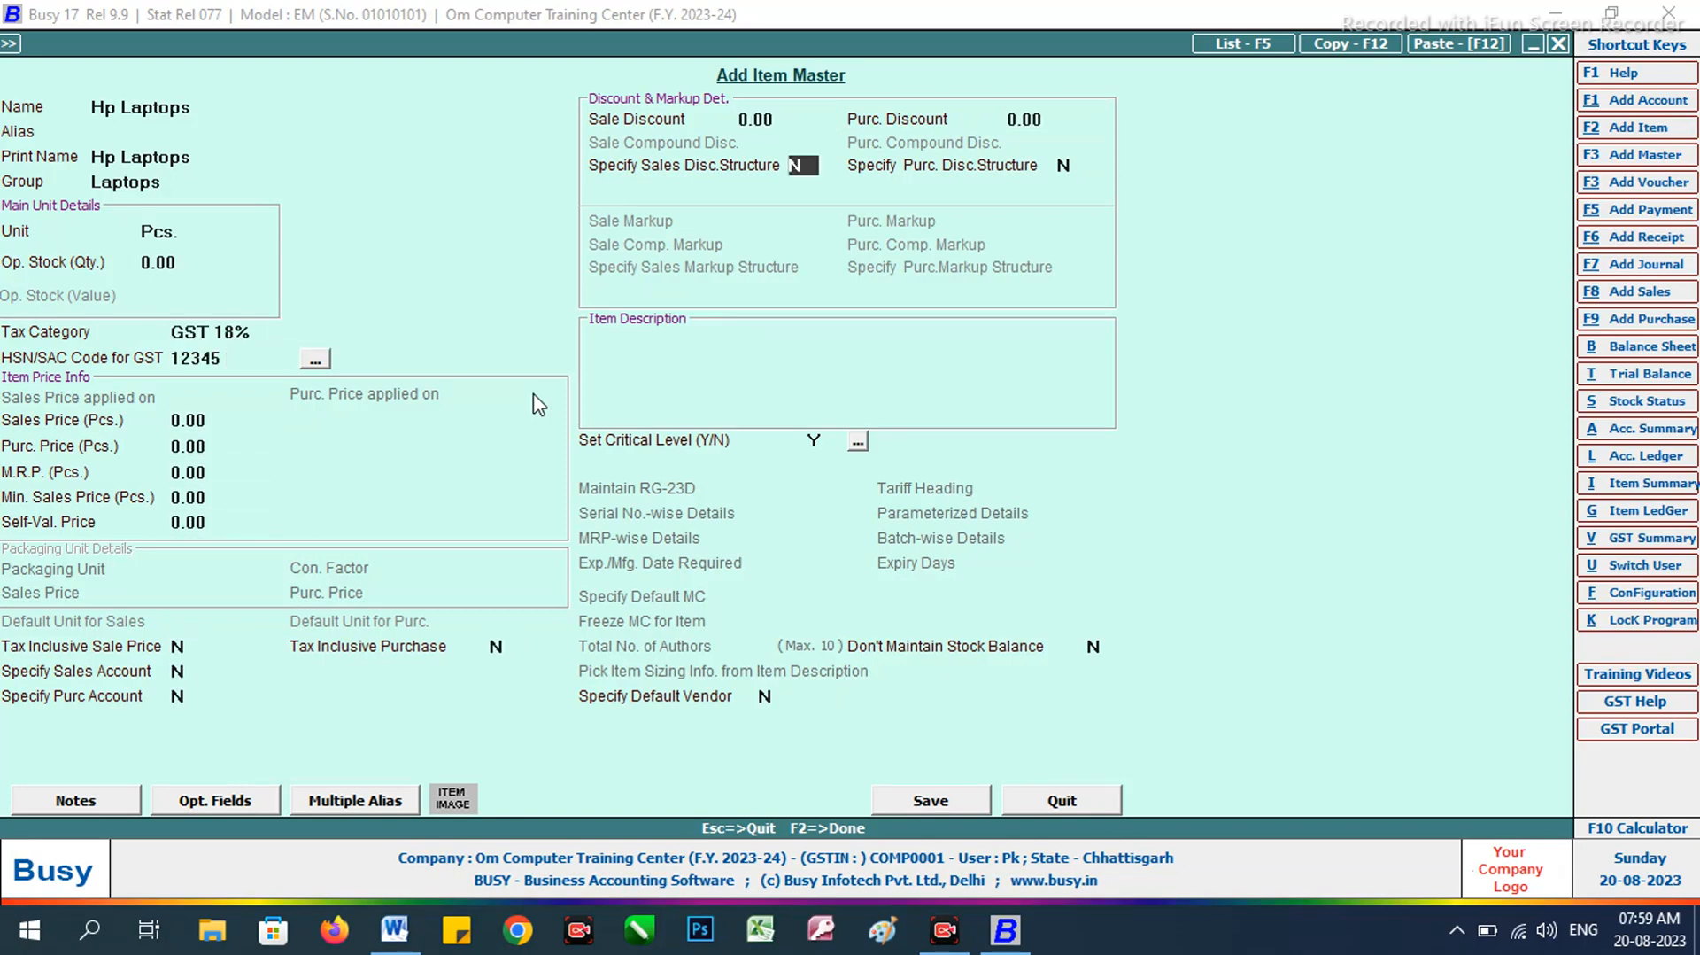
key("Return")
key("Return")
key("Return")
key("Return")
key("Return")
key("Return")
key("Return")
key("Return")
key("Return")
key("Return")
key("Return")
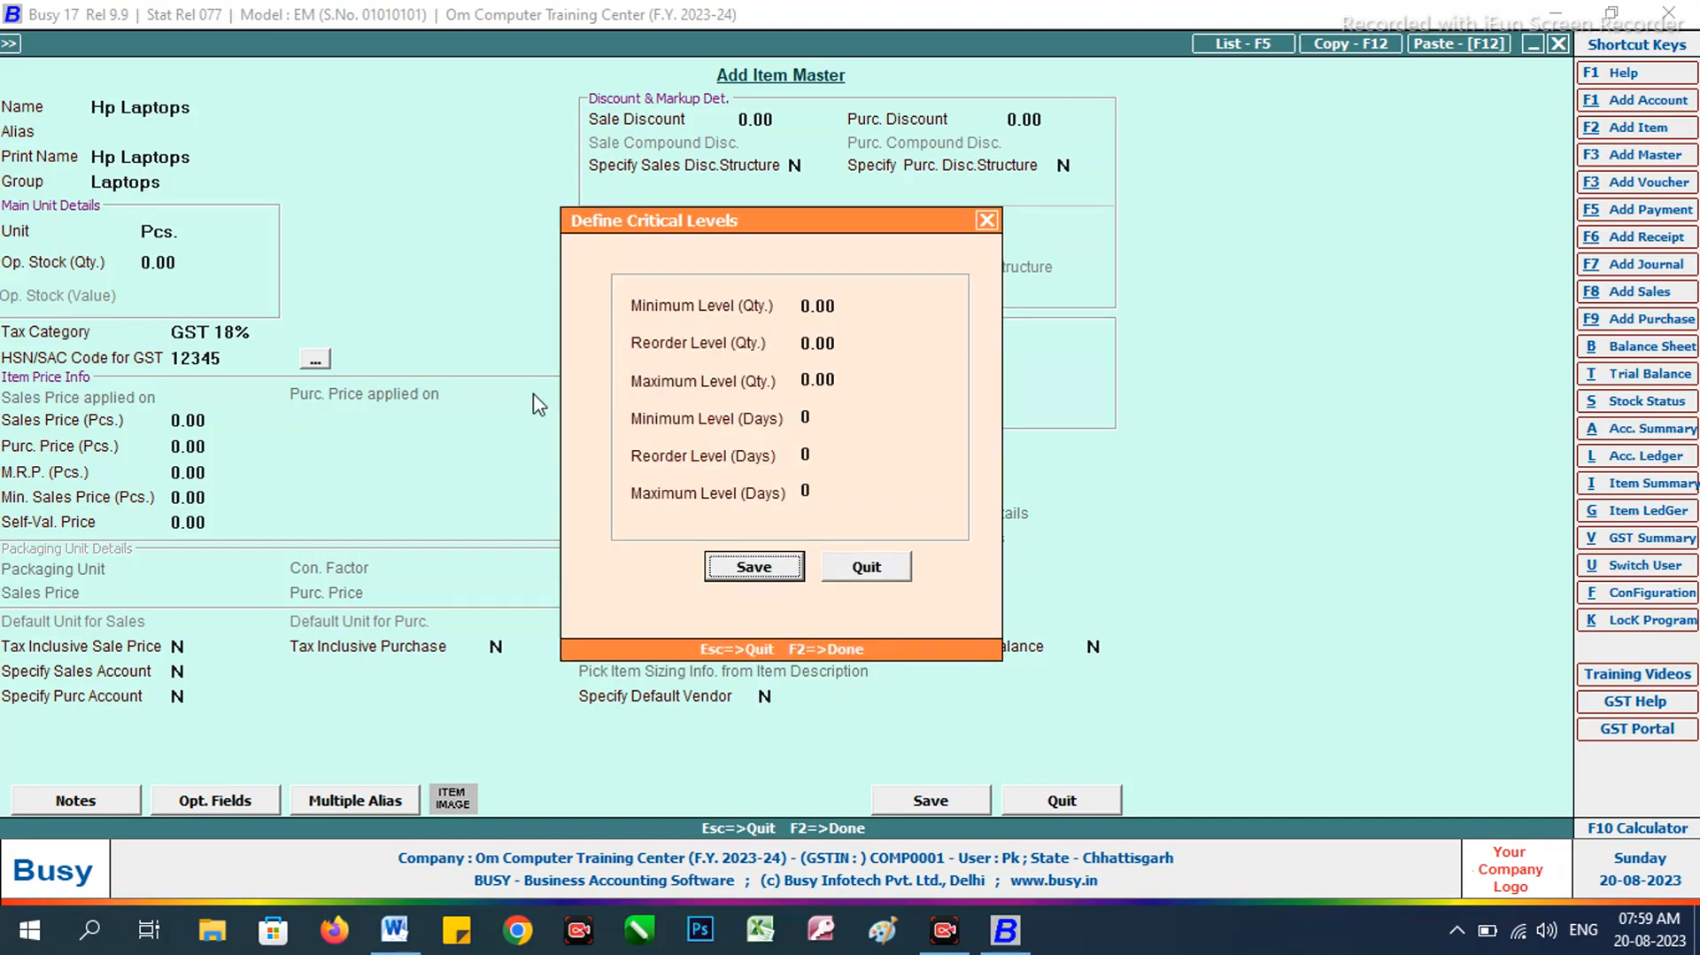
key("Return")
Step: Look up the HP quantity and rate in Word and fill the third voucher line with 10 Pcs. at Rs. 28,000
key("alt+Tab")
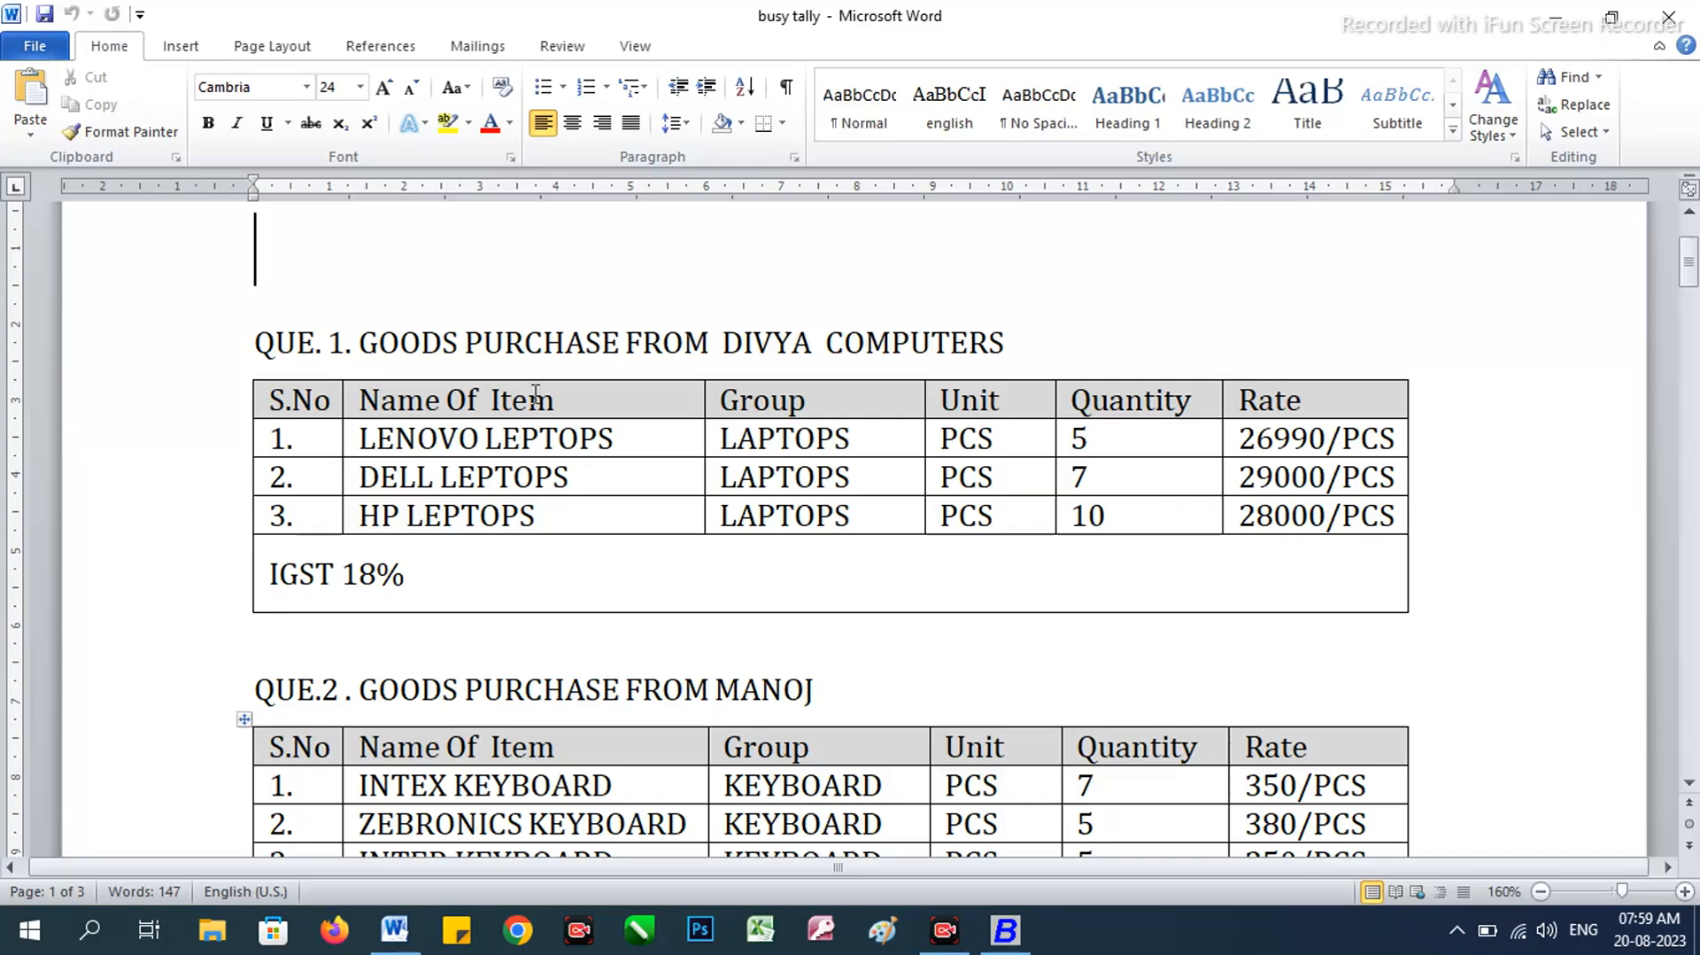
key("alt+Tab")
type("10")
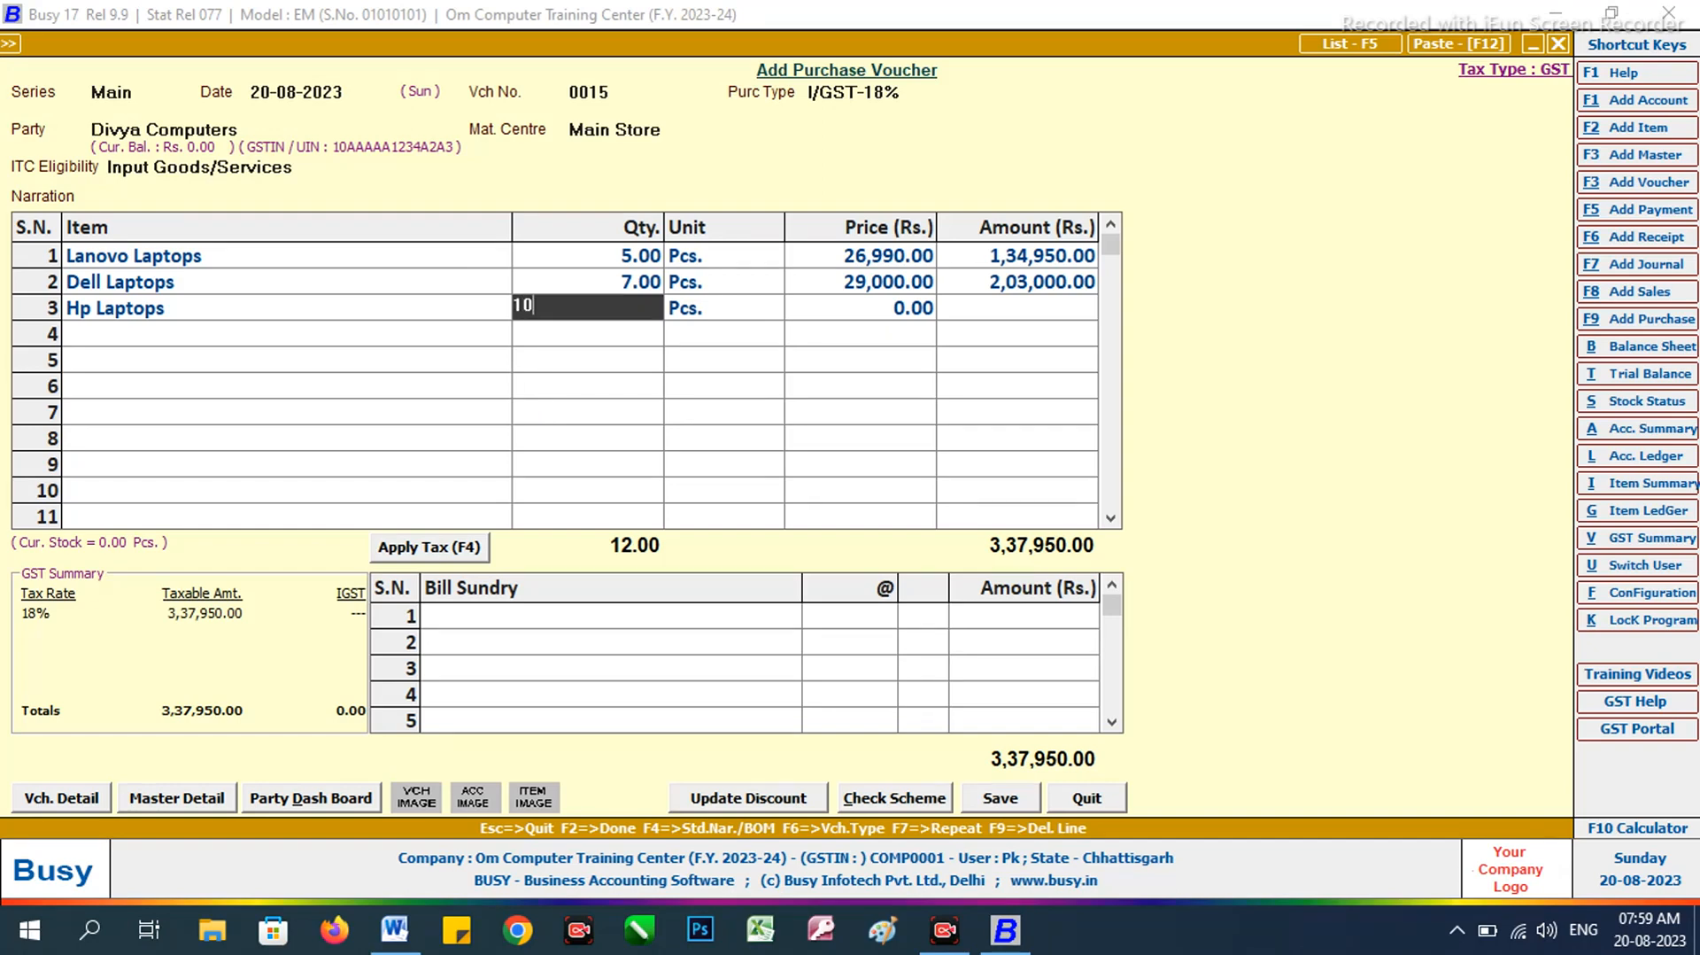
key("Return")
type("28000")
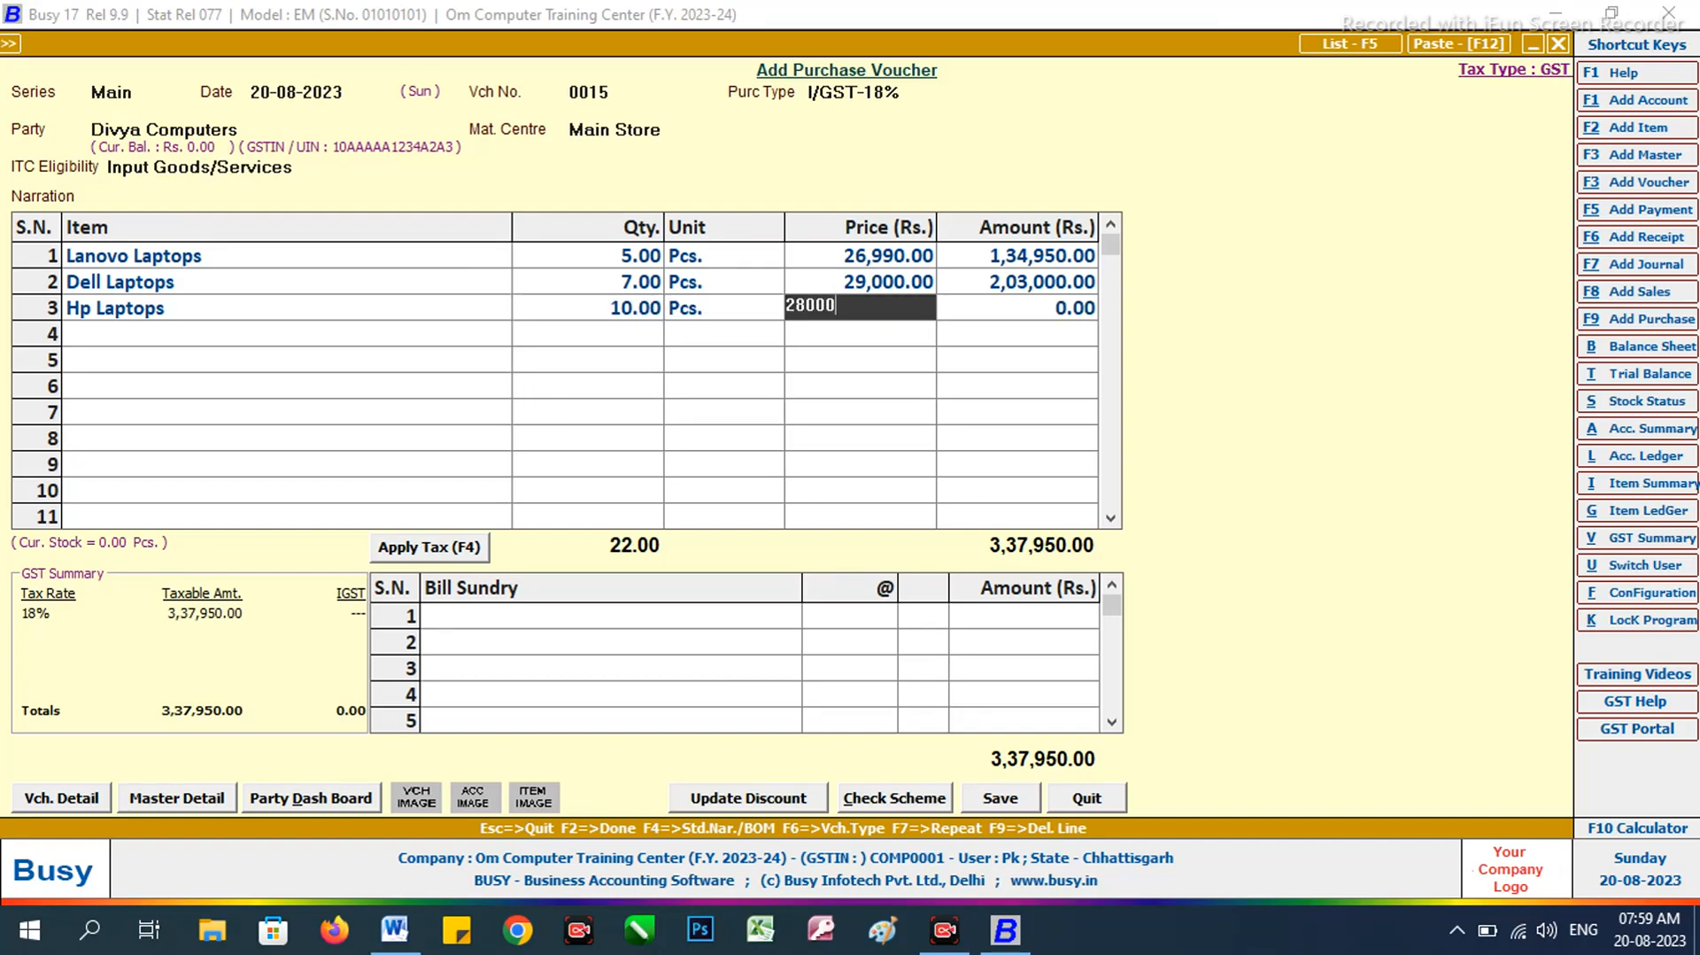
key("Return")
Step: Check the purchase tax in Word and add IGST at 18% as the voucher's first bill sundry
key("alt+Tab")
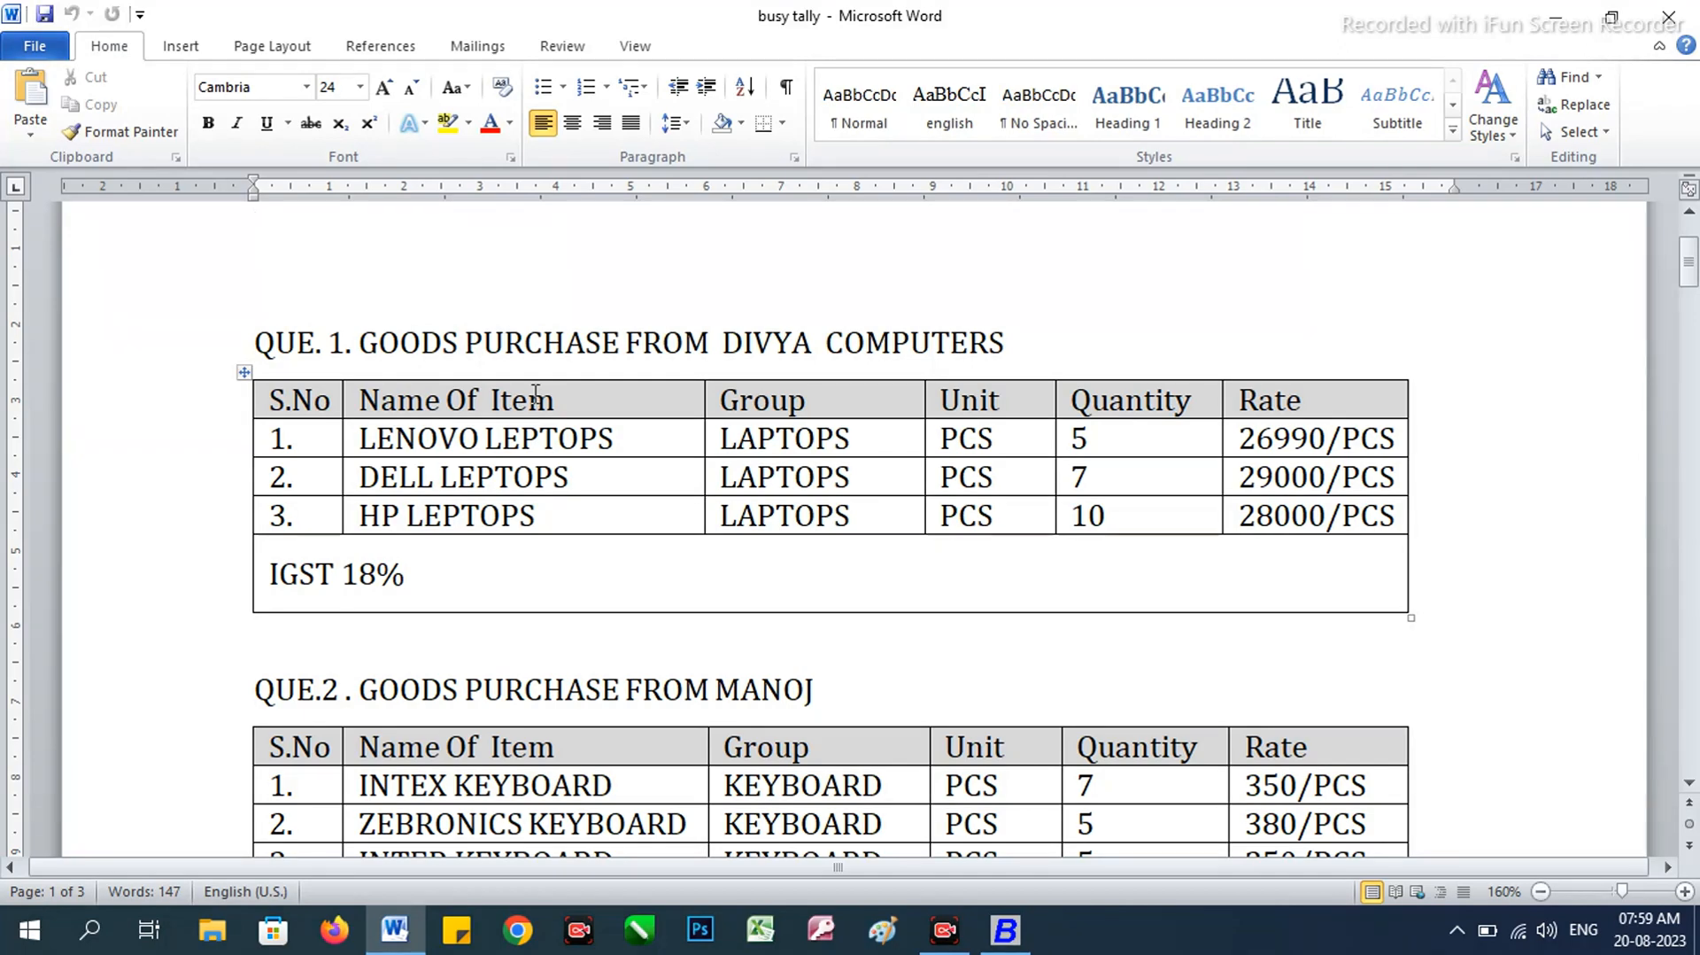
key("alt+Tab")
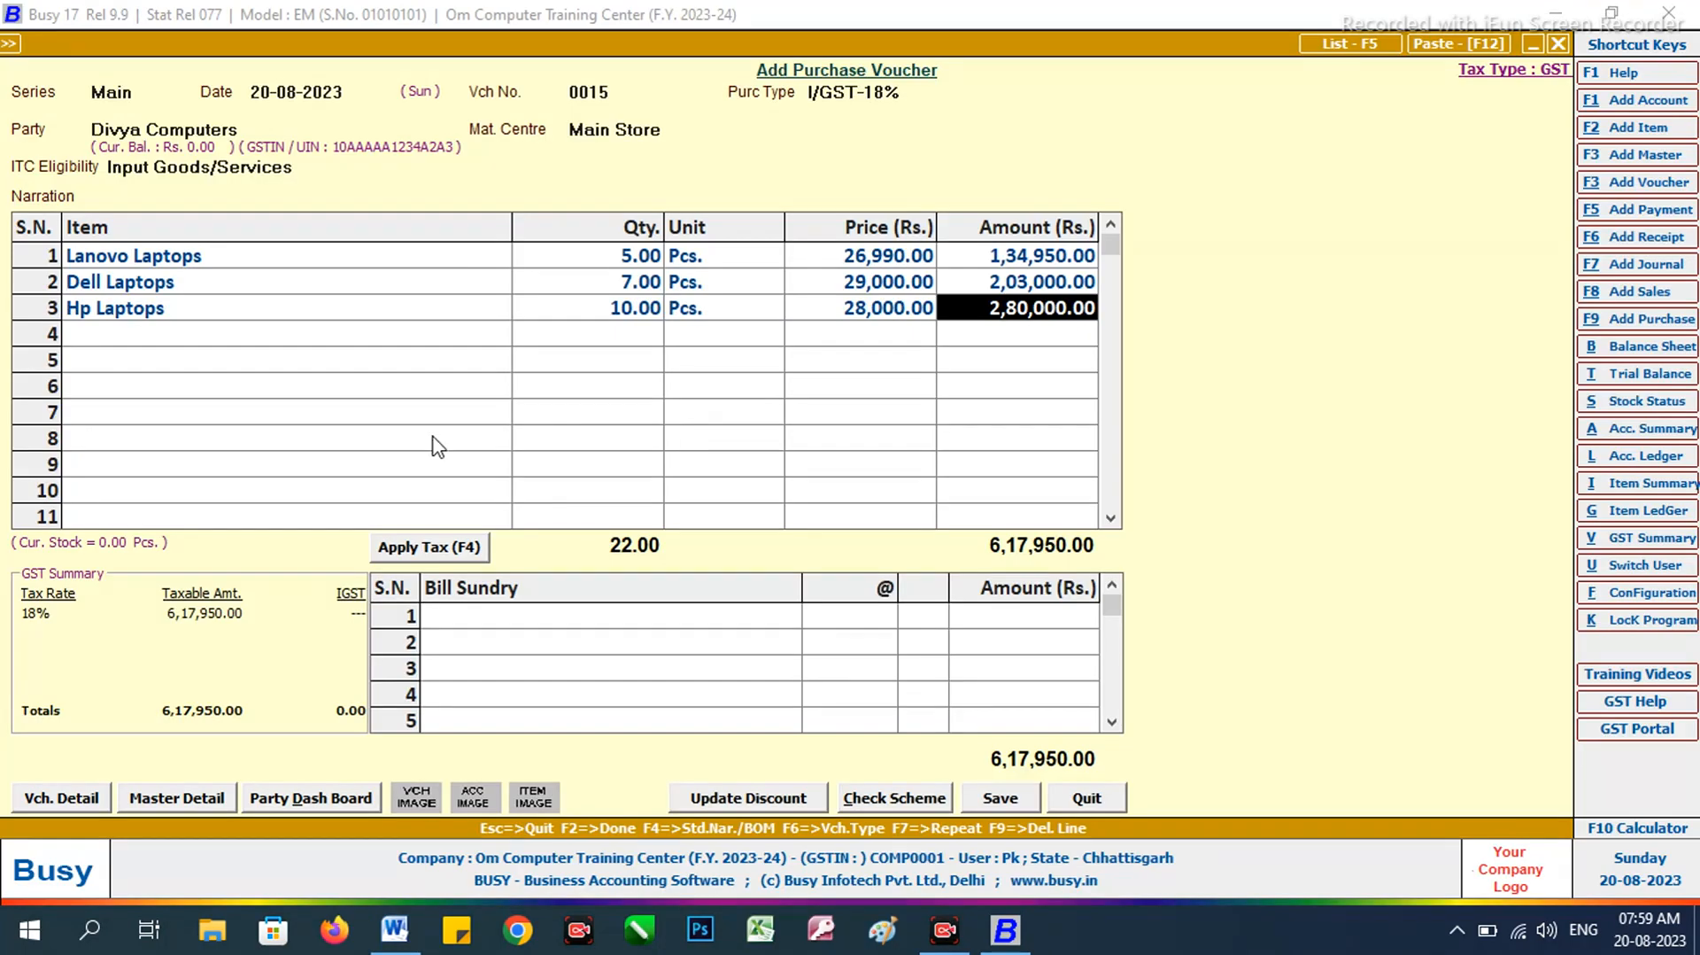
left_click(499, 618)
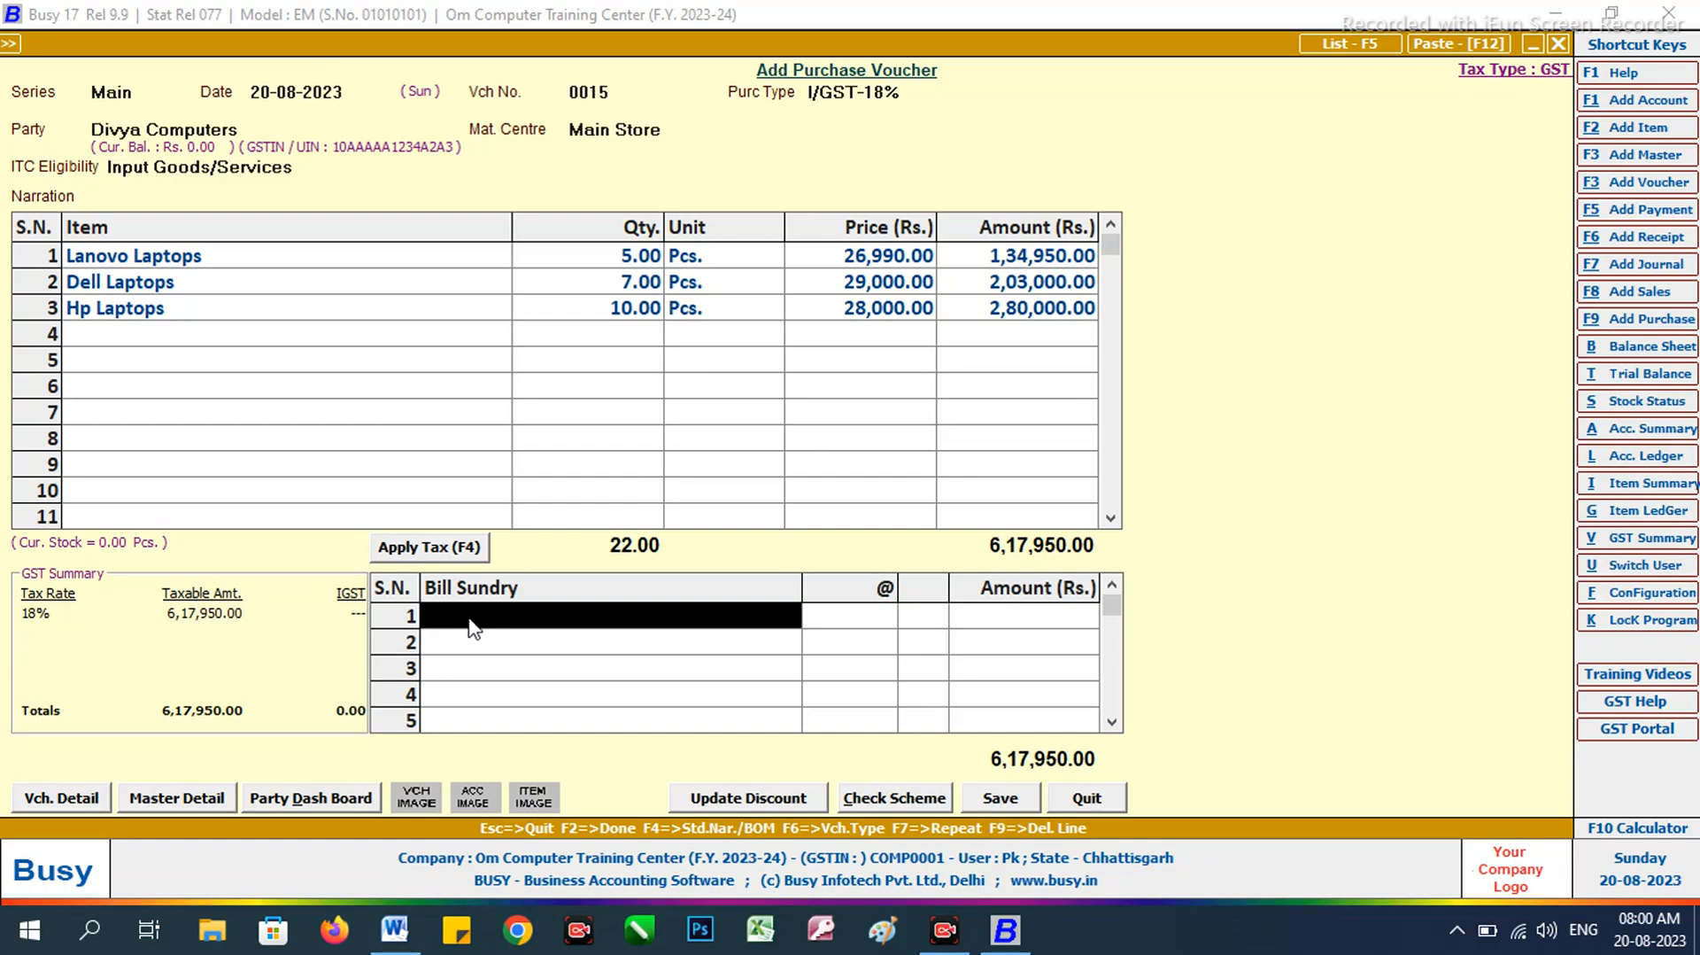
key("alt+Tab")
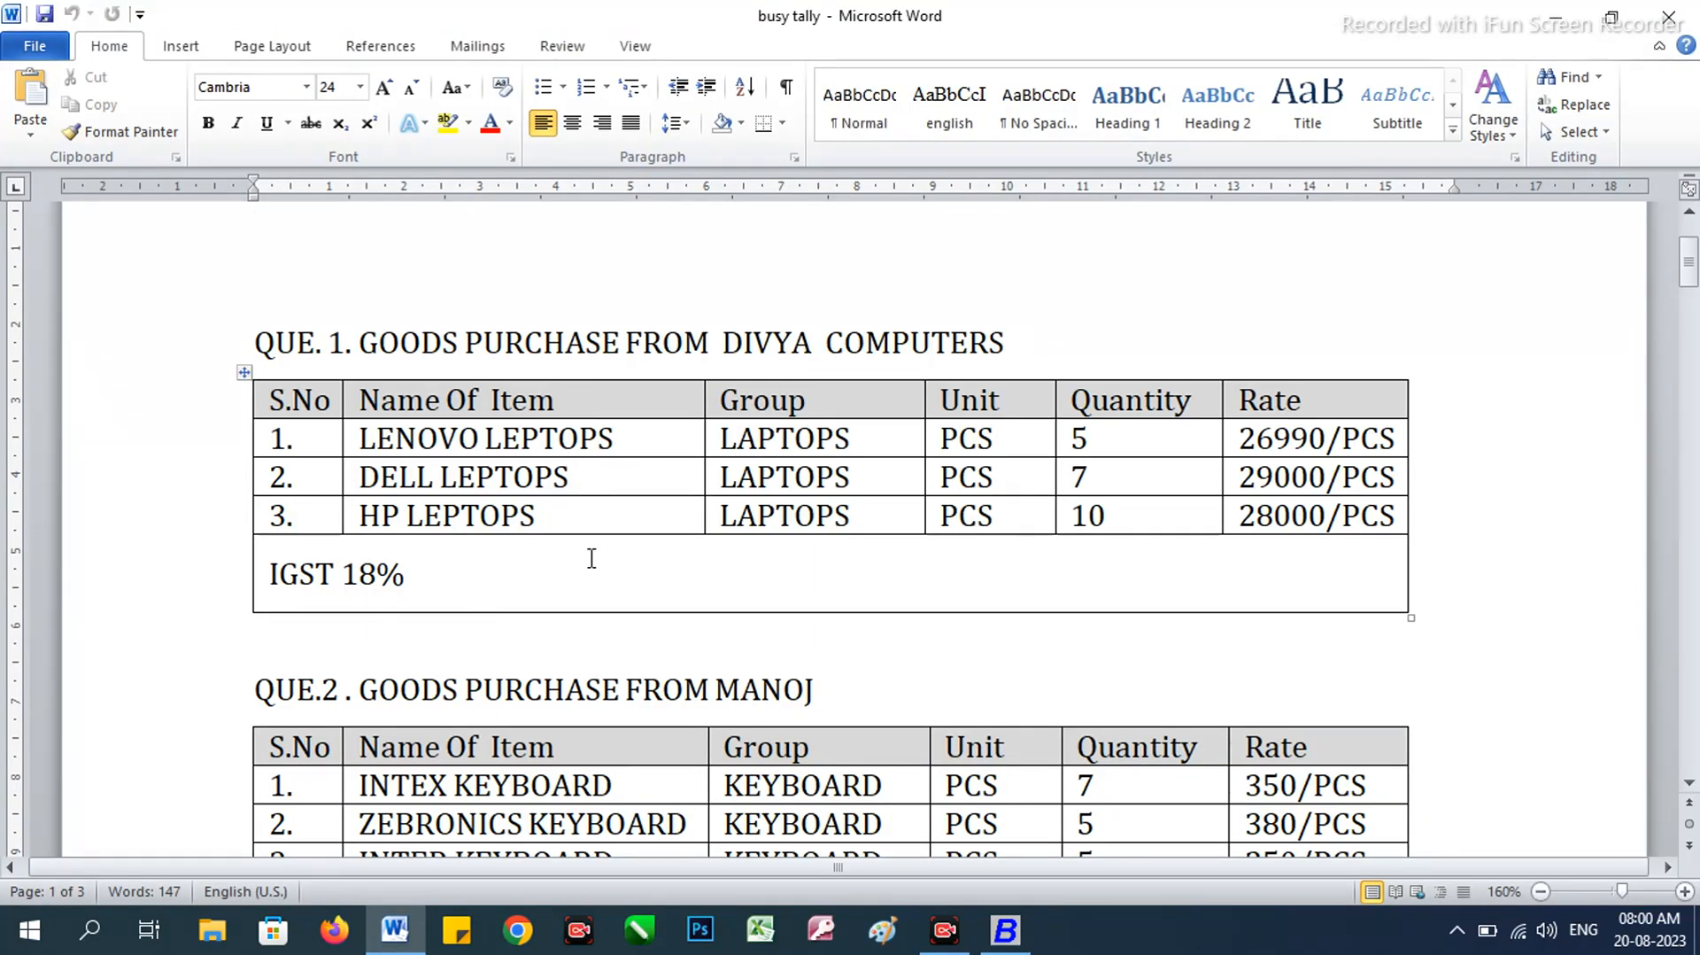
key("alt+Tab")
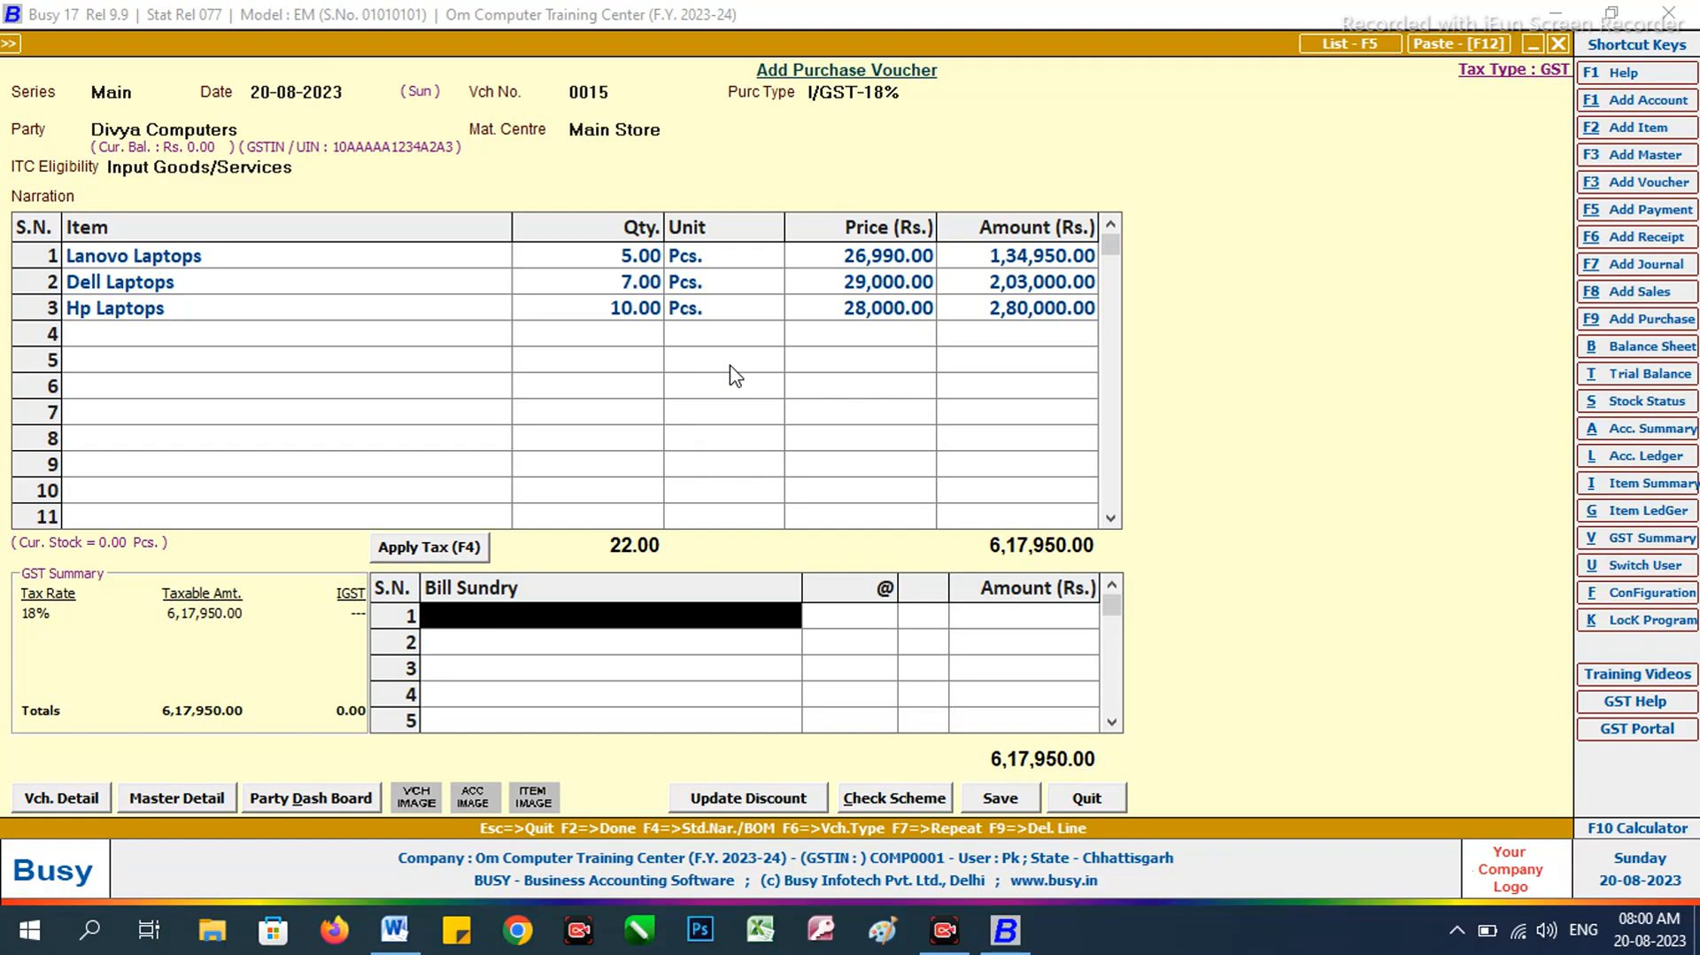
type("i")
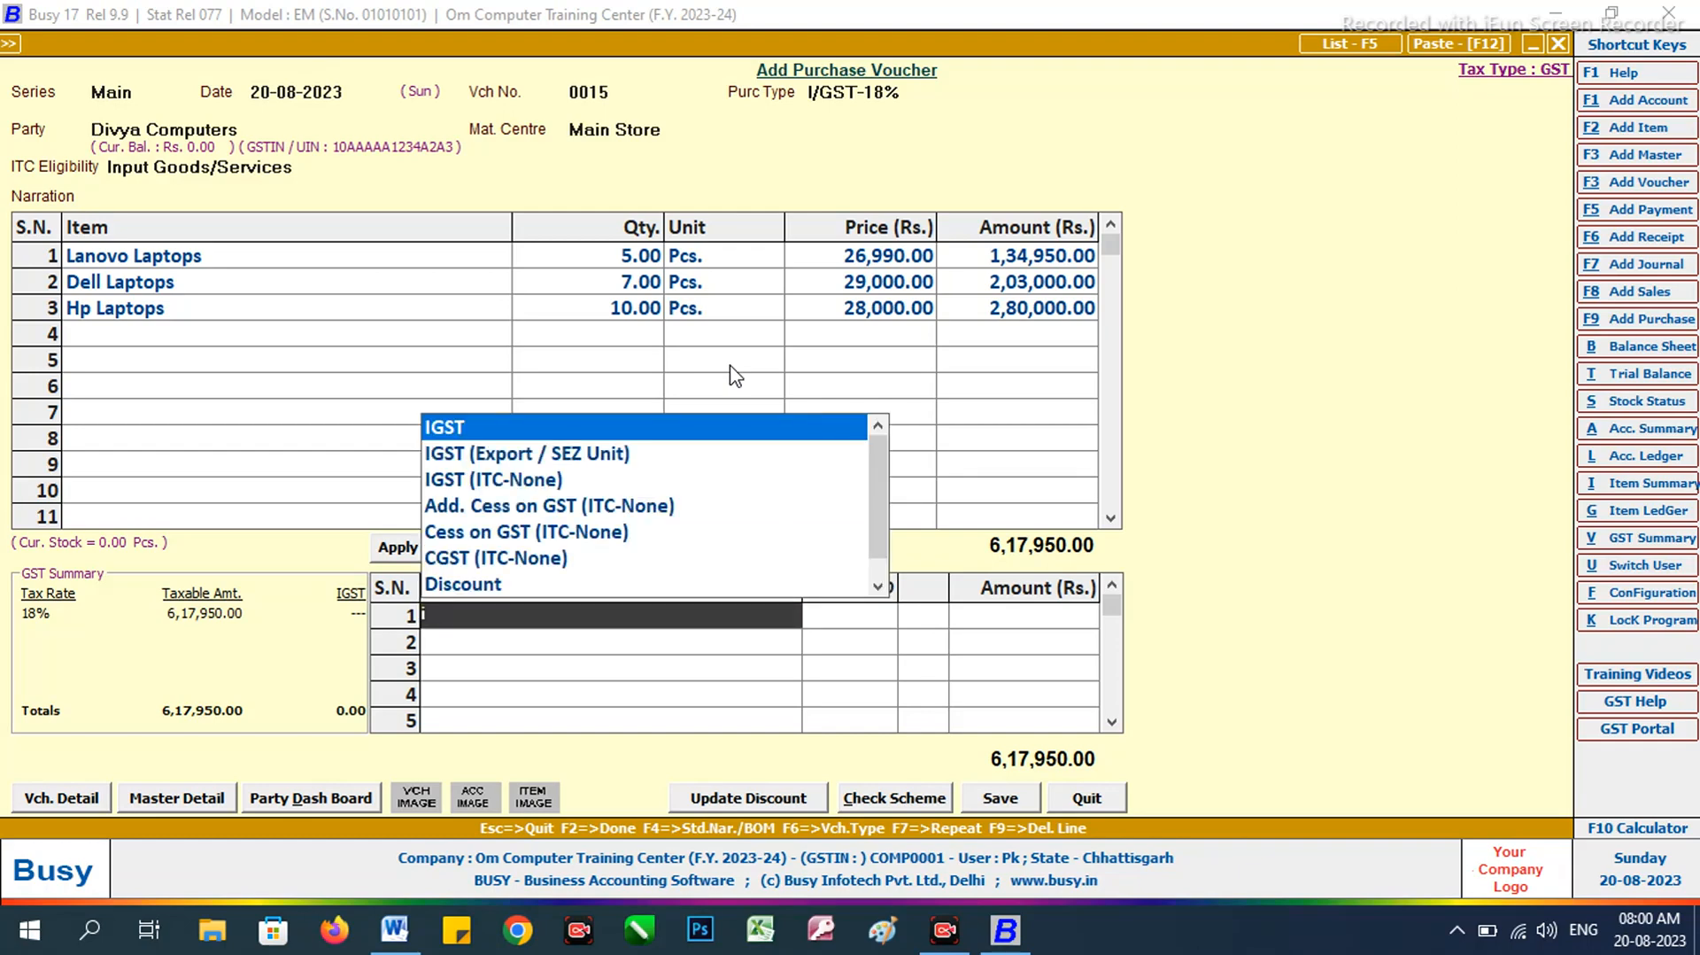
key("Return")
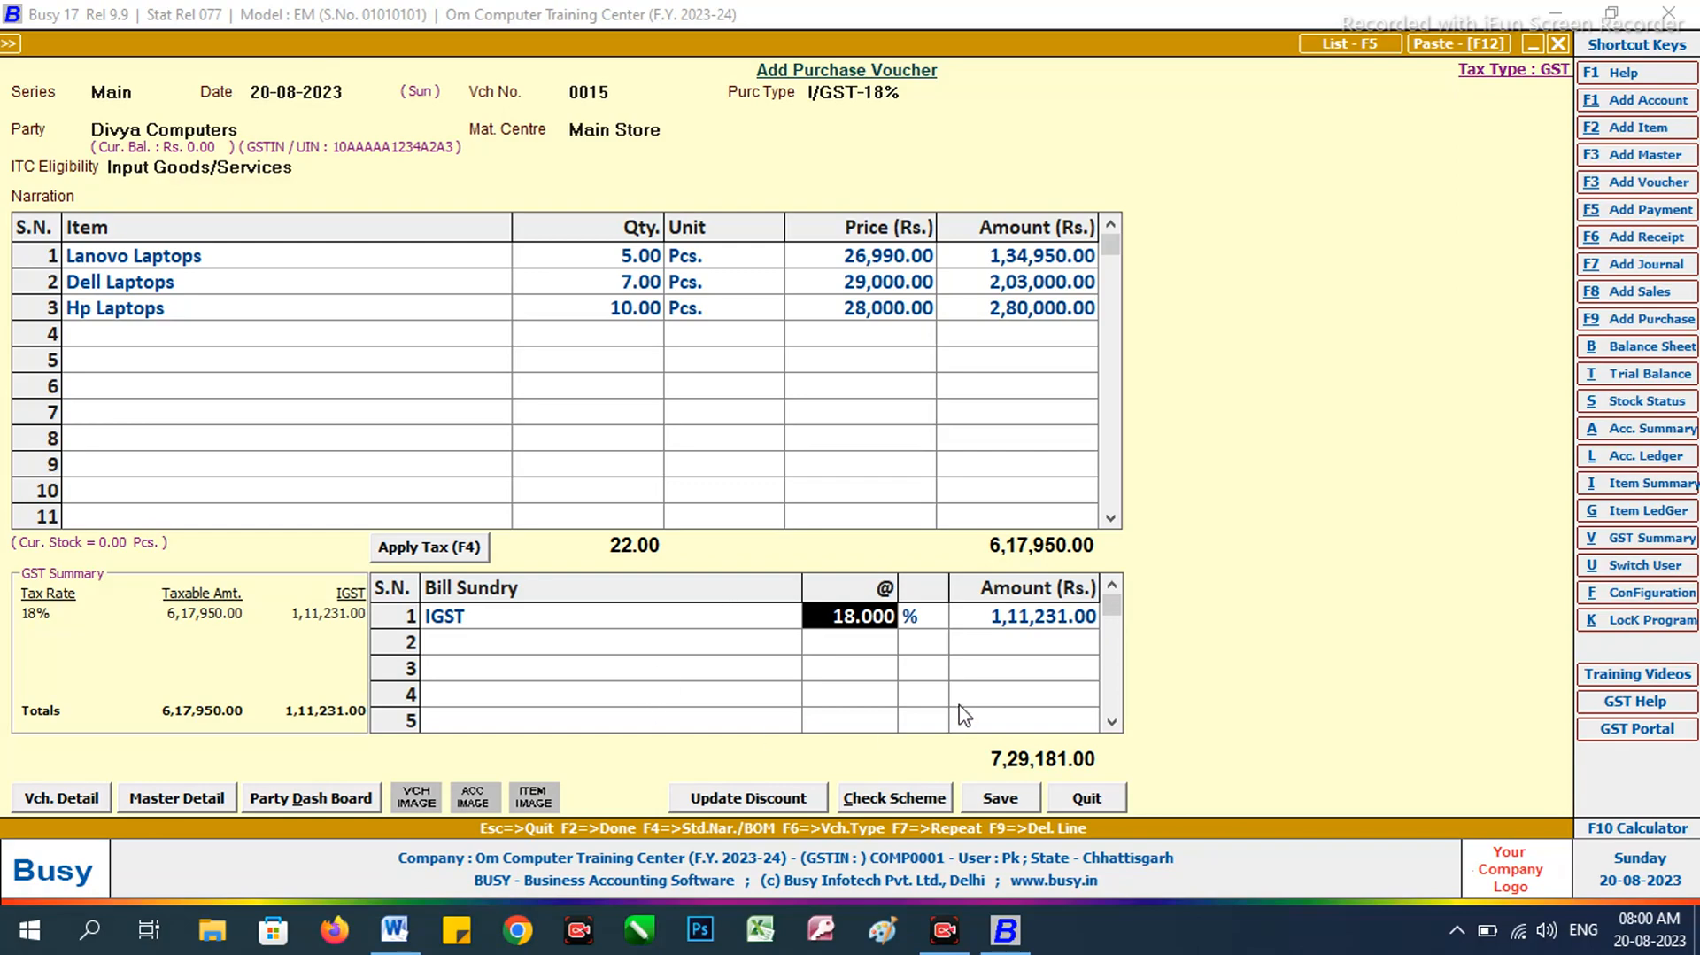
Step: Save the purchase voucher despite the GSTIN warning, accepting the default GST bill details and new bill reference and leaving transport details blank
left_click(998, 801)
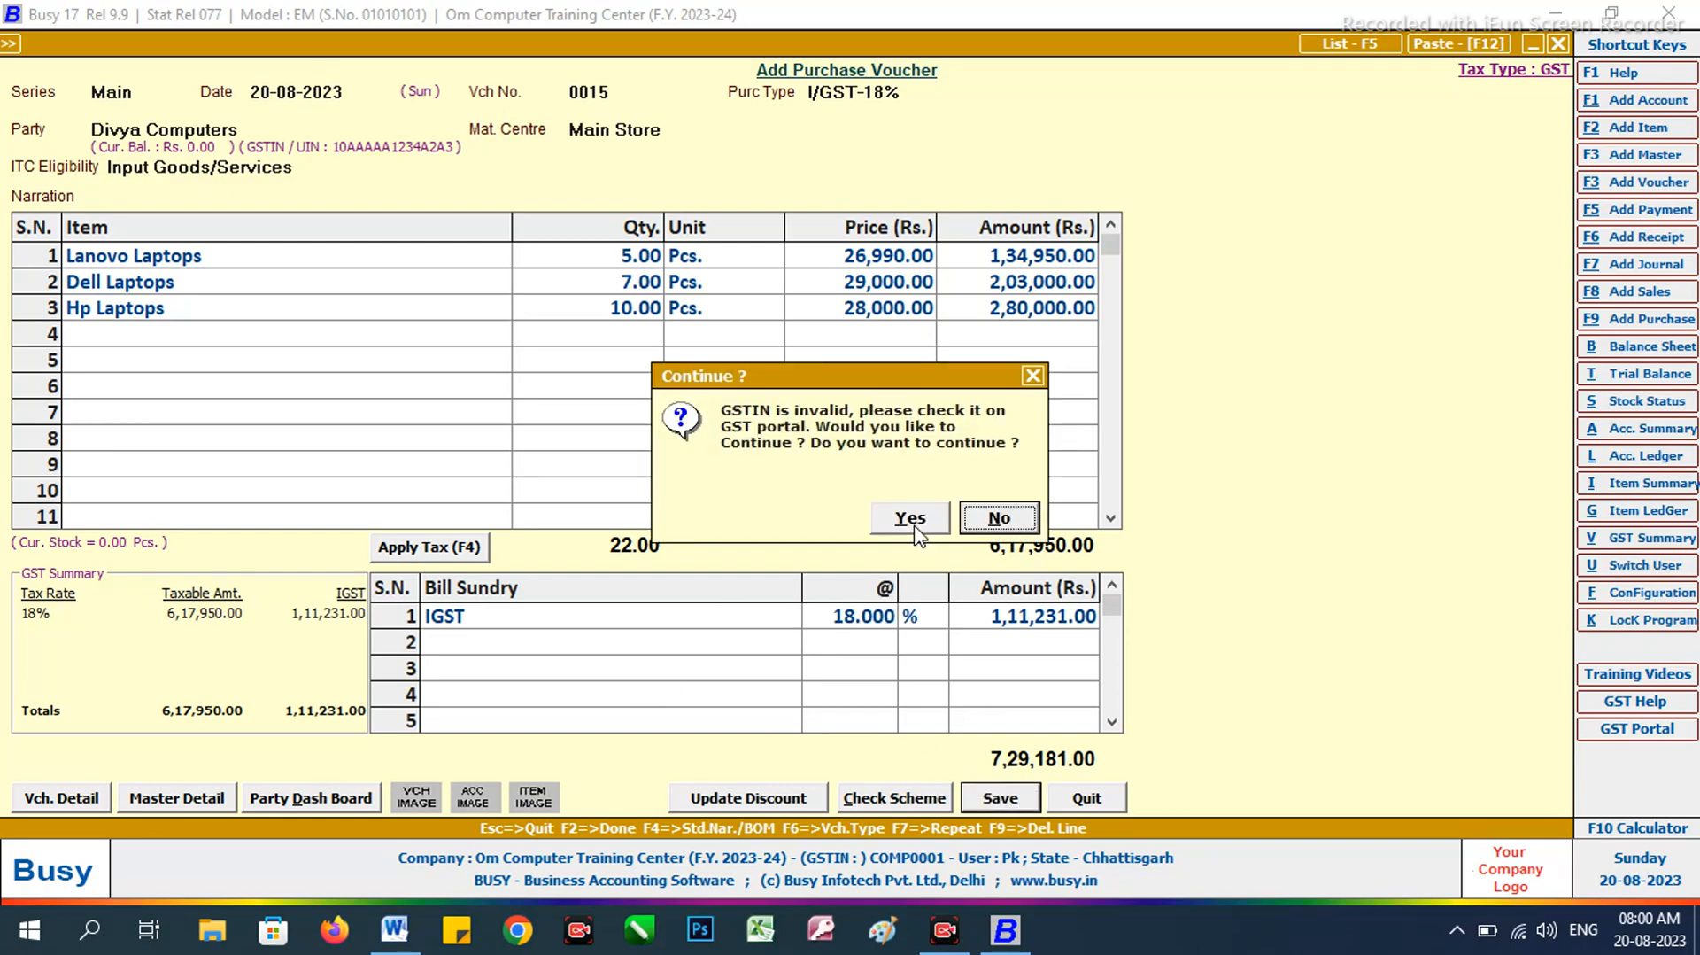
left_click(911, 519)
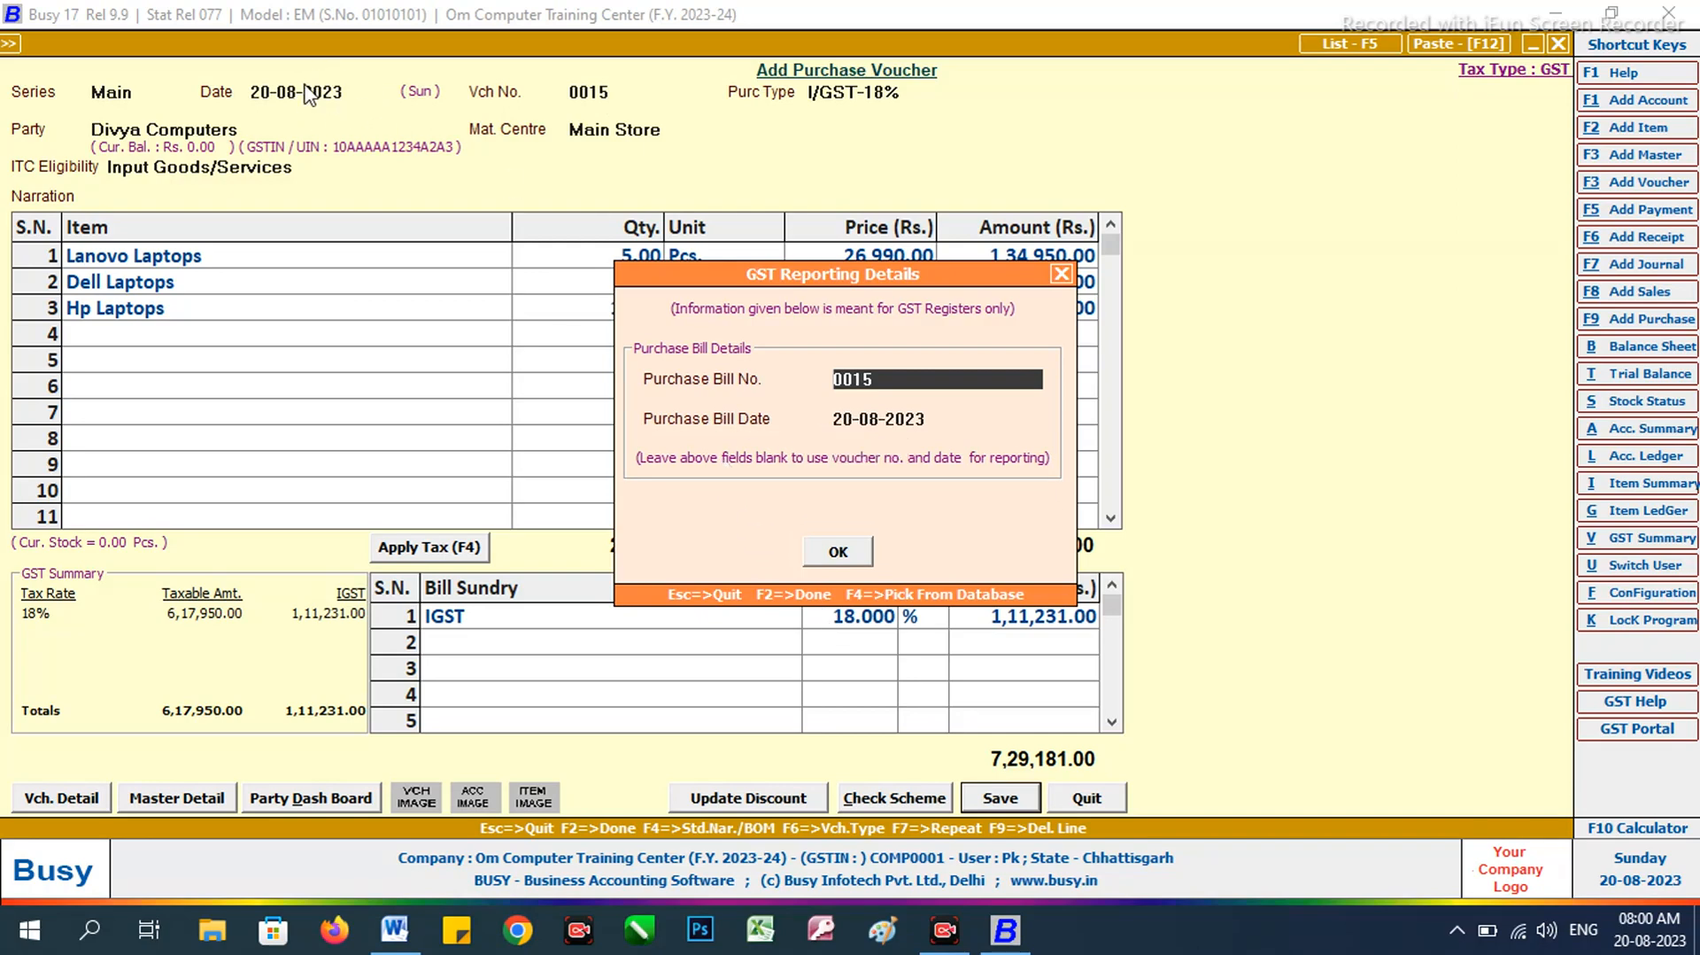
left_click(850, 555)
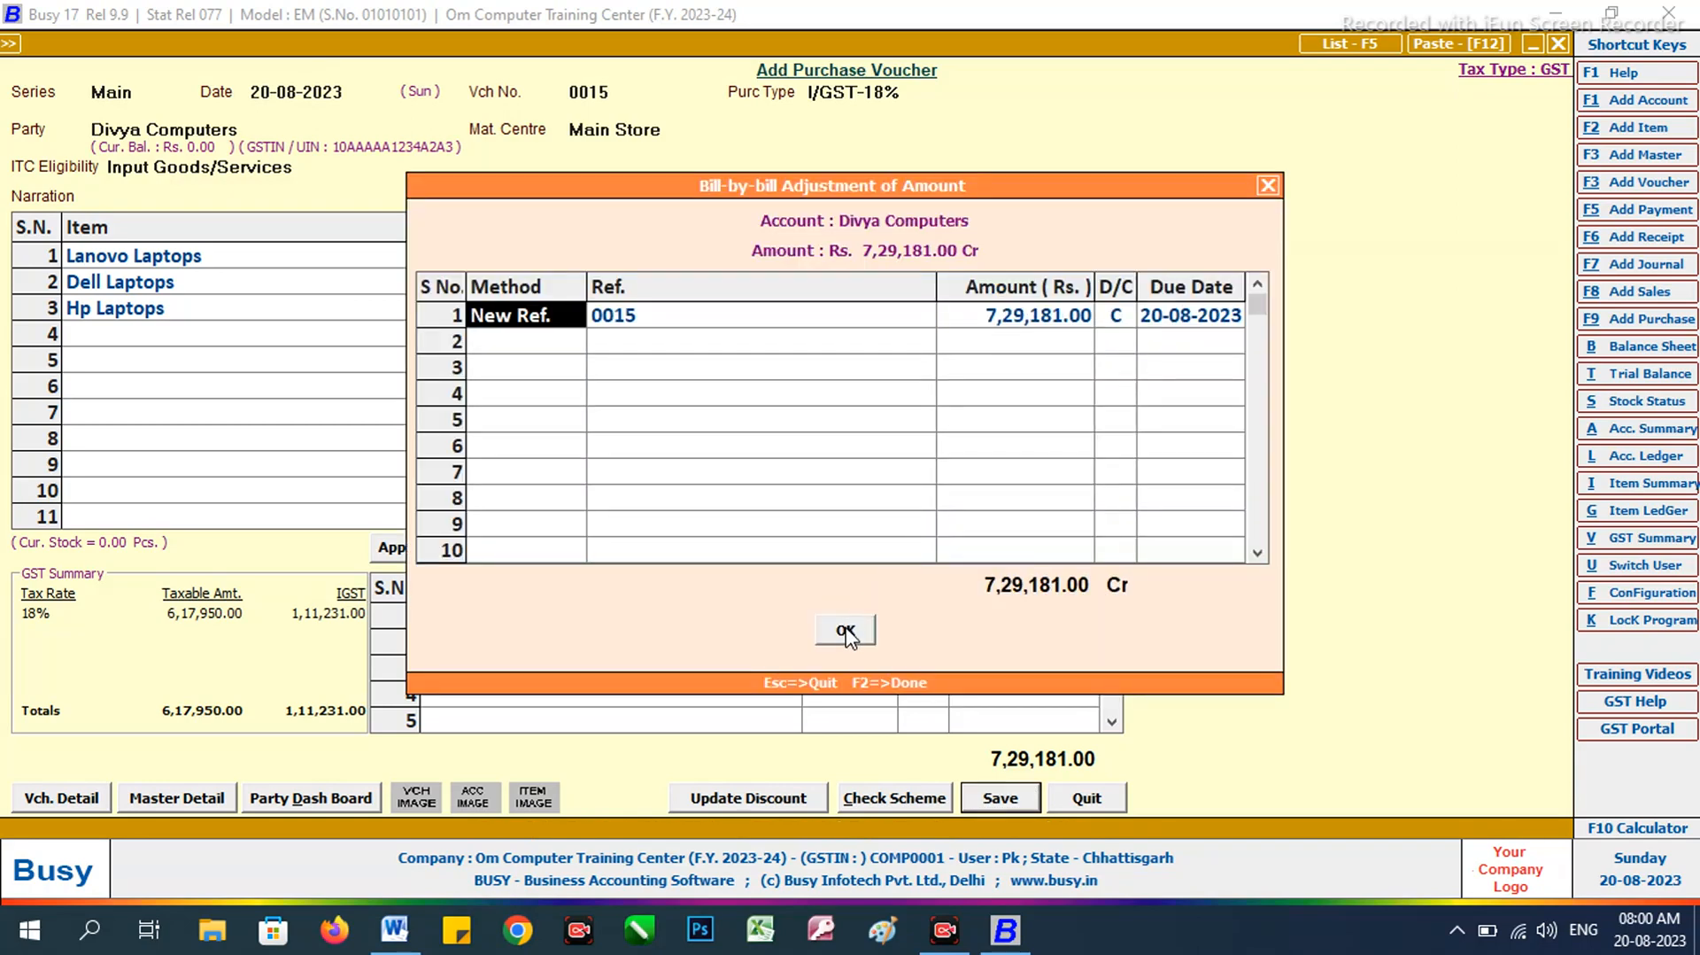
left_click(846, 635)
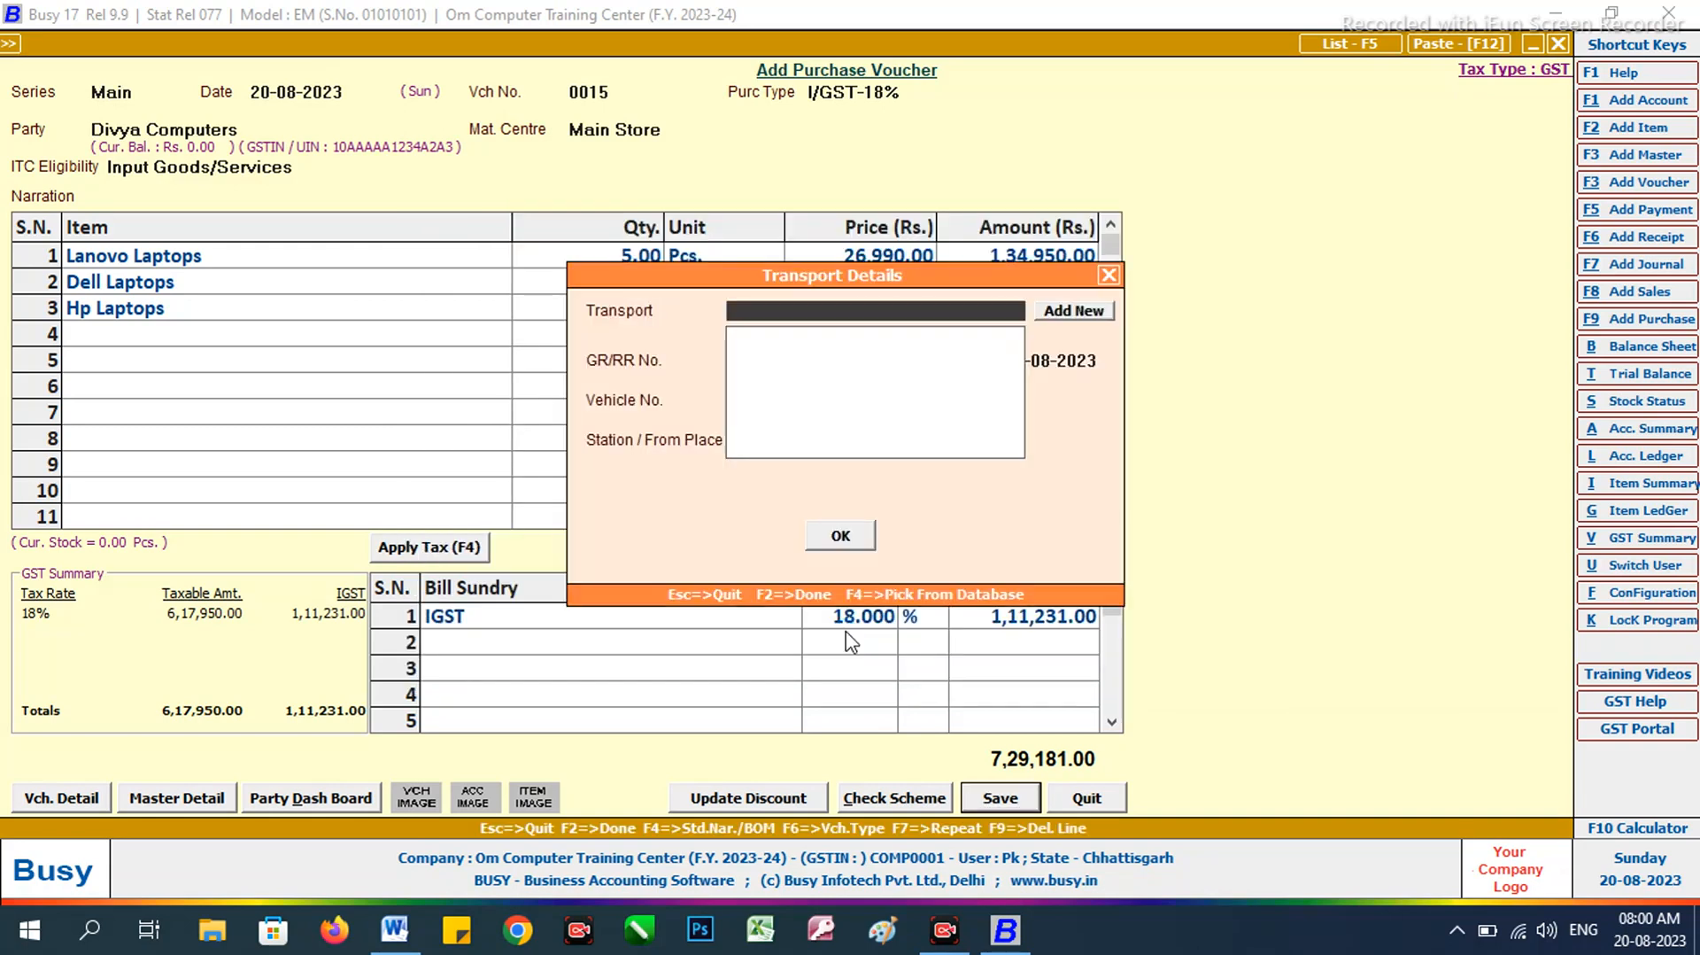
left_click(856, 537)
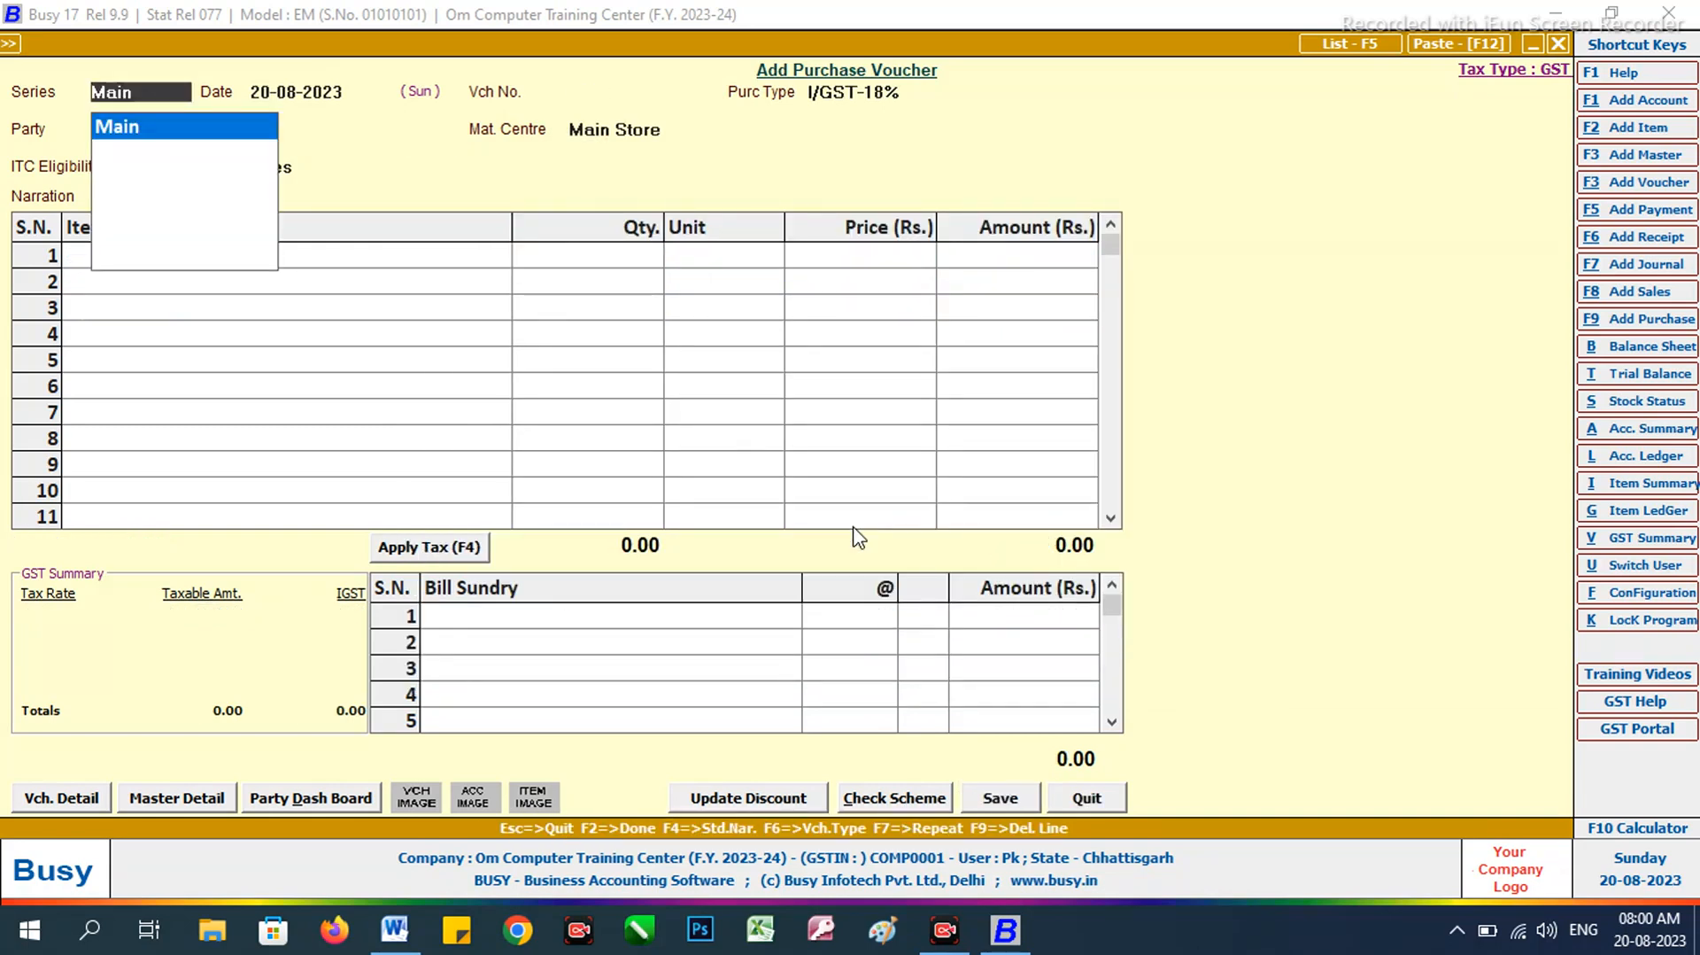
Step: Review question 2 in Word and start its purchase voucher with series Main, date 20-08-2023 and voucher number 0016
key("alt+Tab")
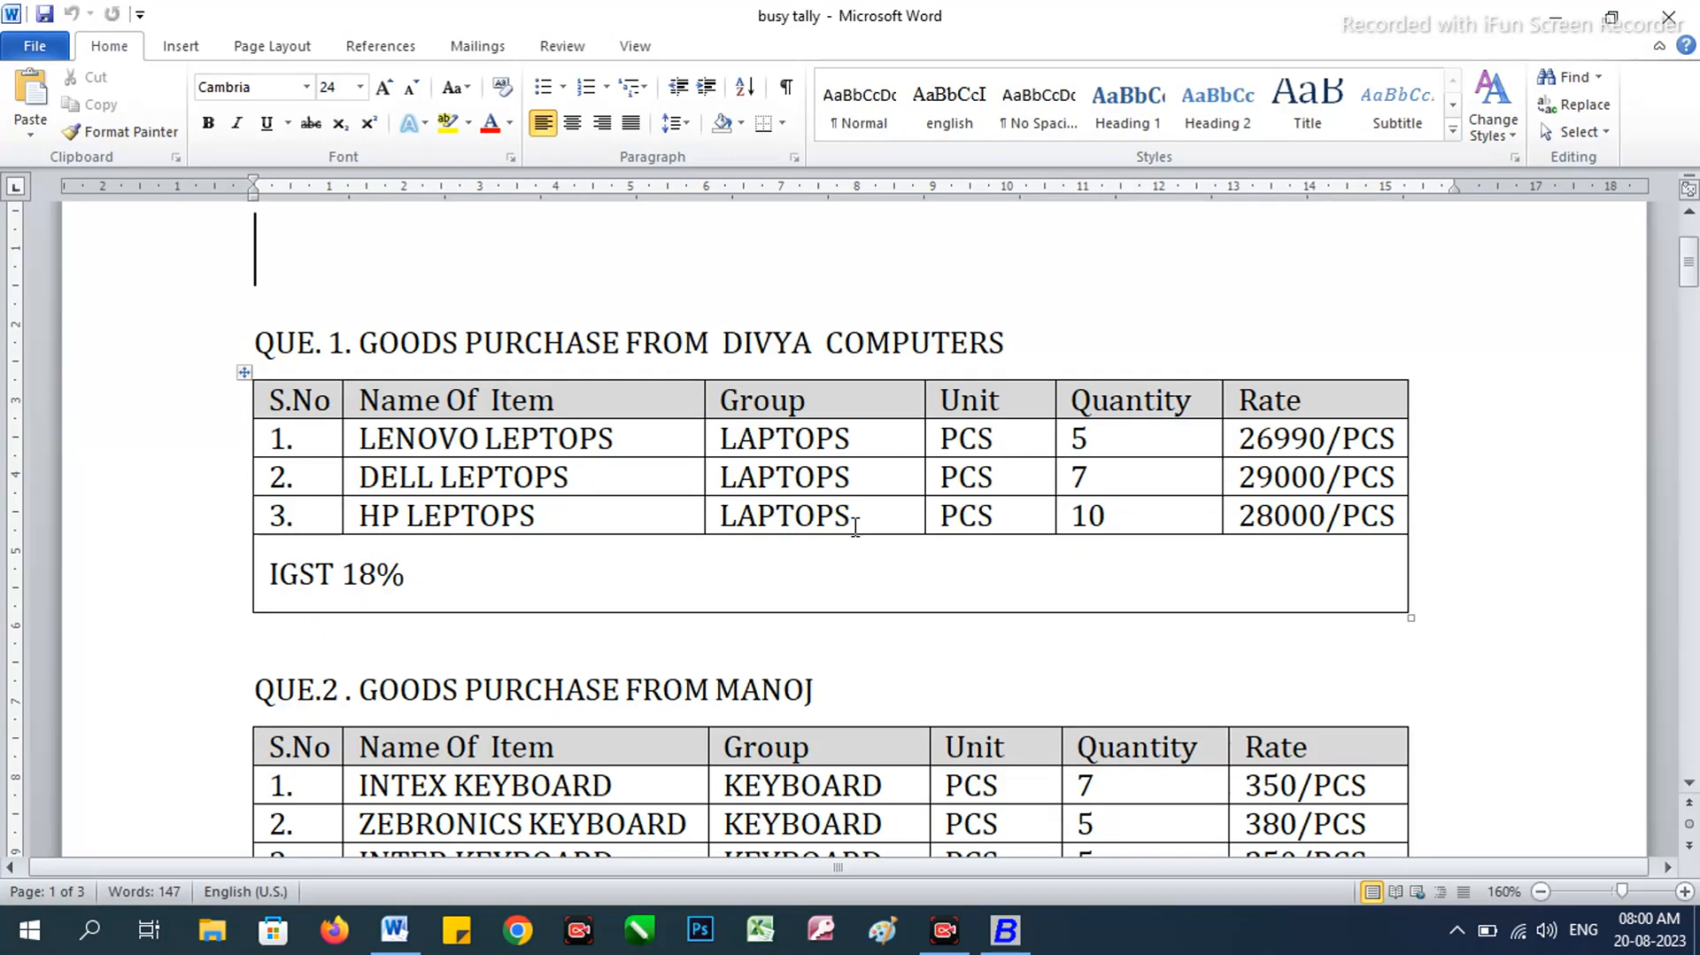
scroll(687, 660, "down", 2)
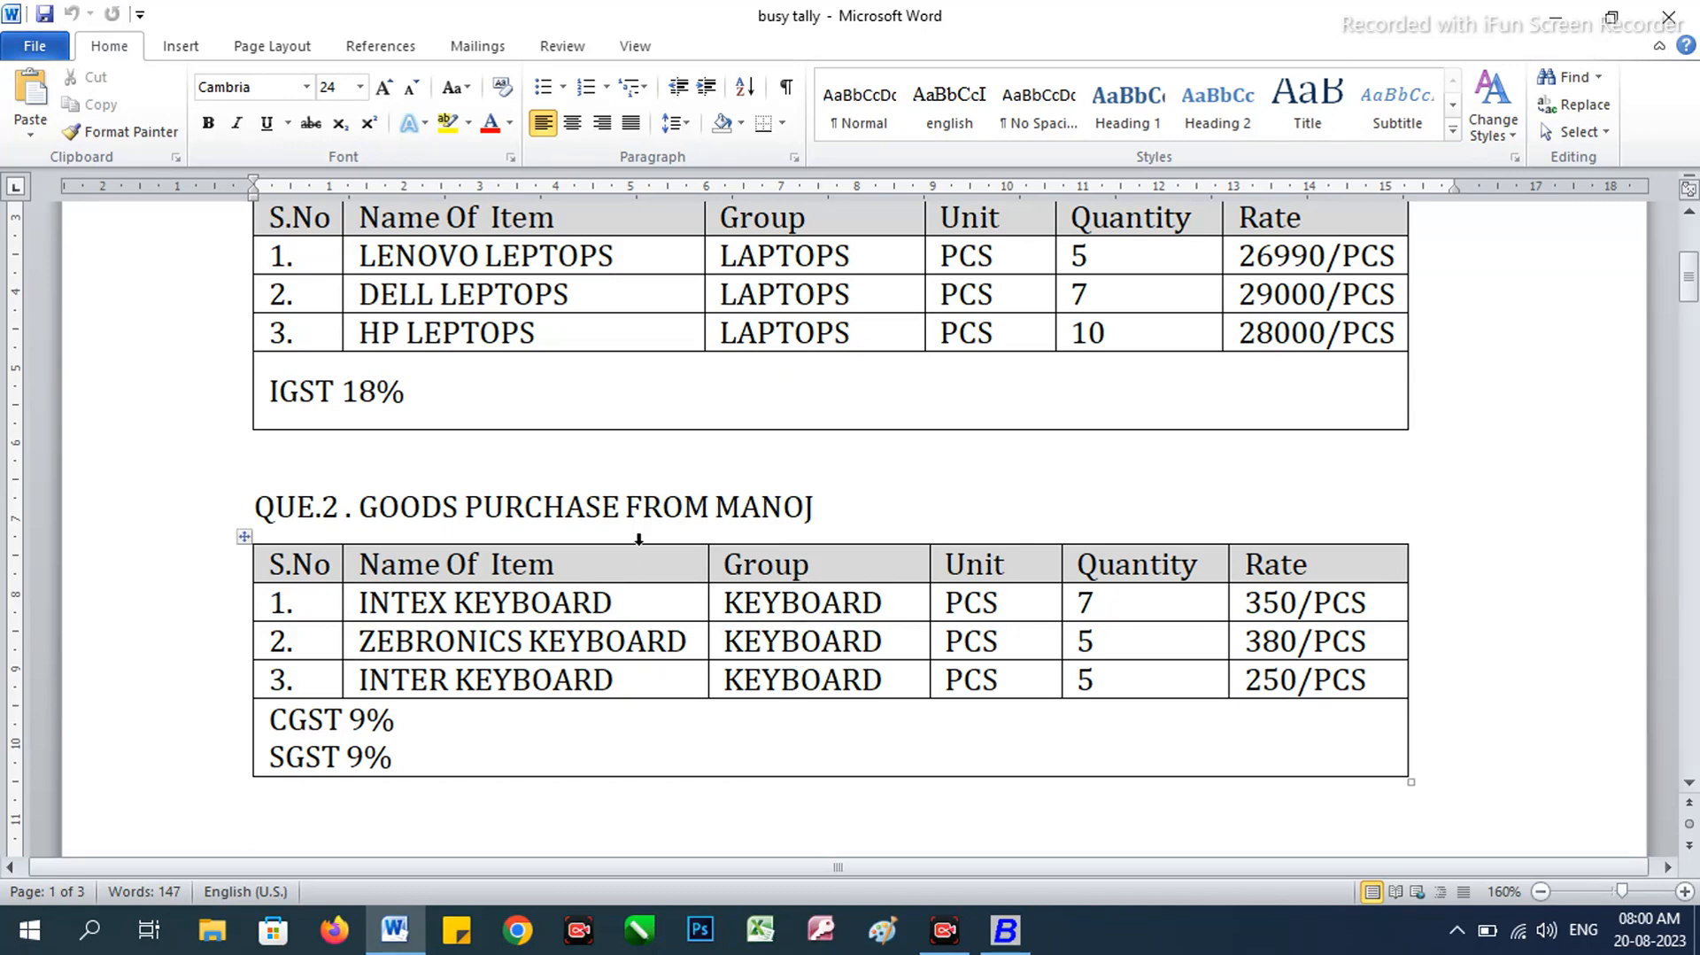
key("alt+Tab")
key("Return")
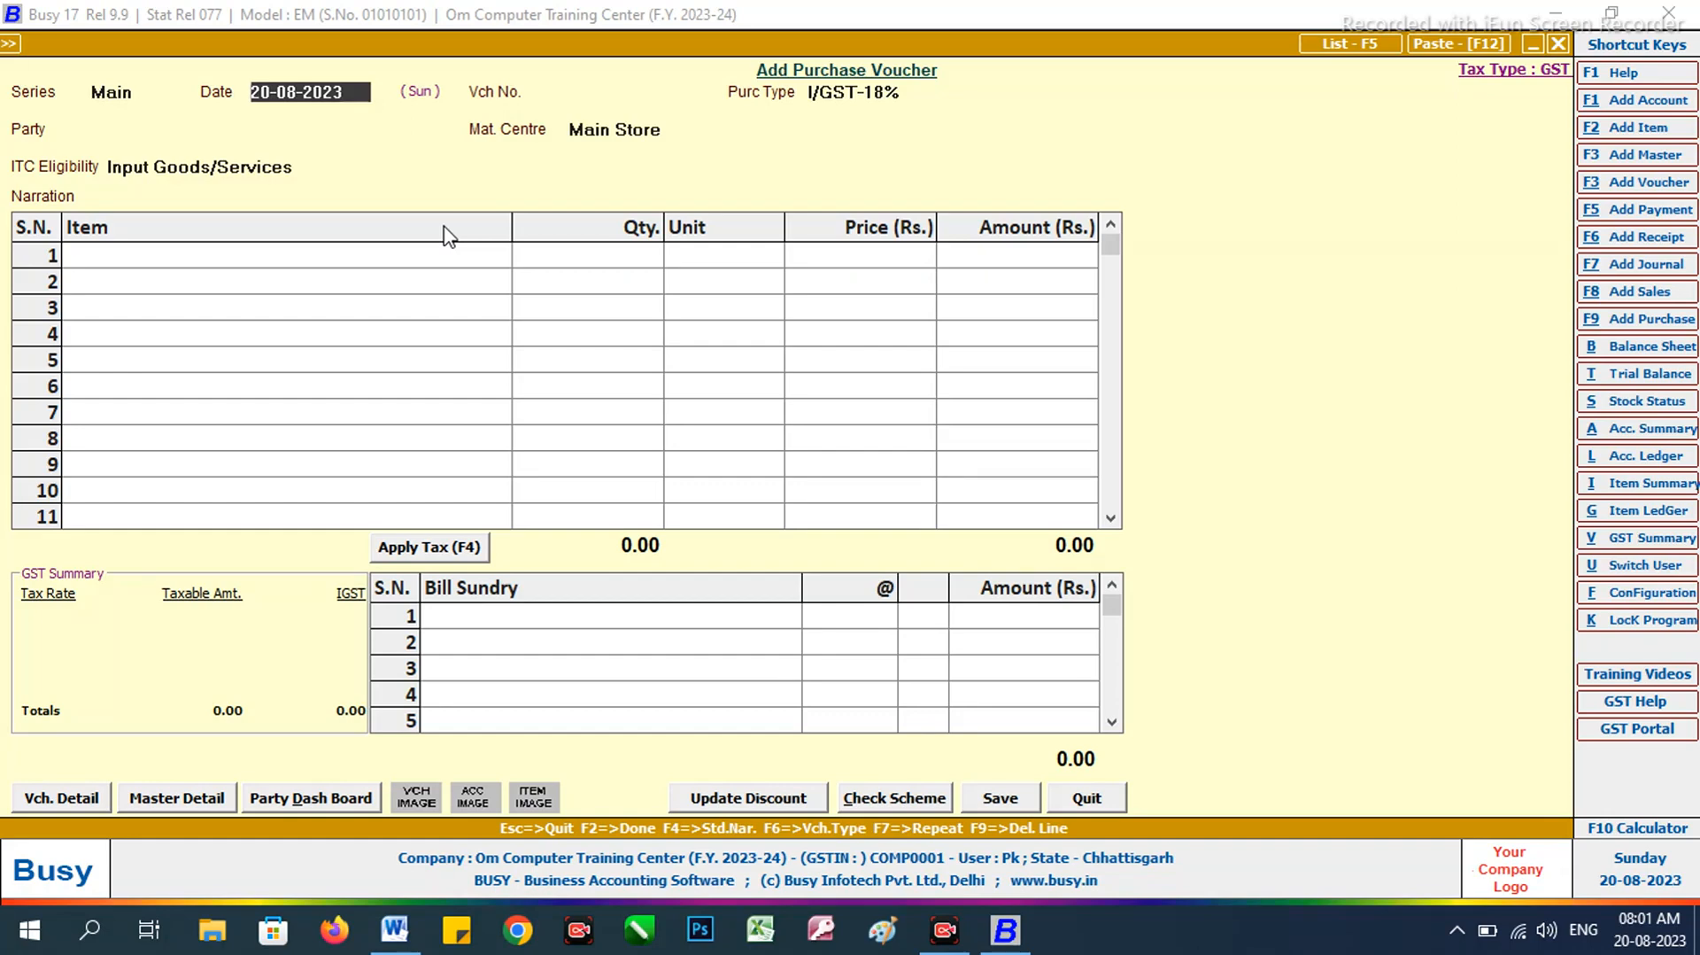
key("Return")
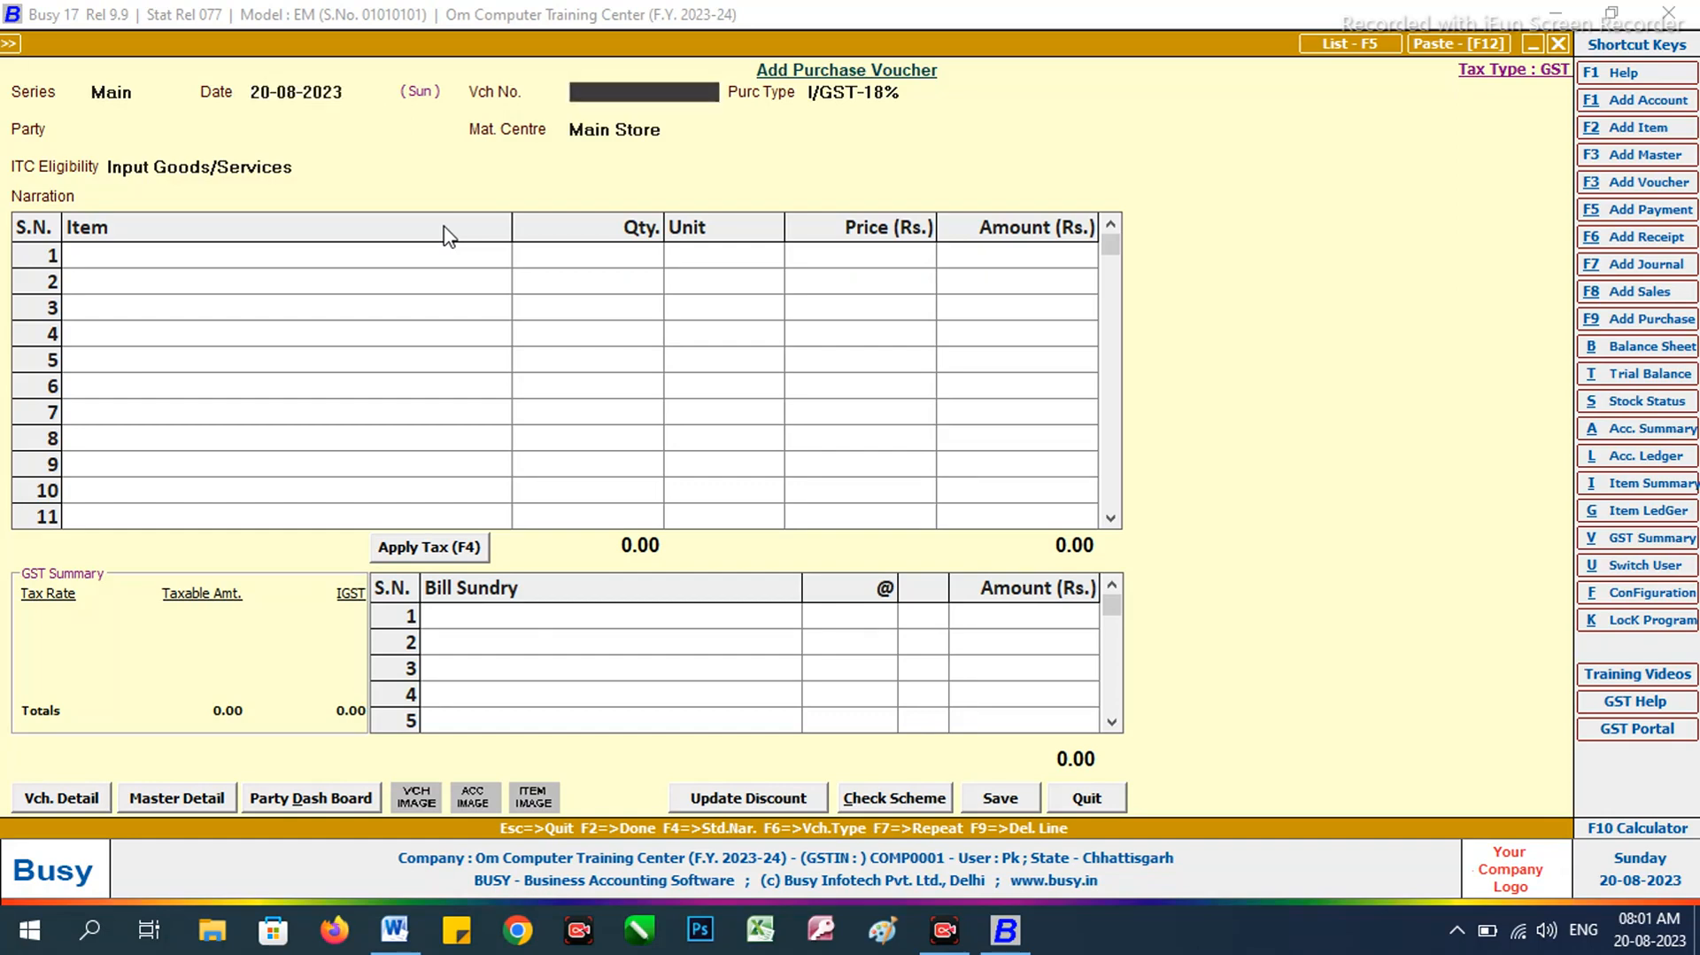
type("016")
key("Return")
Step: Check question 2's tax in Word and set the voucher's purchase type to L/GST-18%
key("alt+Tab")
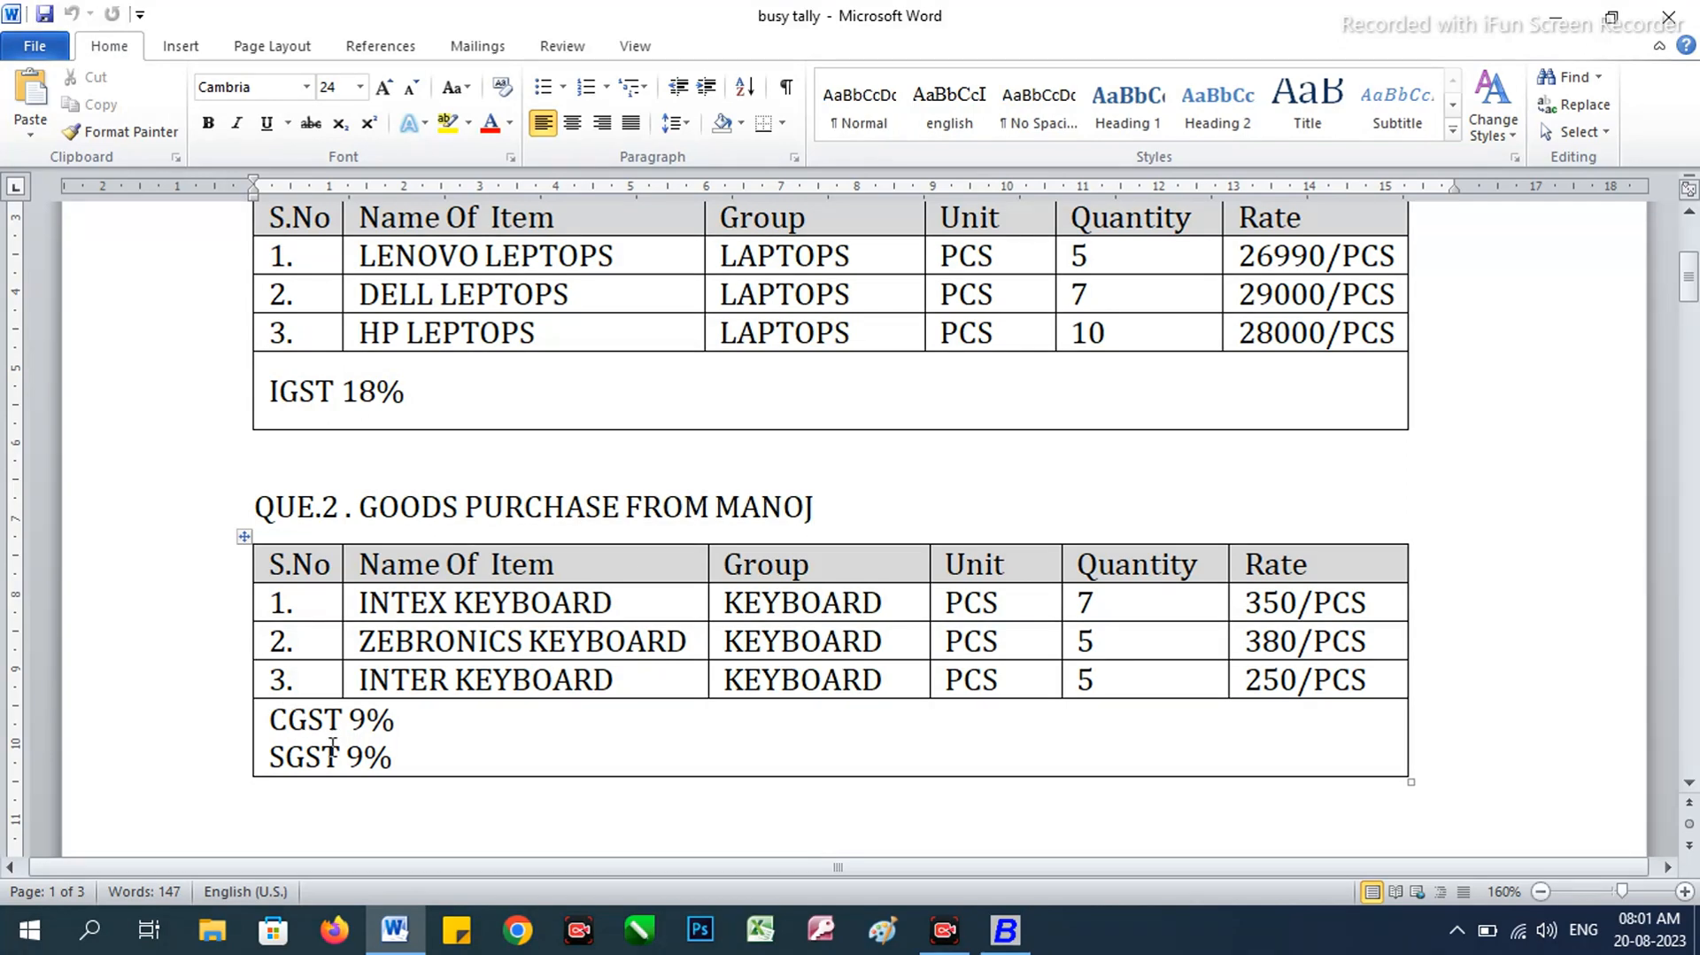
key("alt+Tab")
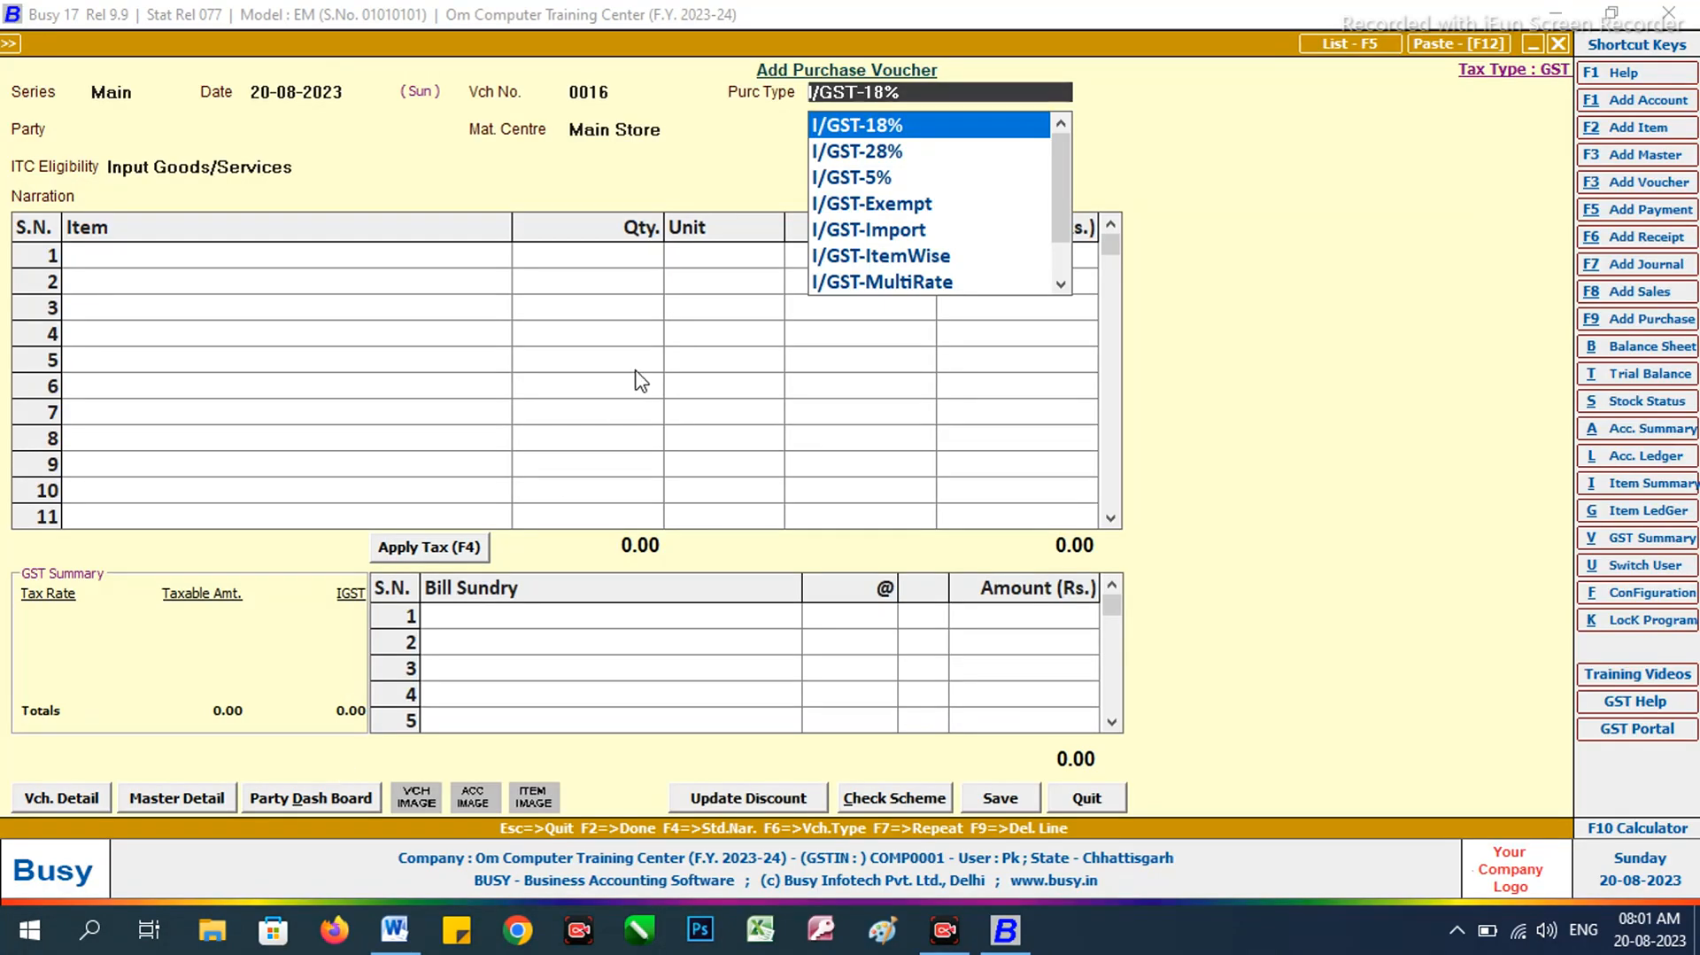
type("l")
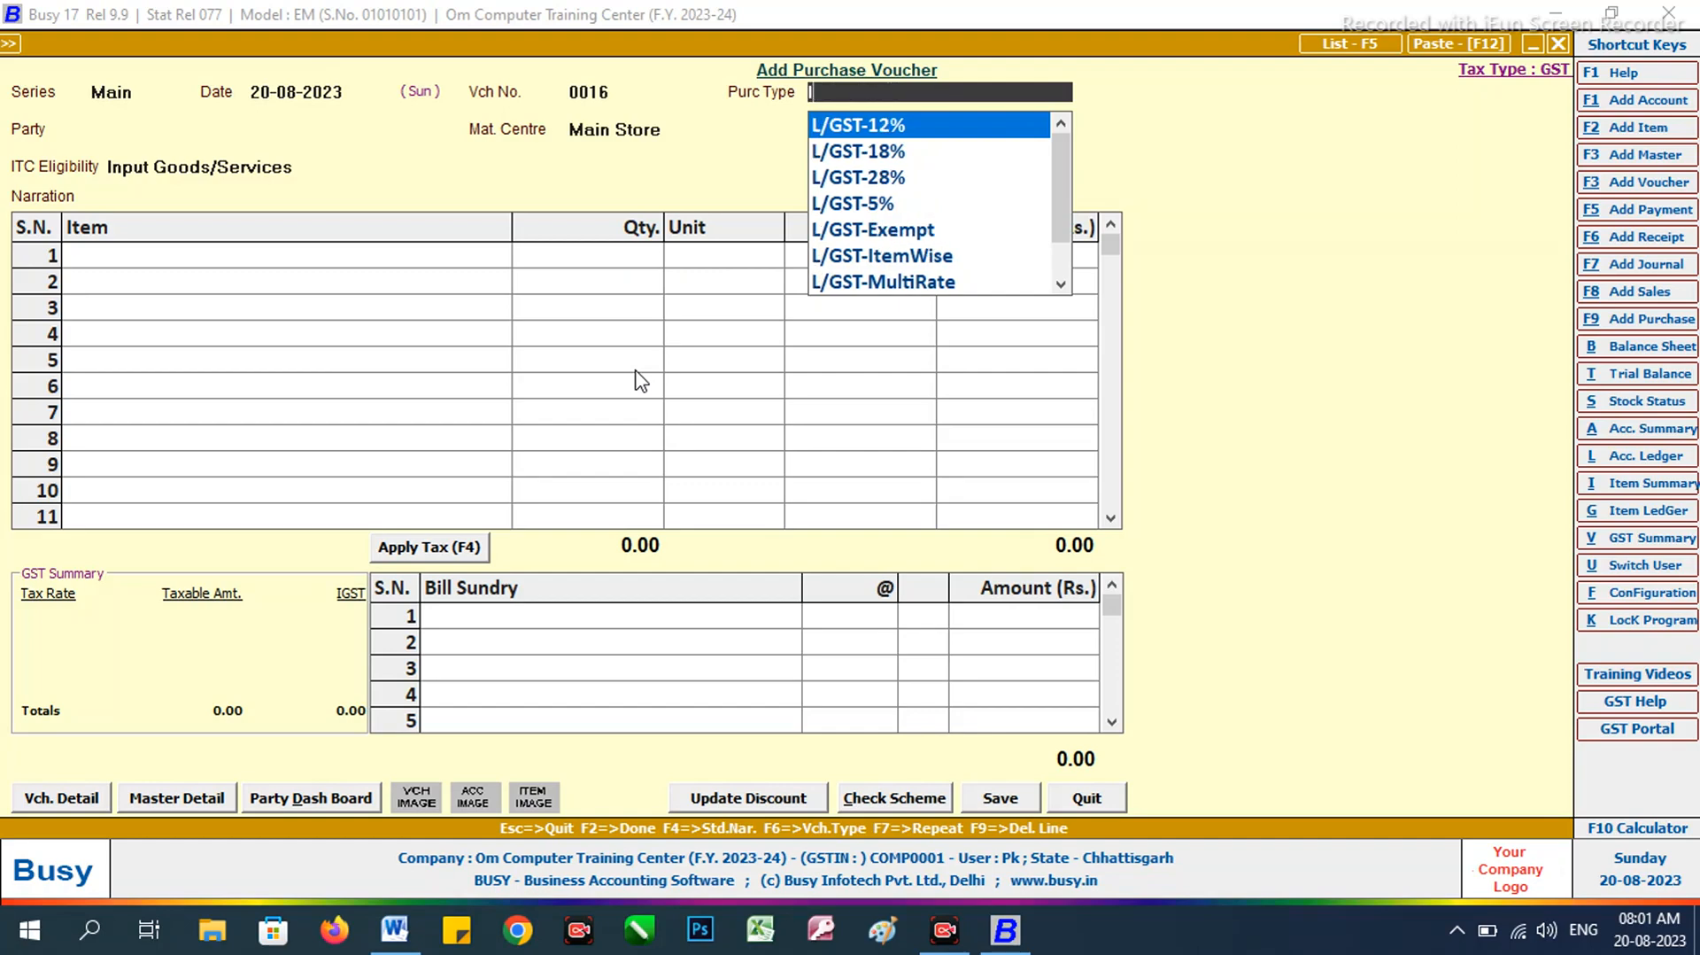
key("Down")
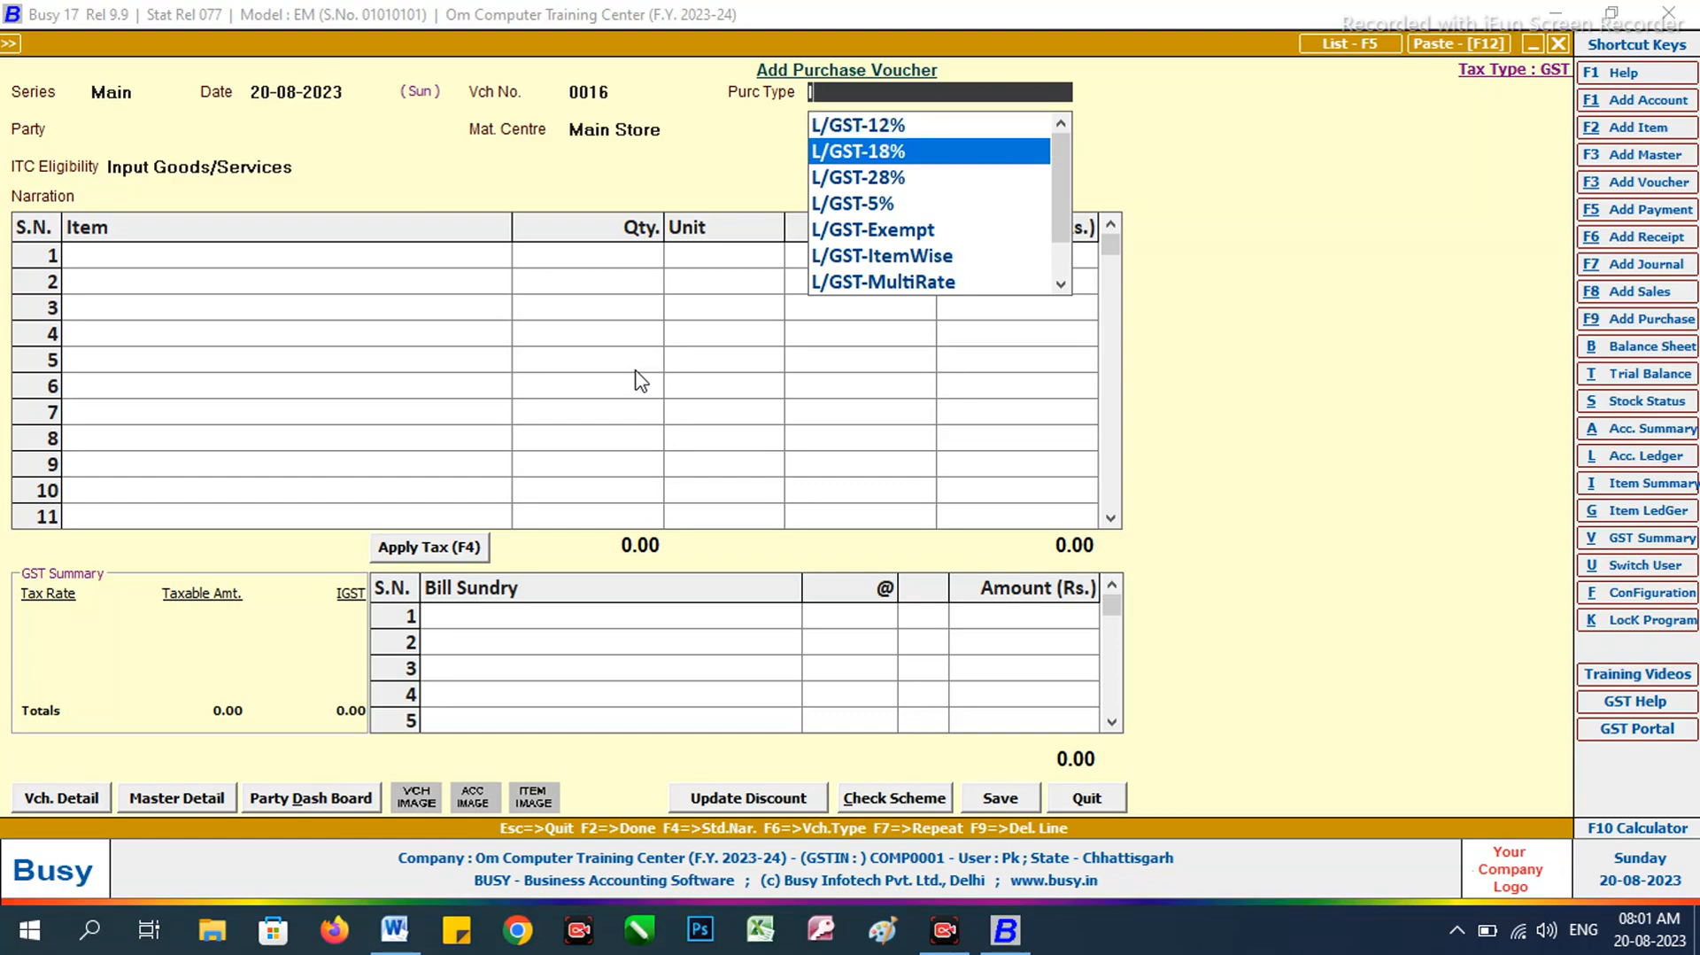
key("Return")
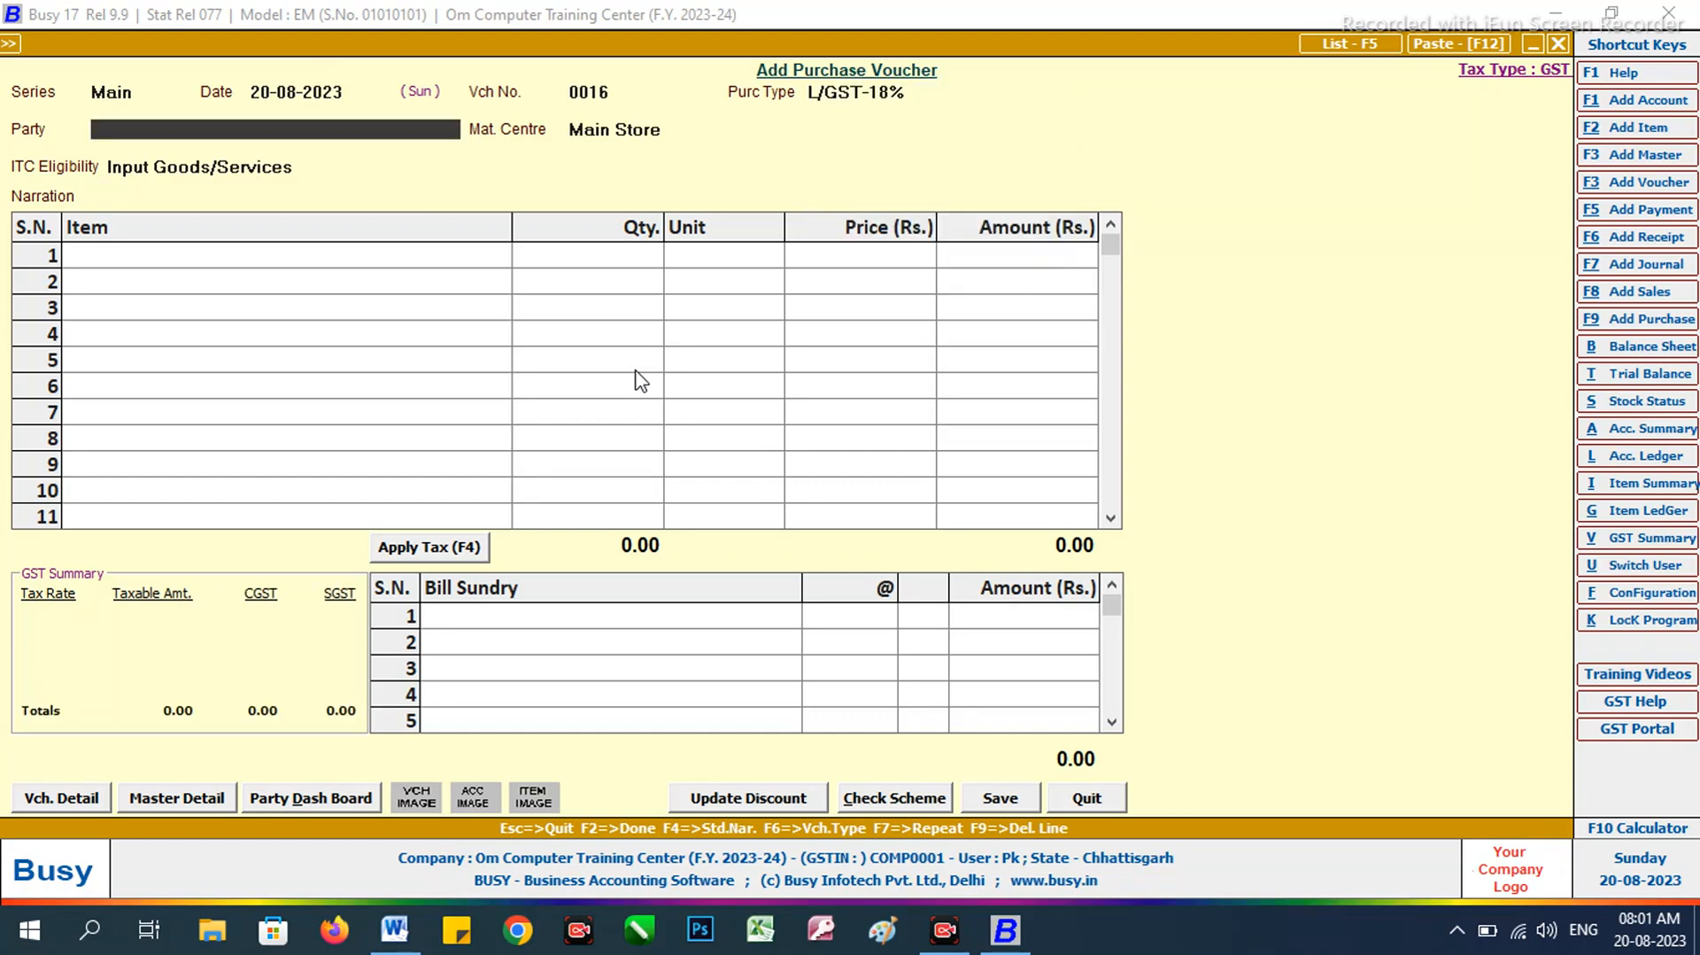
Step: Look up question 2's supplier in Word and add a party account with the supplier's name under Sundry Creditors
key("alt+Tab")
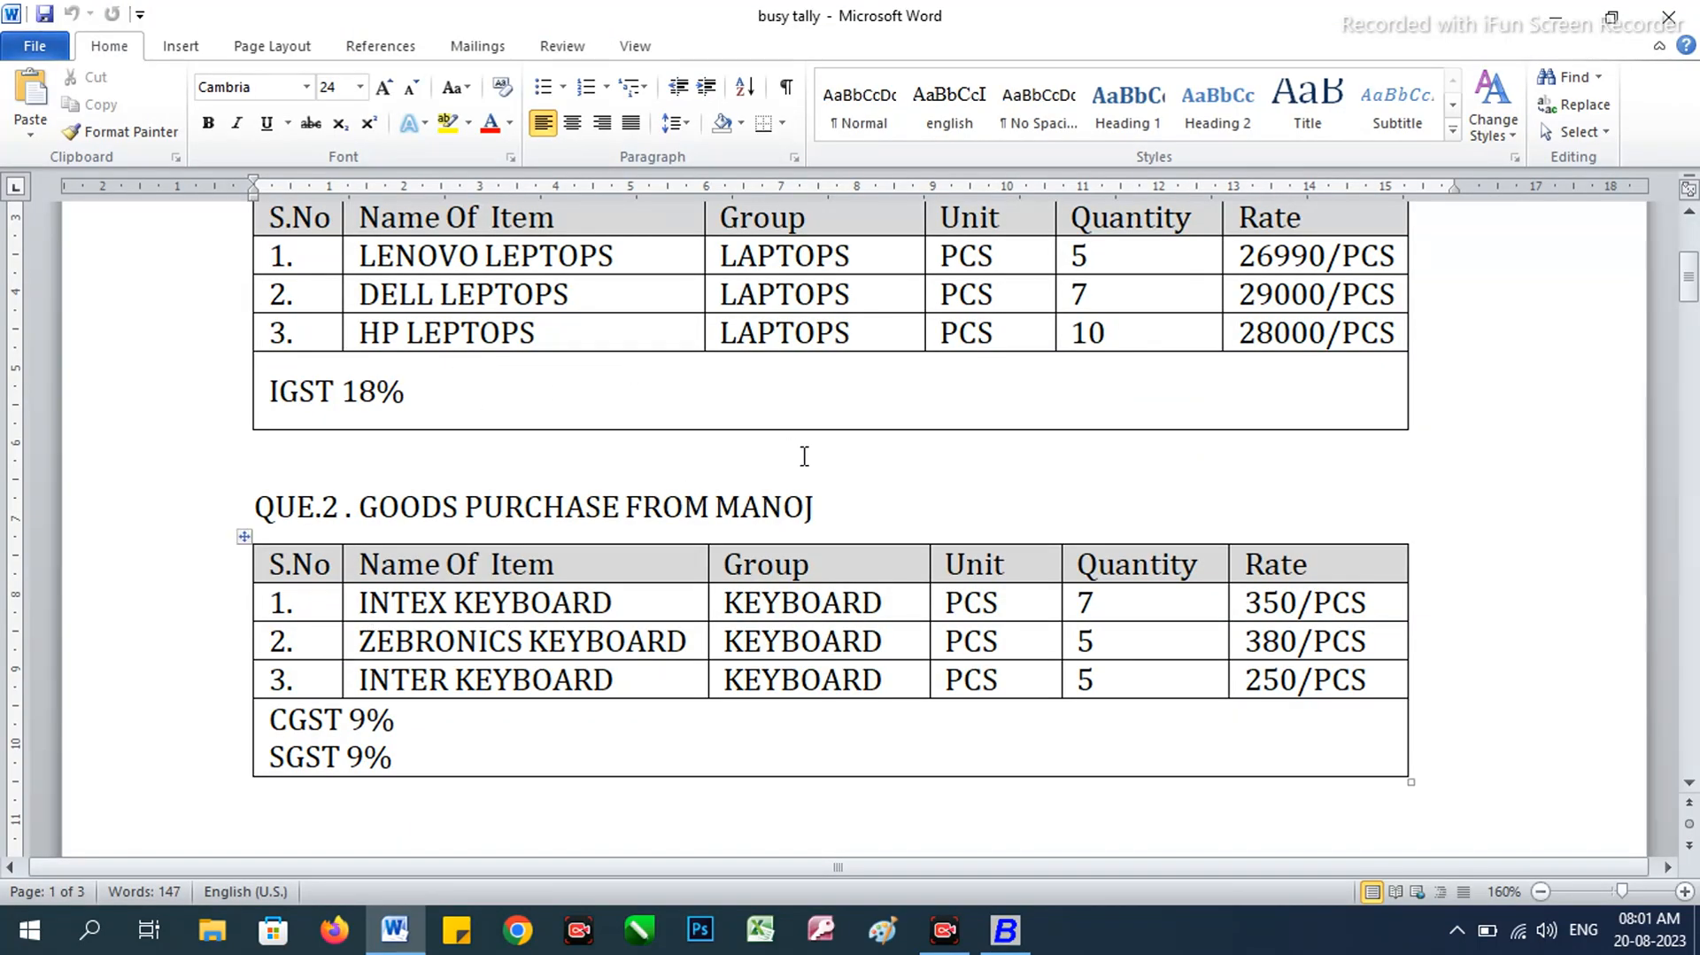
key("alt+Tab")
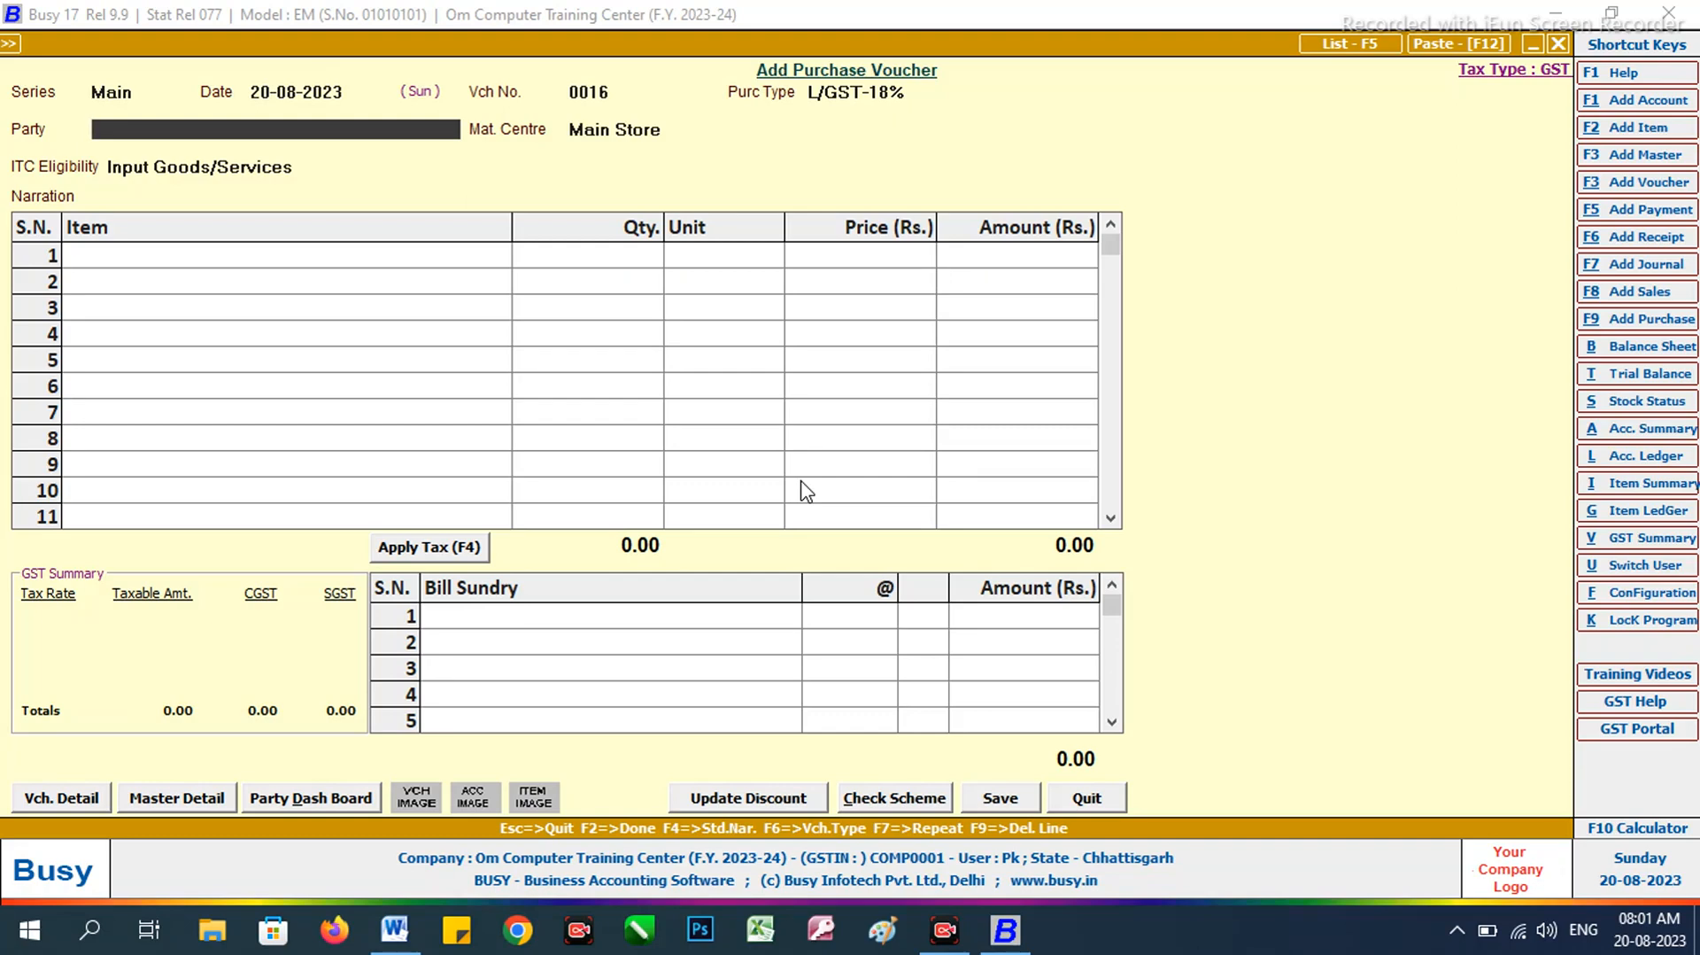
key("alt+F1")
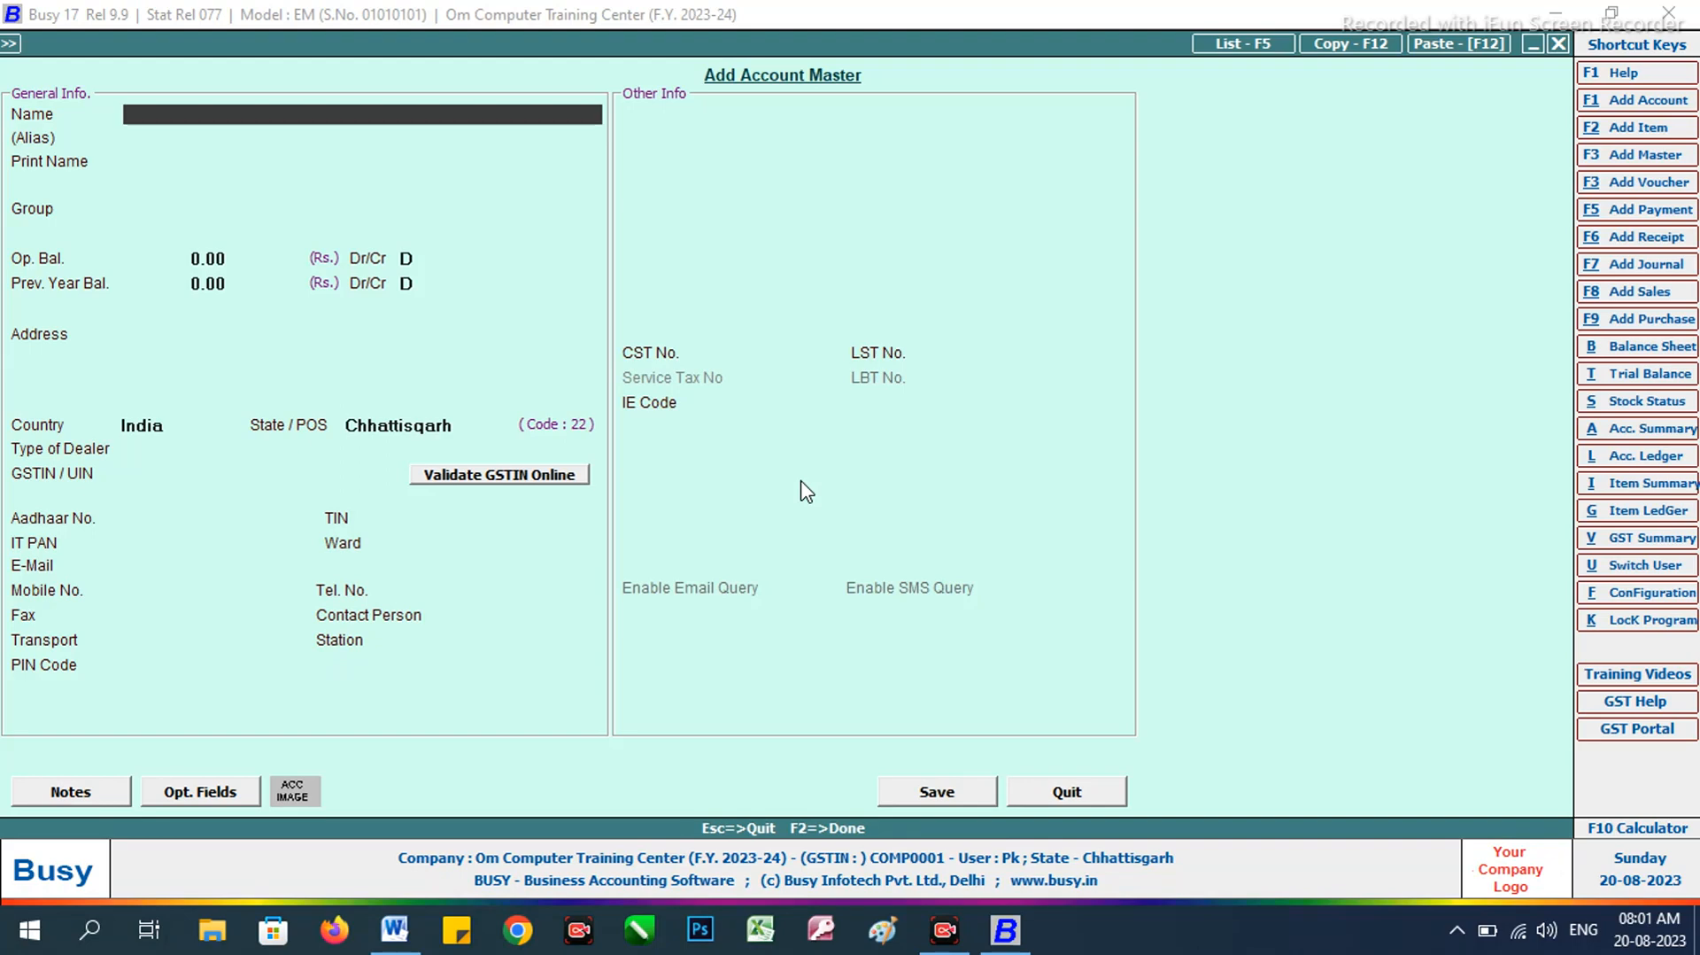
type("manoj")
key("Return")
key("Return")
key("Return")
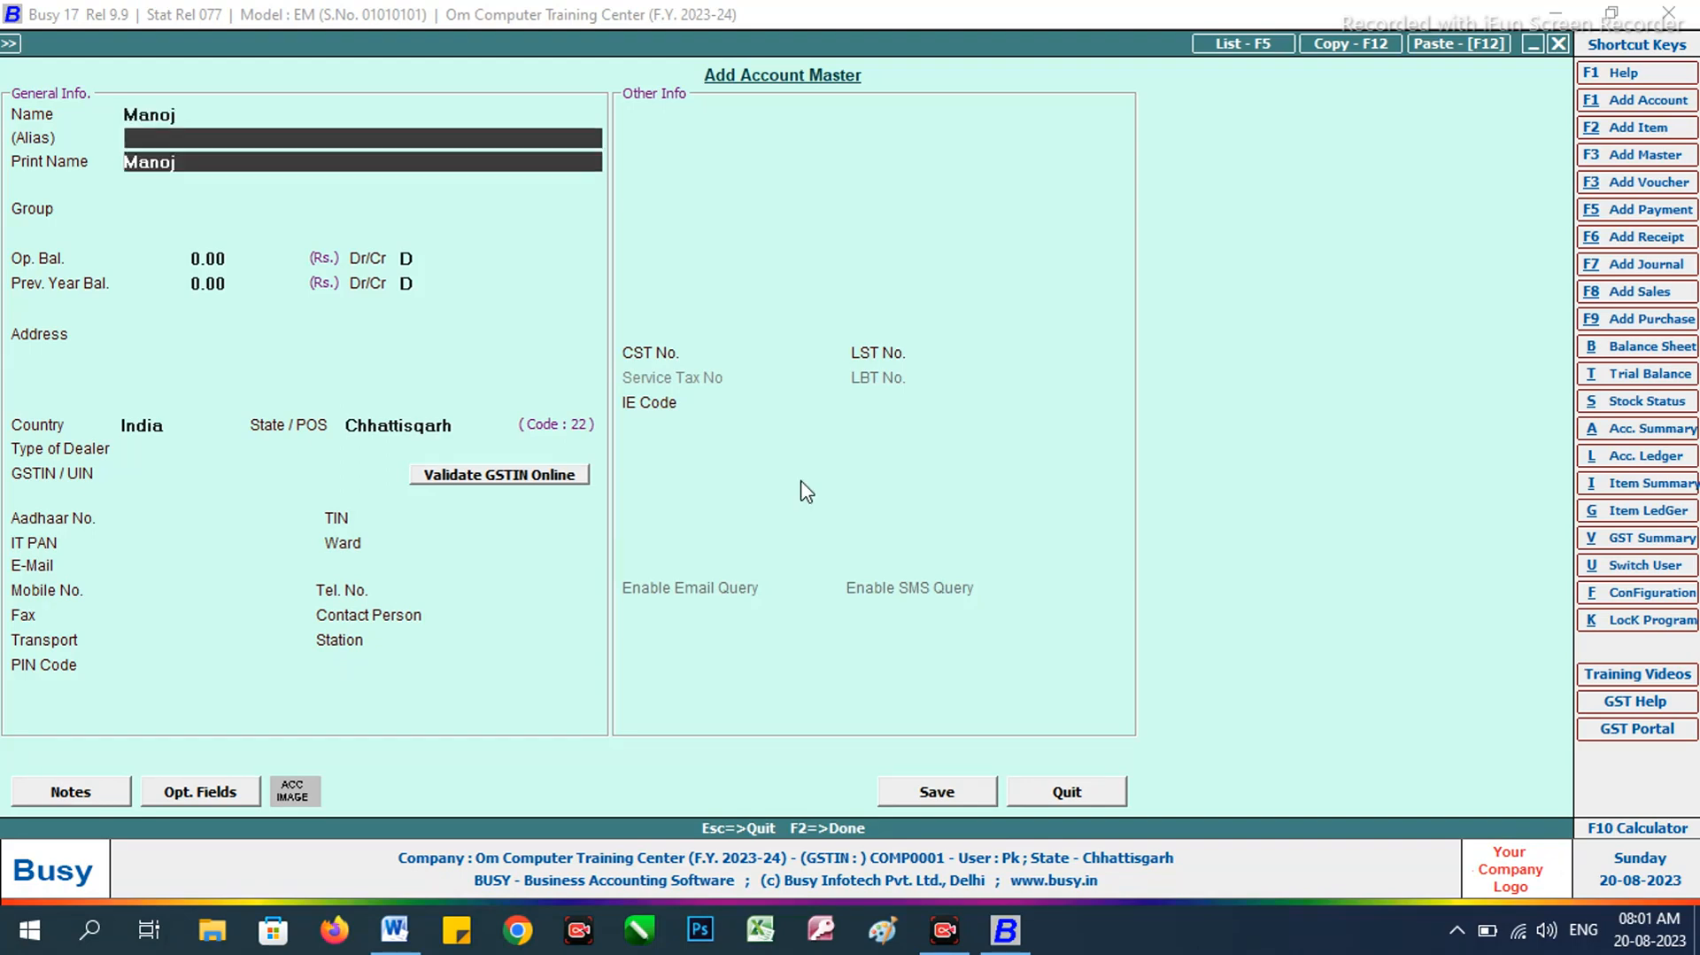
type("sun")
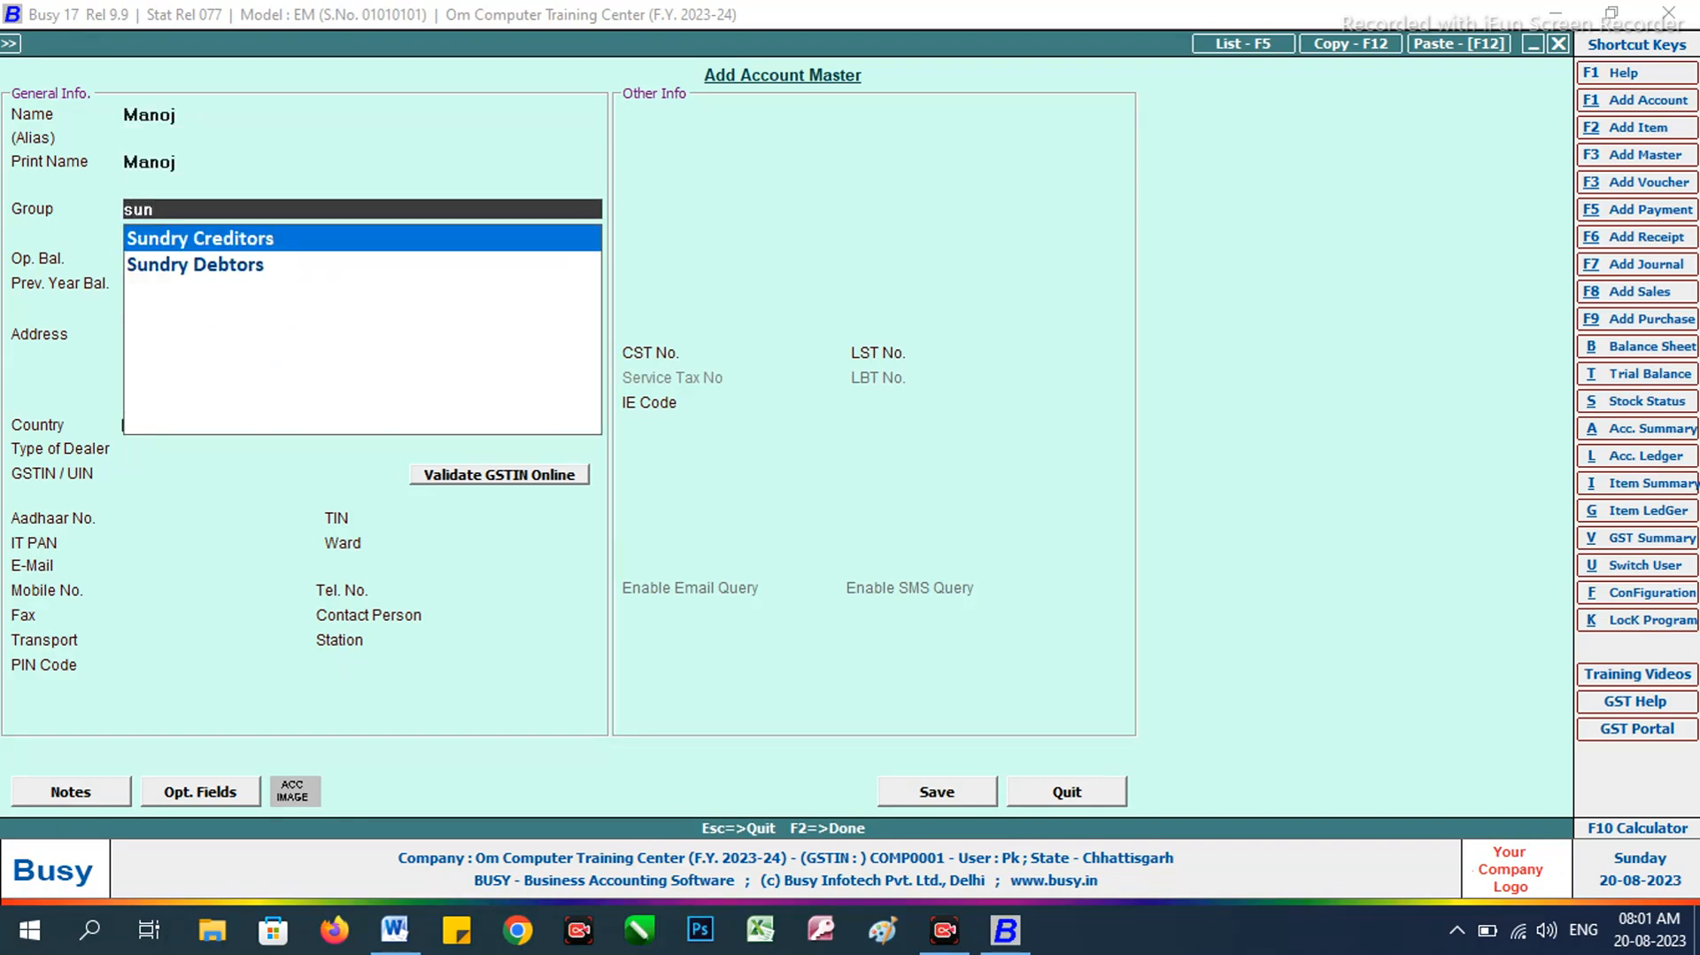
key("Return")
Step: Accept the supplier account's zero balances, blank address, India and Chhattisgarh defaults, and set the dealer type to Registered
key("Return")
key("Return")
key("Return")
key("Return")
key("Return")
key("Return")
key("Return")
key("Return")
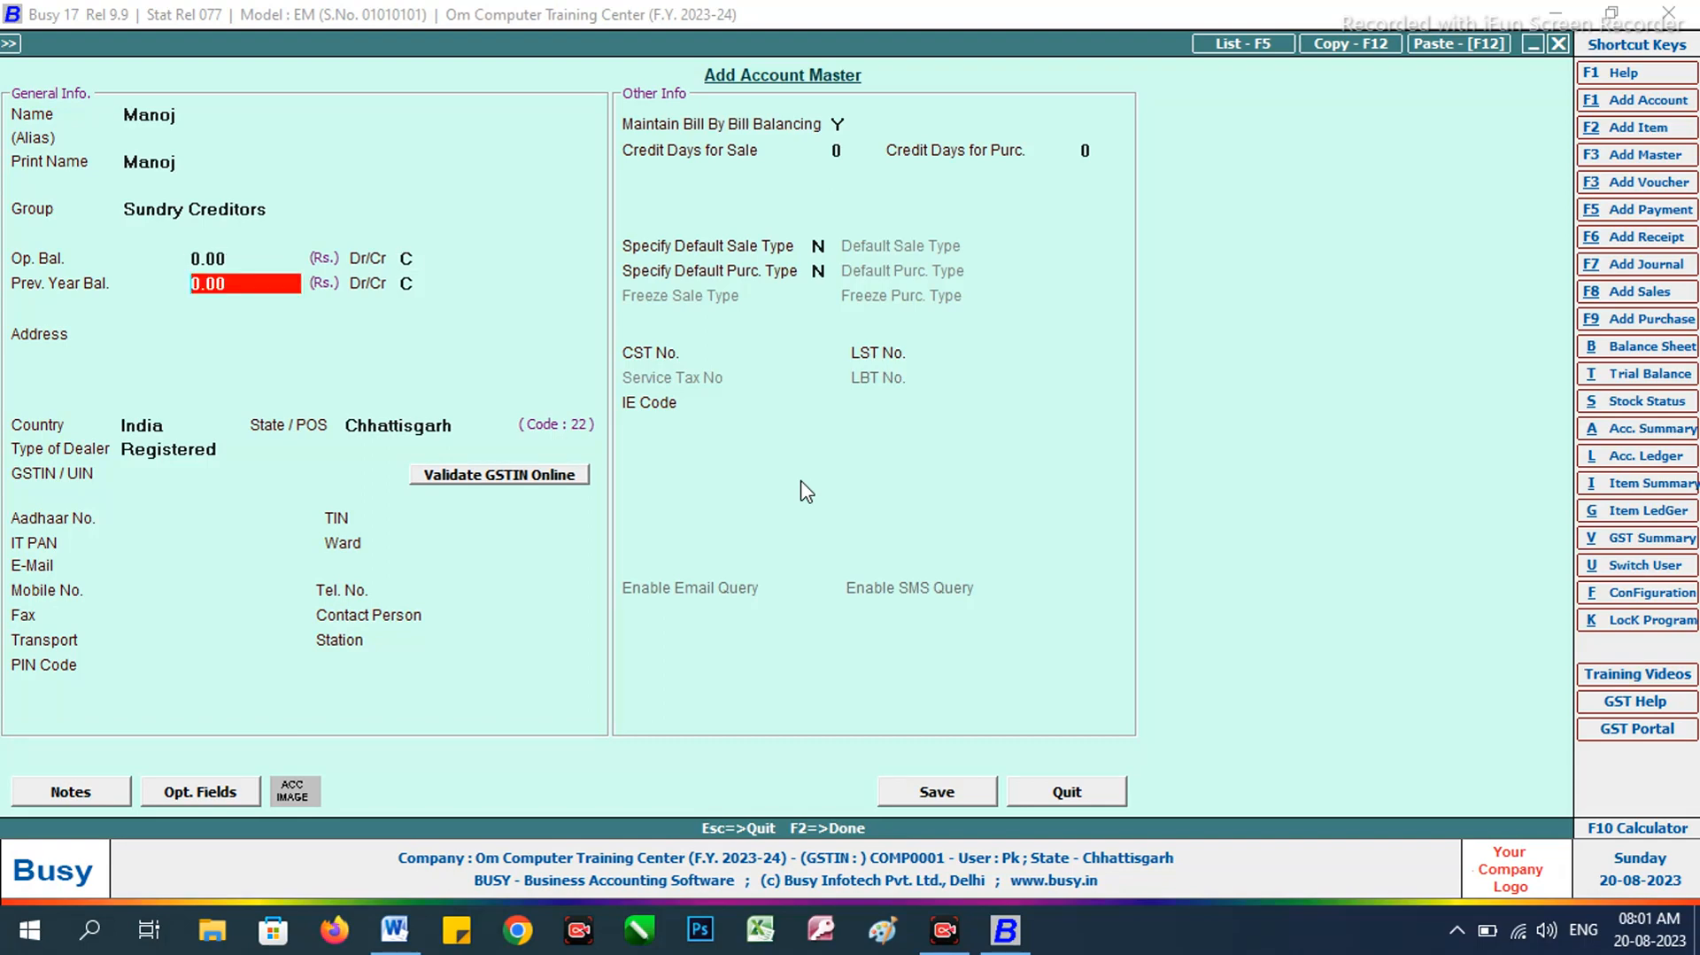
key("Return")
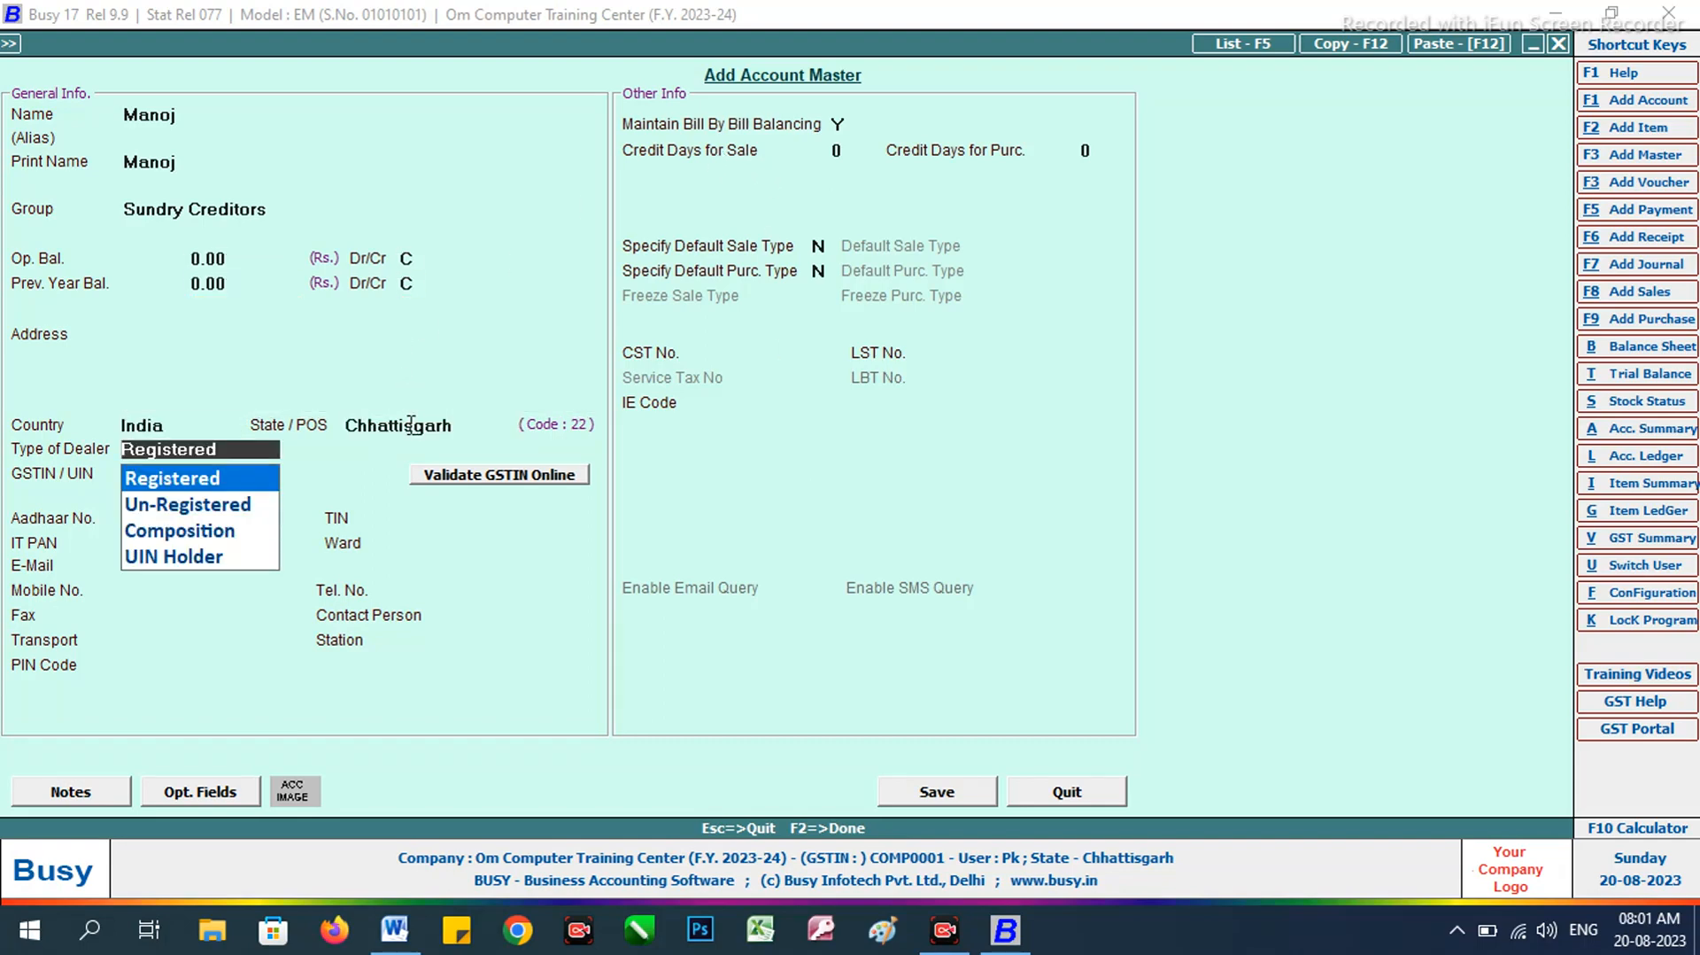
key("Return")
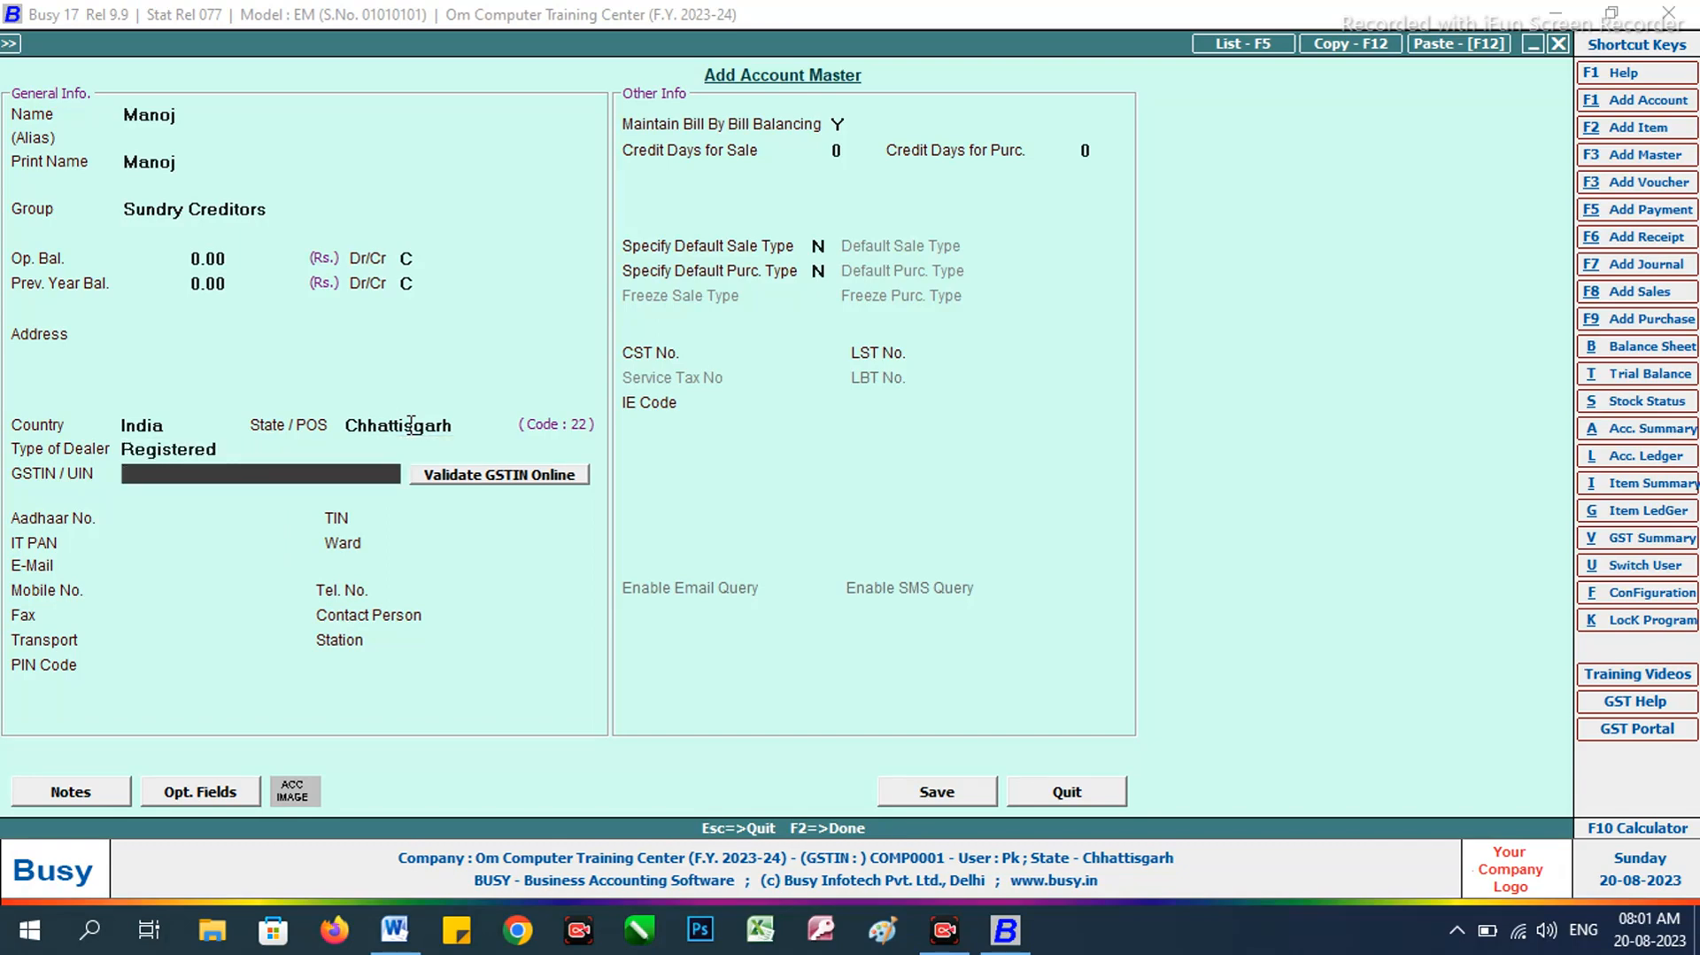
Step: Enter the supplier's GSTIN, continue despite the validity warning, and save the account with the remaining contact details blank
type("22AAAAA1234A2D4")
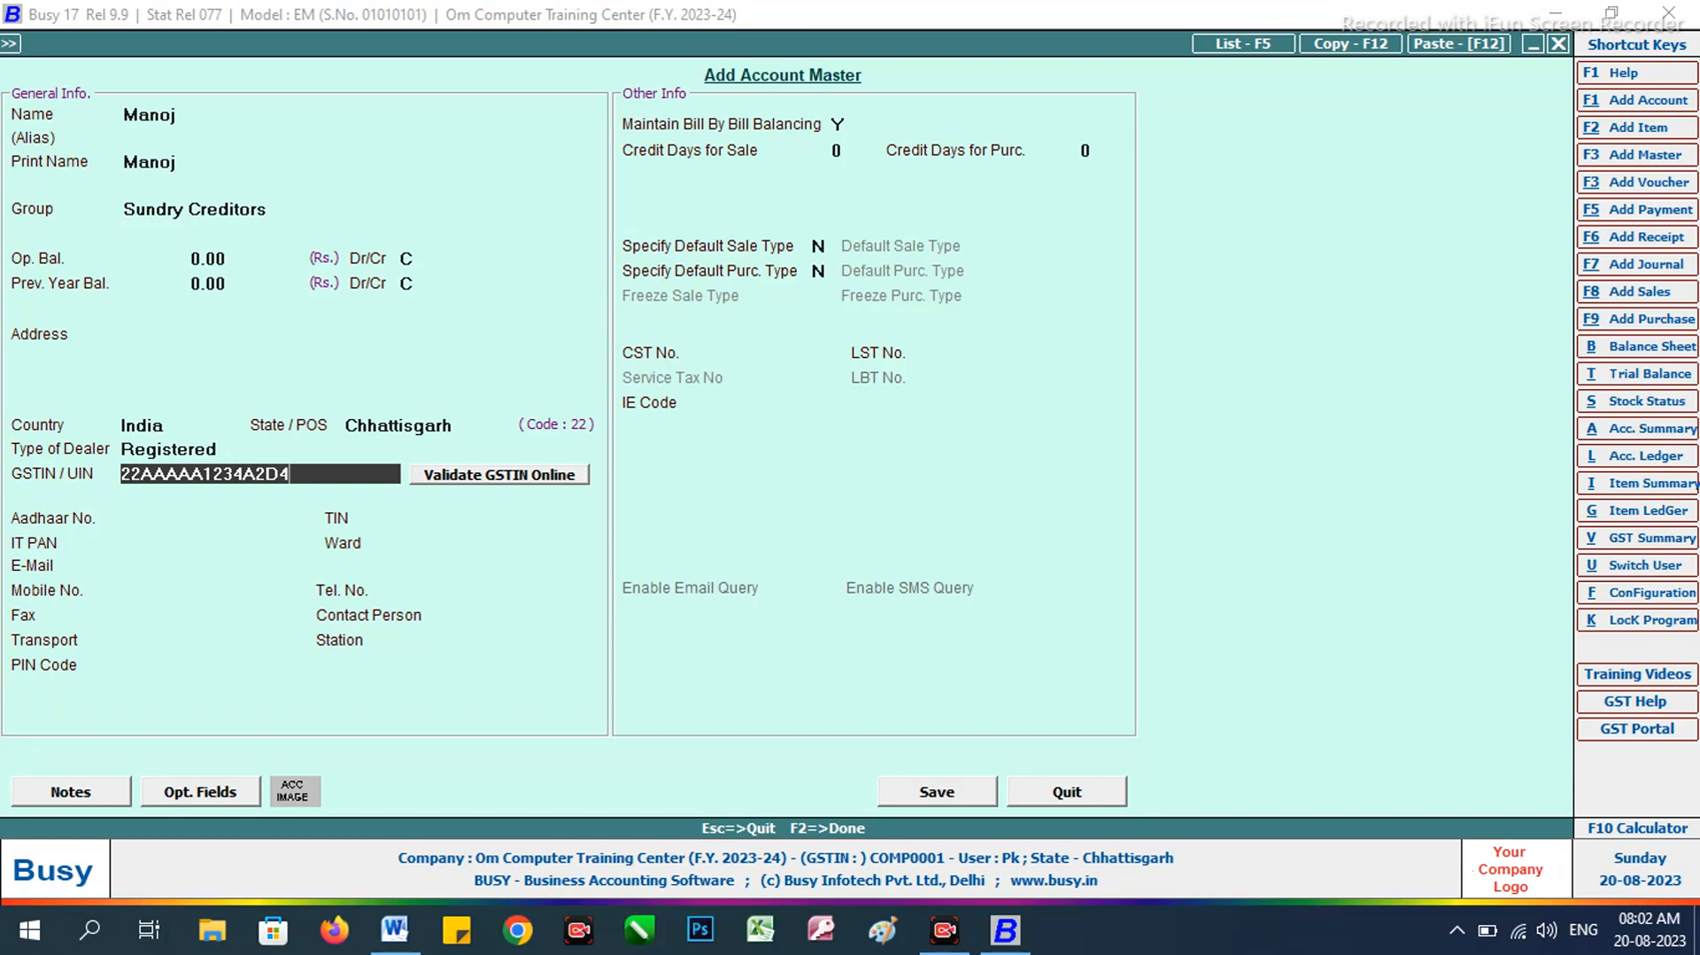
key("Return")
key("Left")
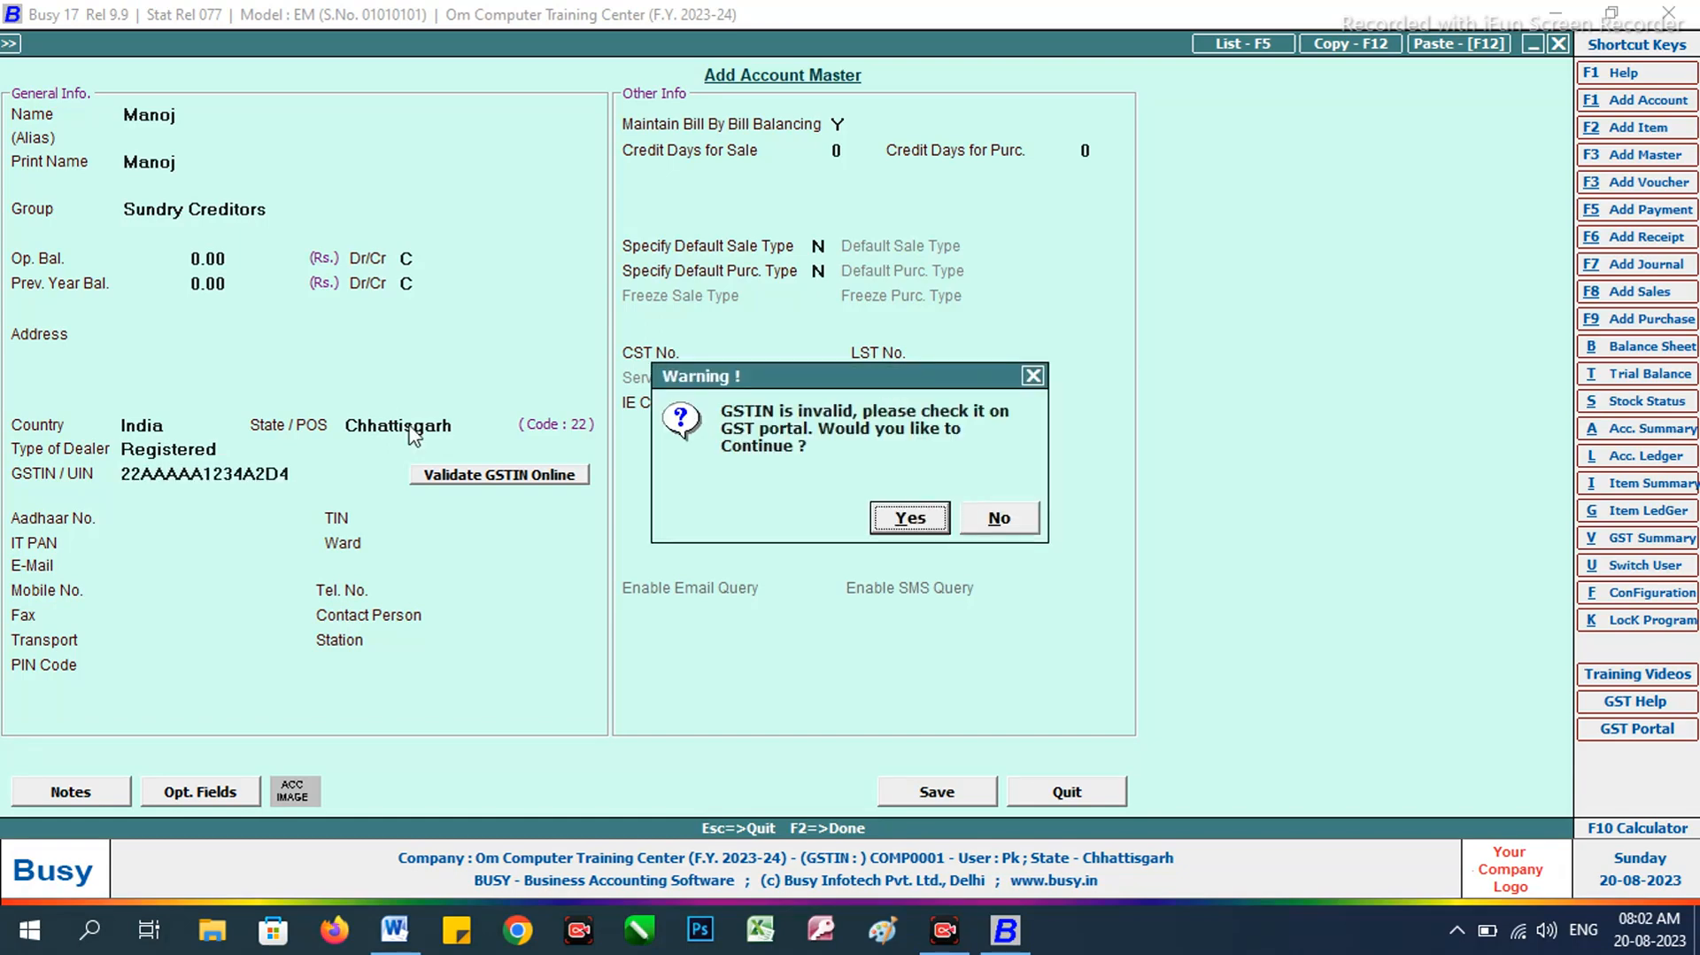
key("Return")
key("Return")
key("Return")
key("Return")
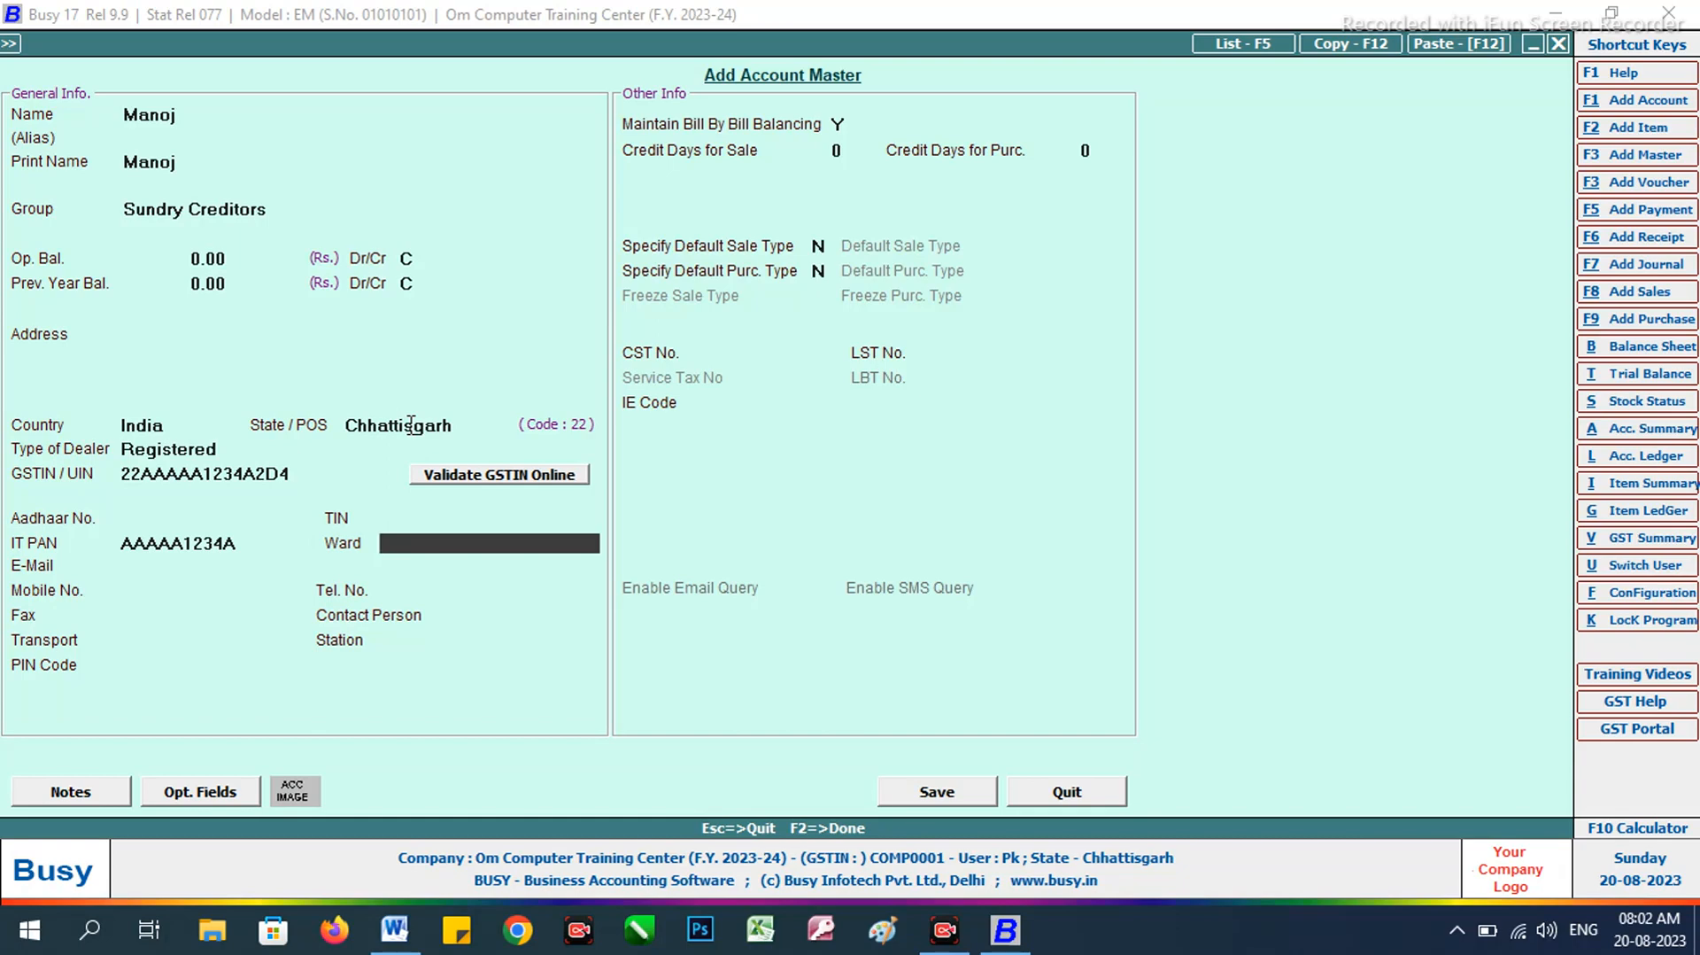
left_click(939, 791)
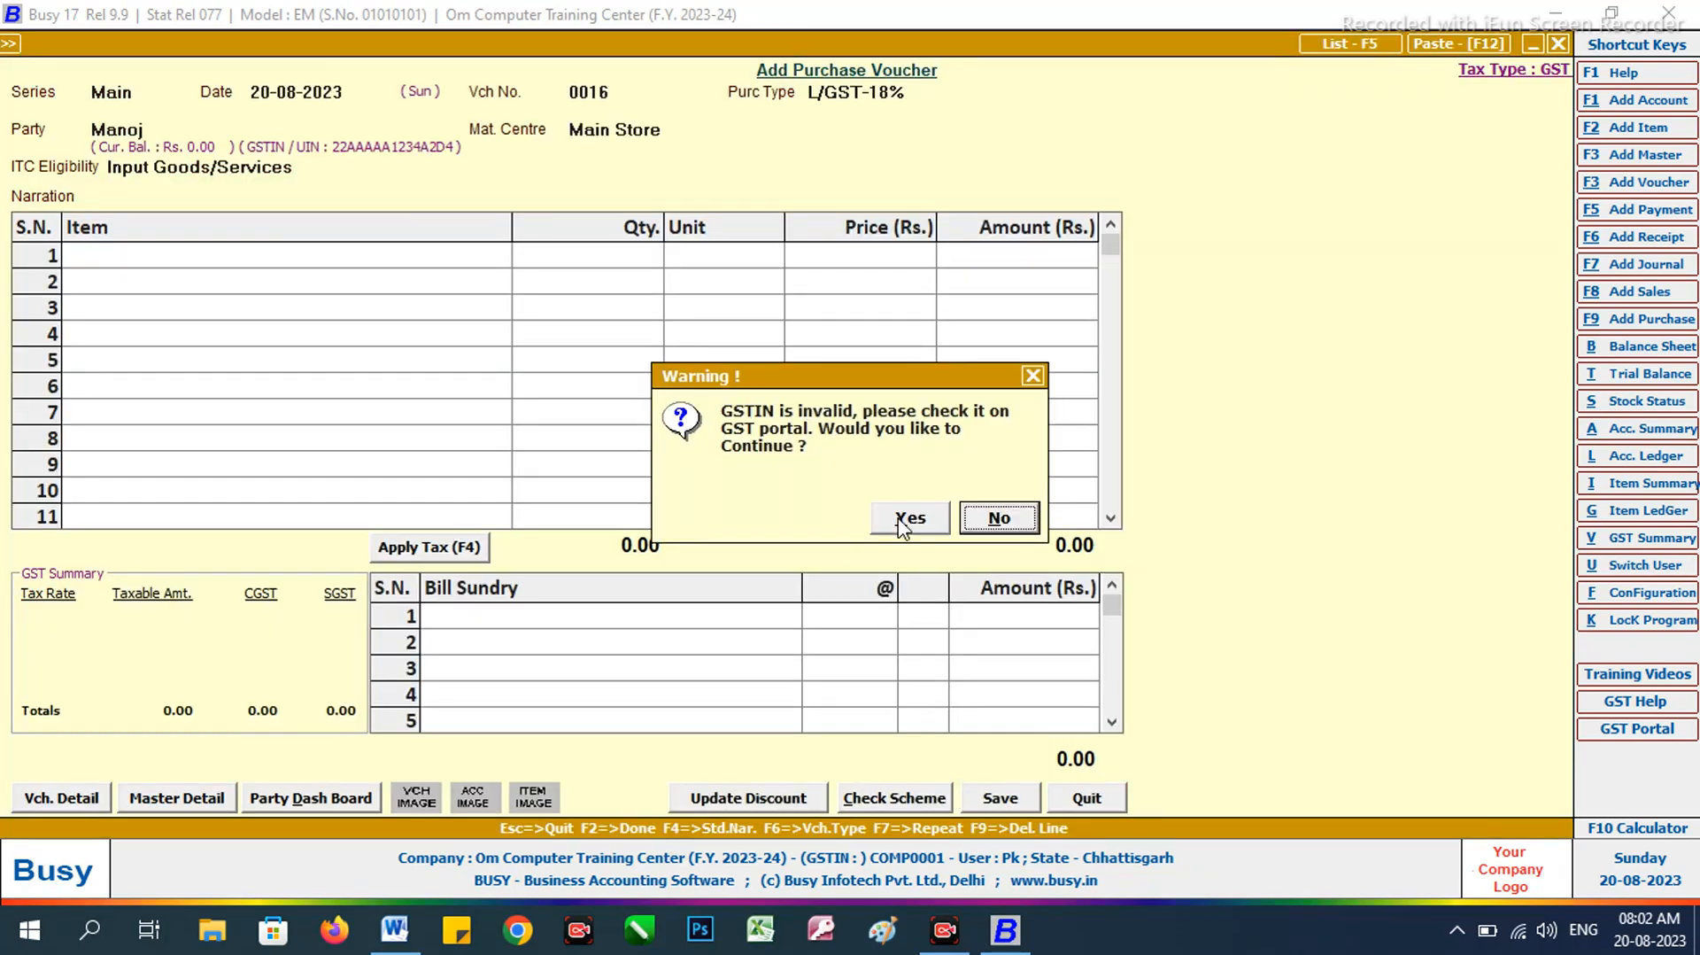
Step: Accept the voucher's GSTIN warning and keep material centre Main Store, ITC eligibility Input Goods/Services and a blank narration
left_click(905, 517)
key("Return")
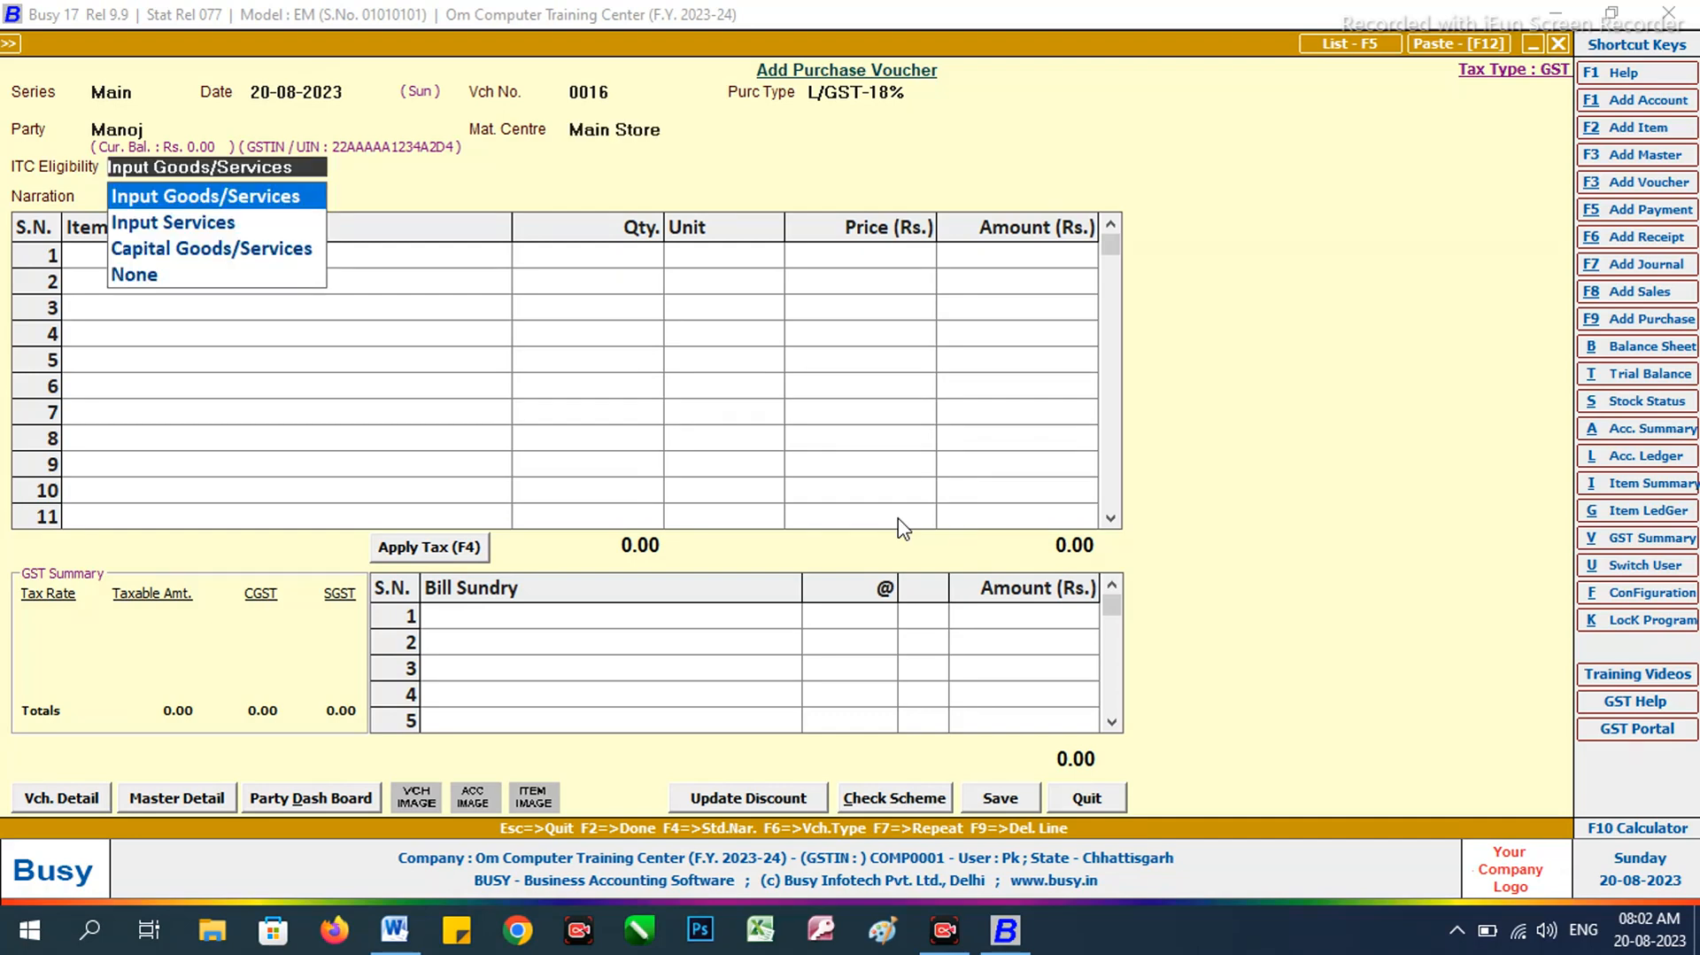
key("Return")
key("Return")
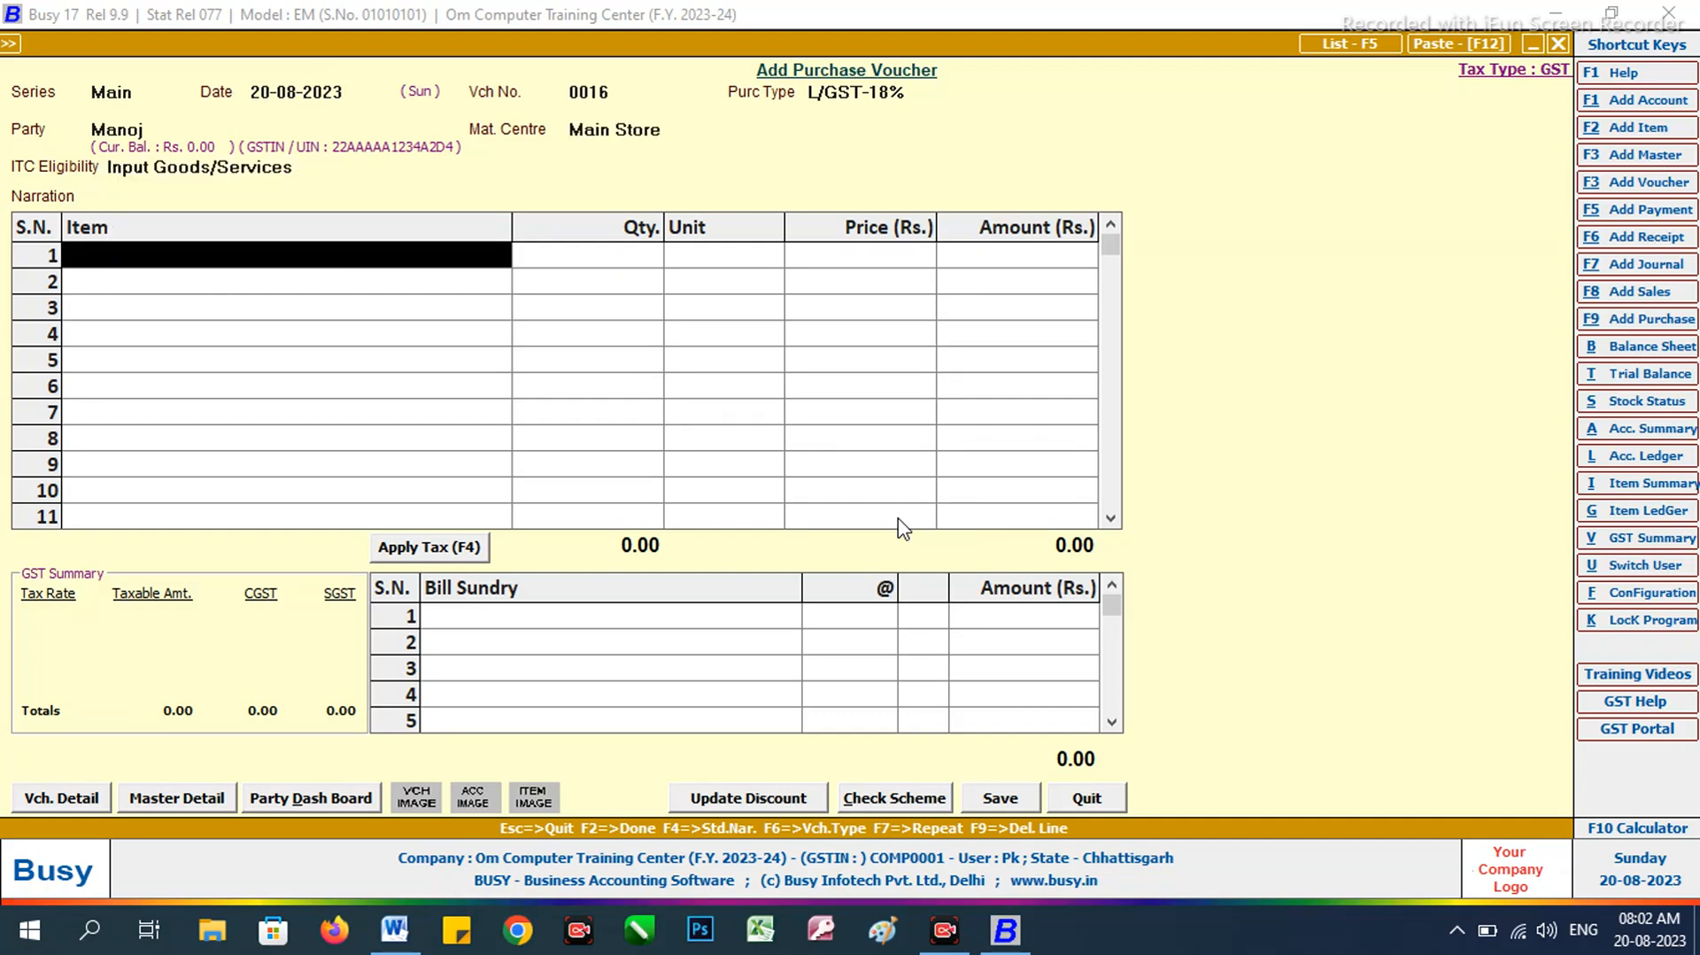
Step: Look up the first keyboard in Word and start a new item named Intex Keyboard with no alias and the same print name
key("alt+Tab")
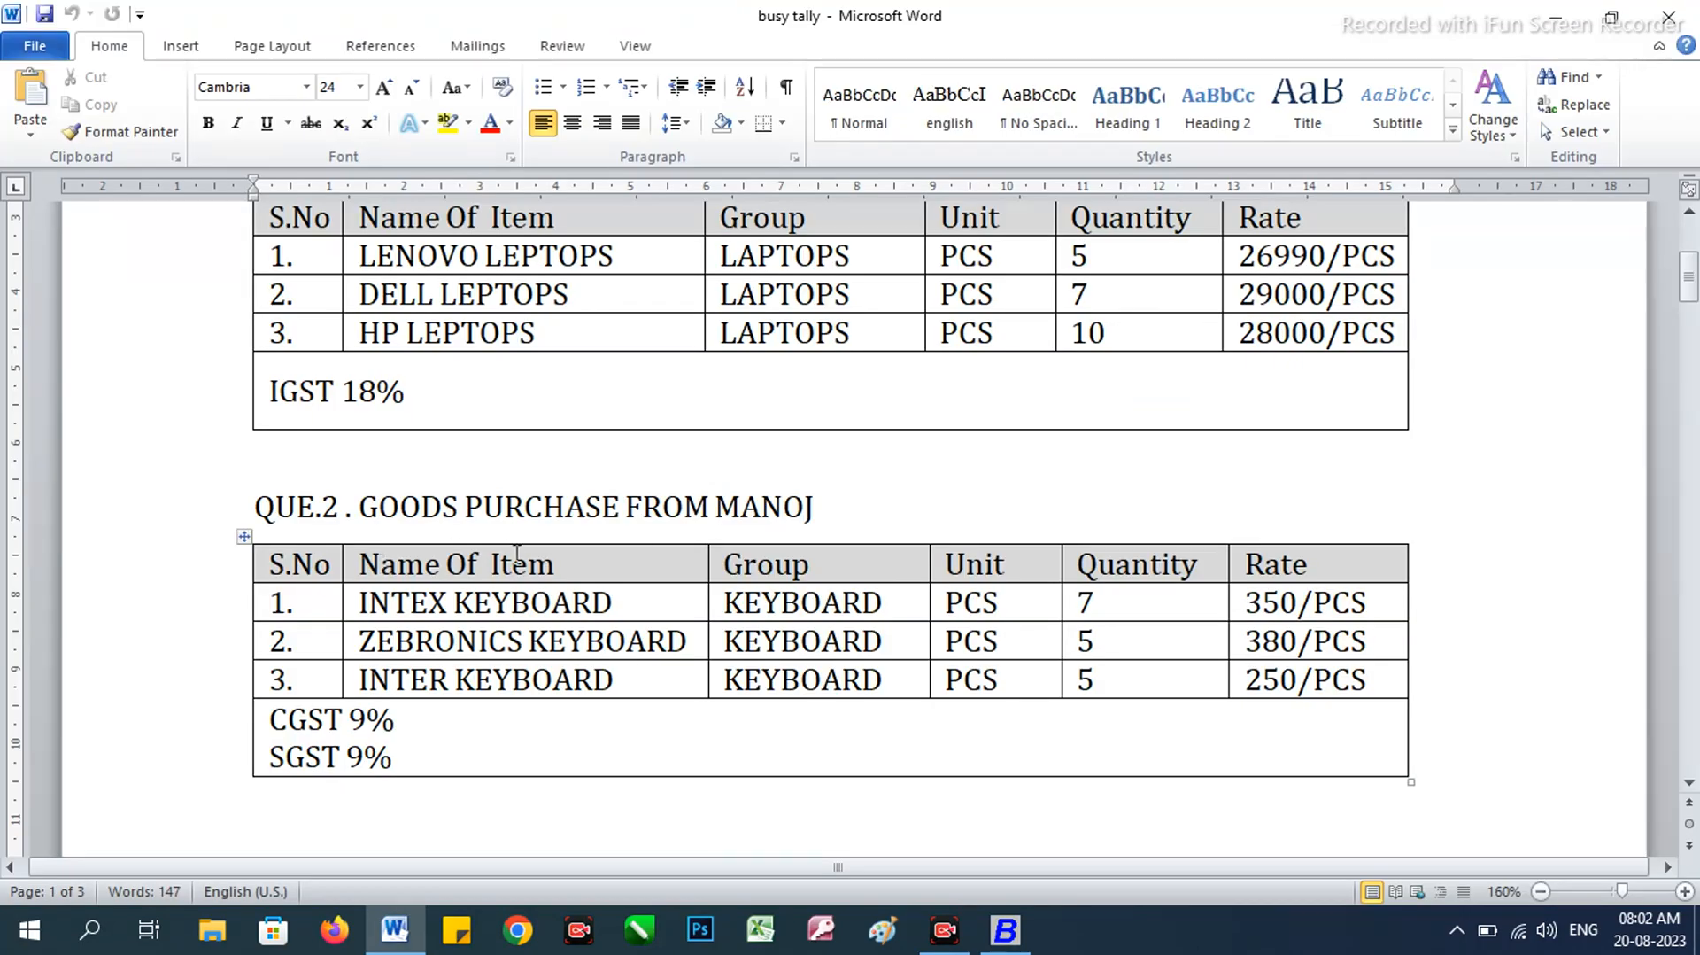
key("alt+Tab")
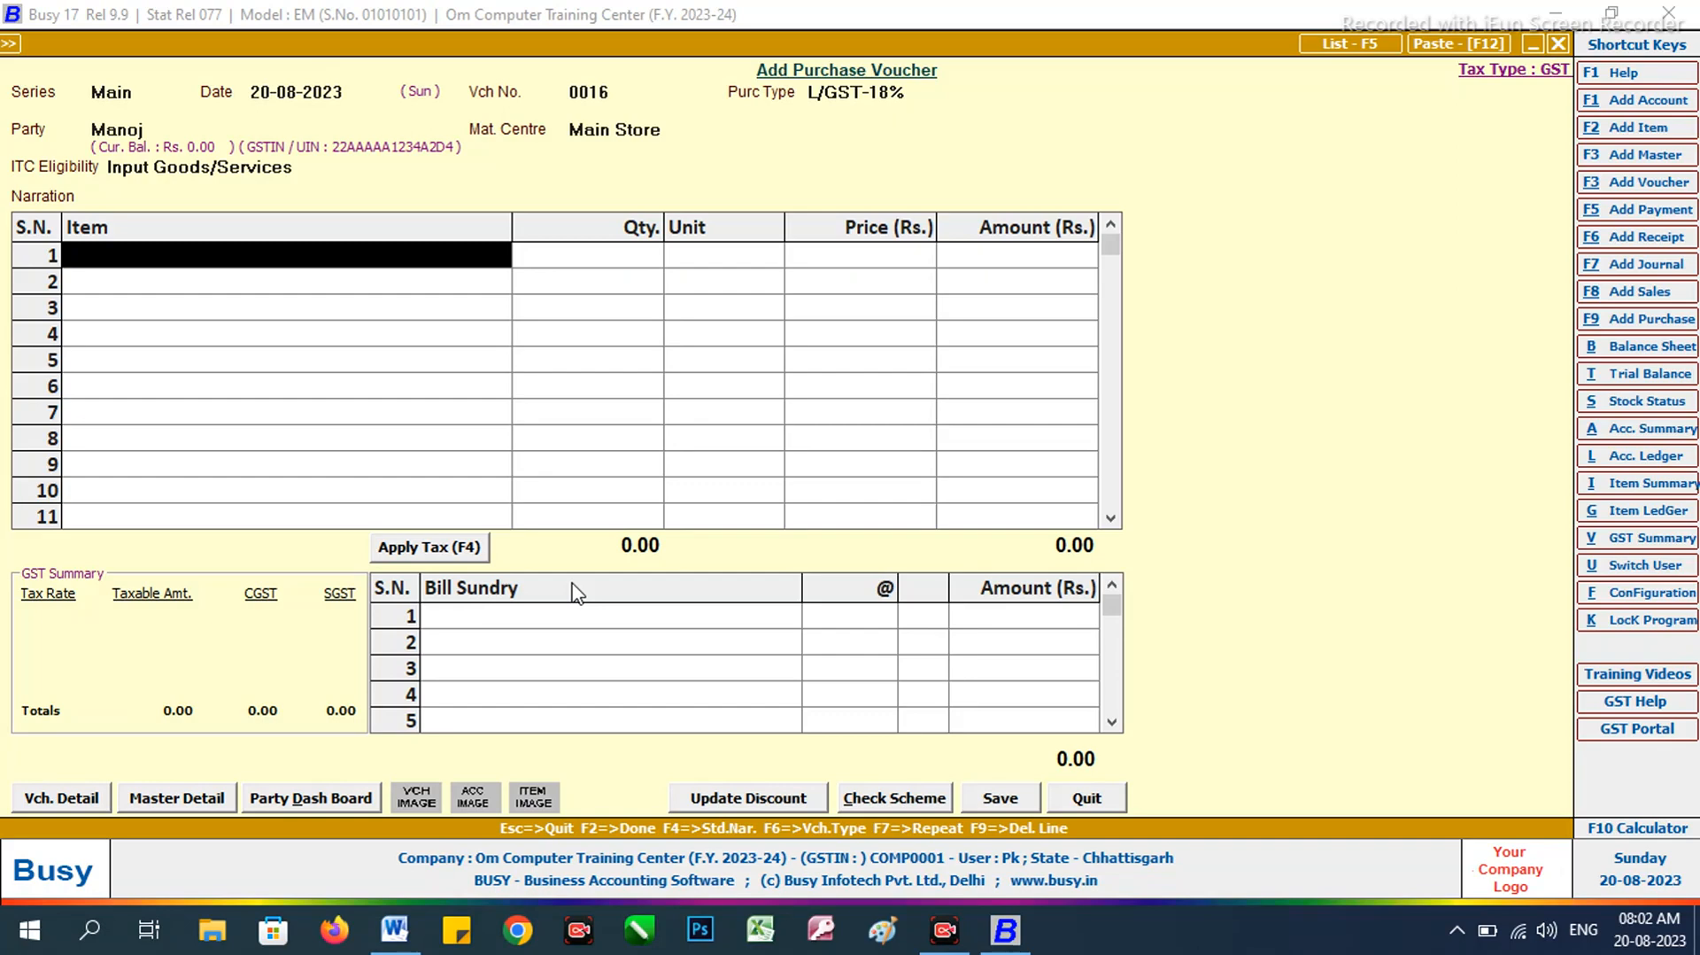
key("F2")
type("inte")
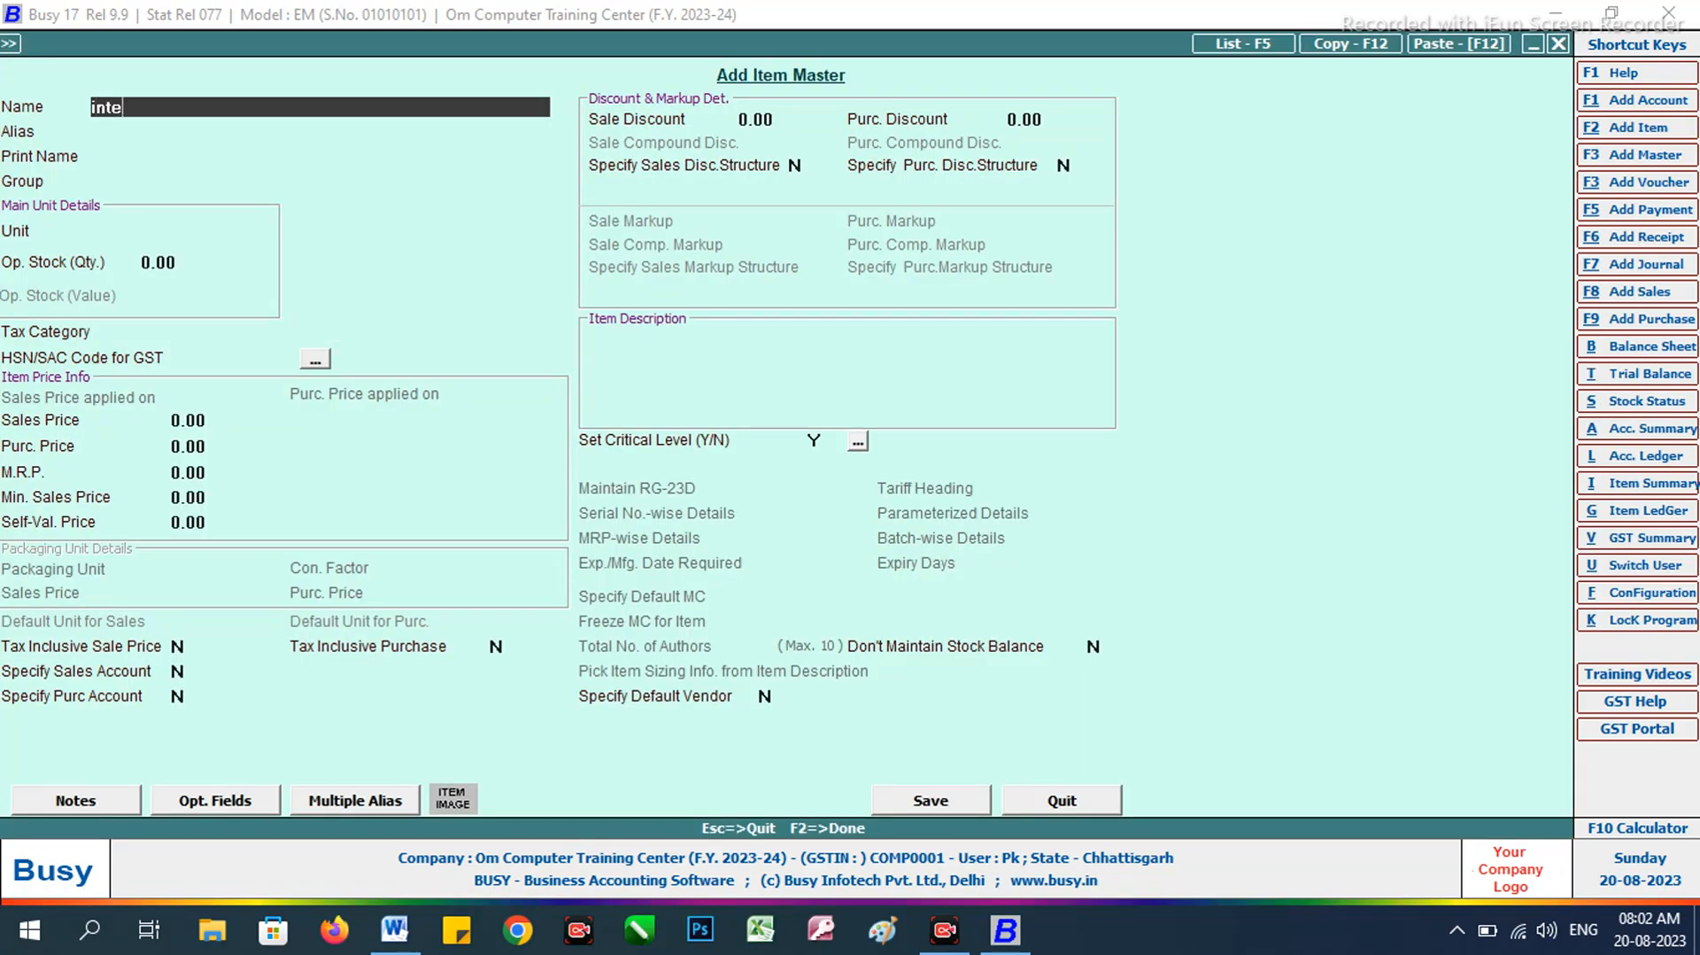
type("x keyboard")
key("Return")
key("Return")
key("Return")
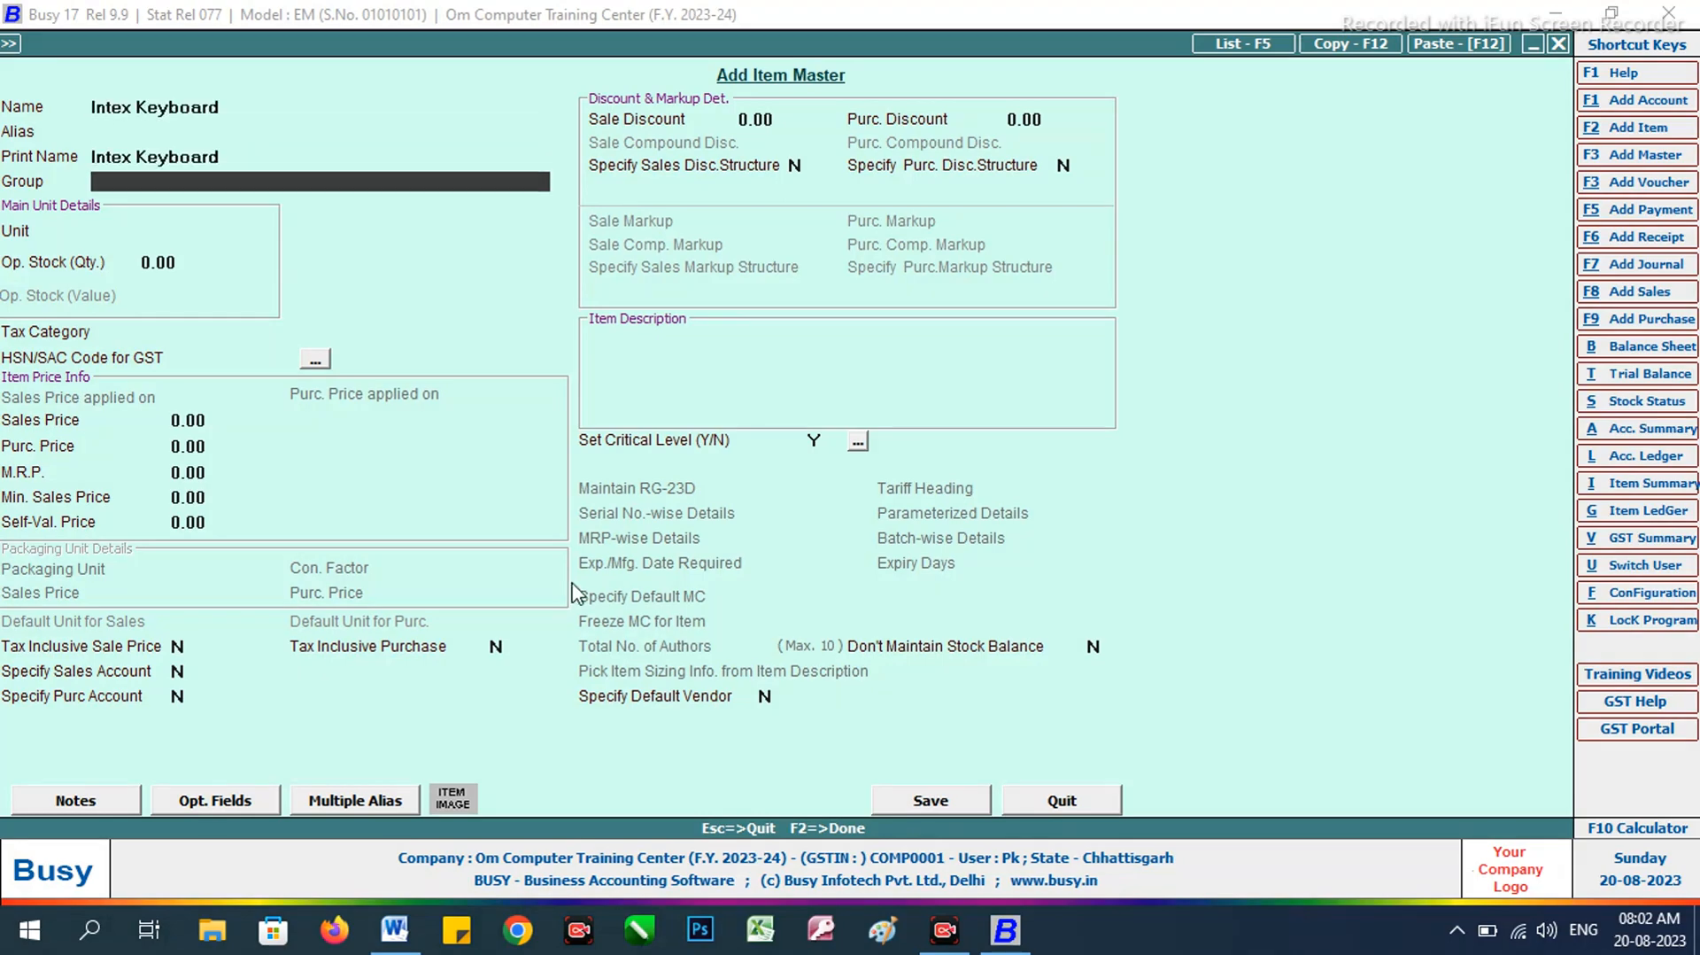
Step: Add an item group named Keyboard with no alias and make it a primary group
key("F3")
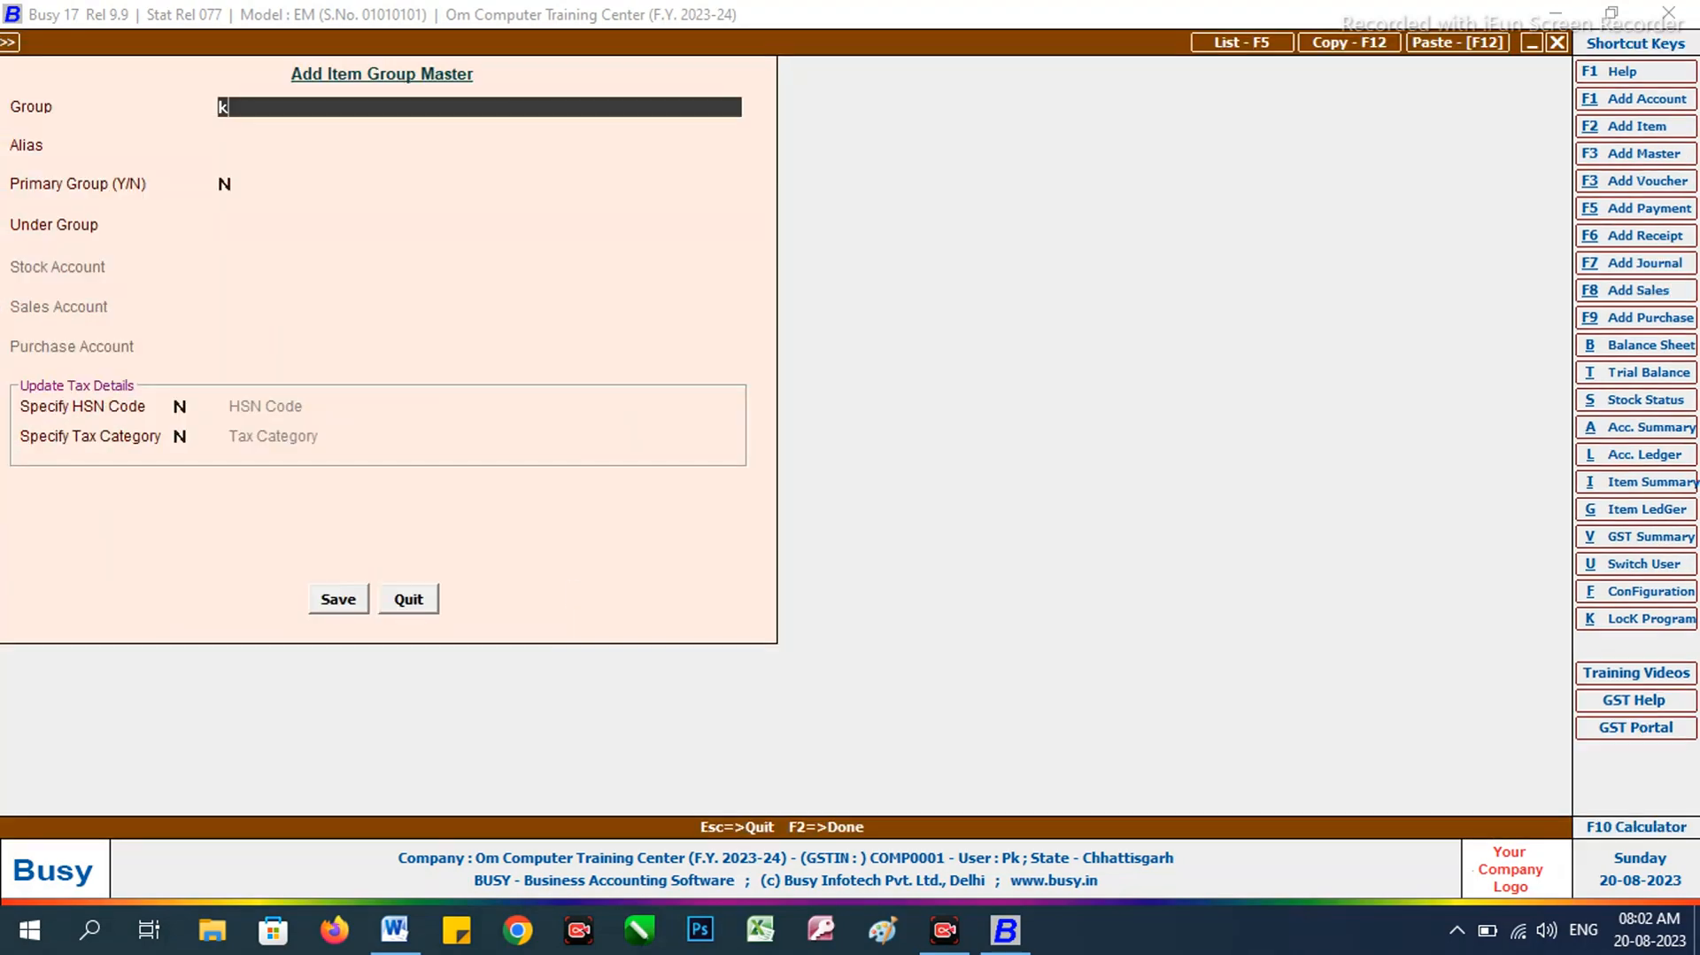
type("keyboard")
key("Return")
key("Return")
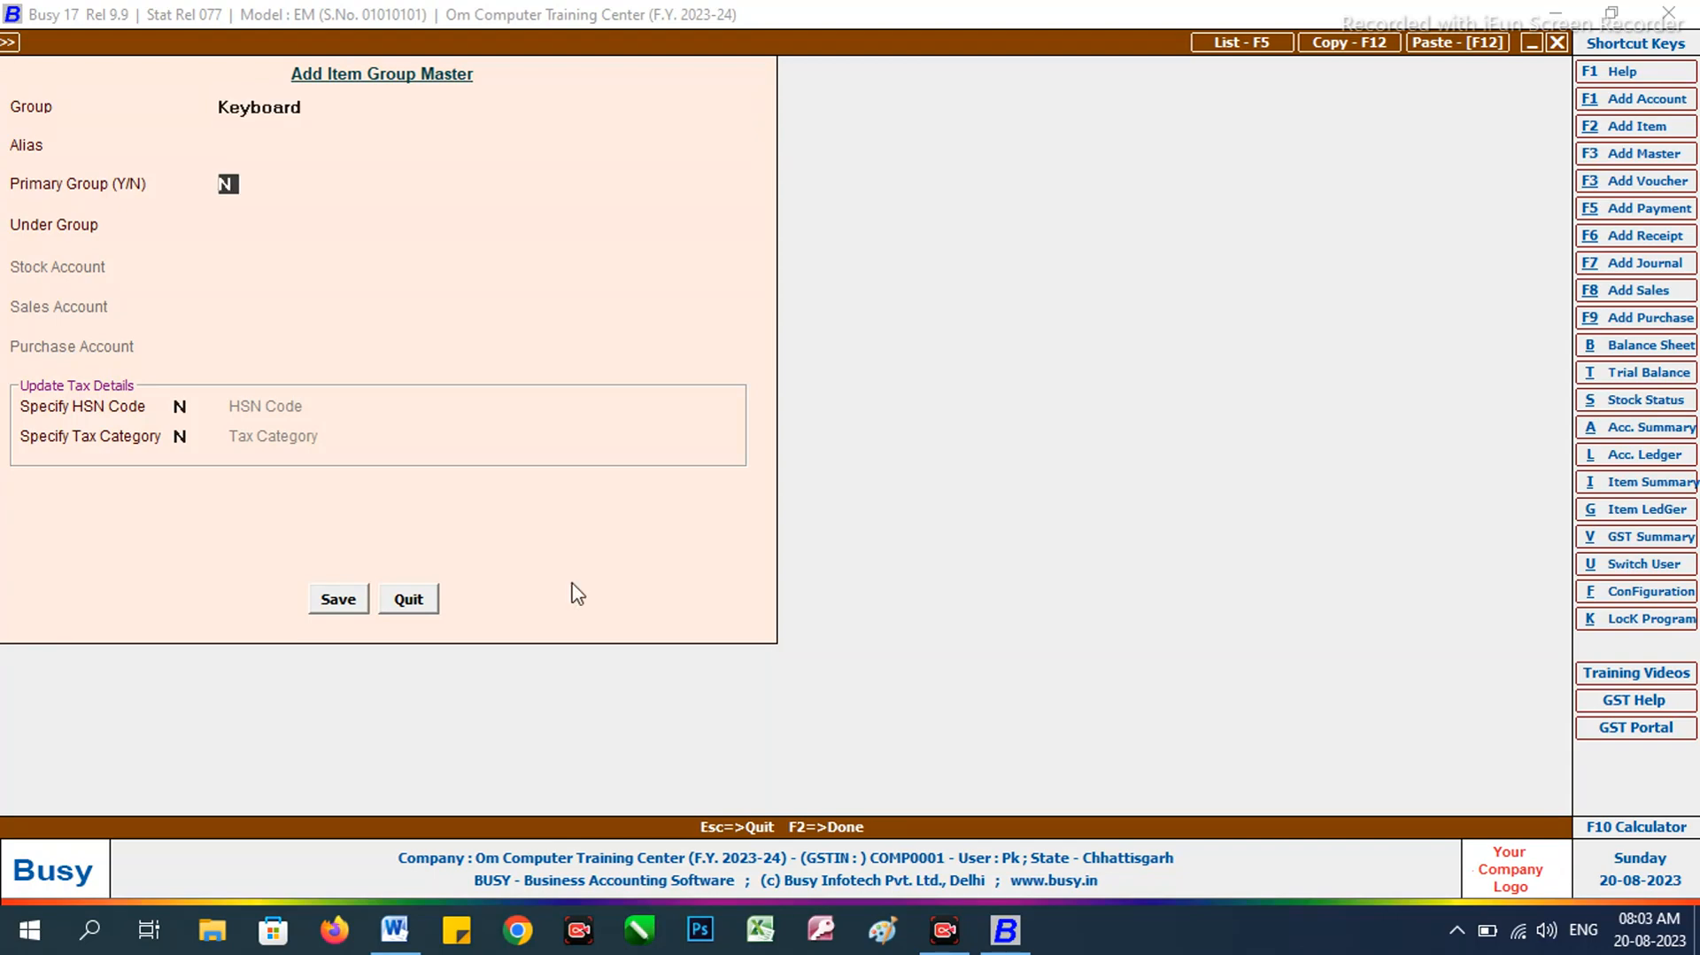
type("y")
key("Return")
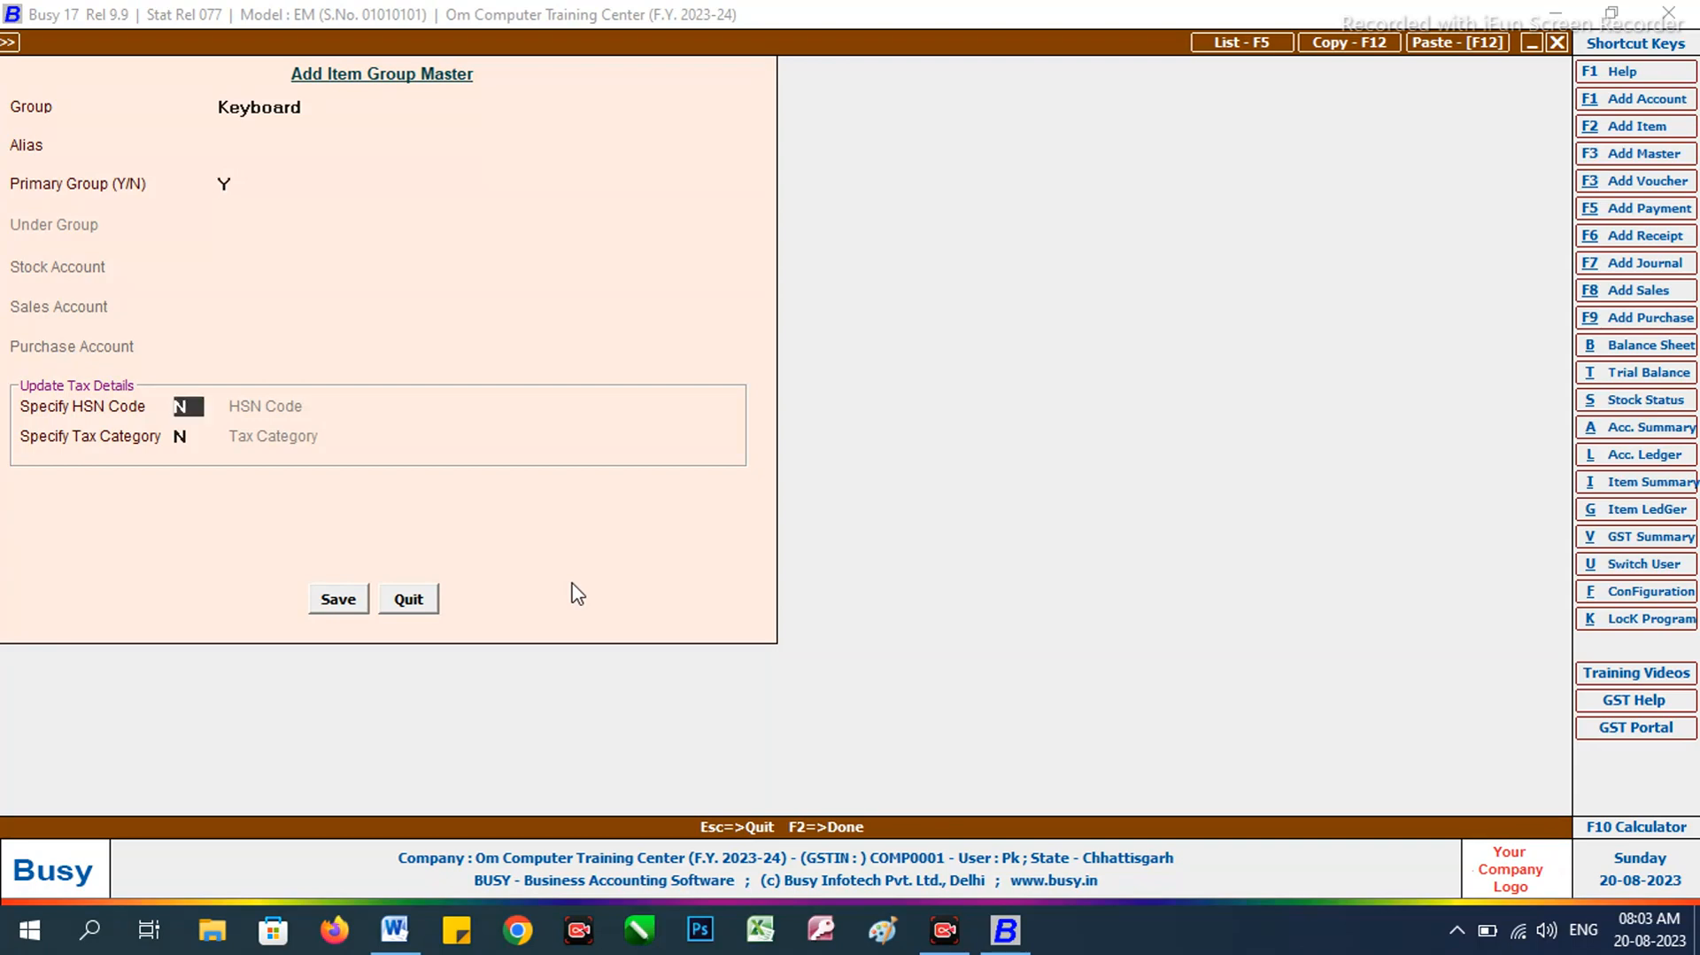
Step: Enable HSN code specification for the Keyboard group and set the code to 123456
type("y")
key("Return")
type("12345")
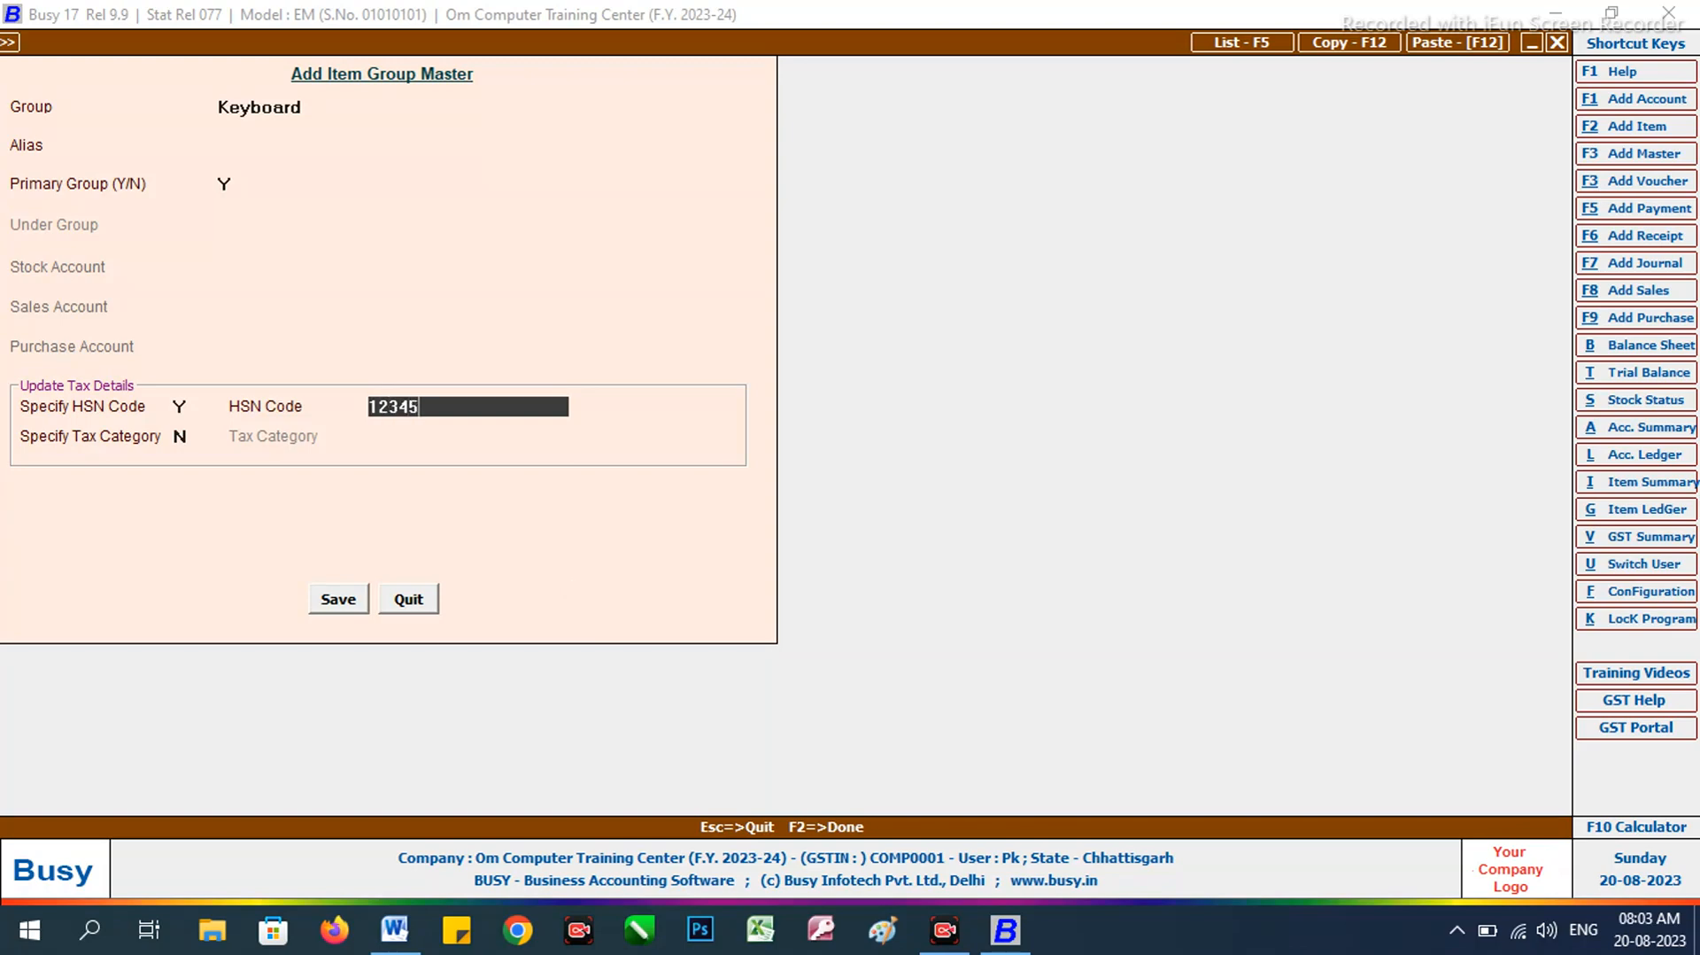
type("6")
key("Return")
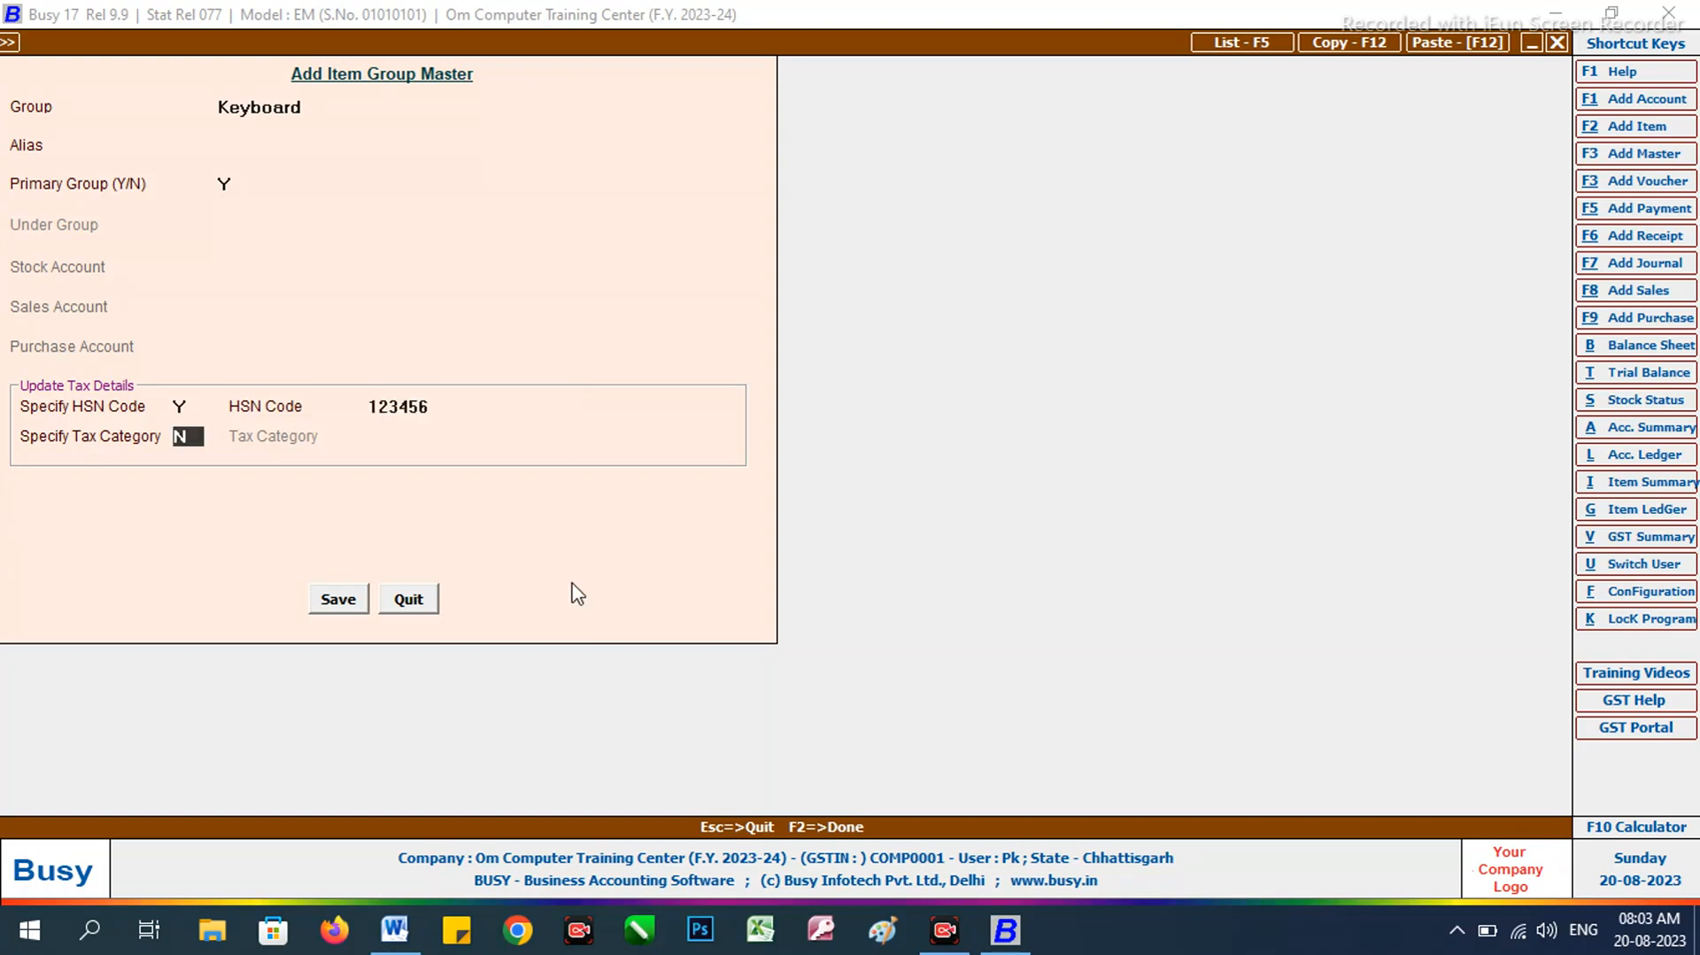
Step: Enable tax category specification for the Keyboard group, set it to GST 18% after checking the rates in Word, and save the group
type("y")
key("Return")
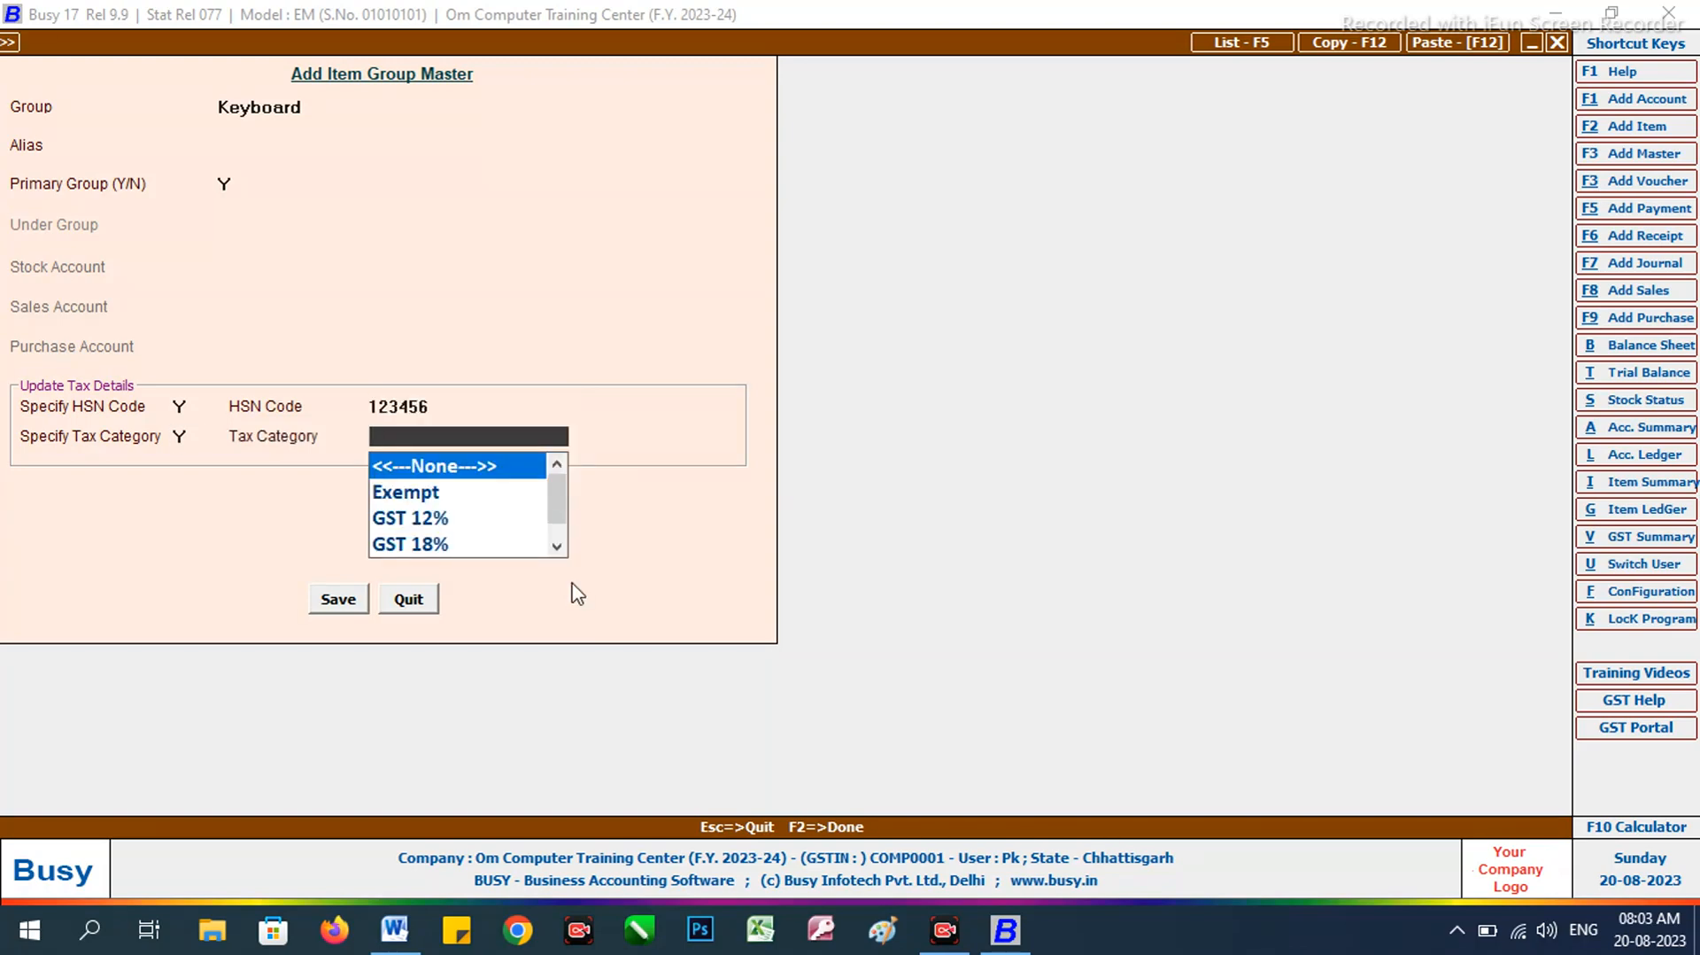
type("c")
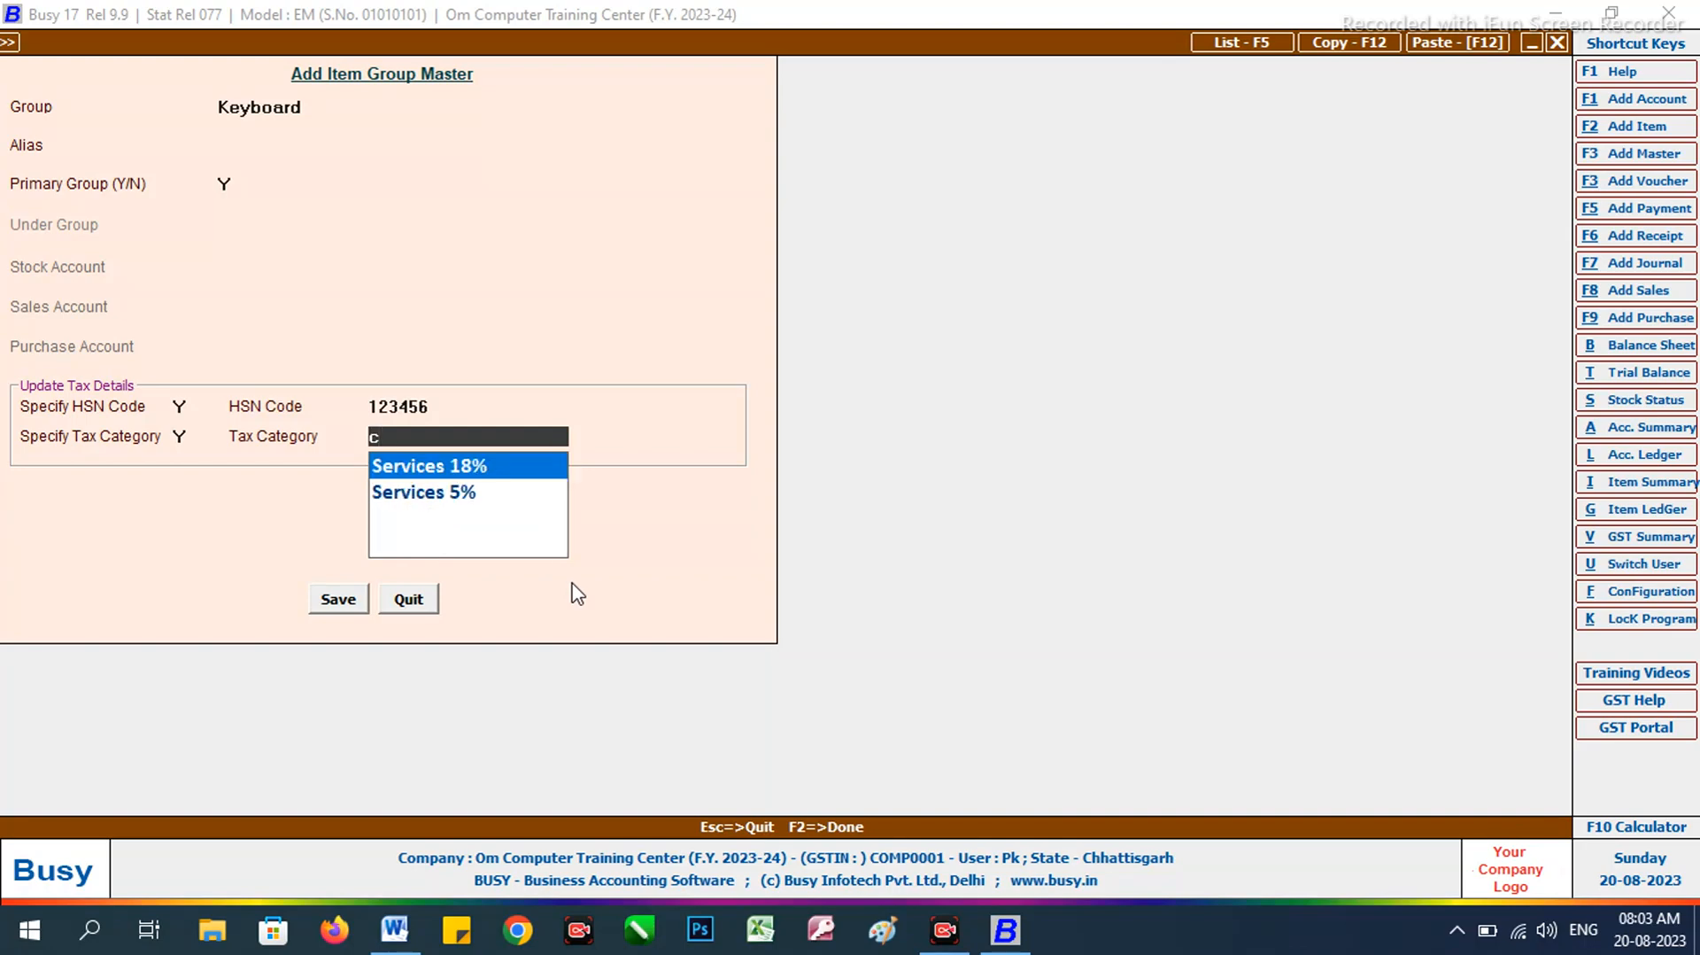
key("BackSpace")
type("g")
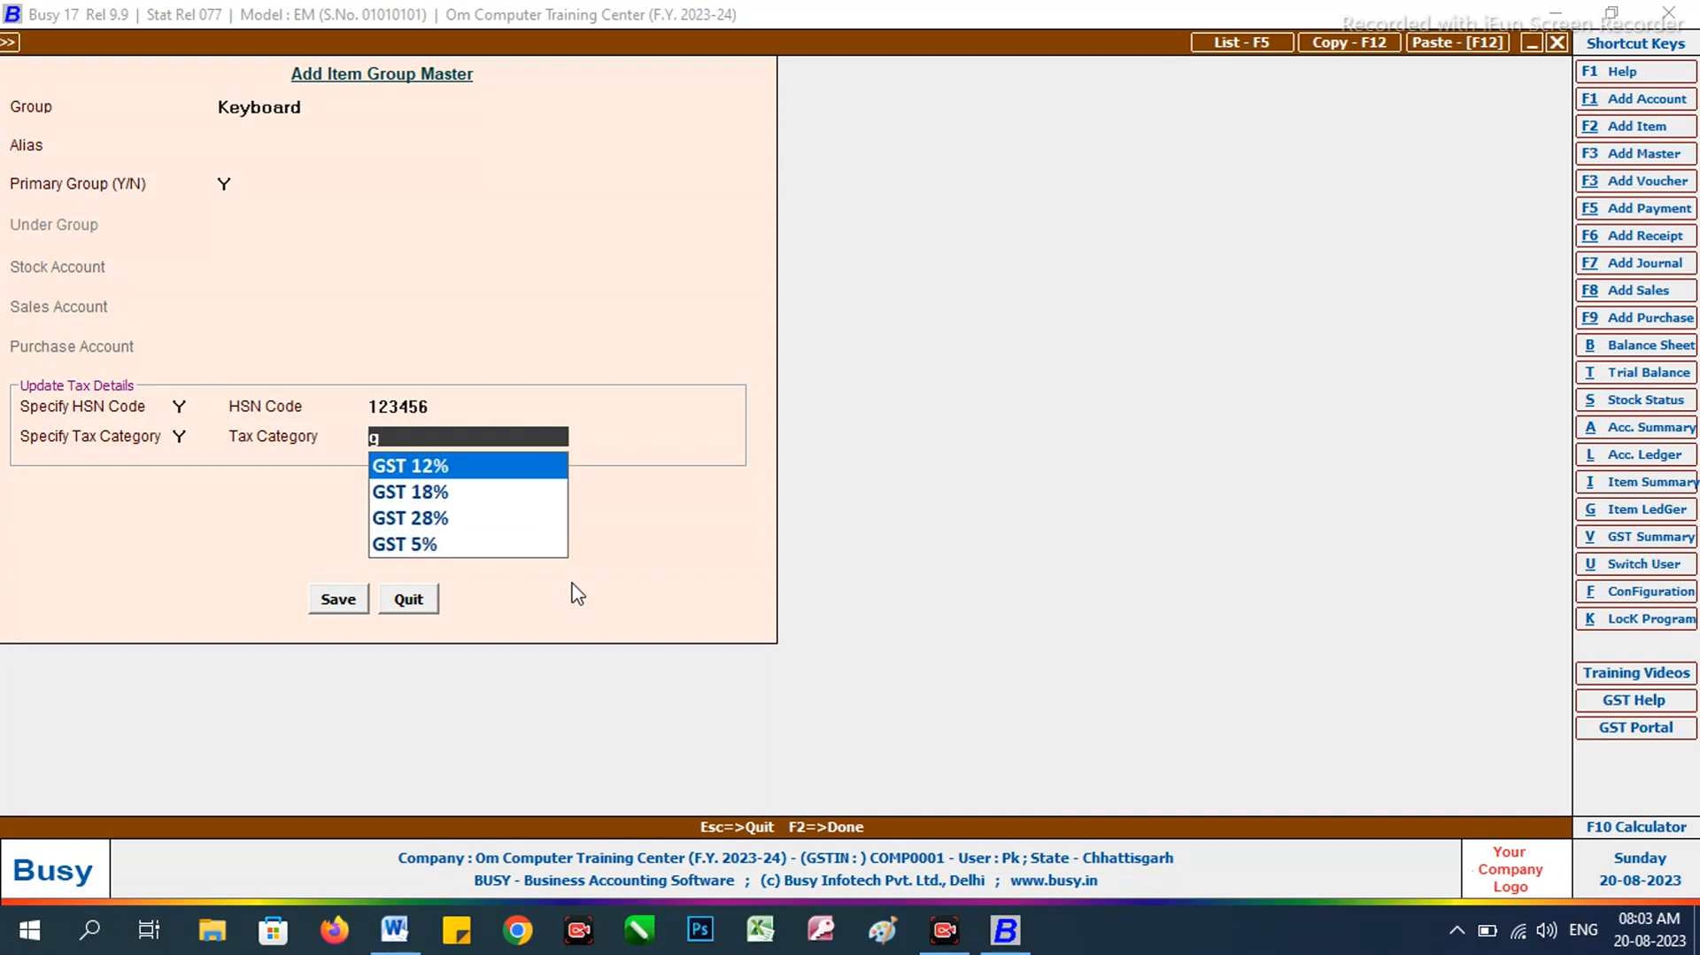
key("Down")
key("alt+Tab")
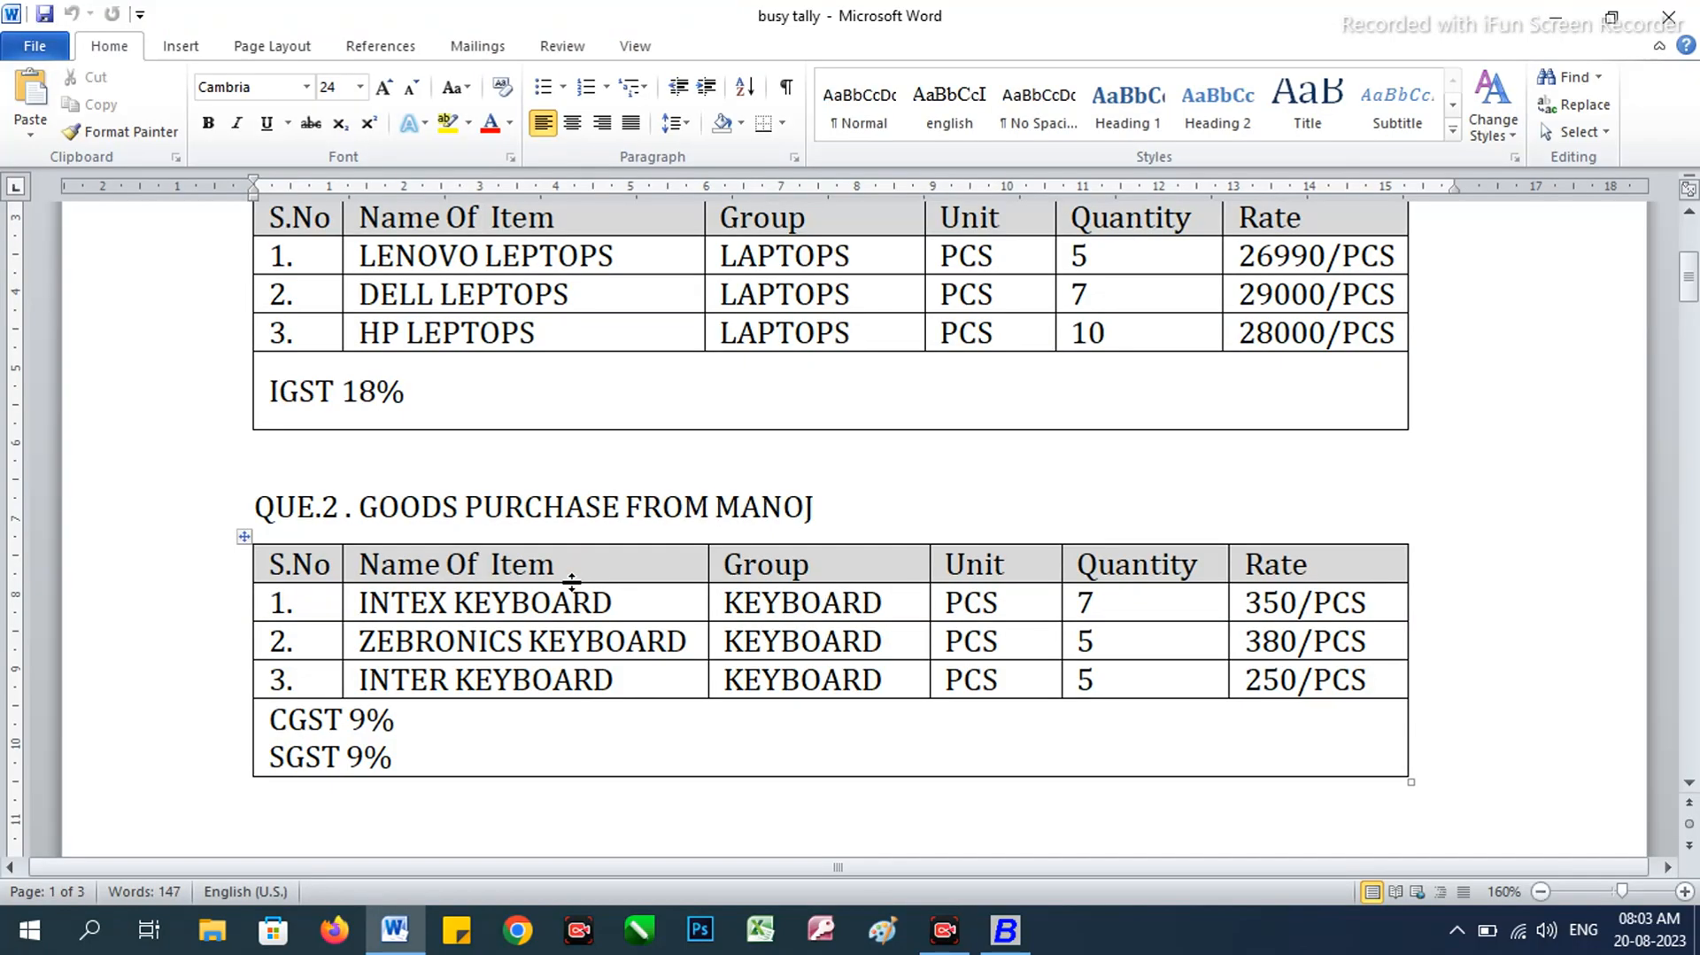
key("alt+Tab")
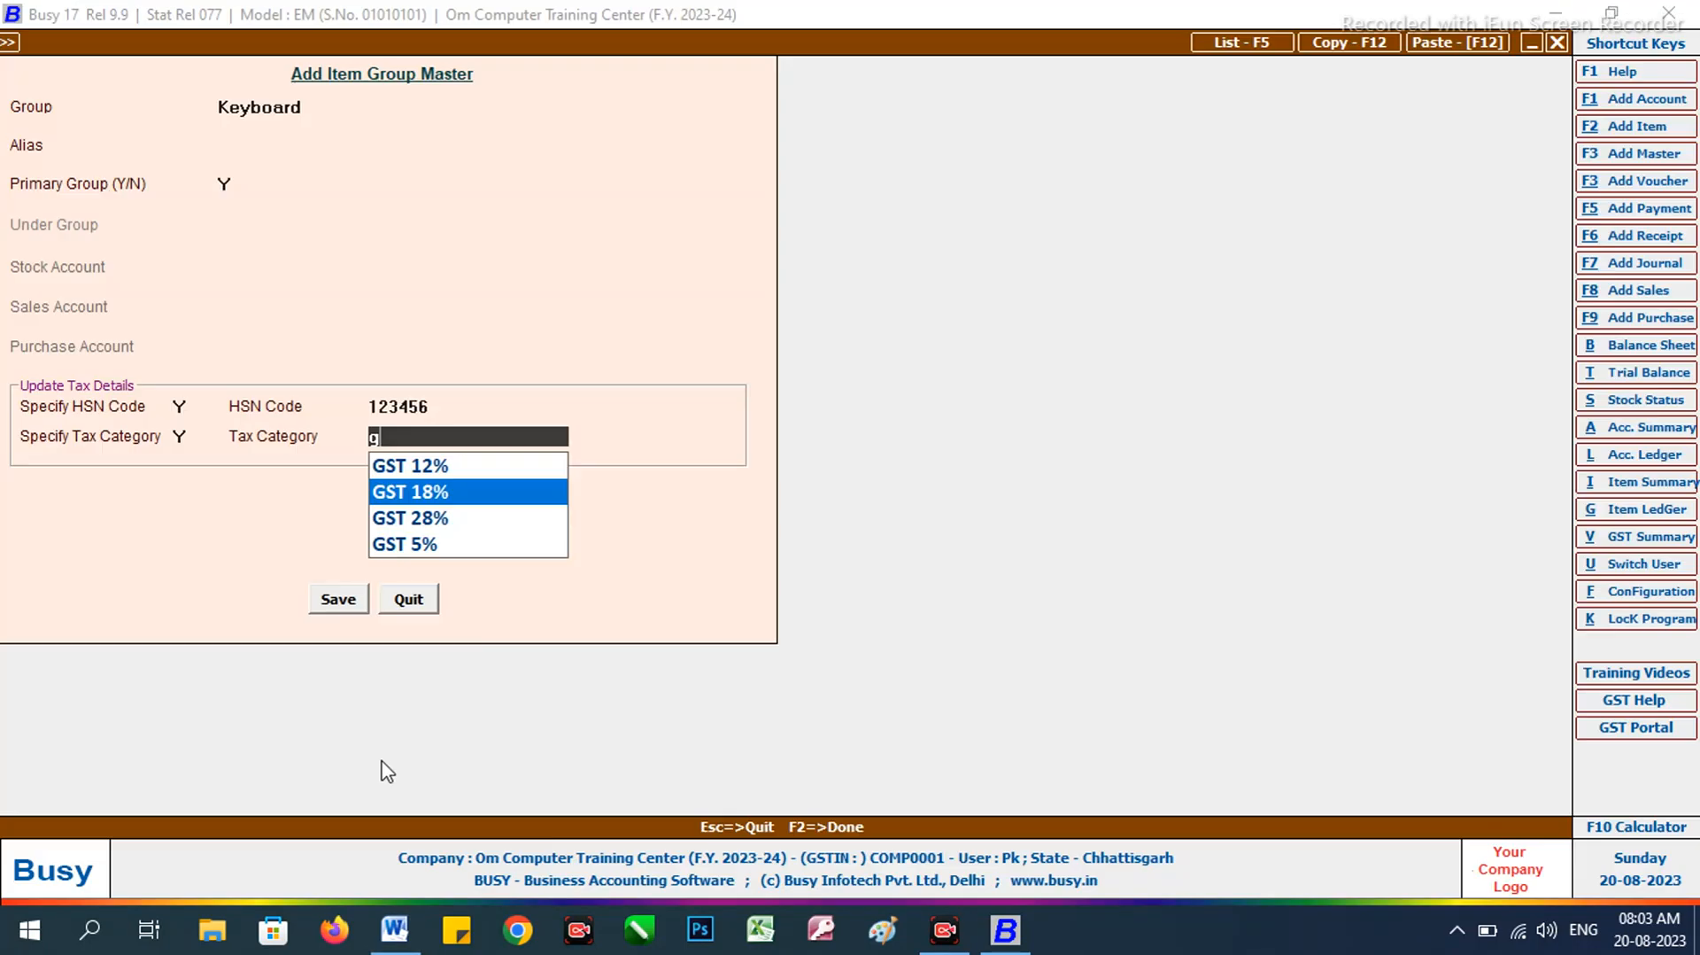
key("Return")
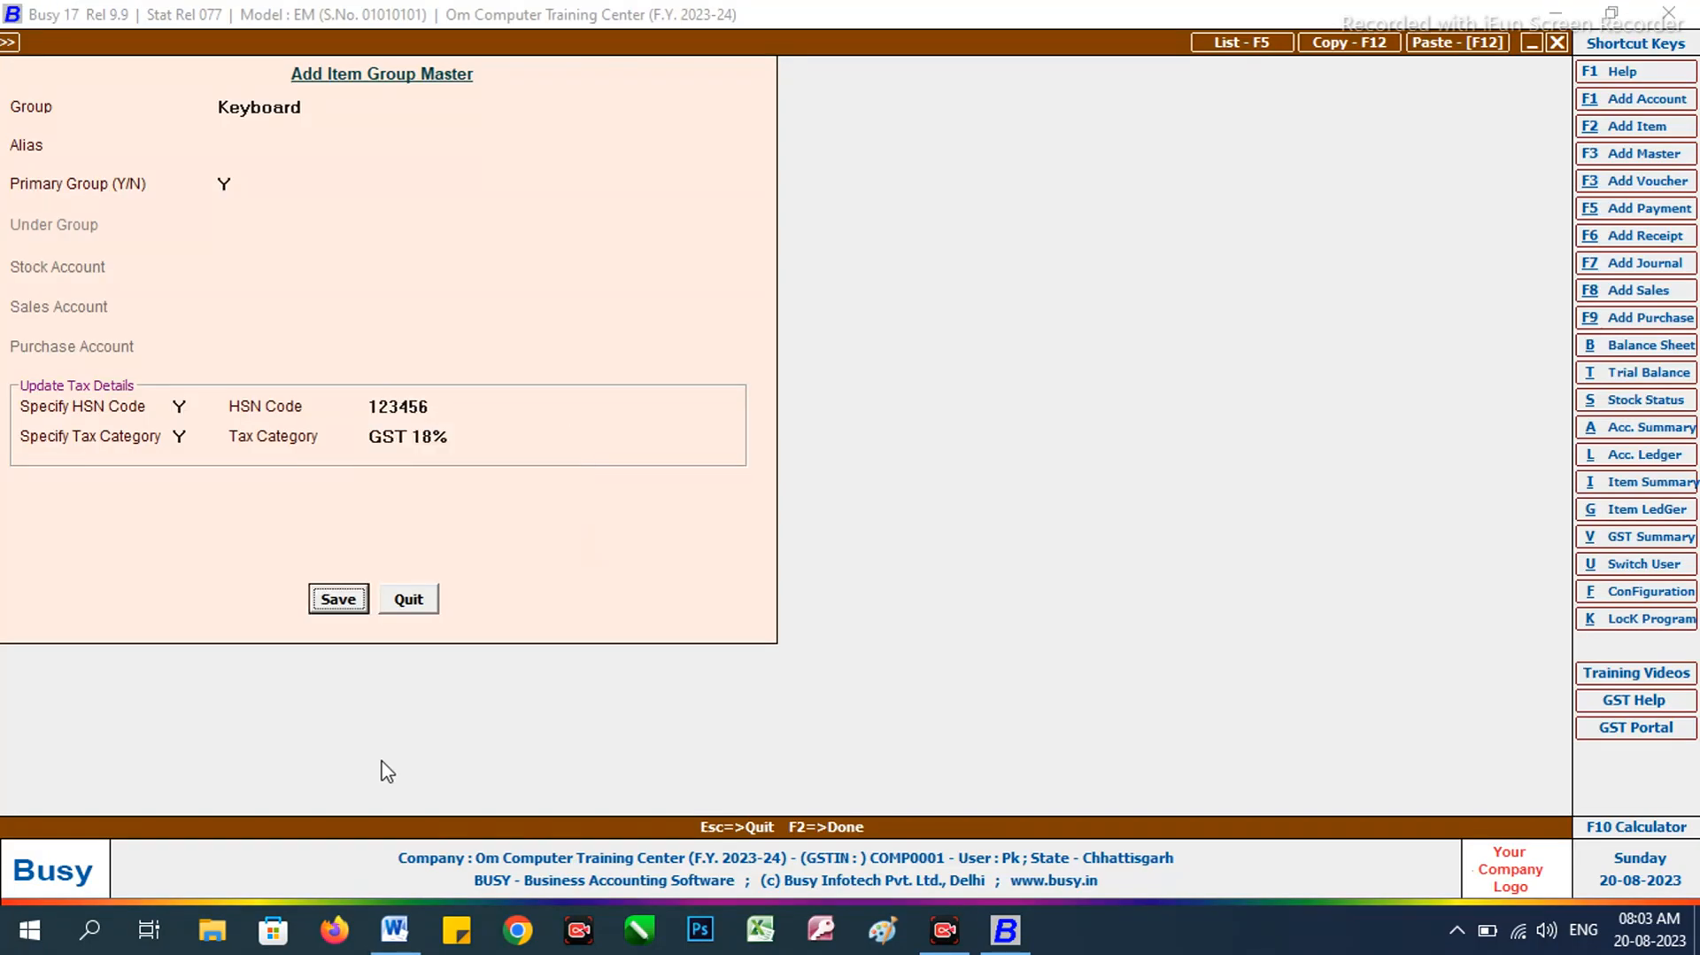
key("Return")
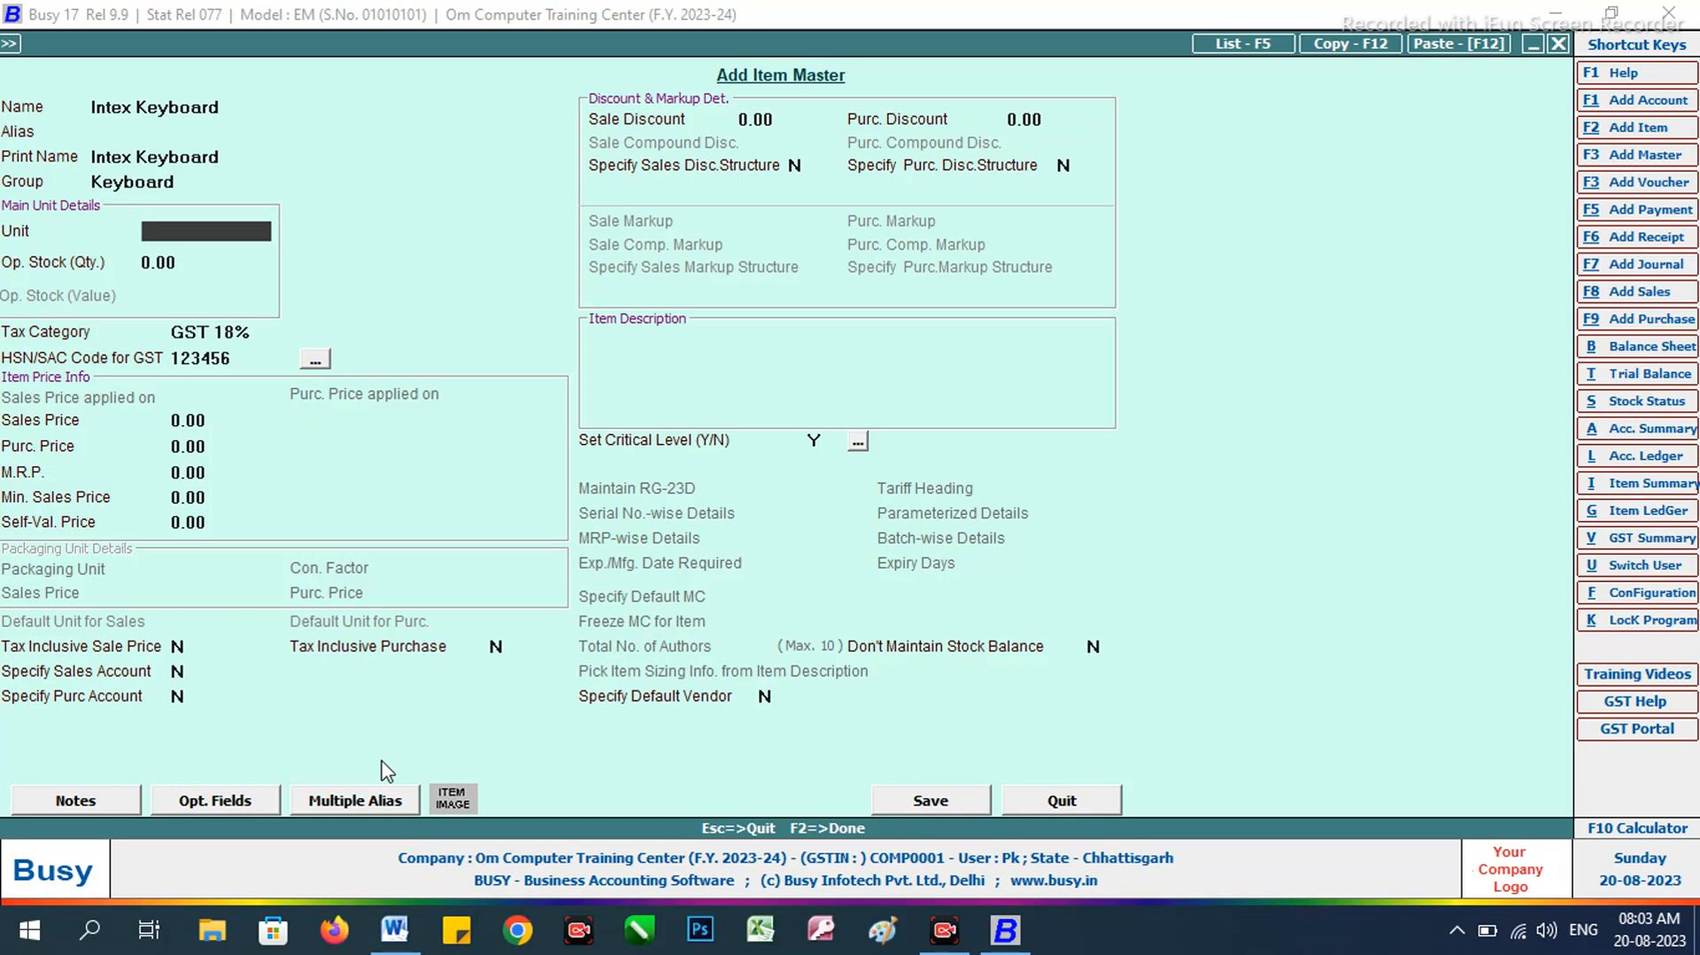
Step: Set the Intex Keyboard item's unit to Pcs., keep the default opening stock, tax and price values, and save the item
type("pc")
key("Return")
key("Return")
key("Return")
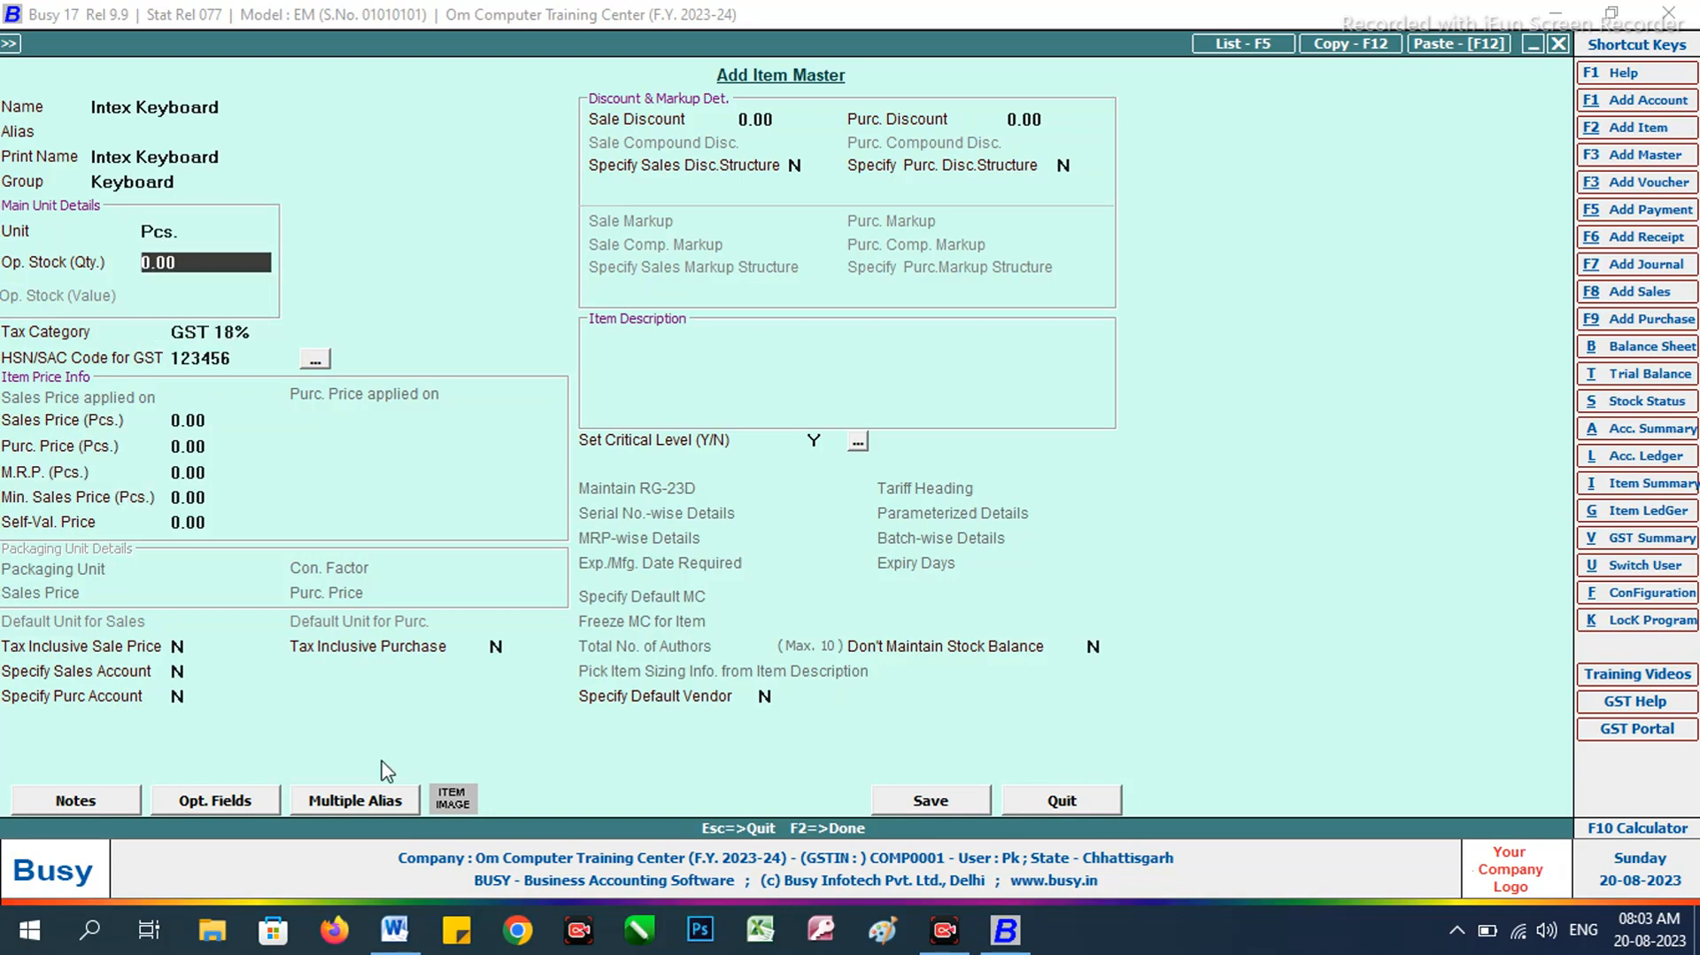
key("Return")
key("Return")
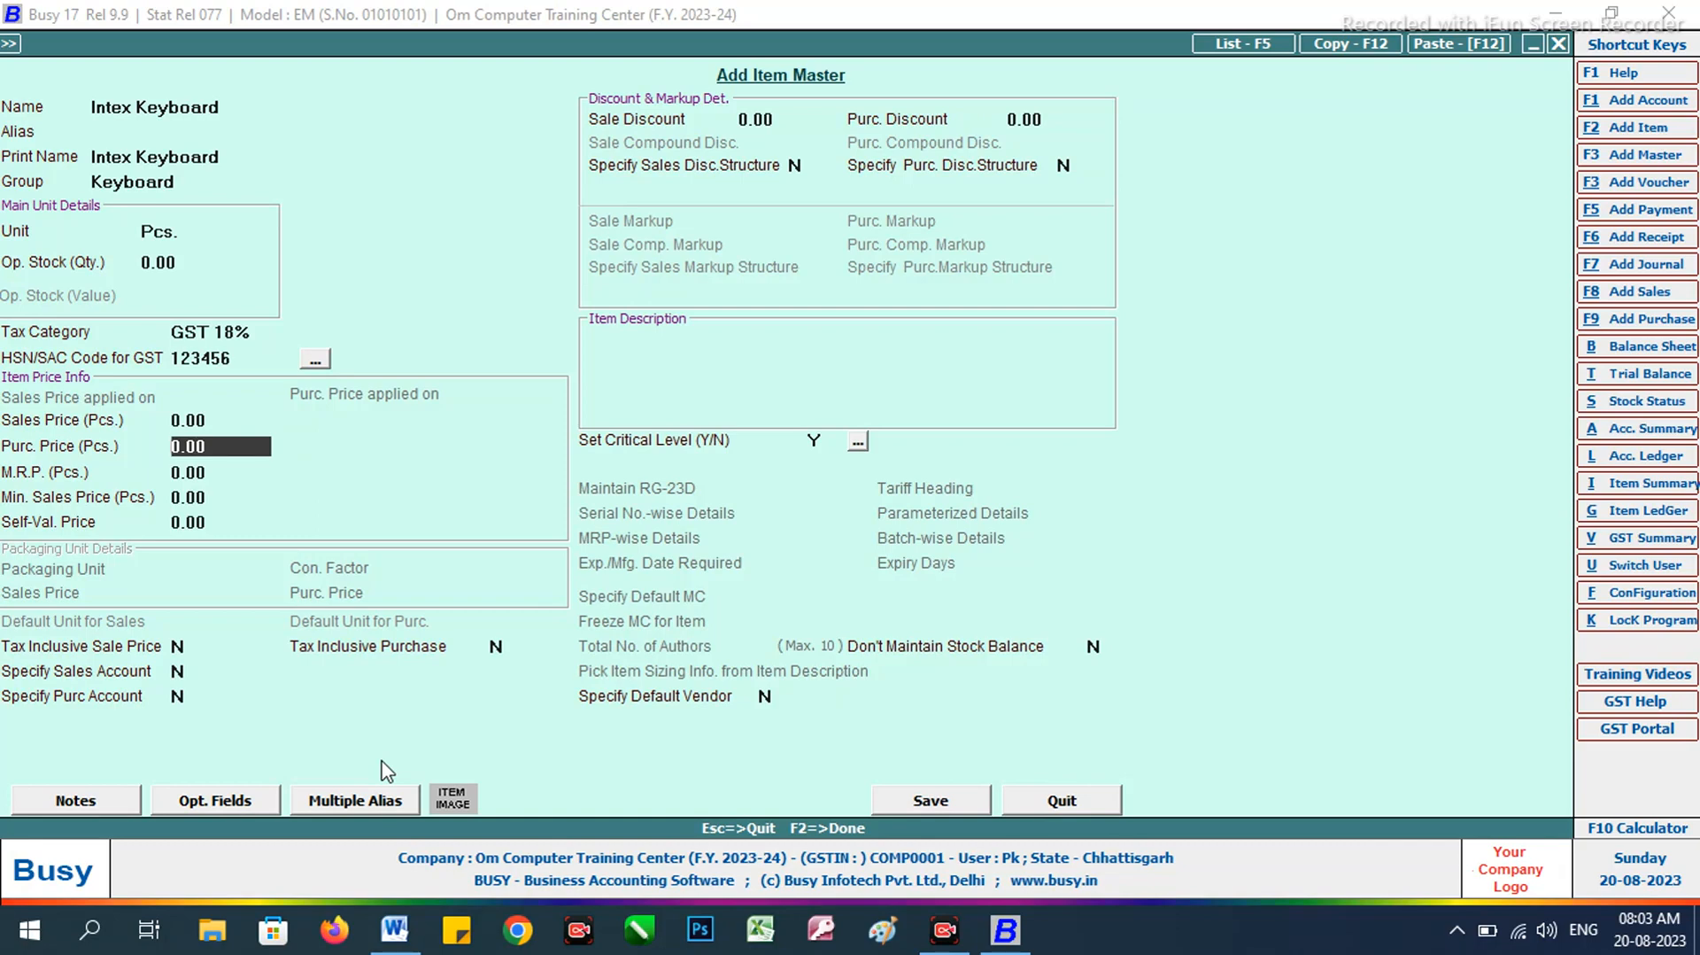
key("F2")
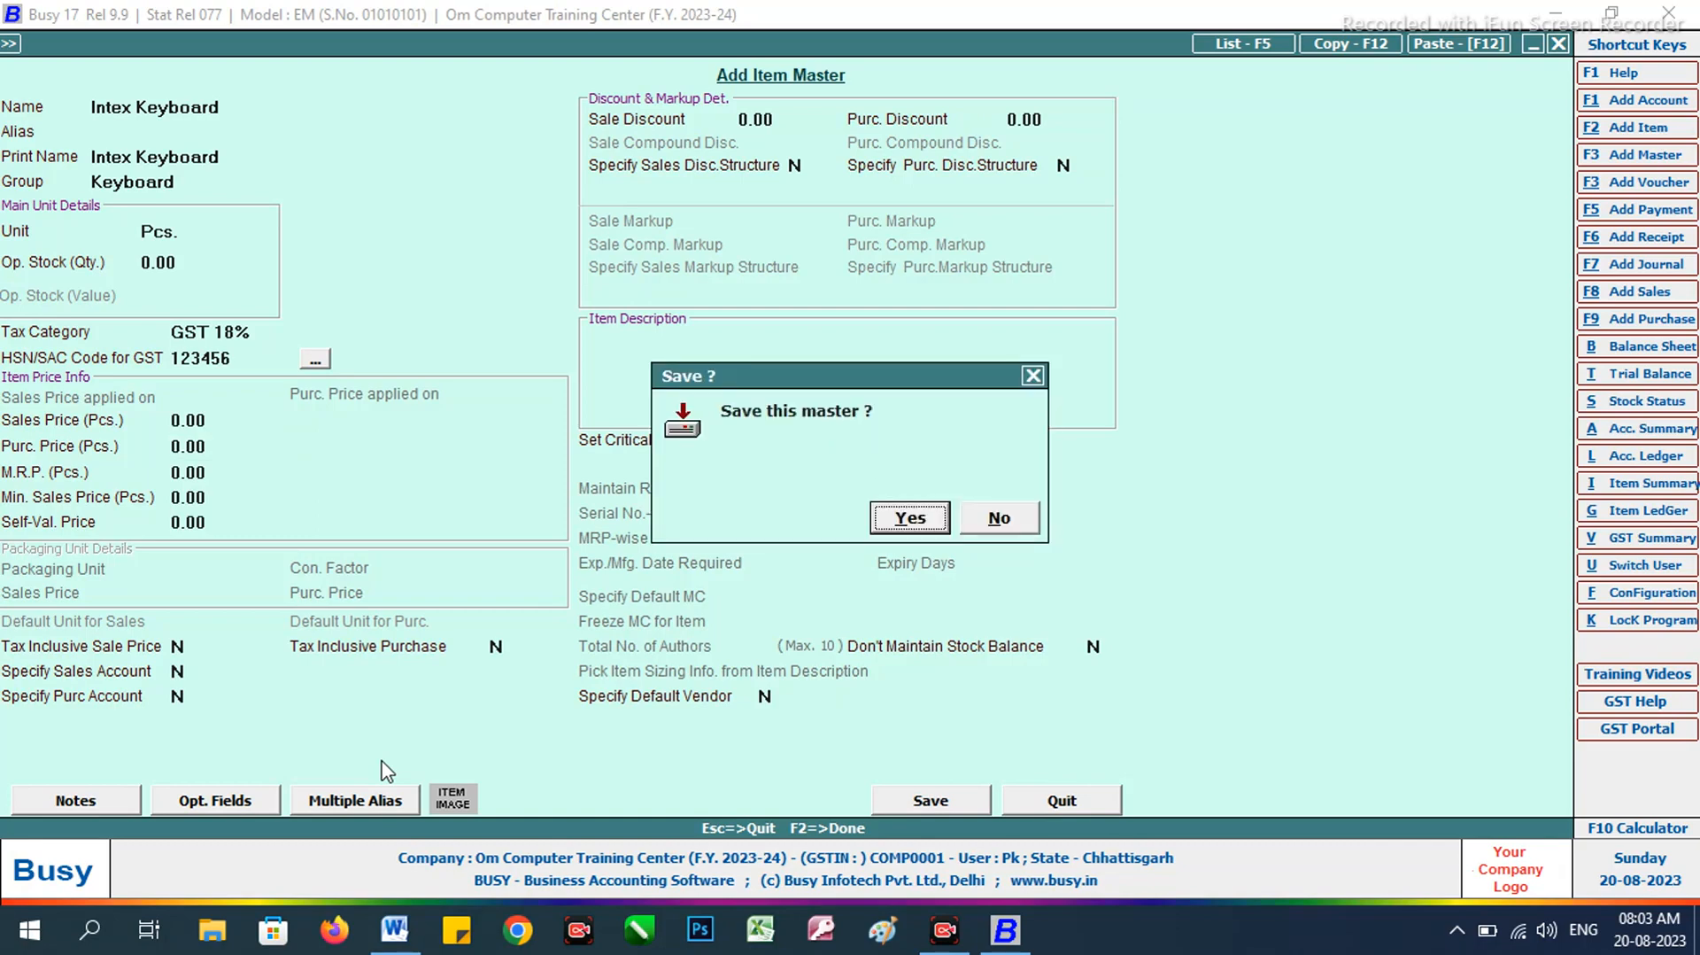
key("Return")
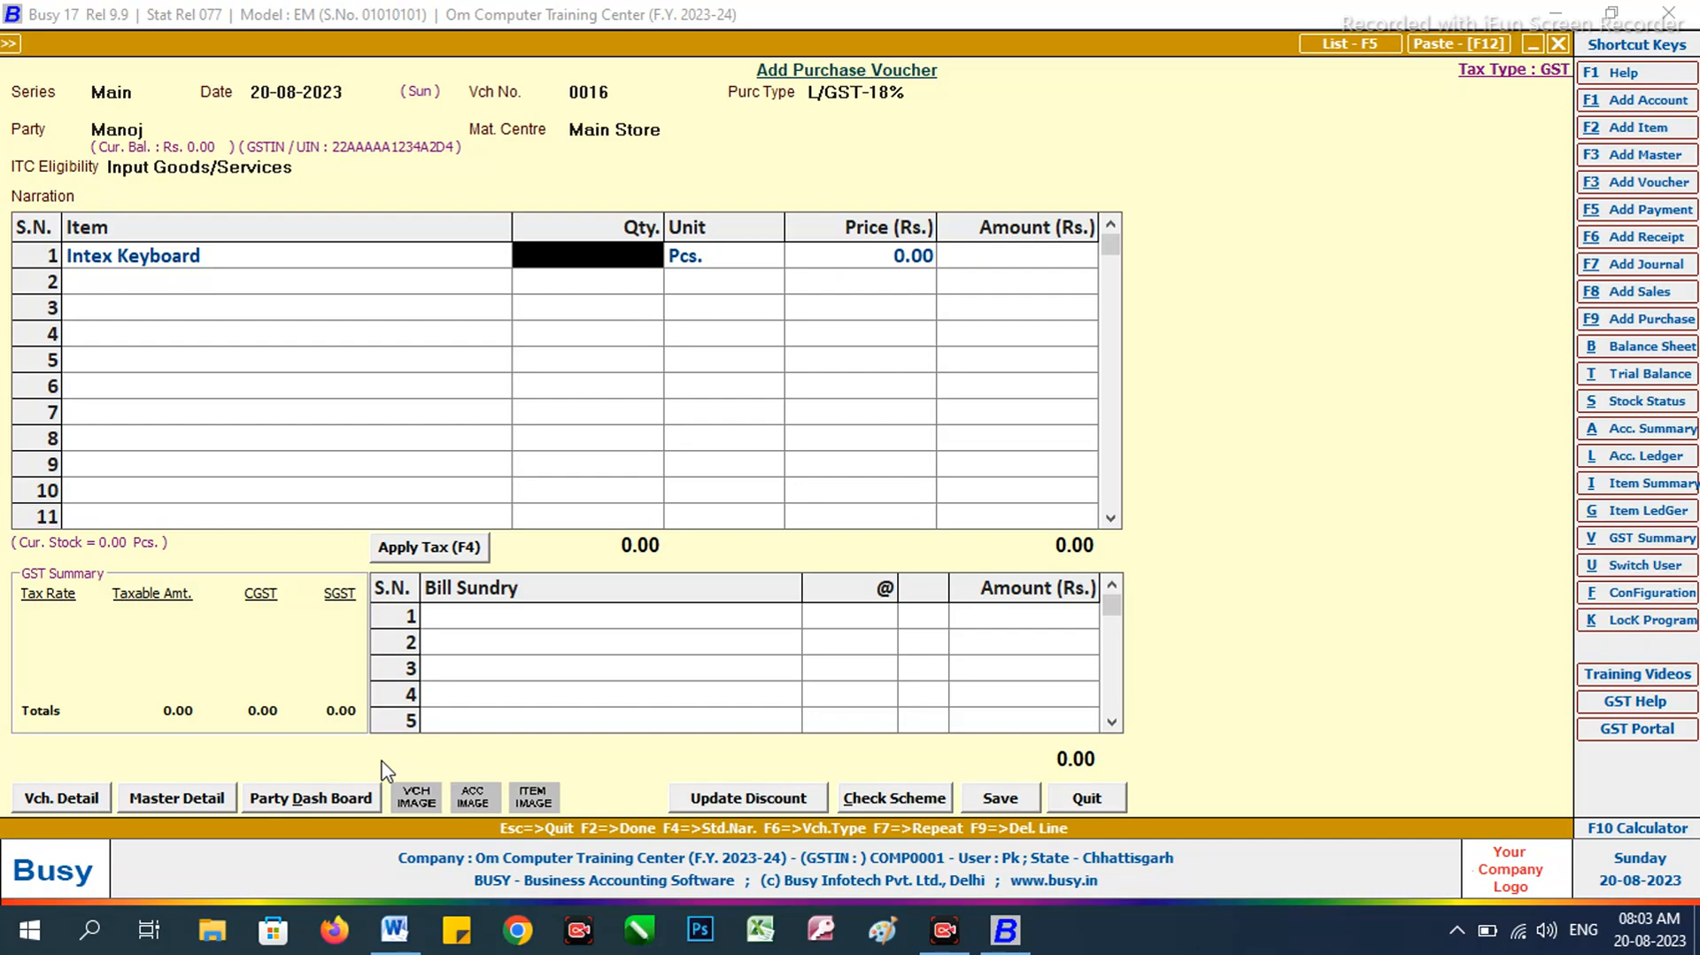
Step: Look up the Intex Keyboard's quantity and rate in Word and enter 7 Pcs. at 350 on the purchase voucher's first line
key("alt+Tab")
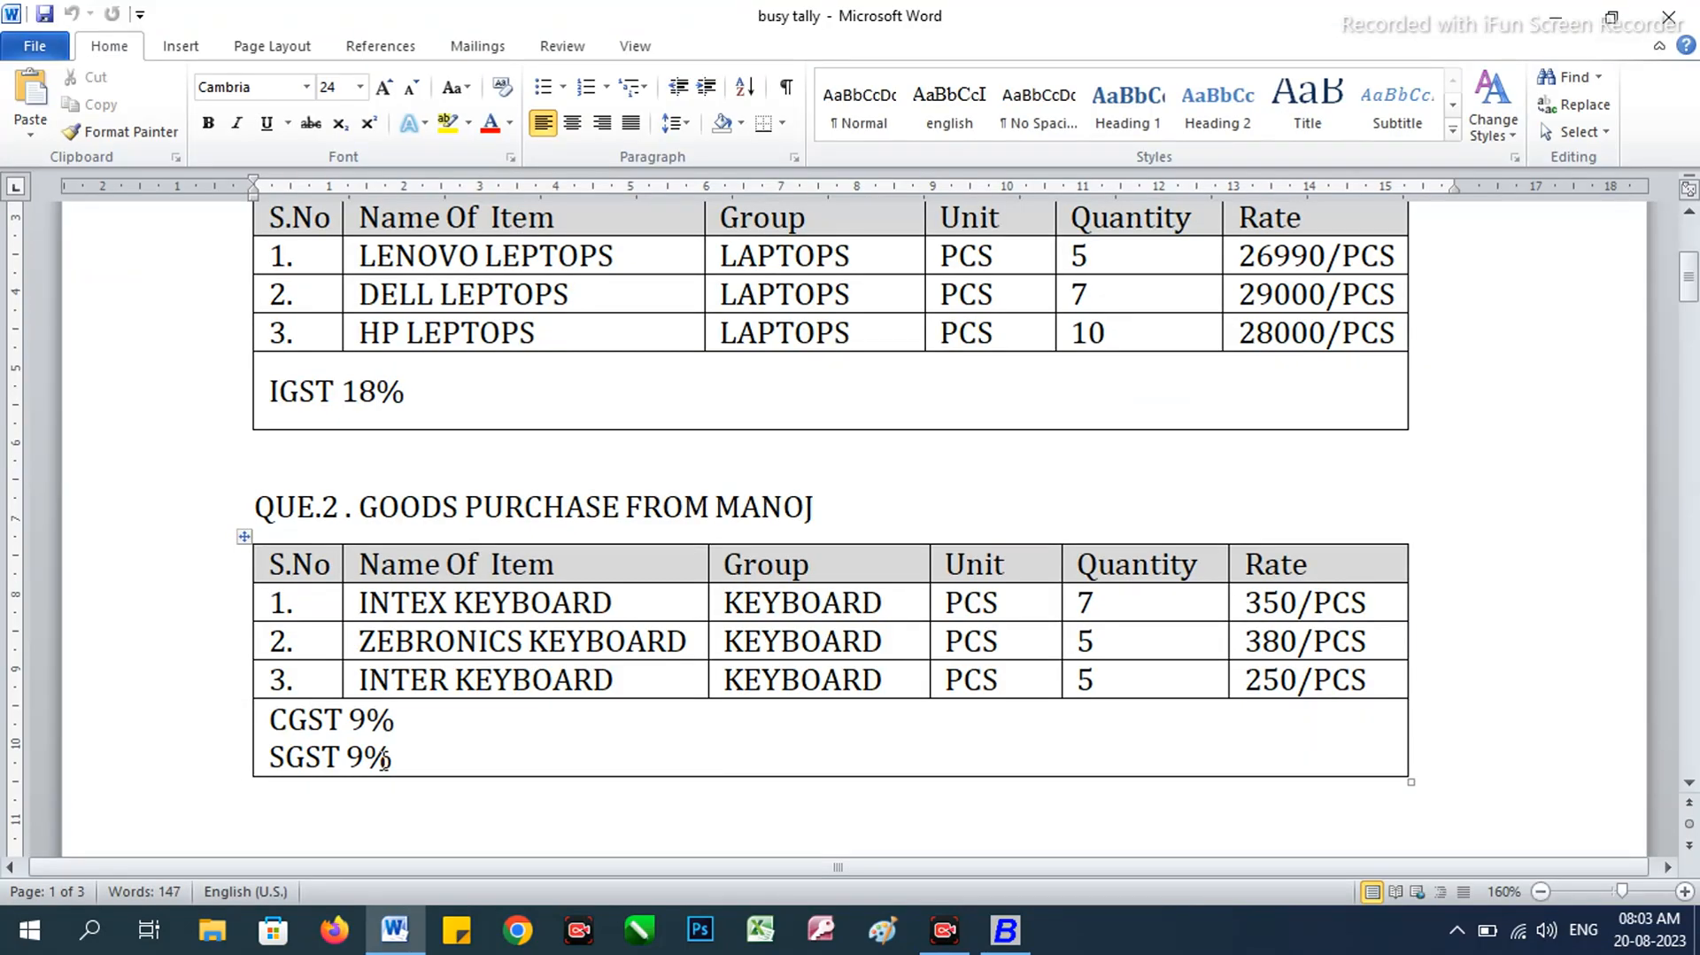
key("alt+Tab")
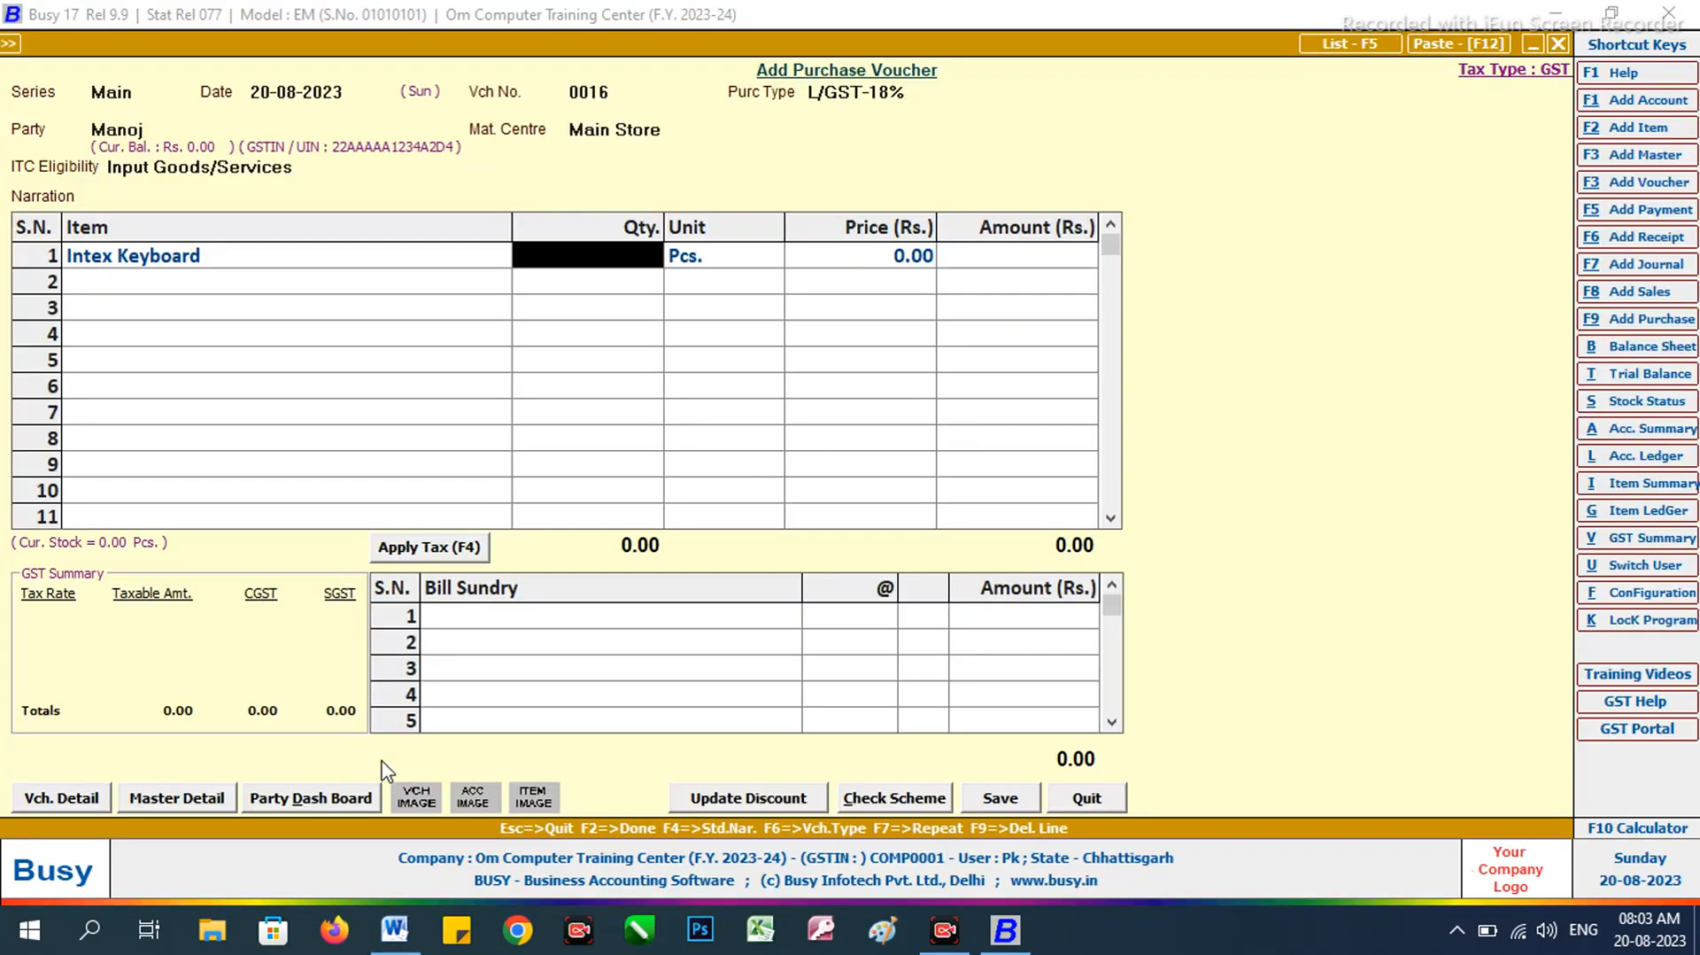
type("7")
key("Return")
key("alt+Tab")
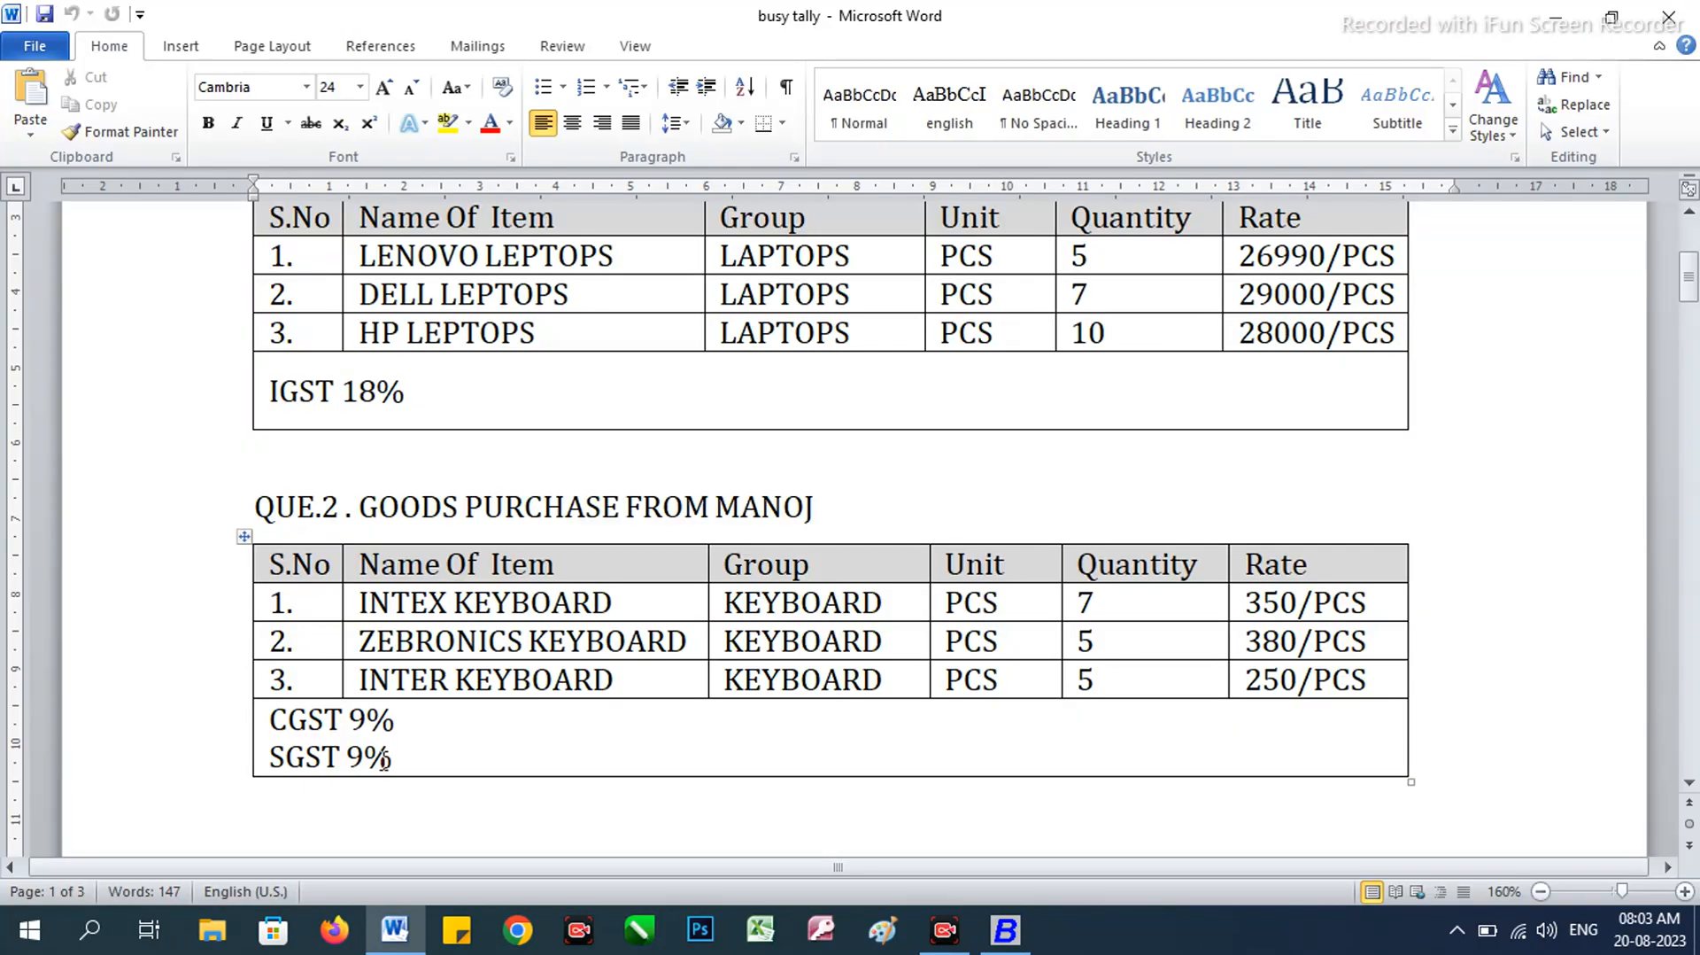
key("alt+Tab")
key("Return")
type("350")
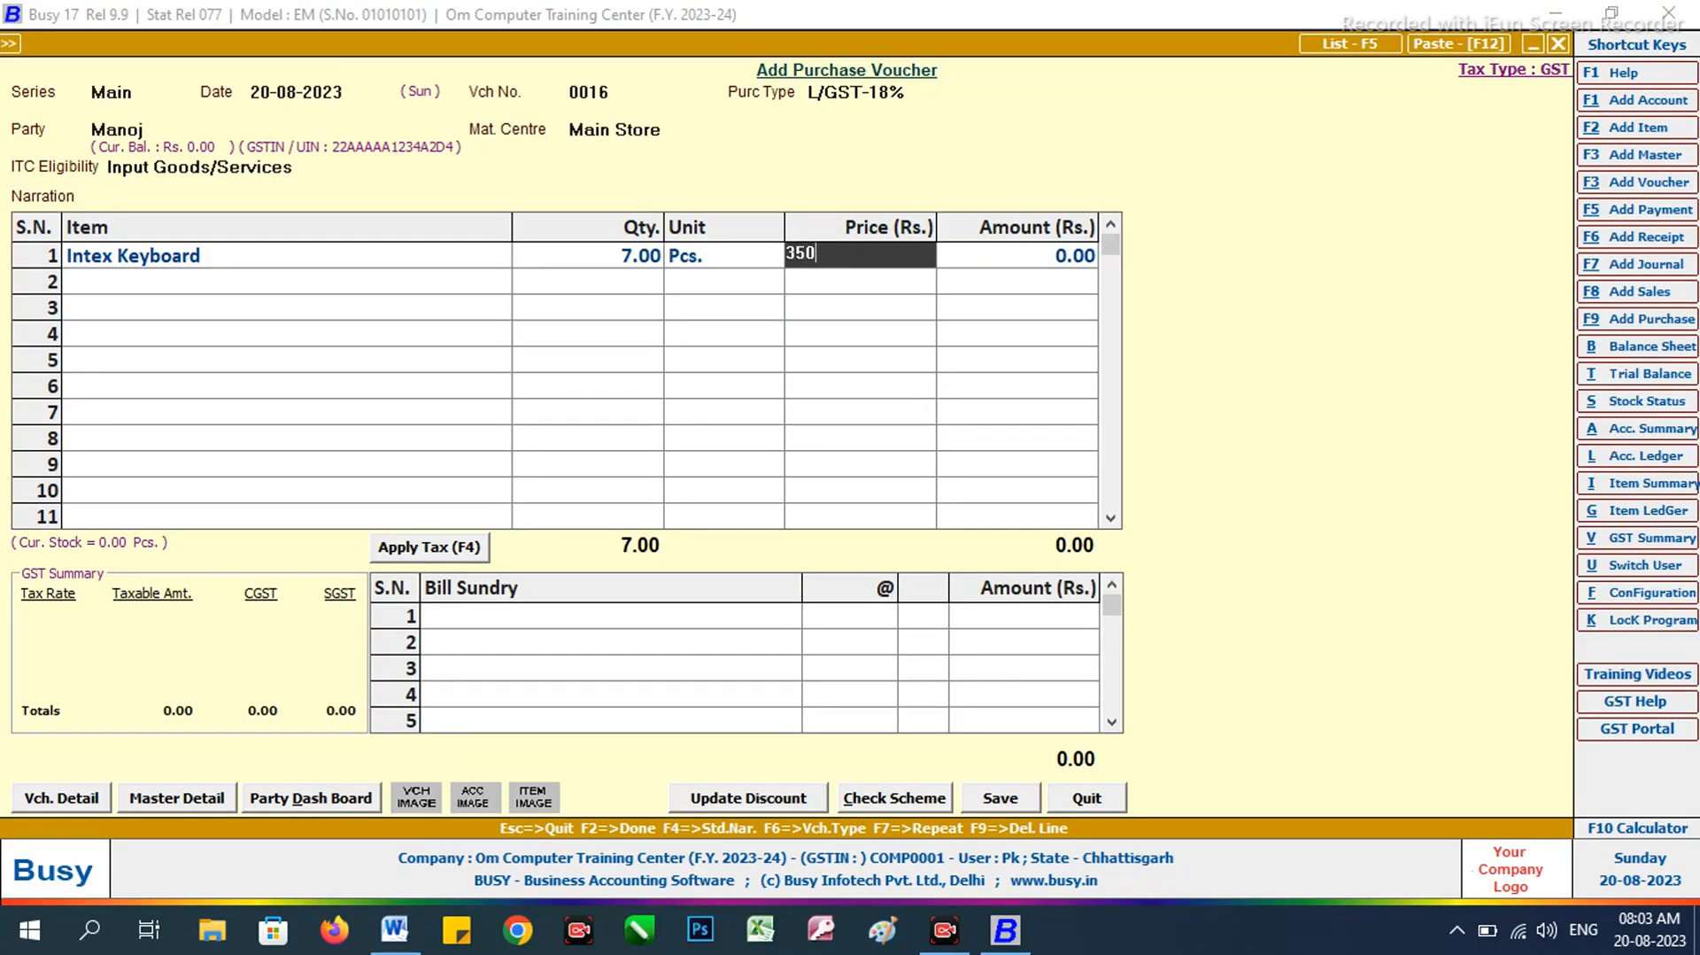
key("Return")
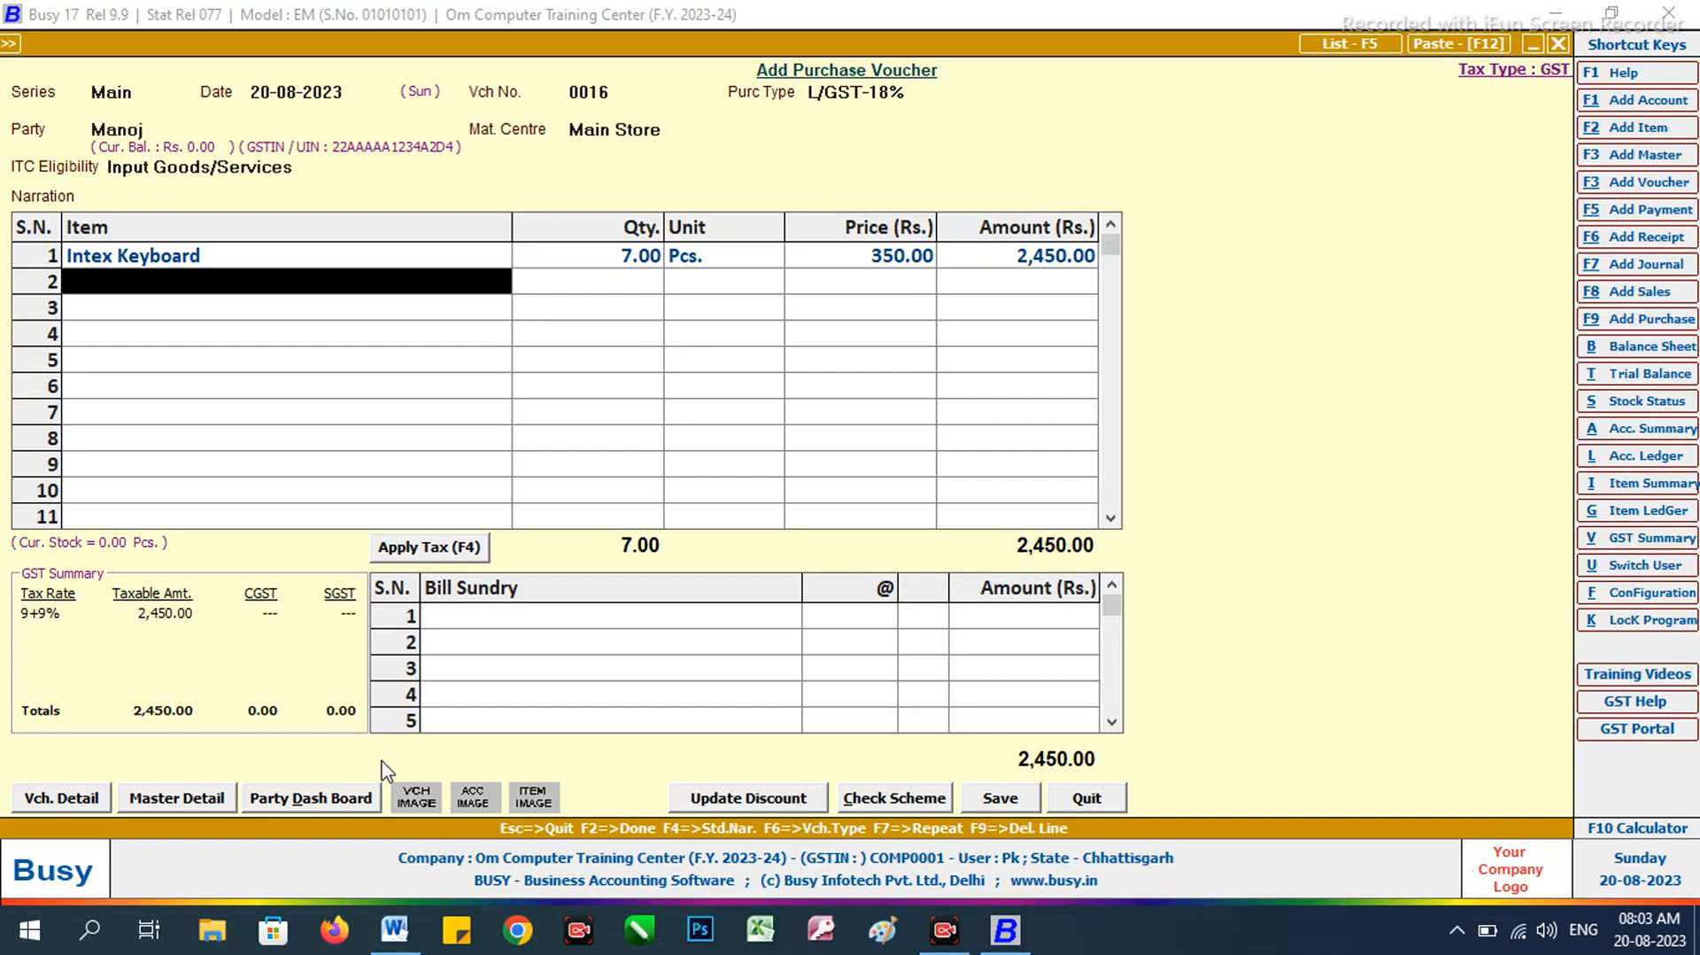
Step: Look up the second keyboard in Word and start a new item named Zebronics Keyboard with no alias, the same print name and group Keyboard
key("alt+Tab")
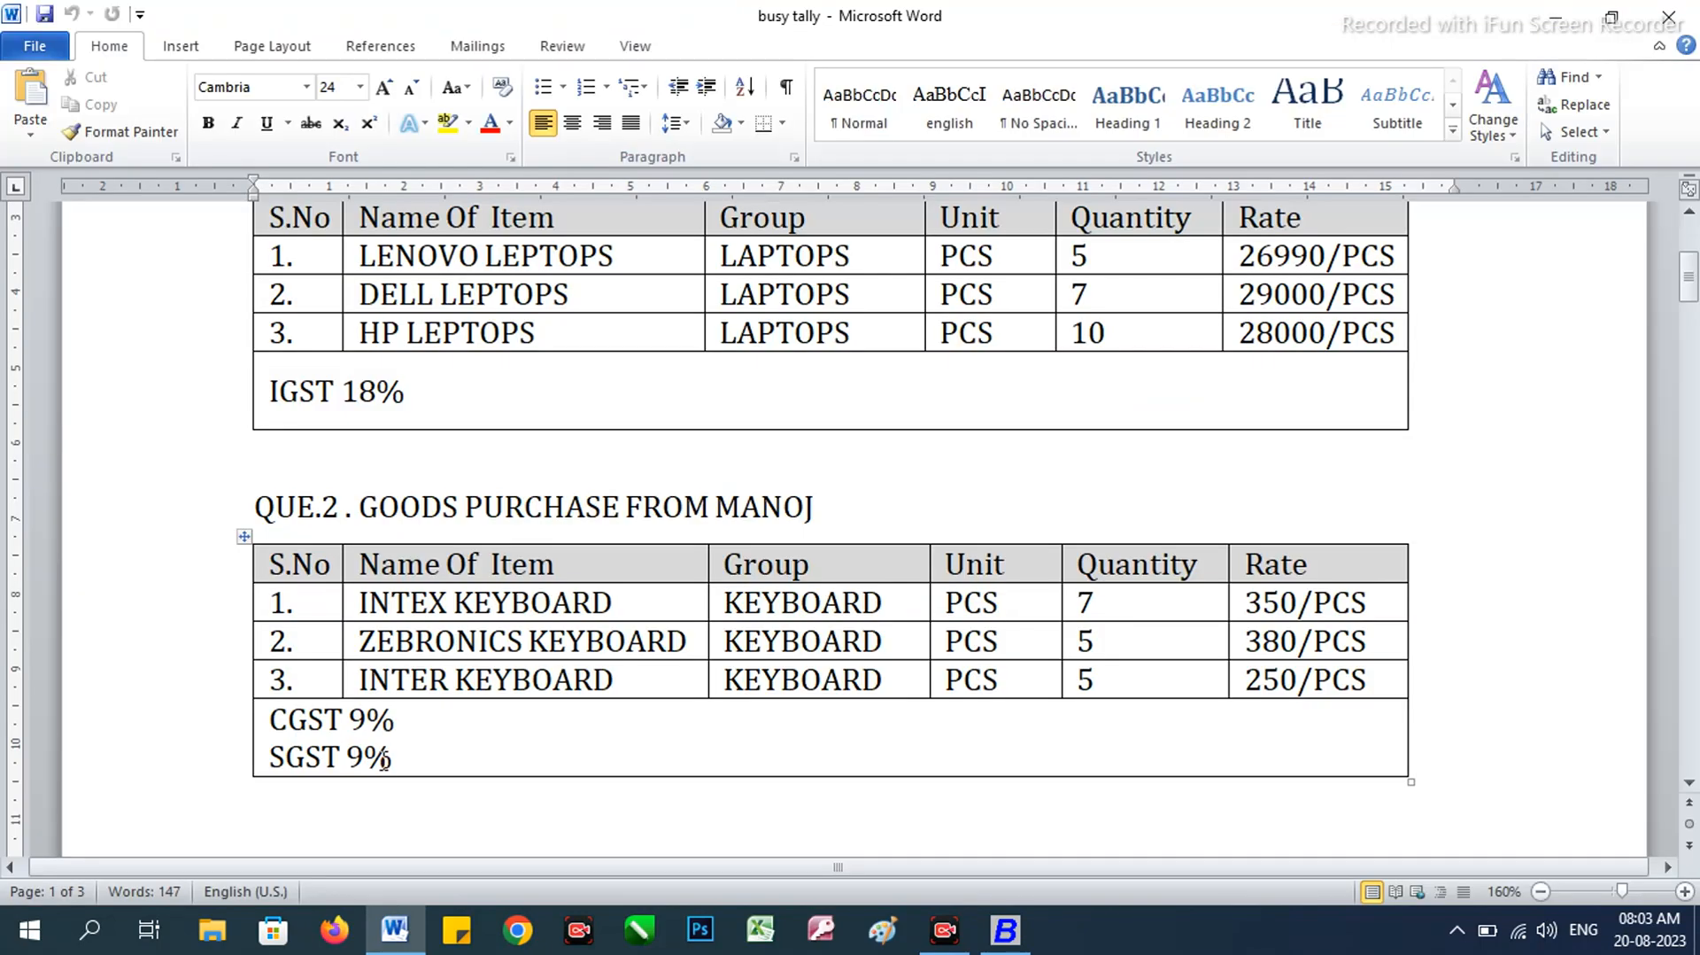
key("alt+Tab")
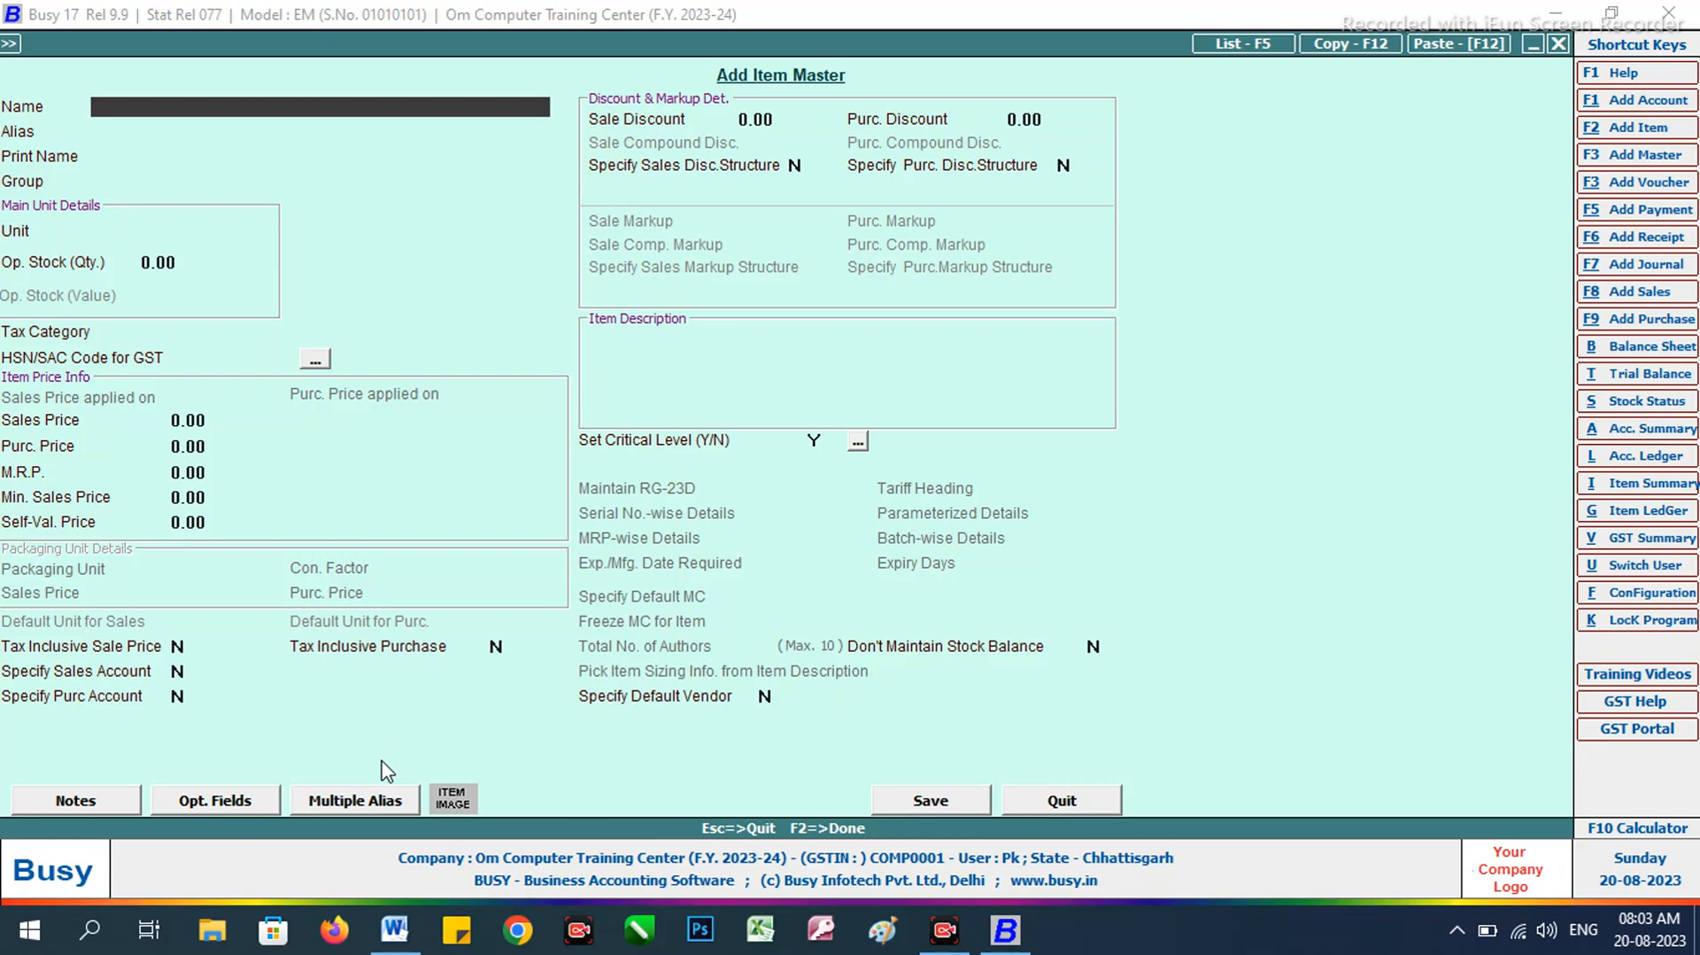
type("zebronics keyboard")
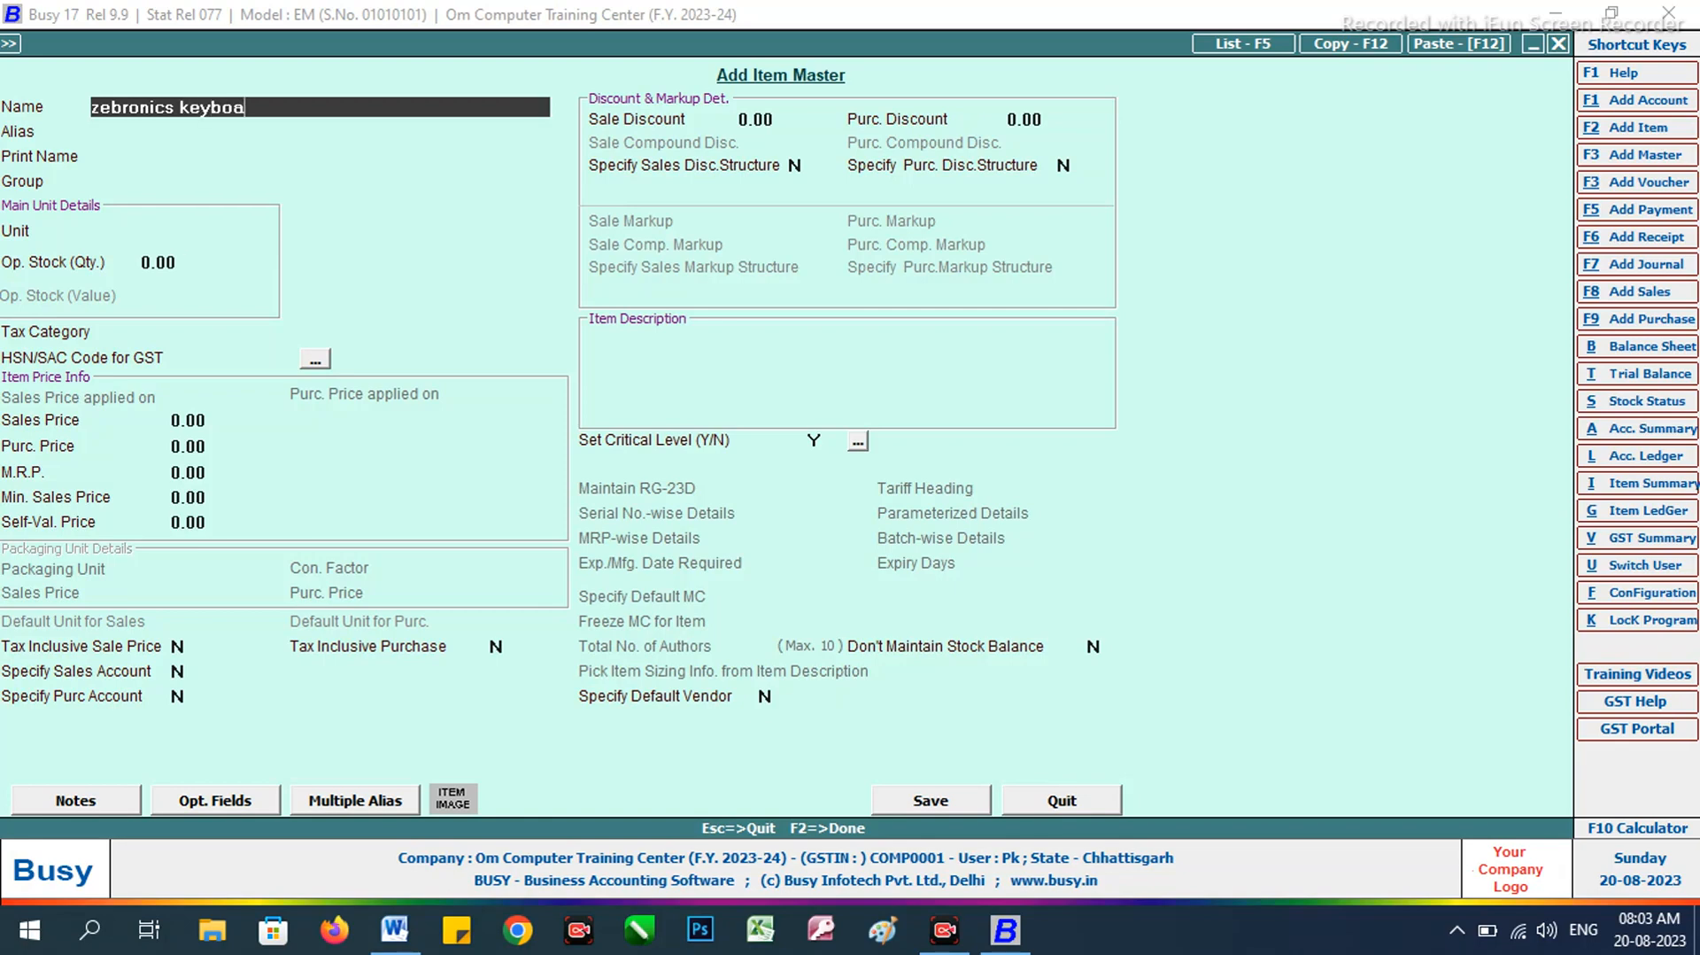
key("Return")
key("Return")
key("Return")
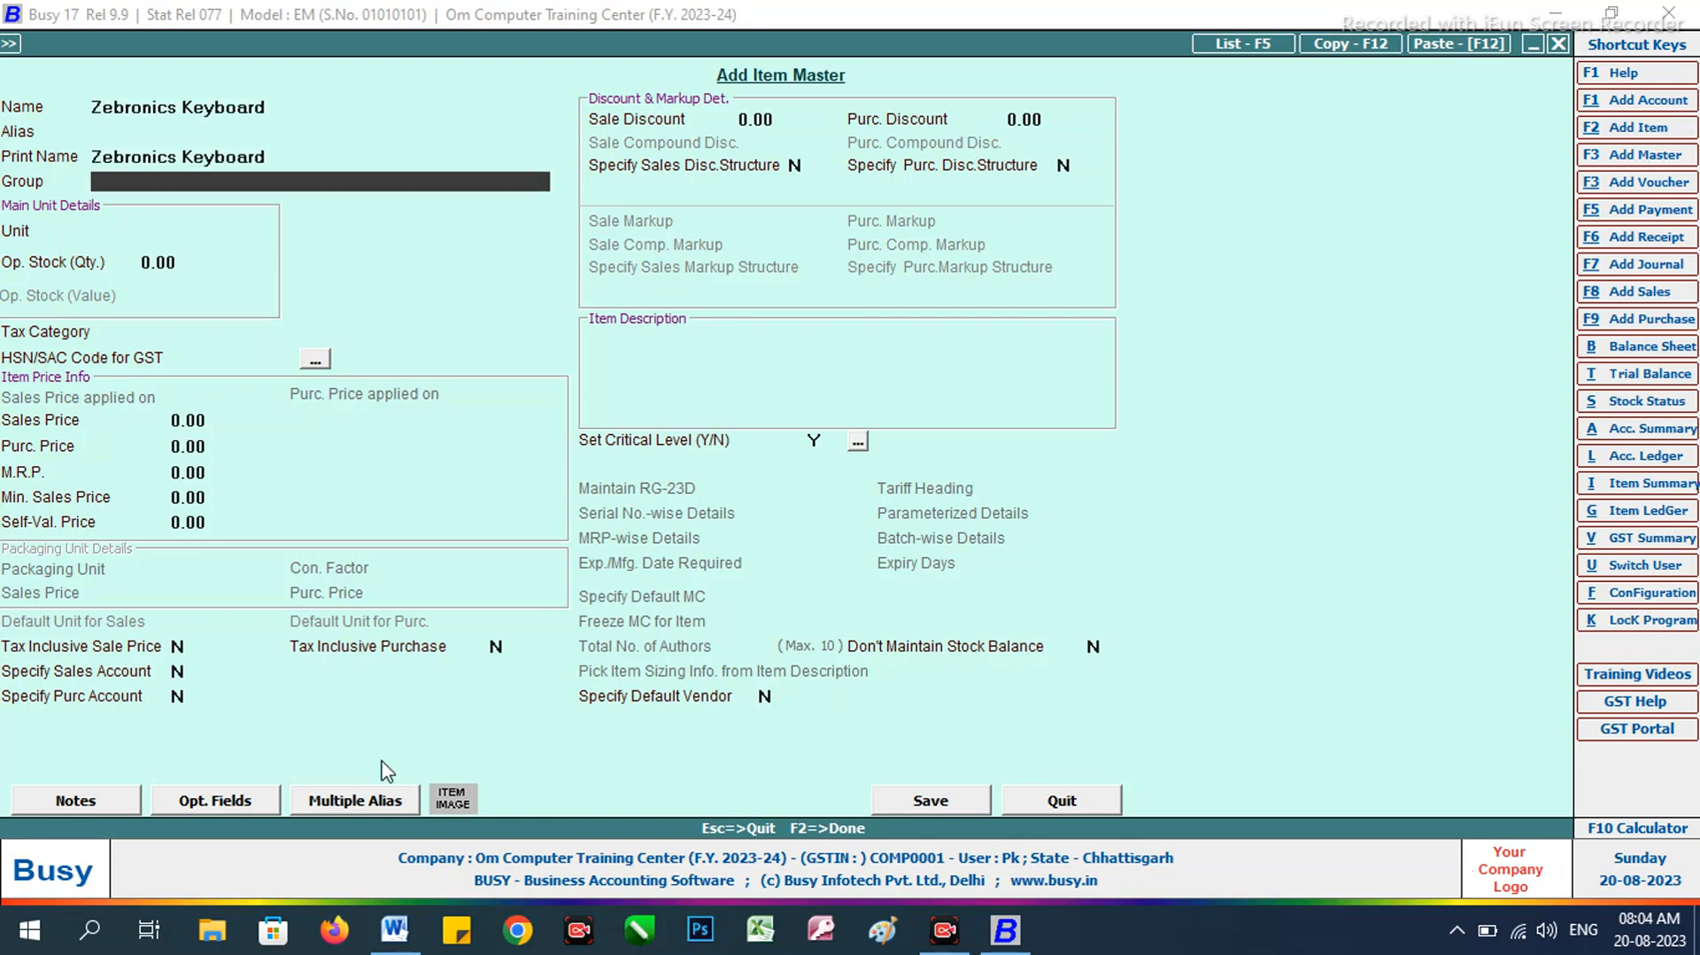
type("k")
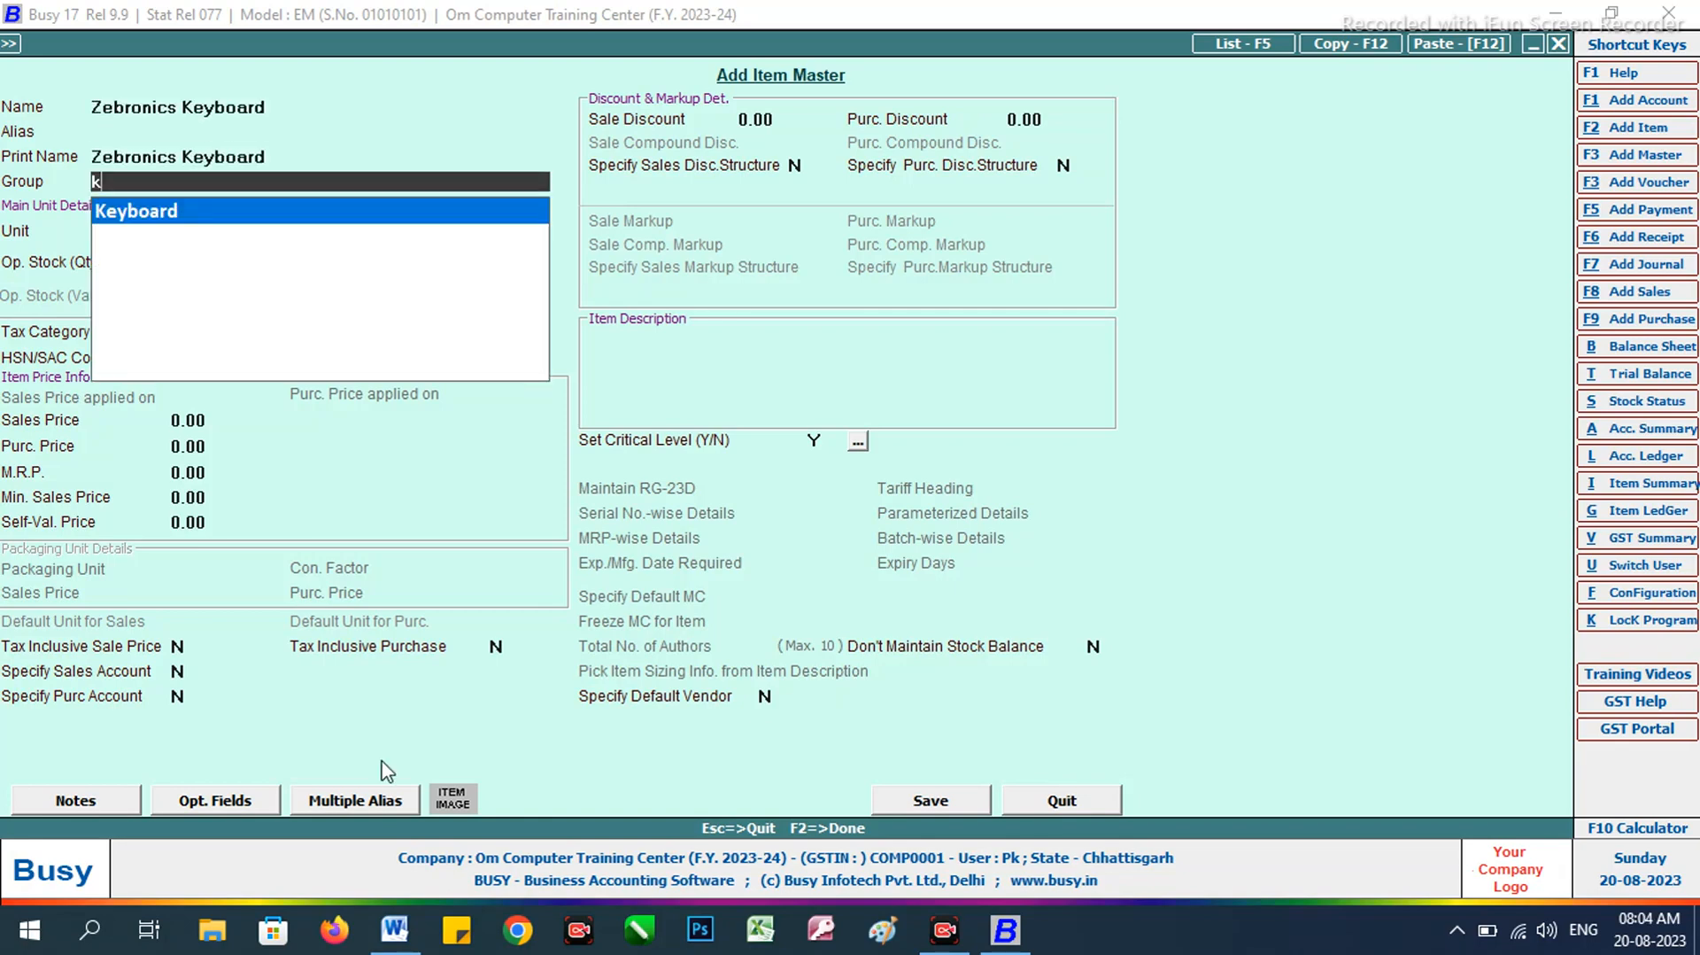
key("Return")
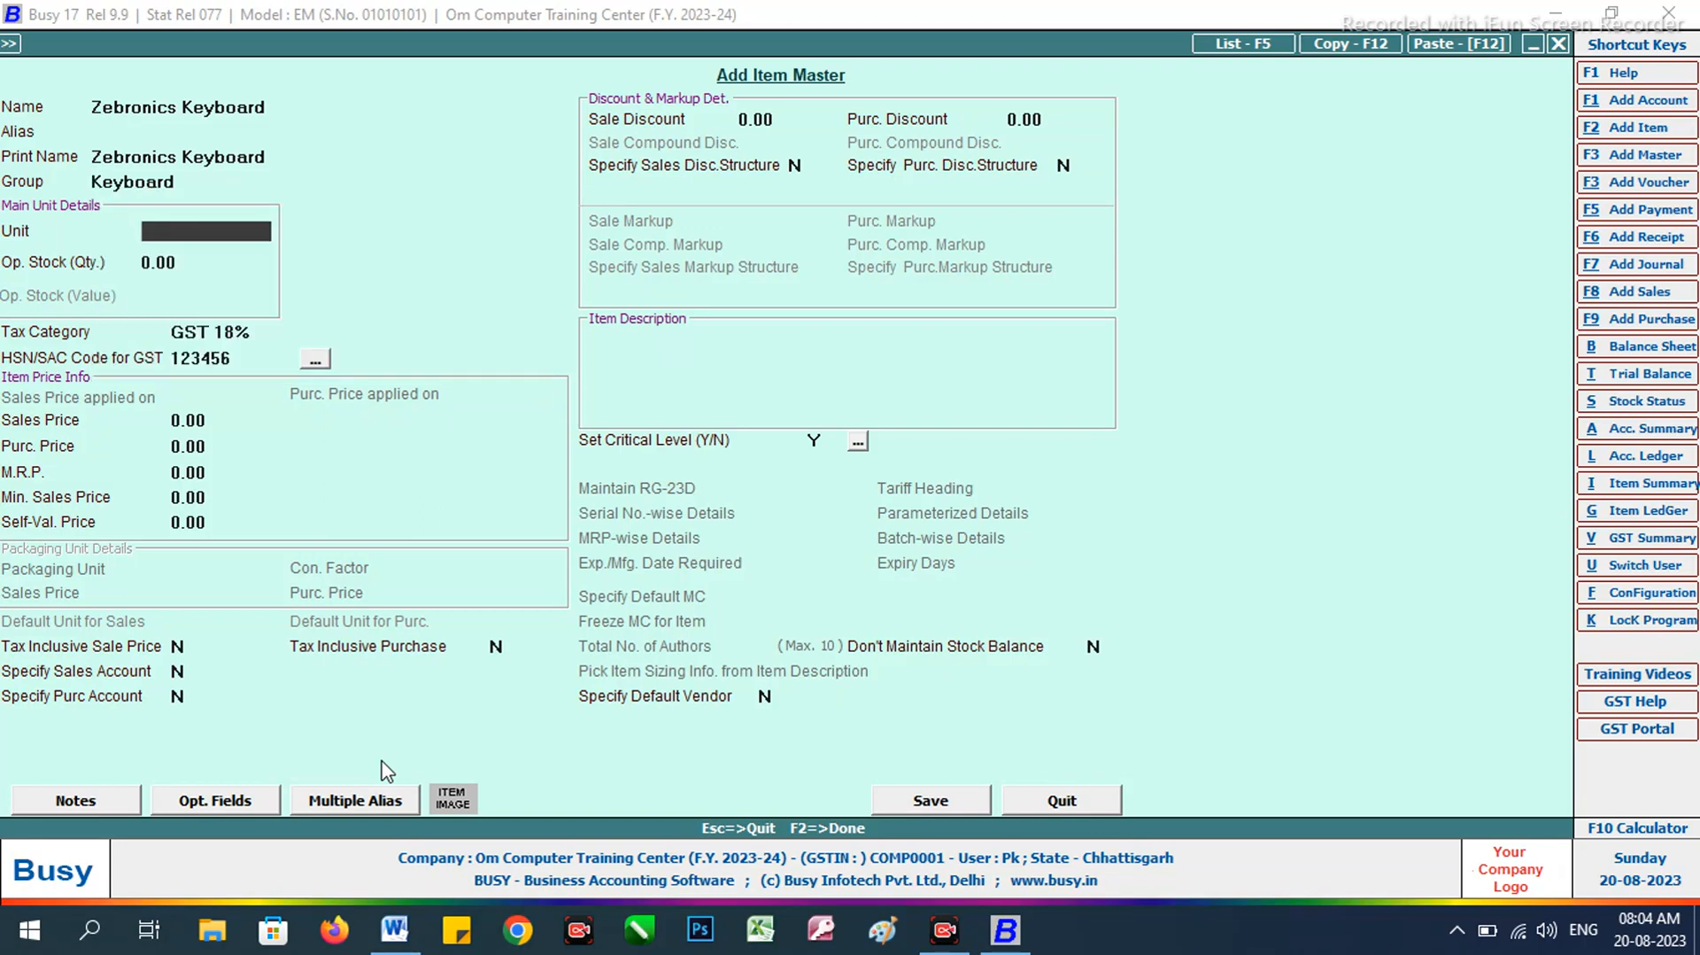
Step: Set the Zebronics Keyboard item's unit to Pcs., keep the default opening stock and tax details, and save the item
type("p")
key("Return")
key("Return")
key("Return")
key("Return")
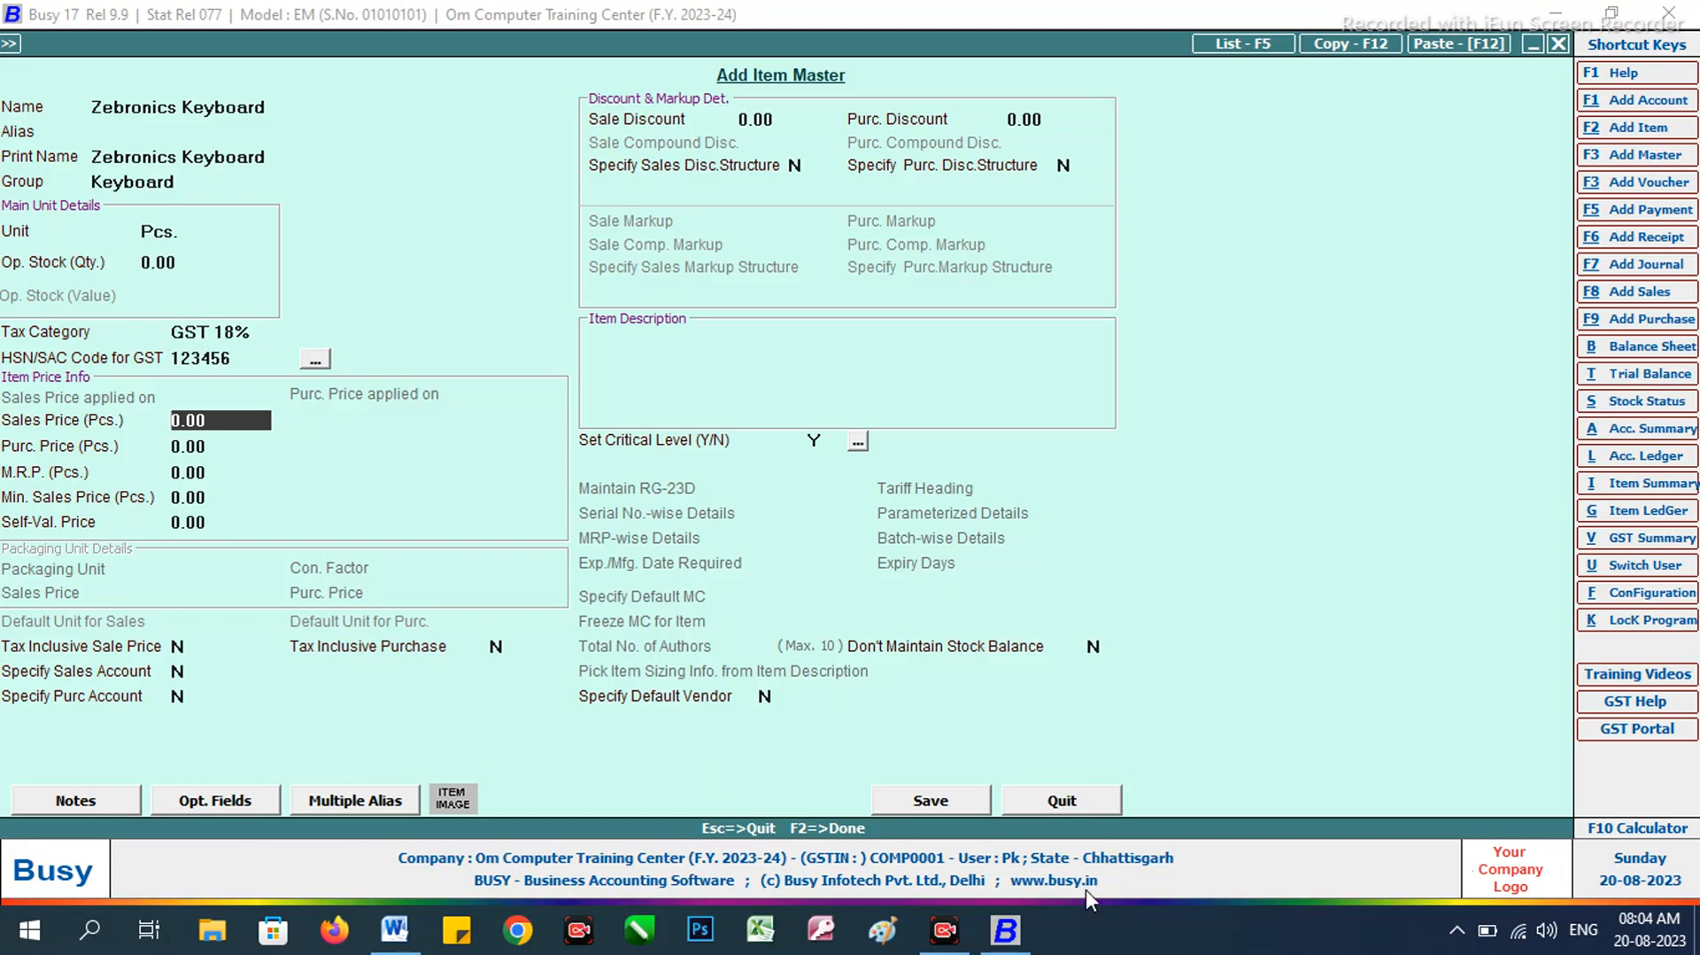
left_click(942, 800)
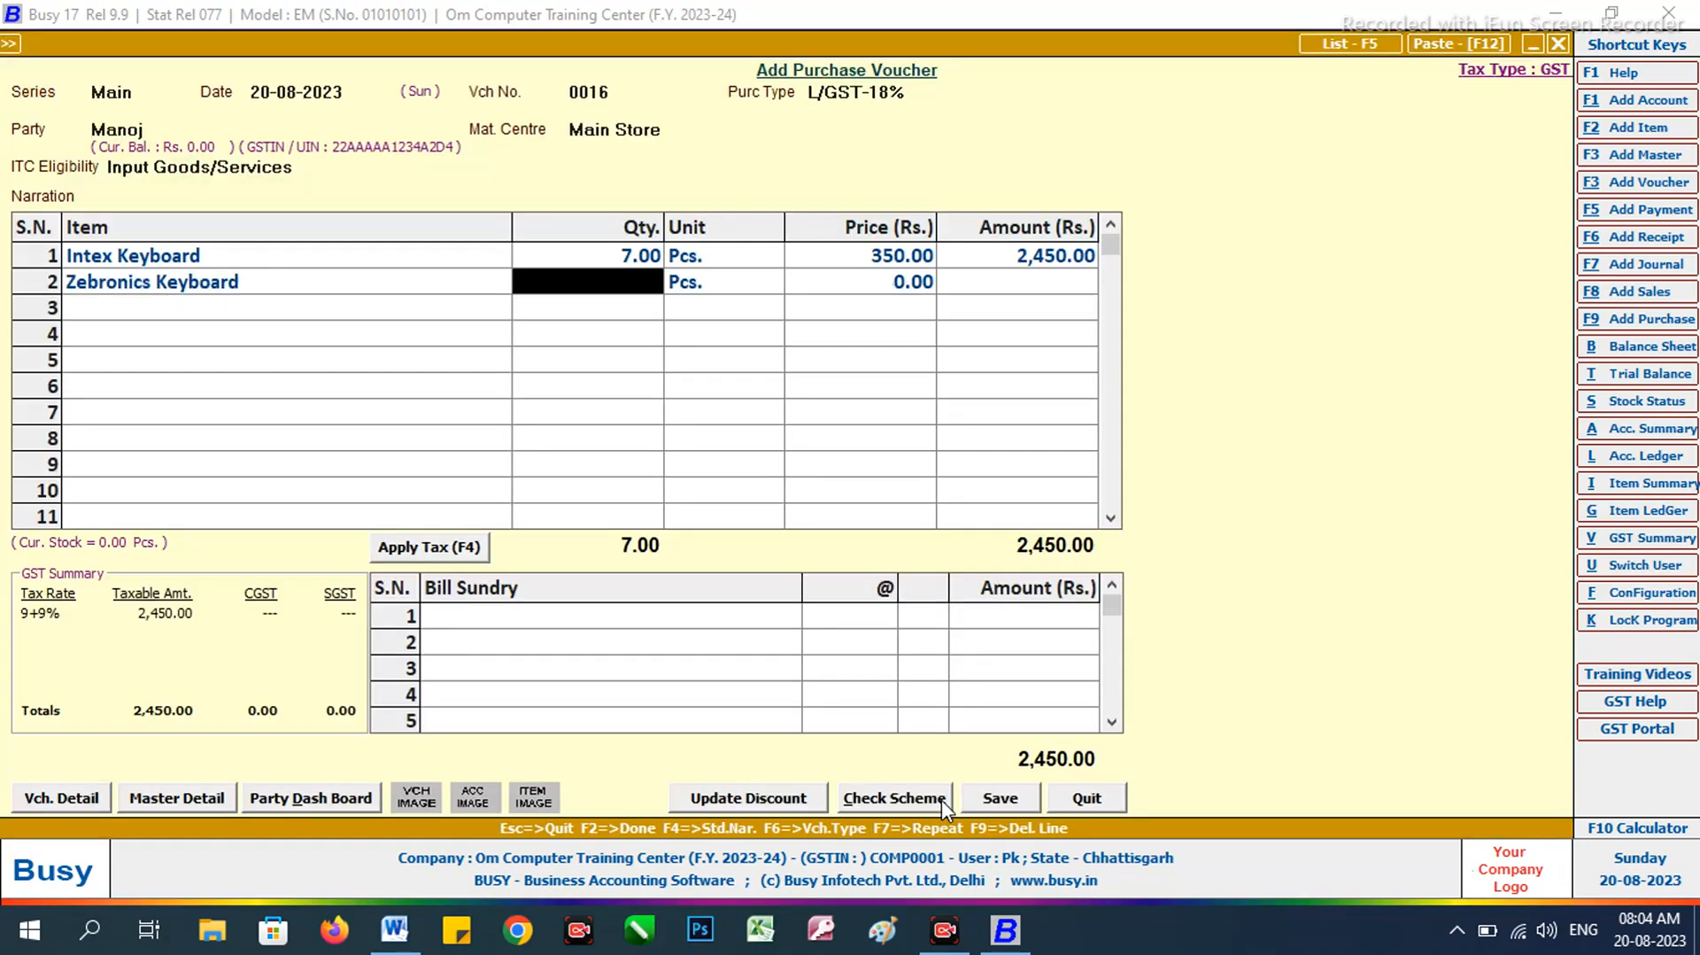
Step: Look up the Zebronics Keyboard's quantity and rate in Word and enter 5 Pcs. at 380 on the voucher's second line
key("alt+Tab")
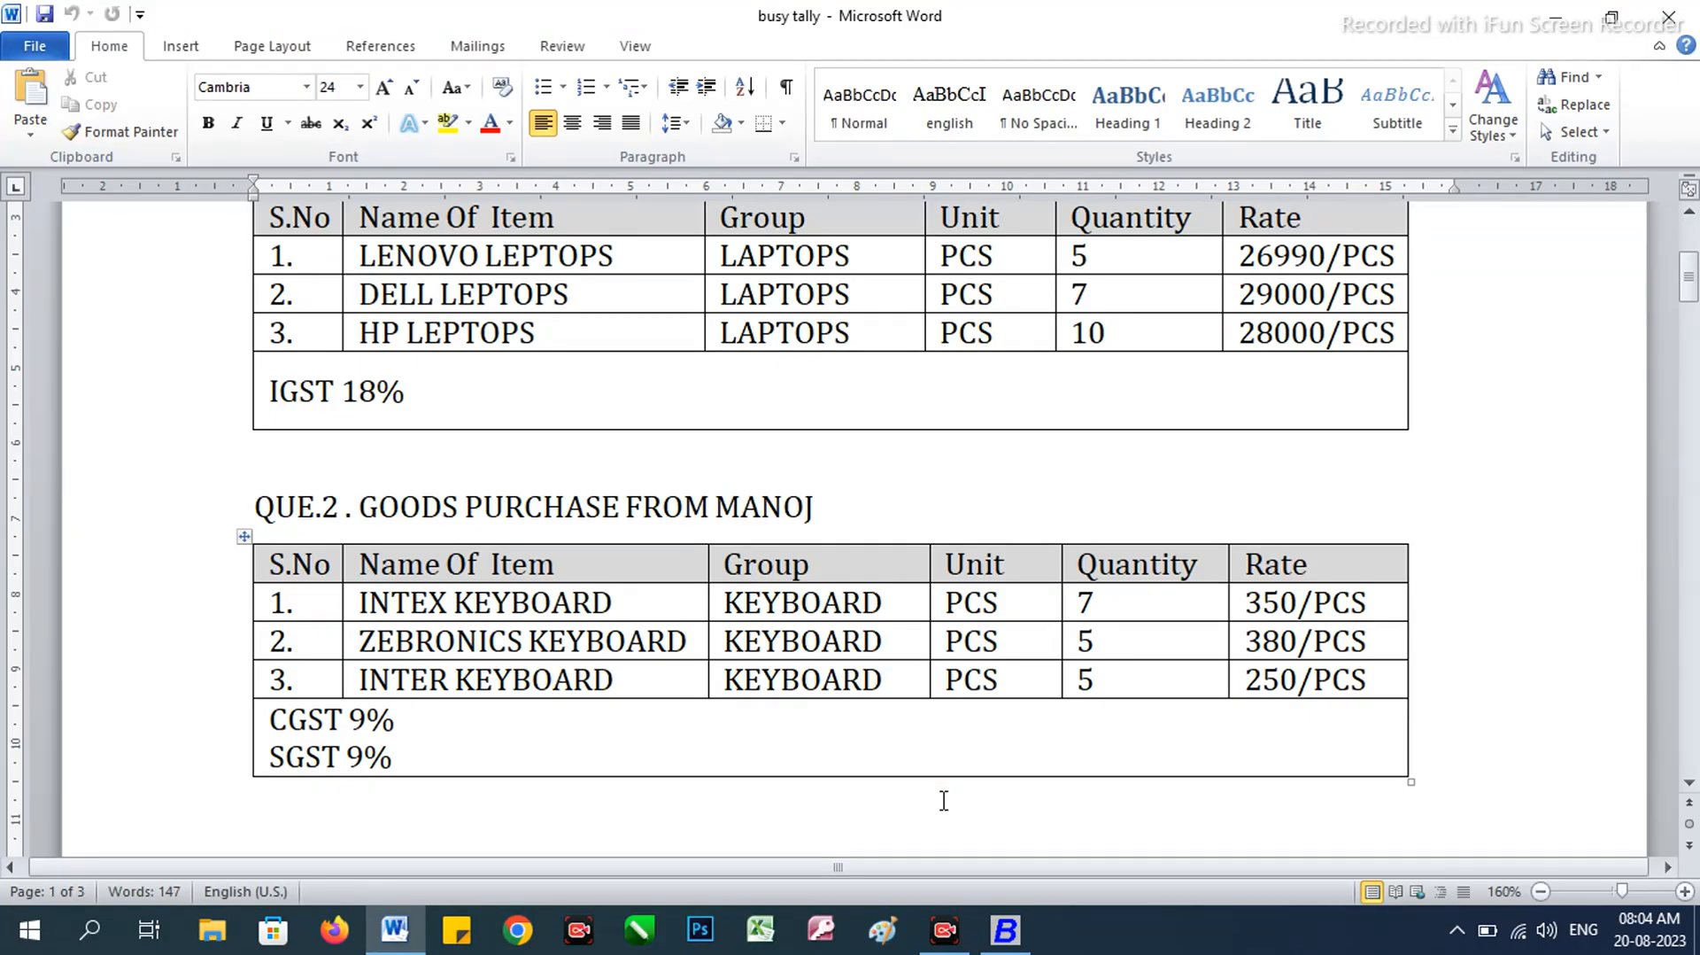
key("alt+Tab")
type("5")
key("Return")
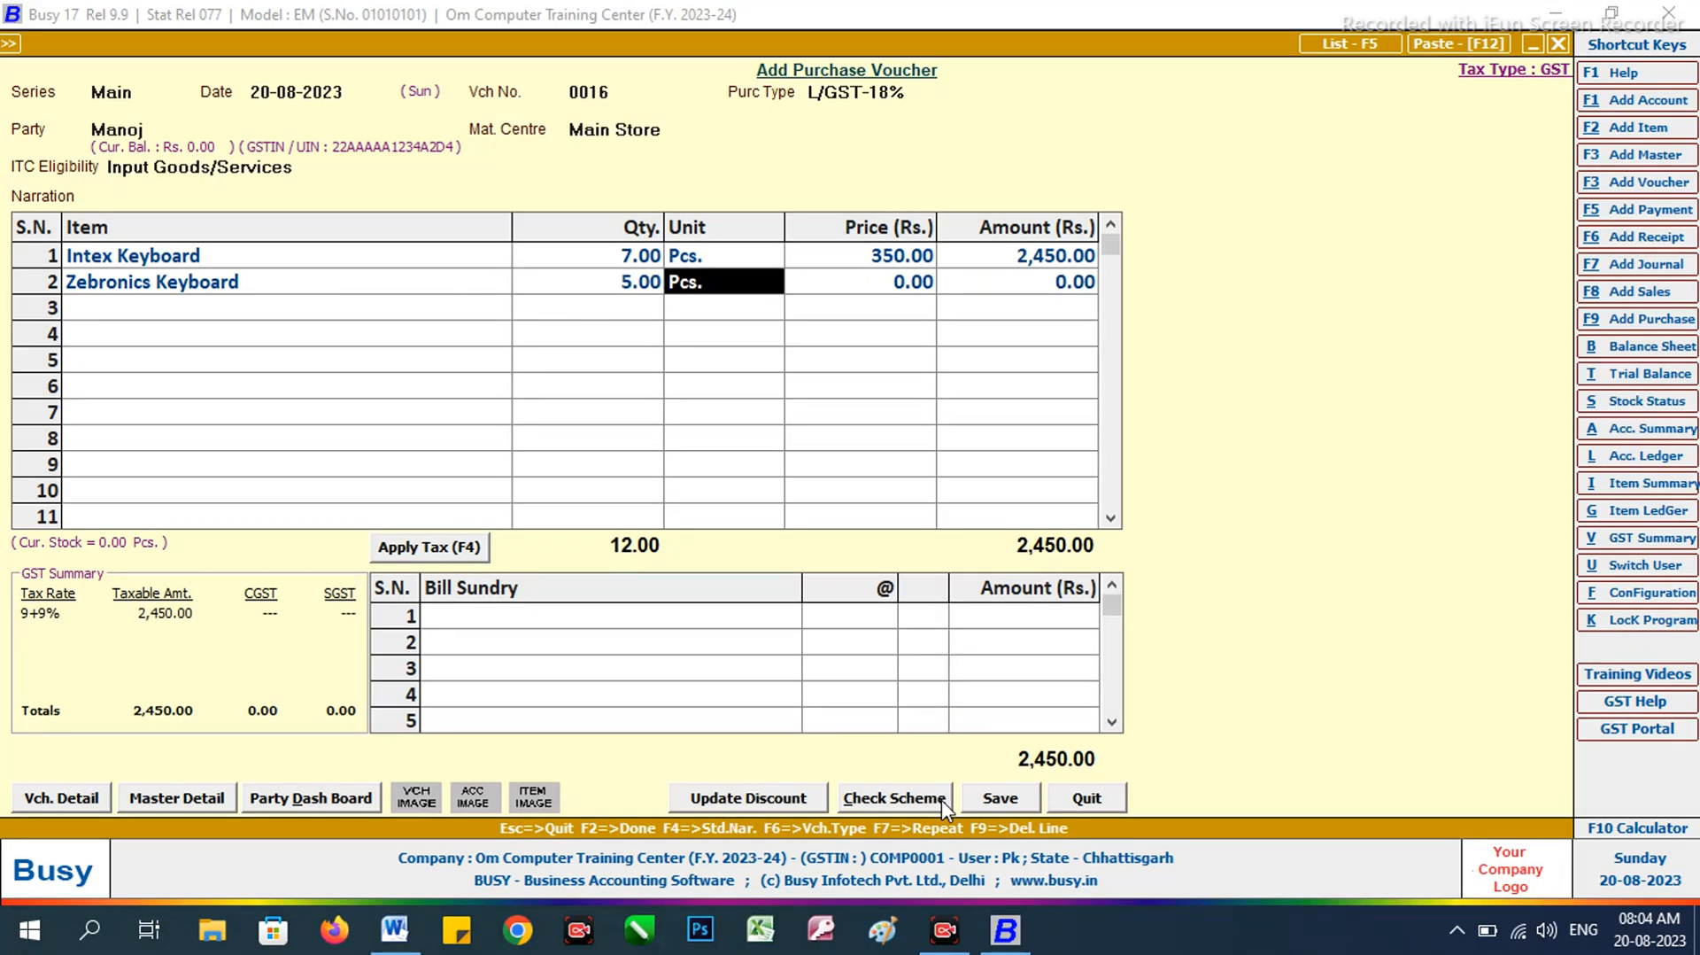
key("Return")
type("380")
key("Return")
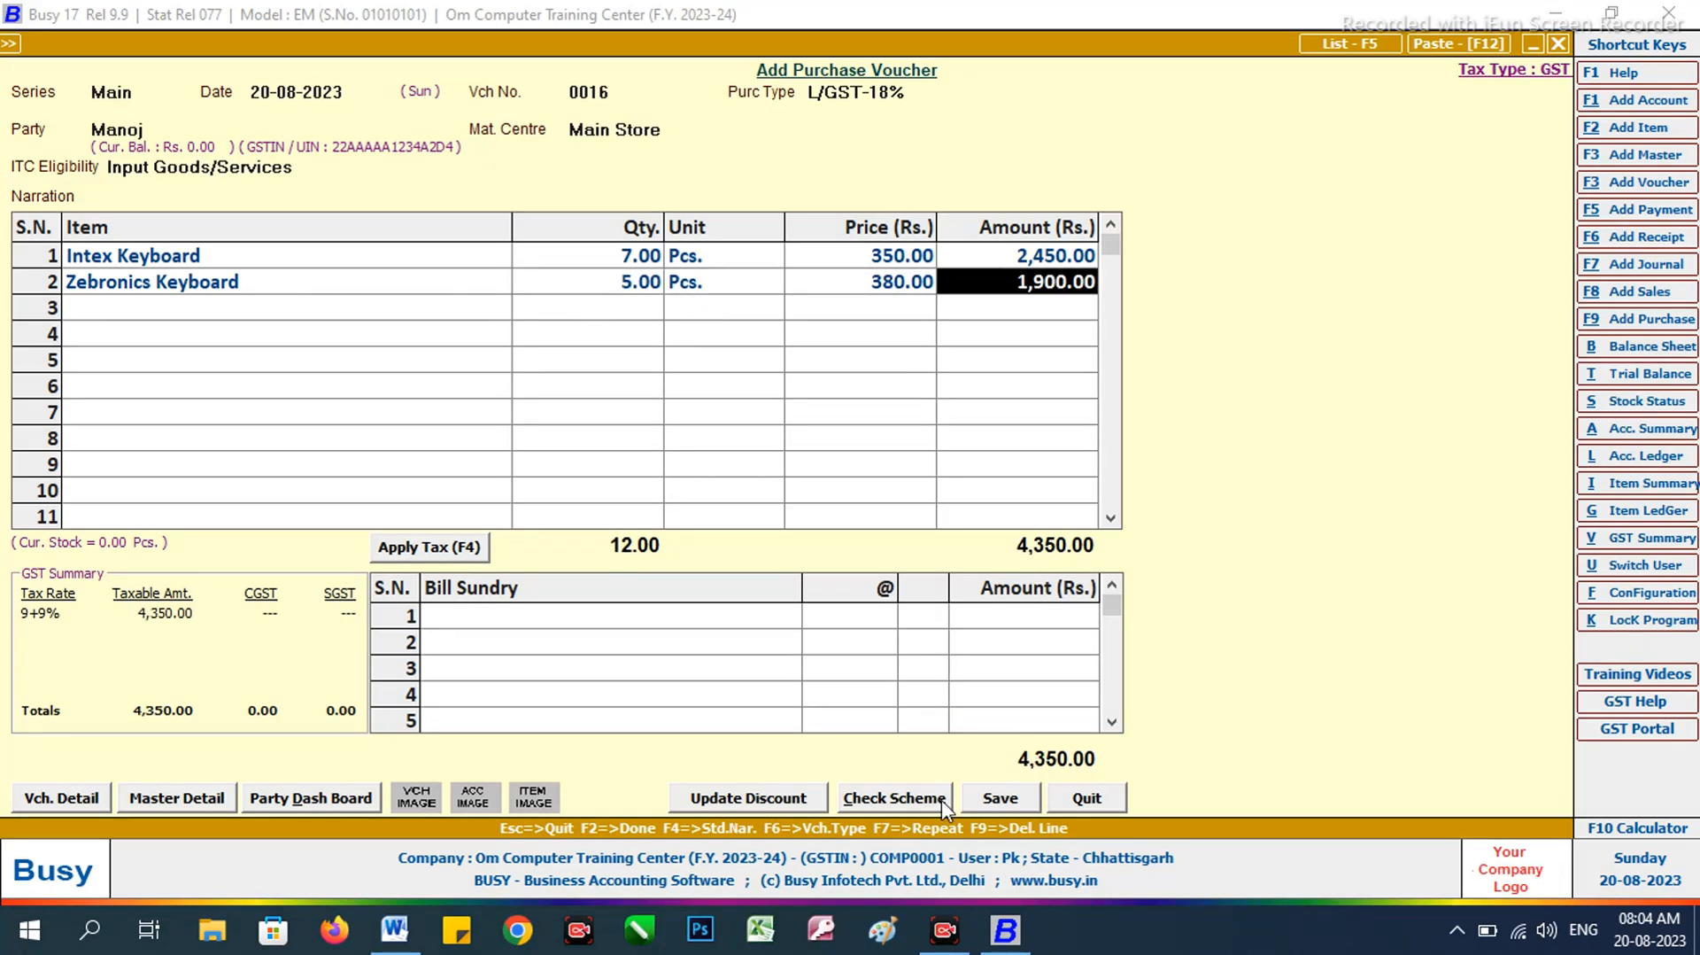
key("Return")
Step: Look up the third keyboard in Word and start a new item named Inter Keyboard with no alias, the same print name and group Keyboard
key("alt+Tab")
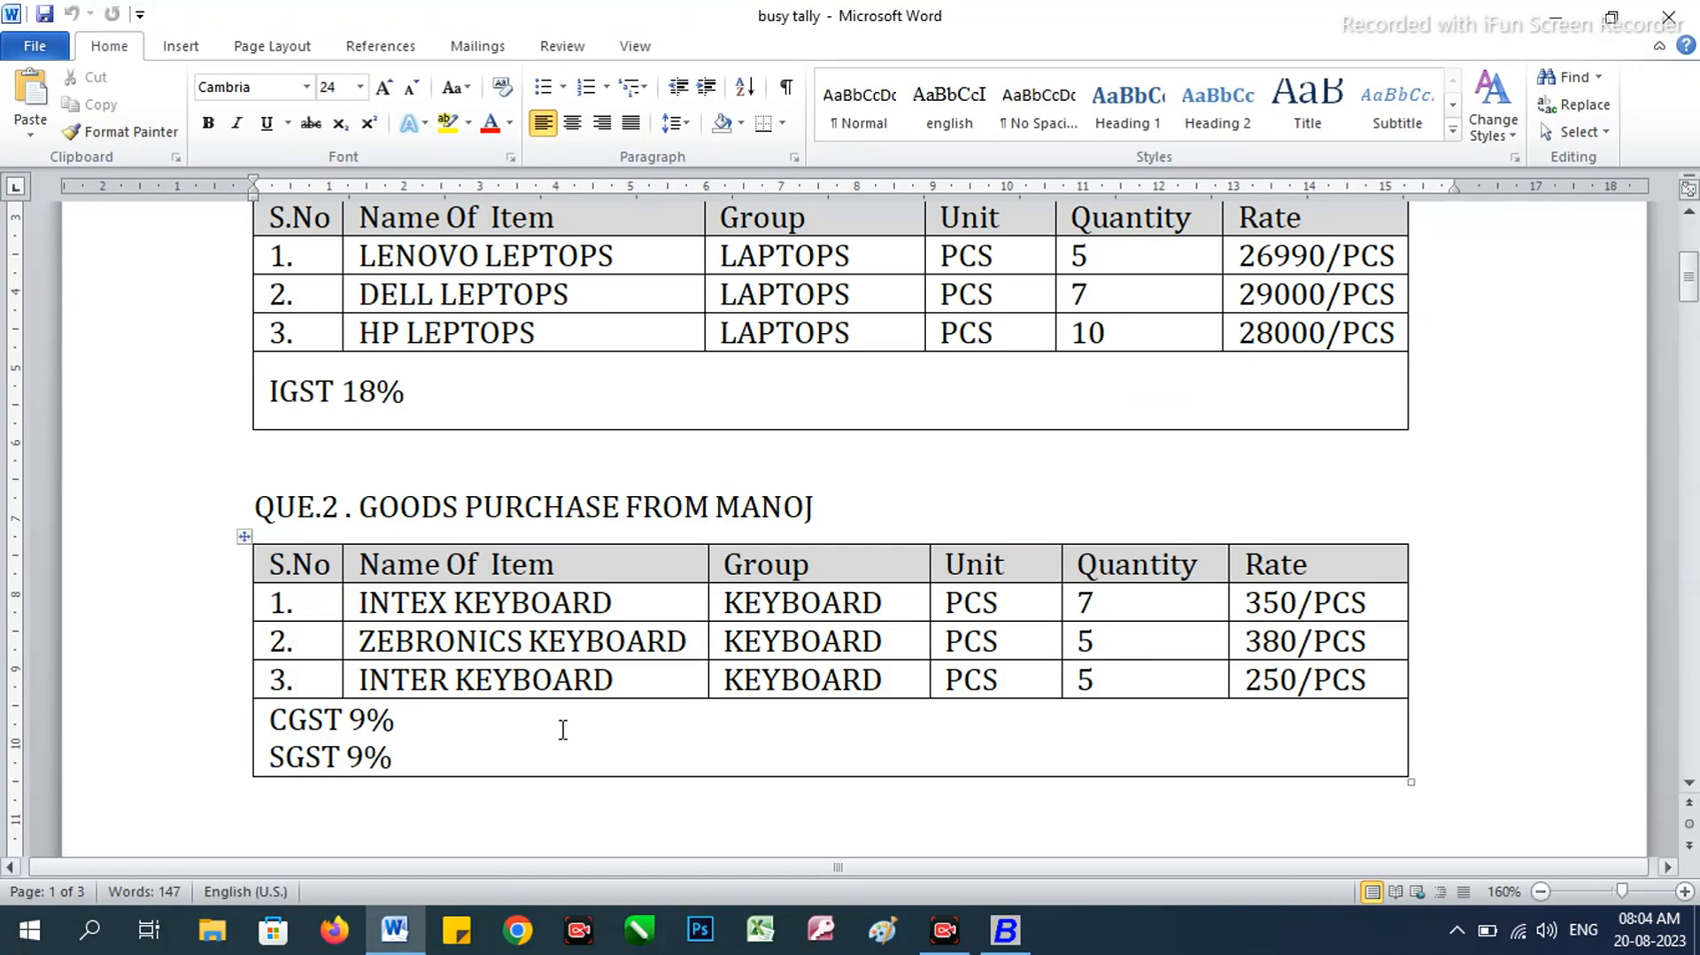
key("alt+Tab")
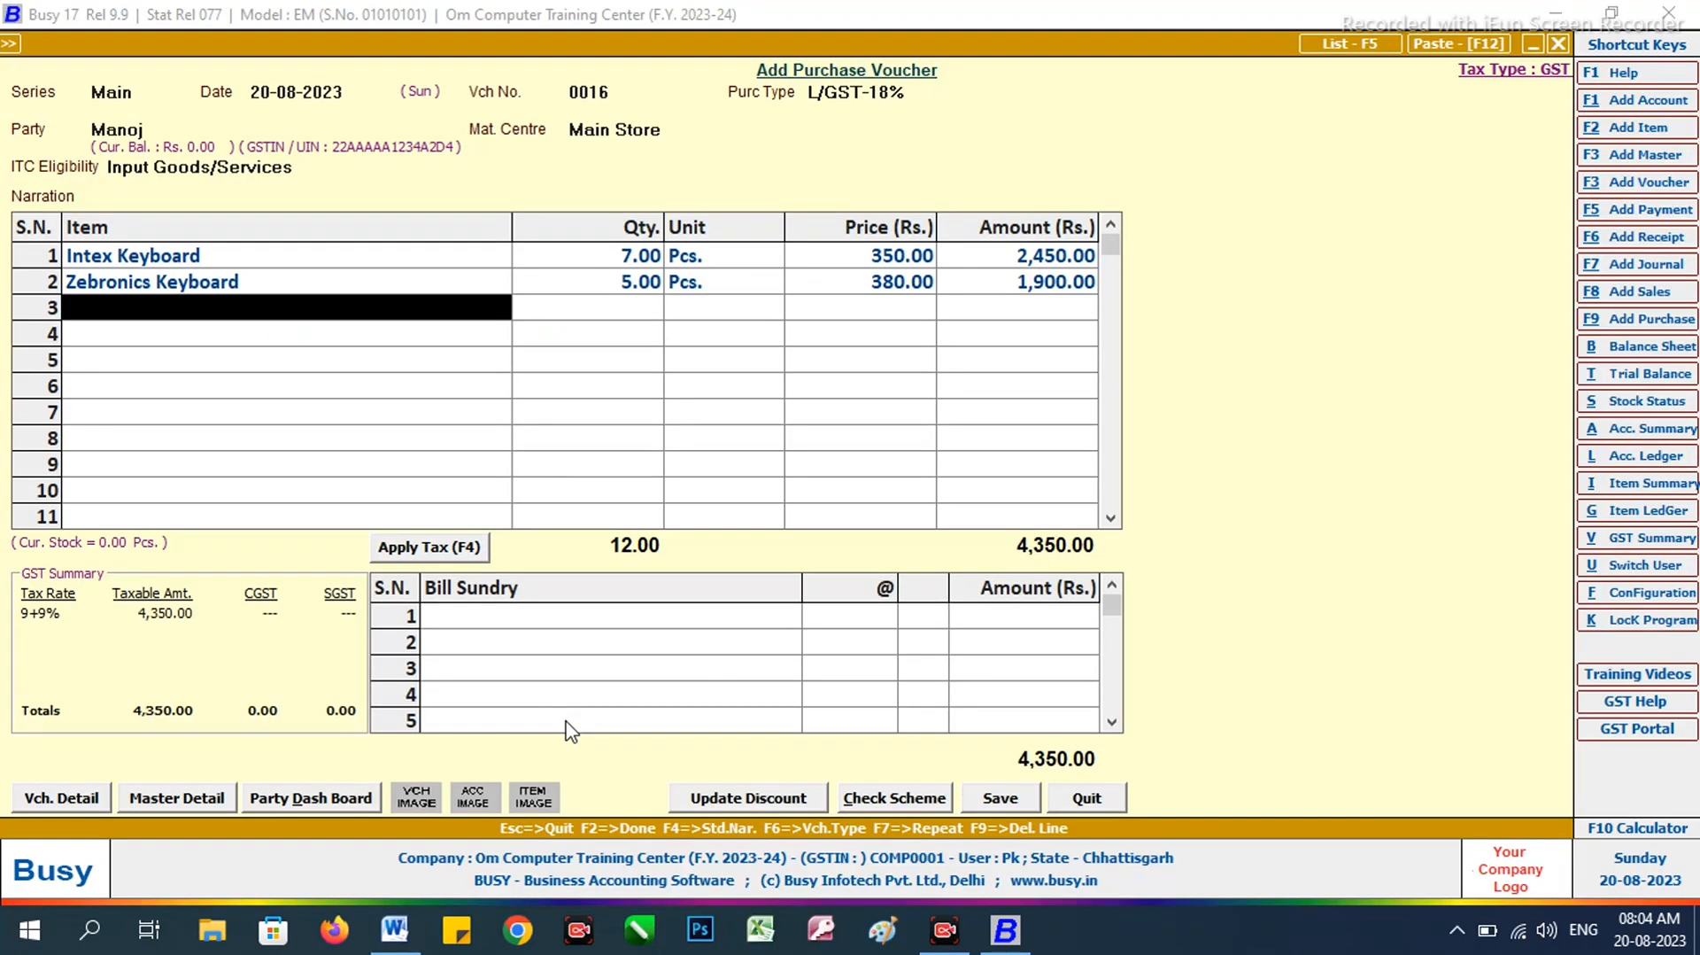
key("F3")
type("ke")
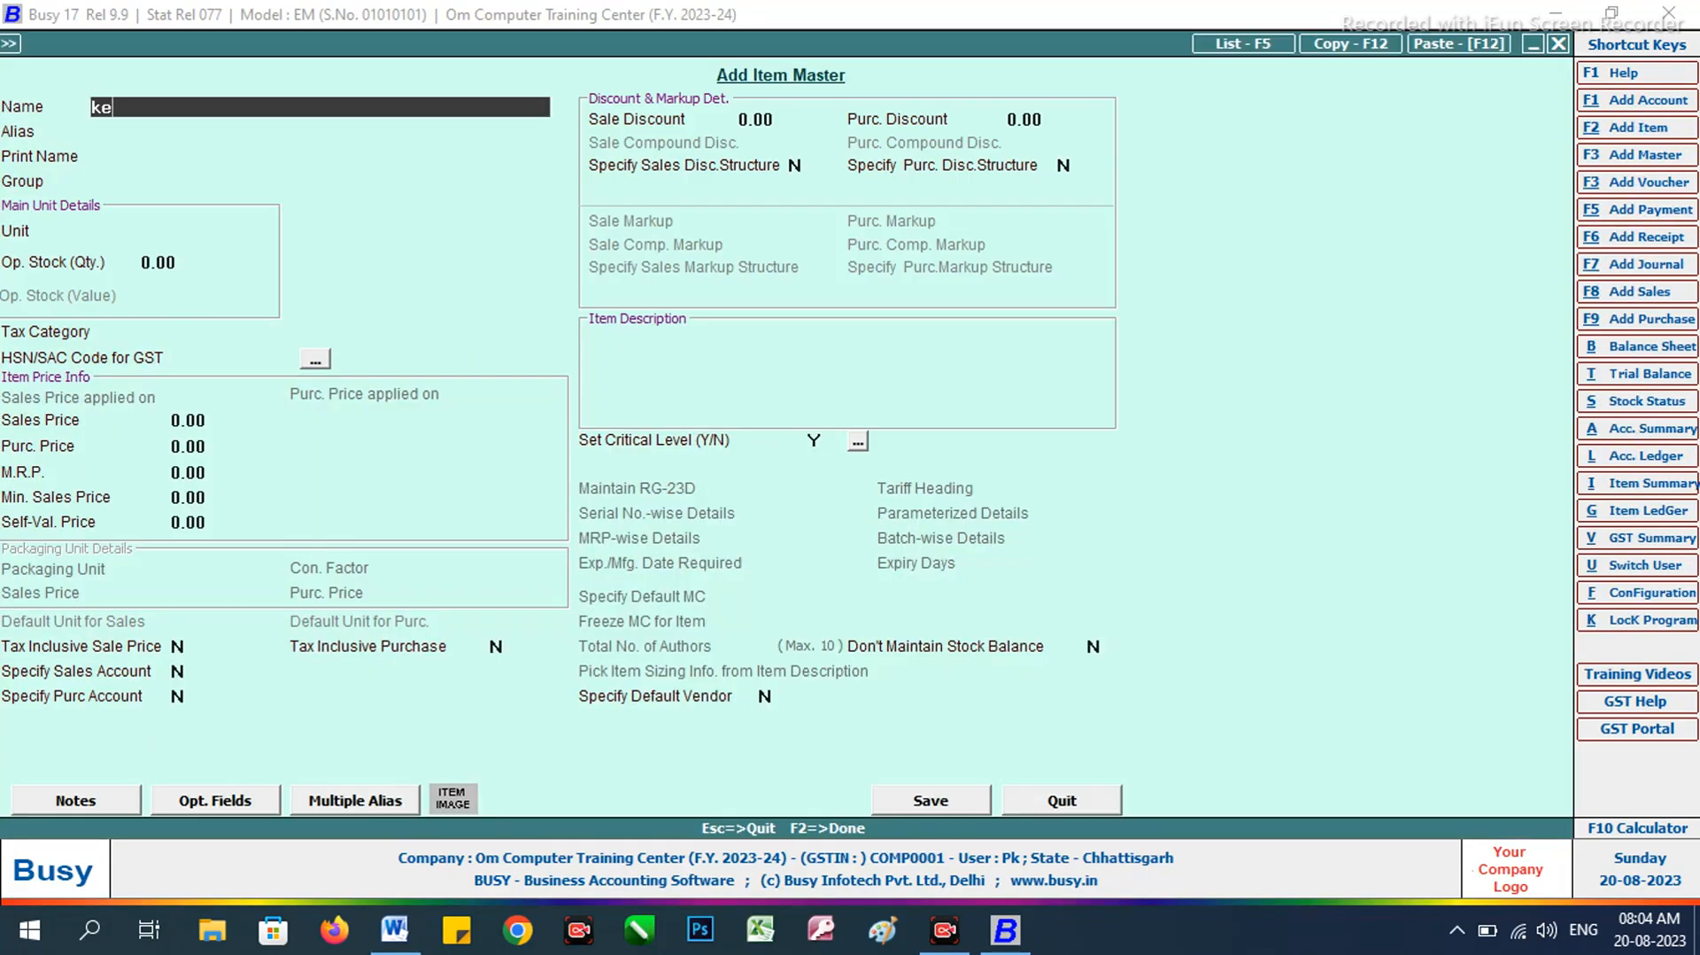
key("BackSpace")
key("BackSpace")
key("alt+Tab")
key("alt+Tab")
type("inter Keyboard")
key("Return")
key("Return")
key("Return")
type("ky")
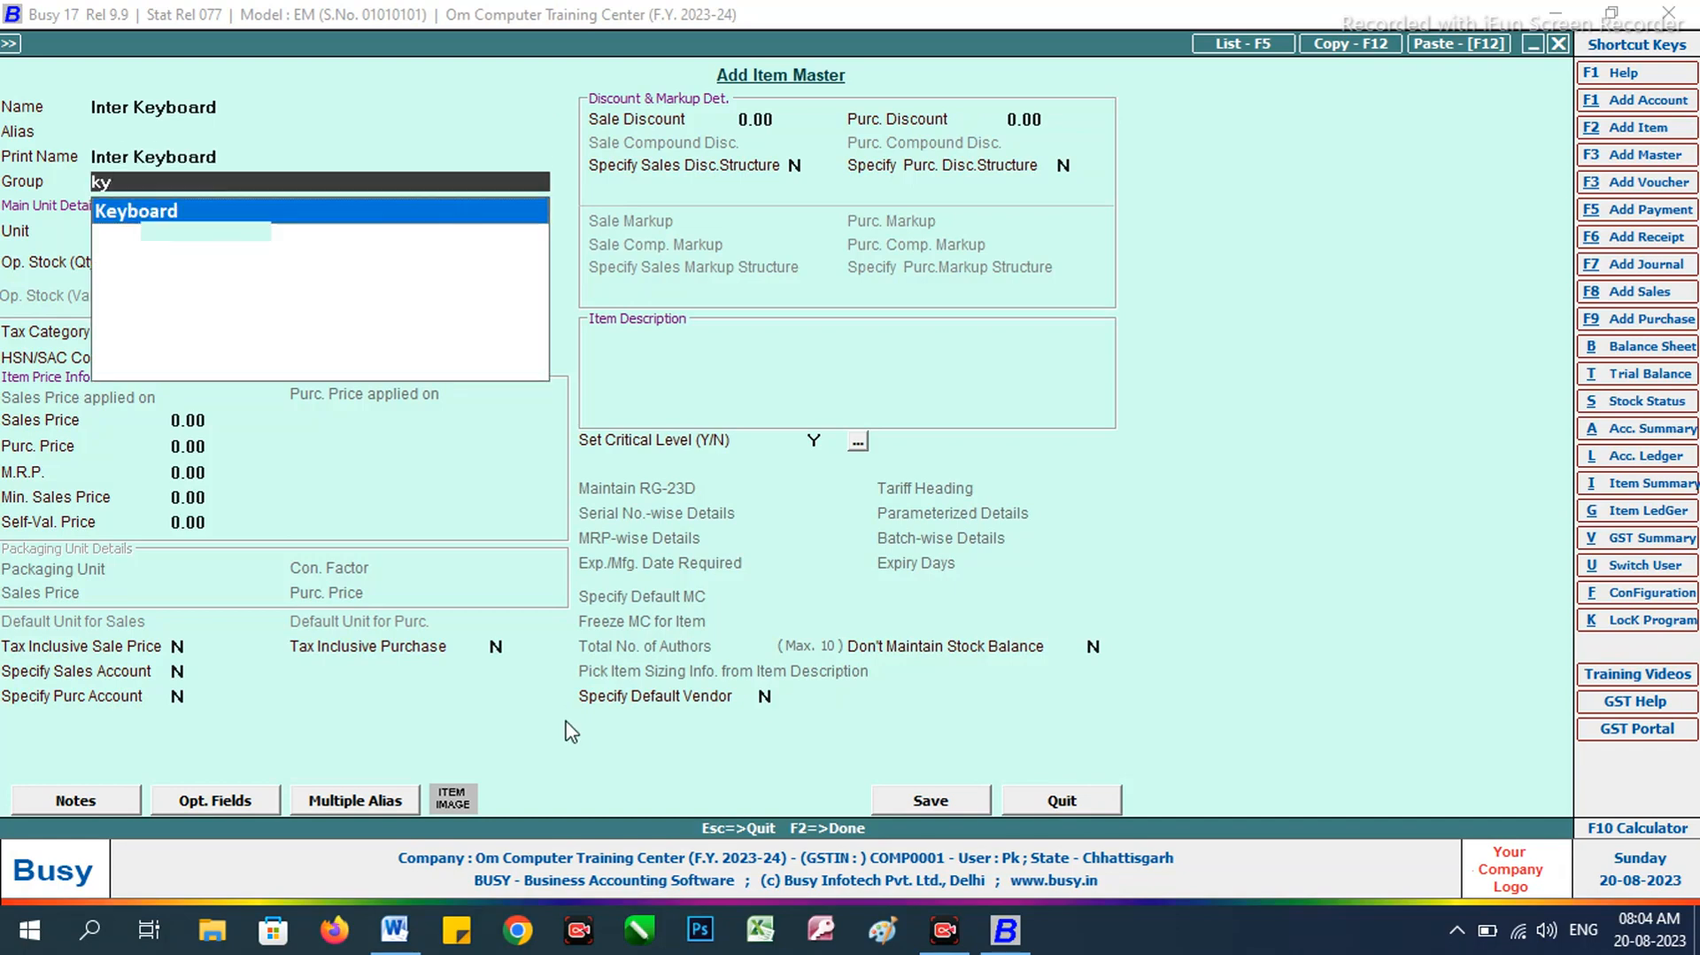
key("Return")
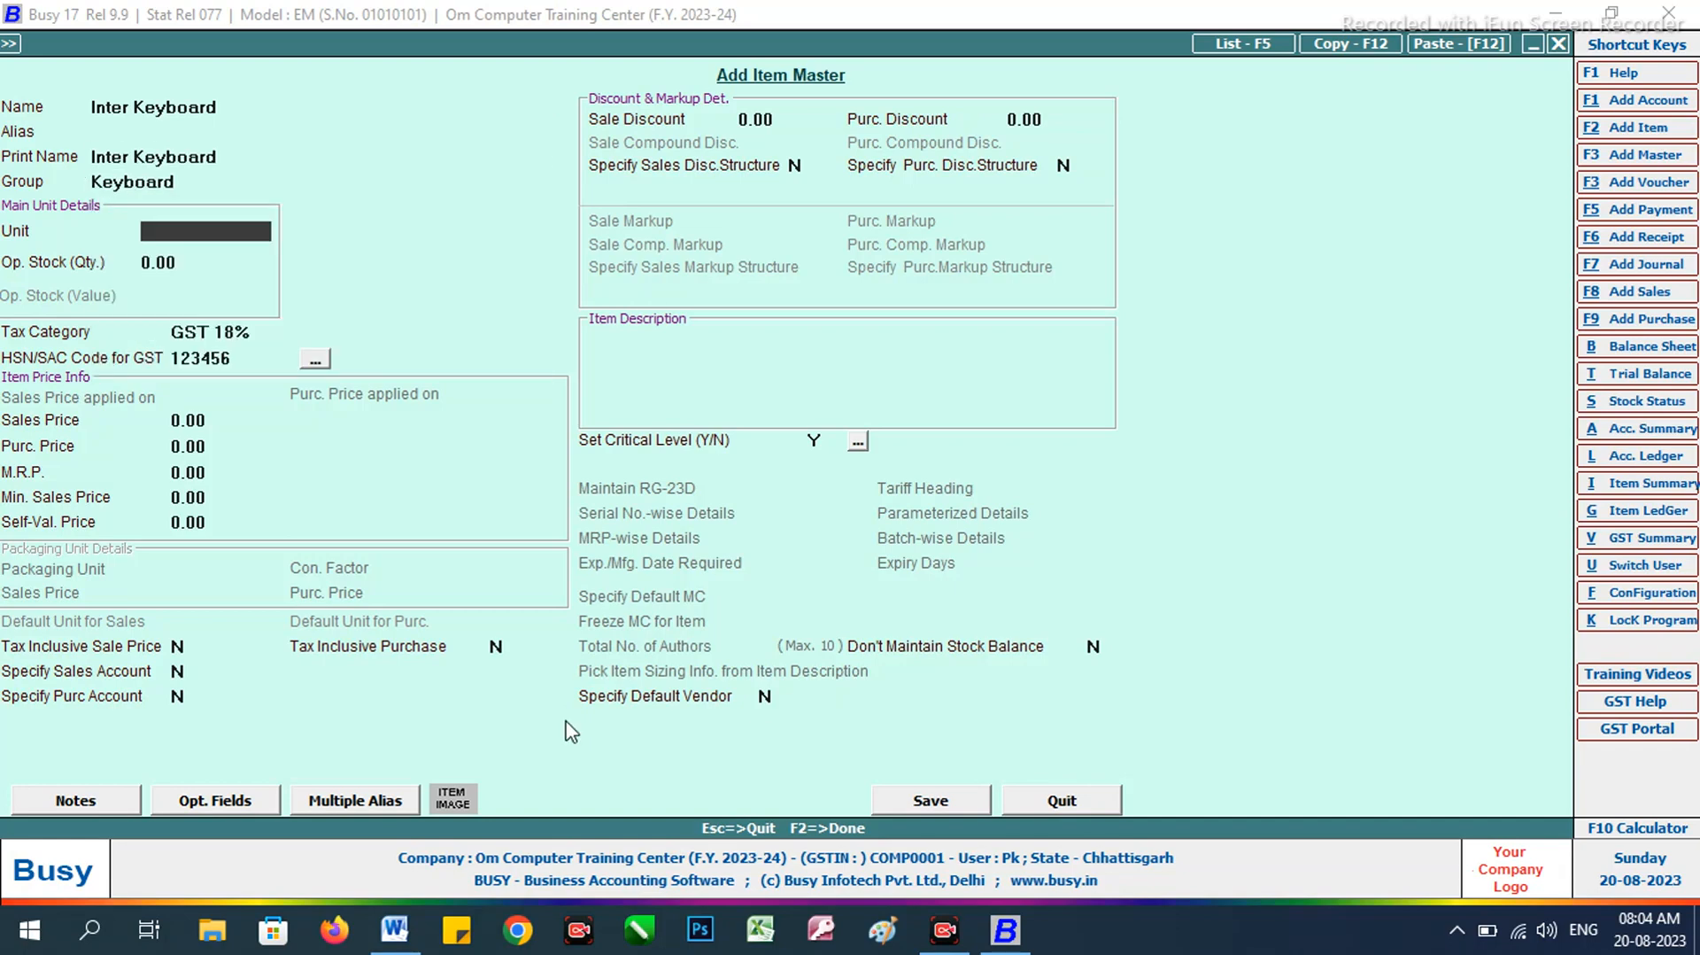
Step: Set the Inter Keyboard item's unit to Pcs., keep the default opening stock and tax details, and save the item
type("pc")
key("Return")
key("Return")
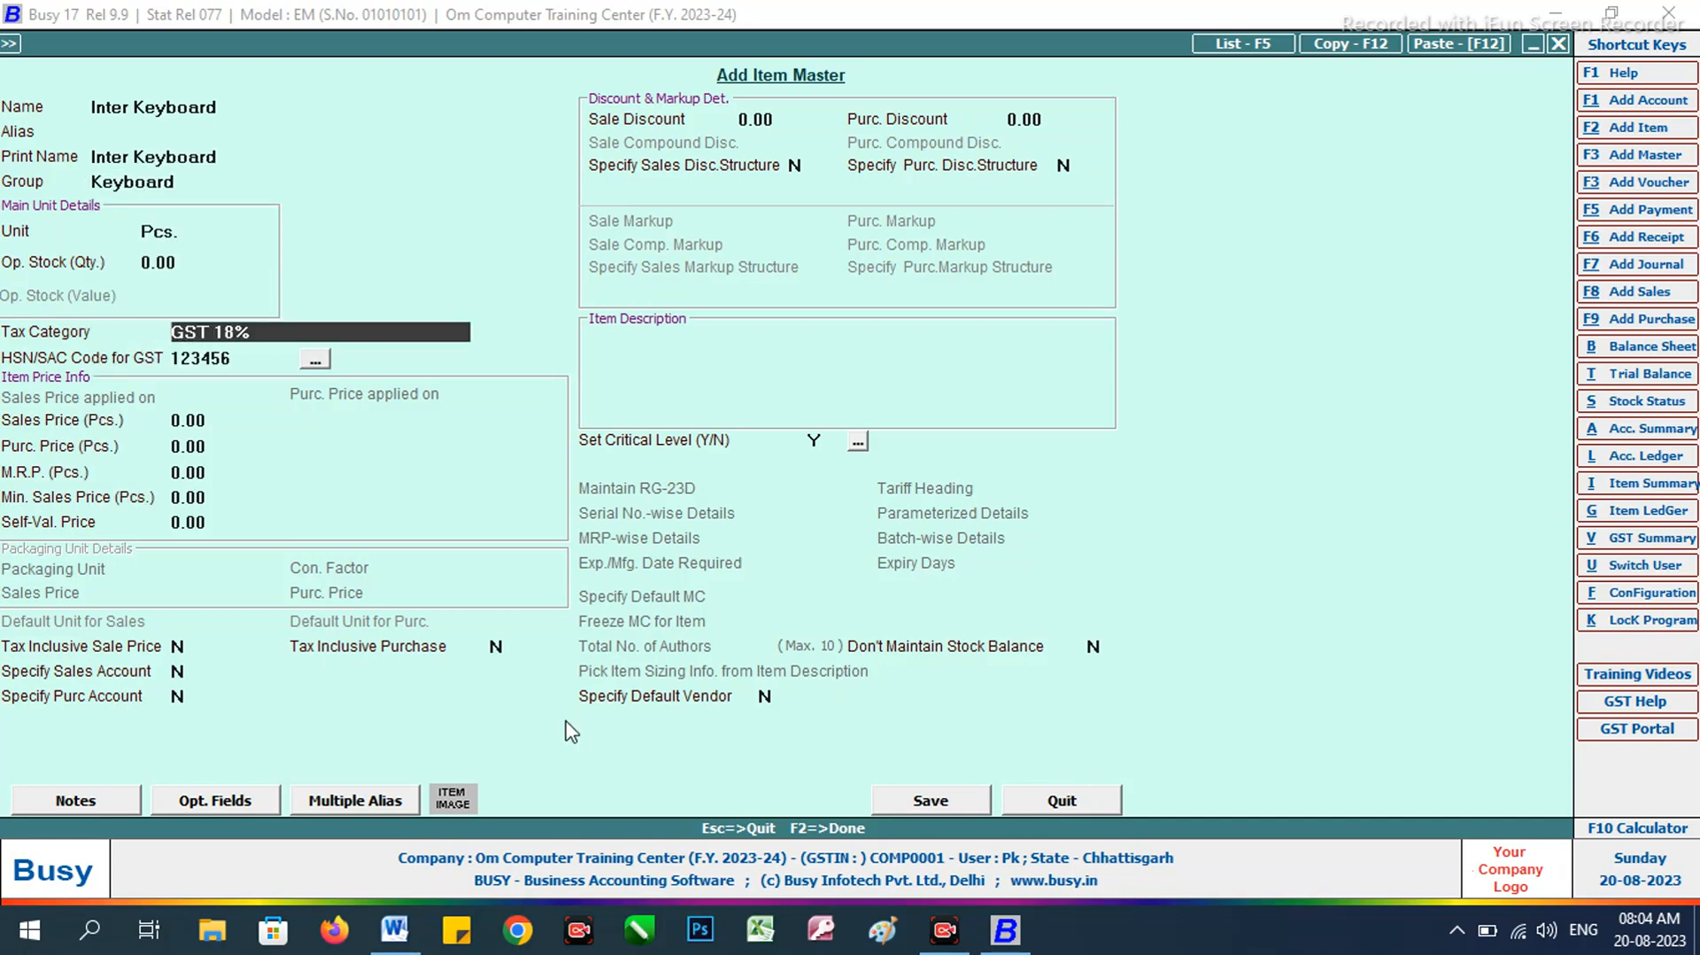
key("Return")
key("Return")
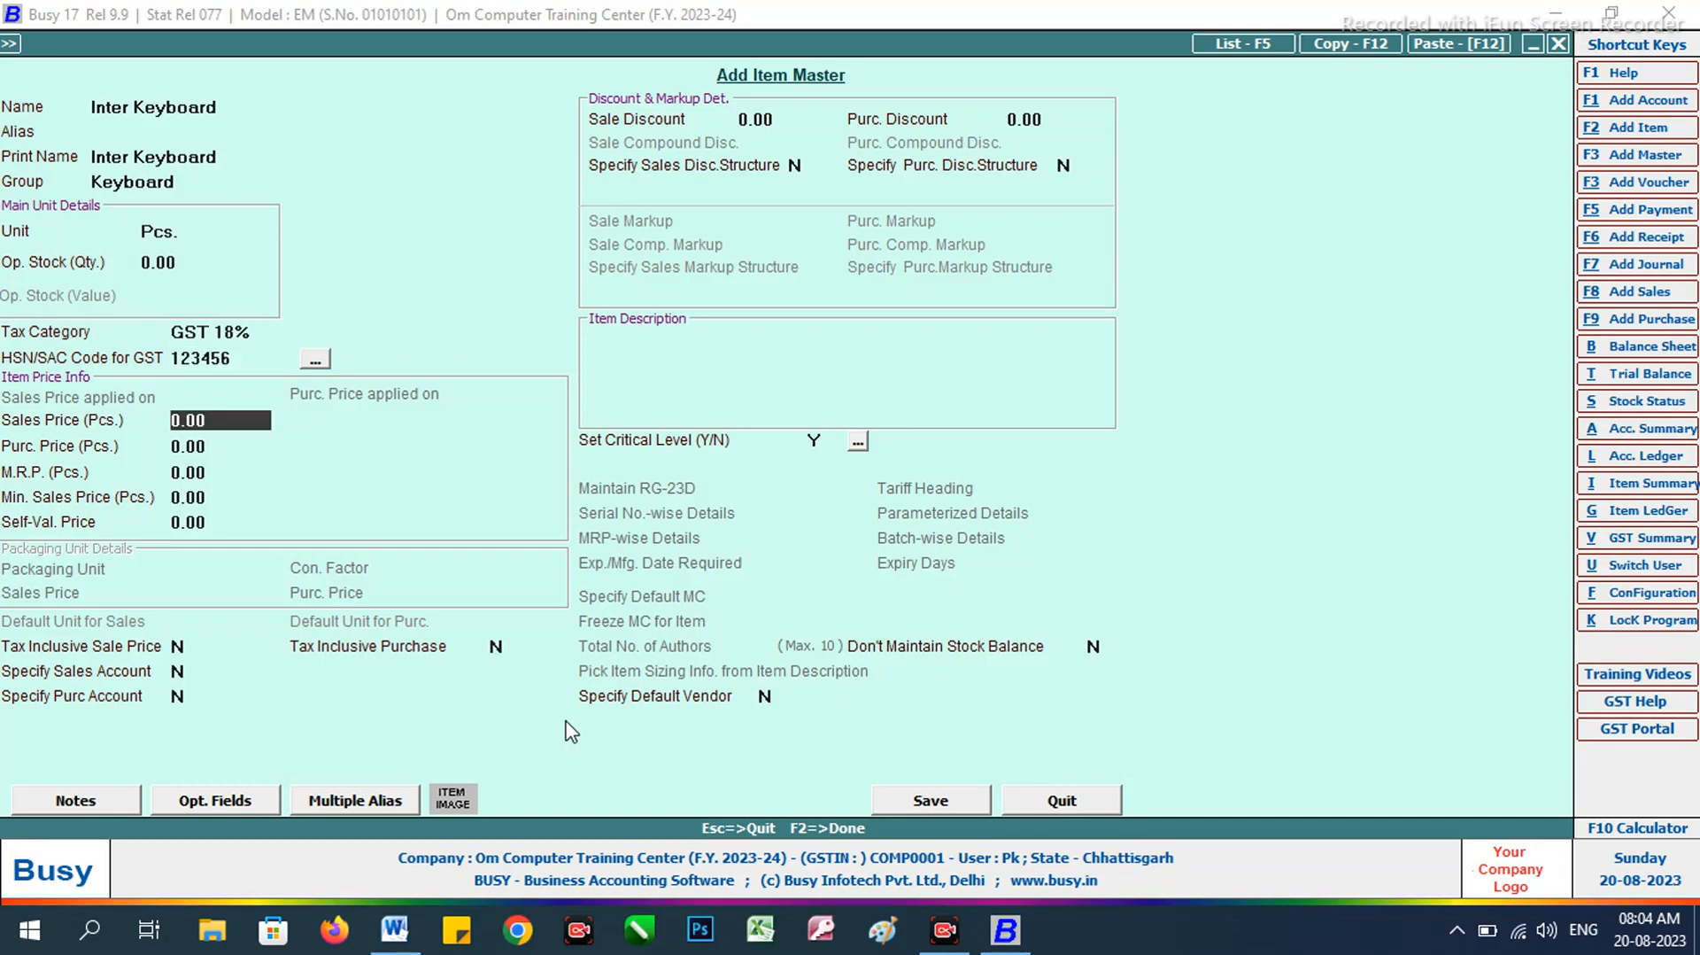
left_click(952, 800)
Step: Look up the Inter Keyboard's quantity and rate in Word and enter 5 Pcs. at 250 on the voucher's third line
key("alt+Tab")
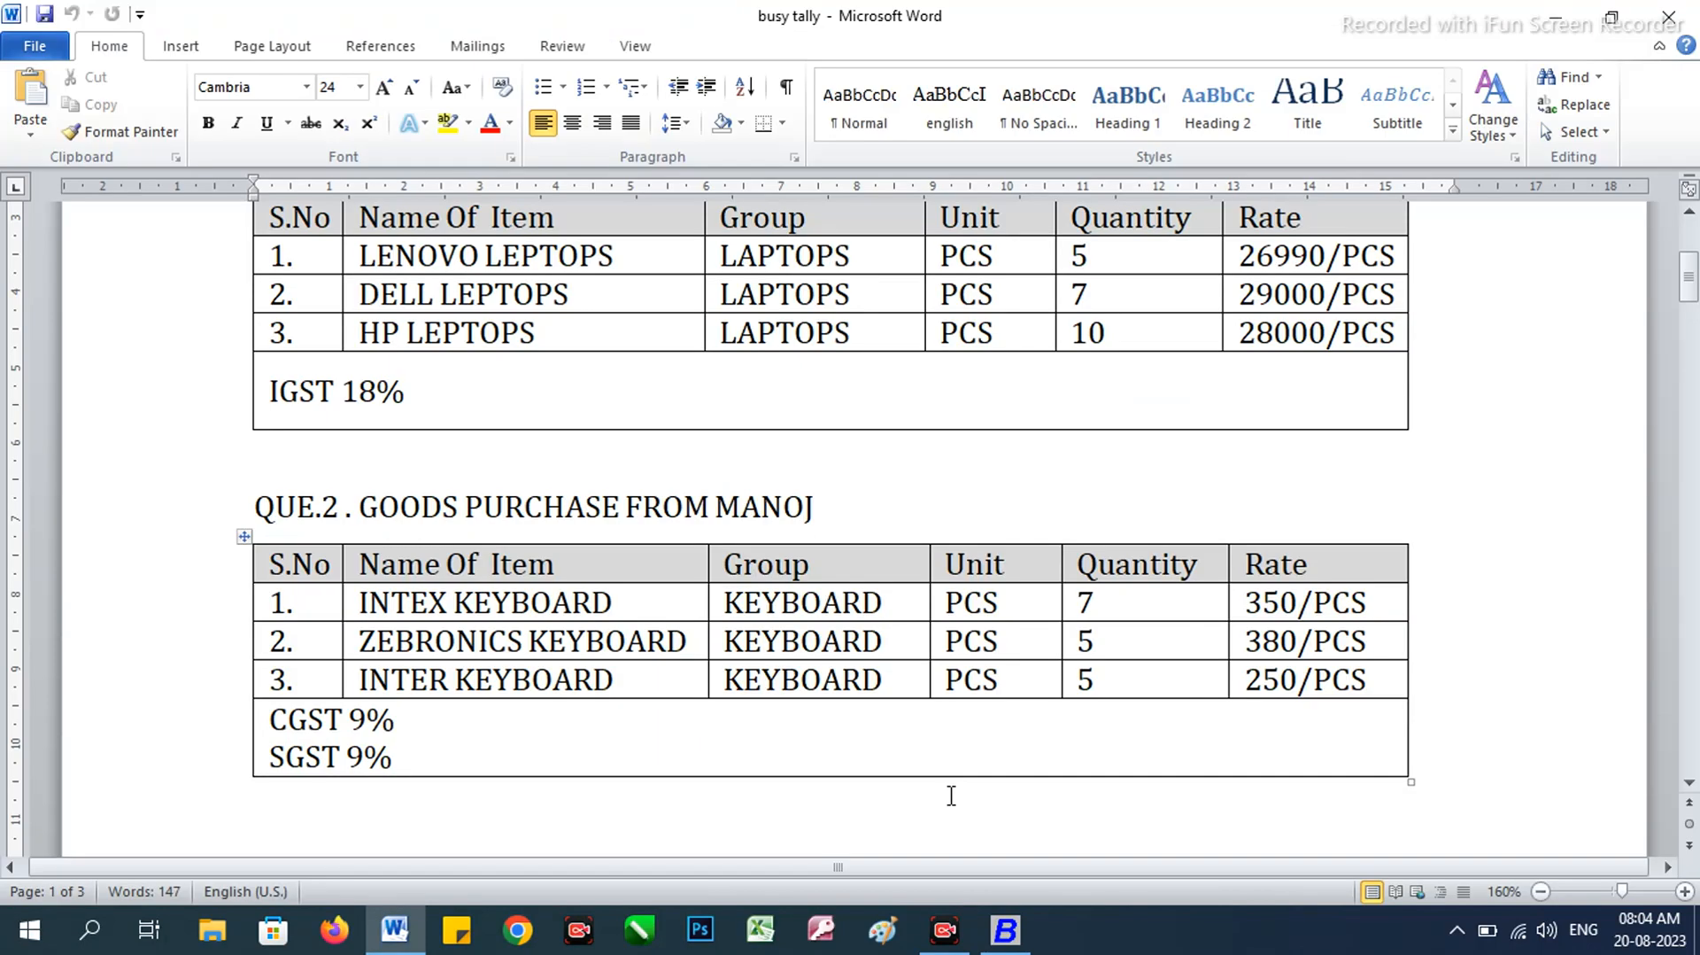
key("alt+Tab")
type("5")
key("Return")
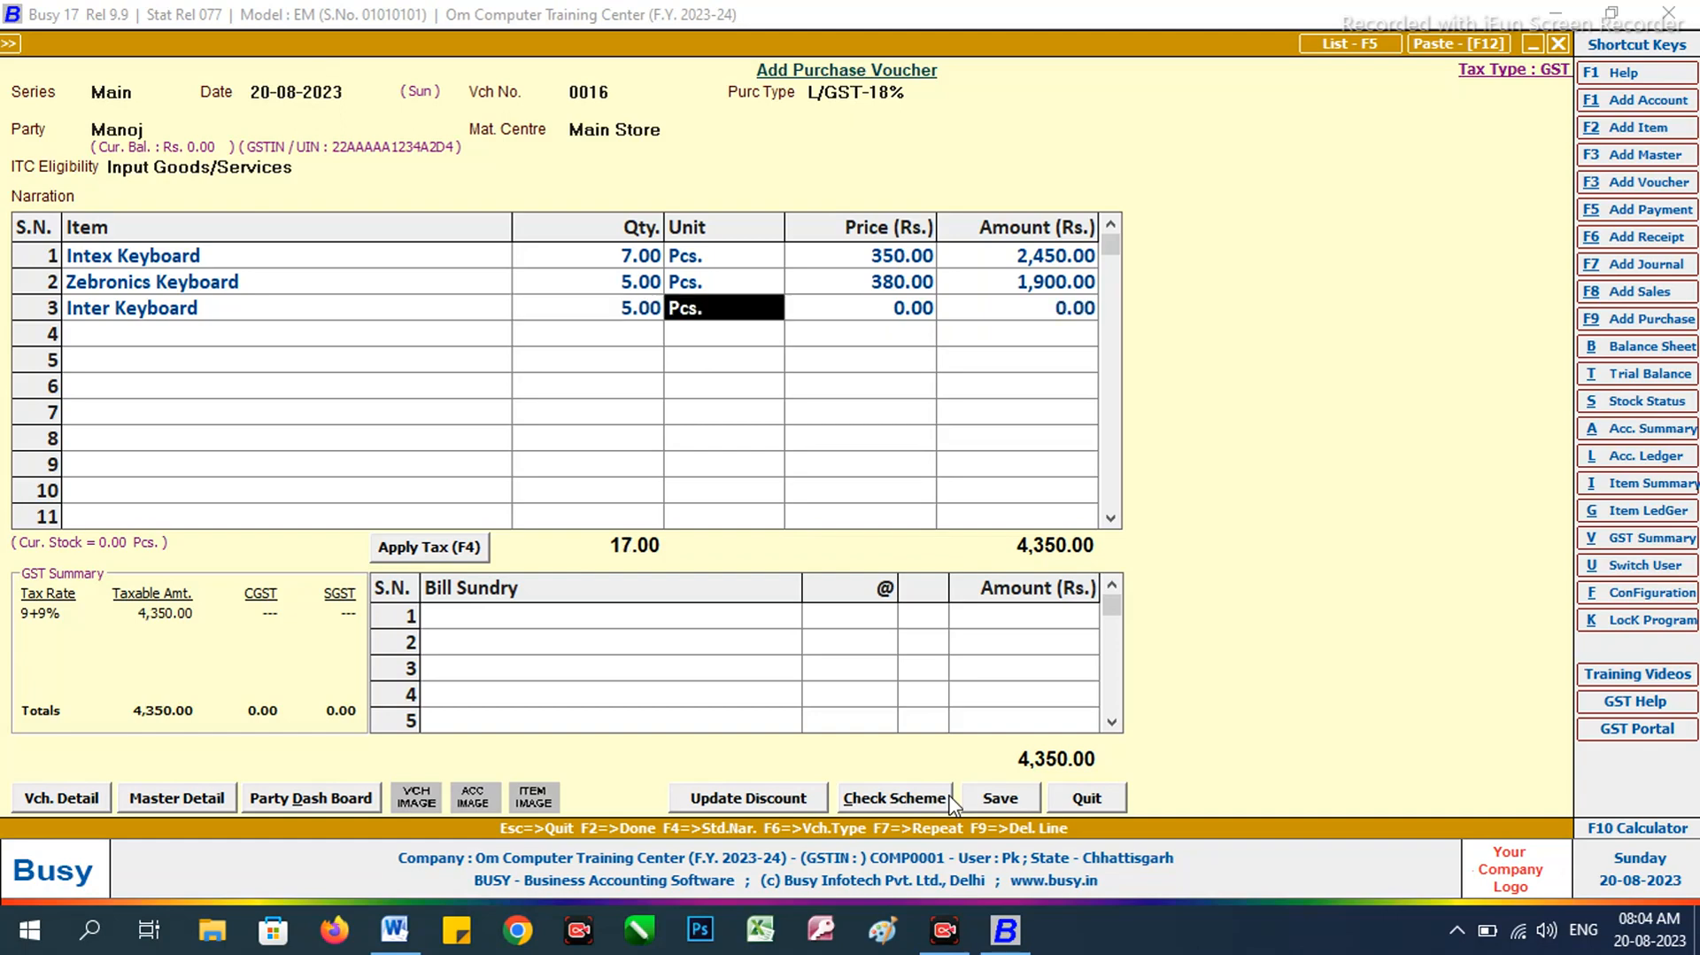
key("Return")
type("250")
key("Return")
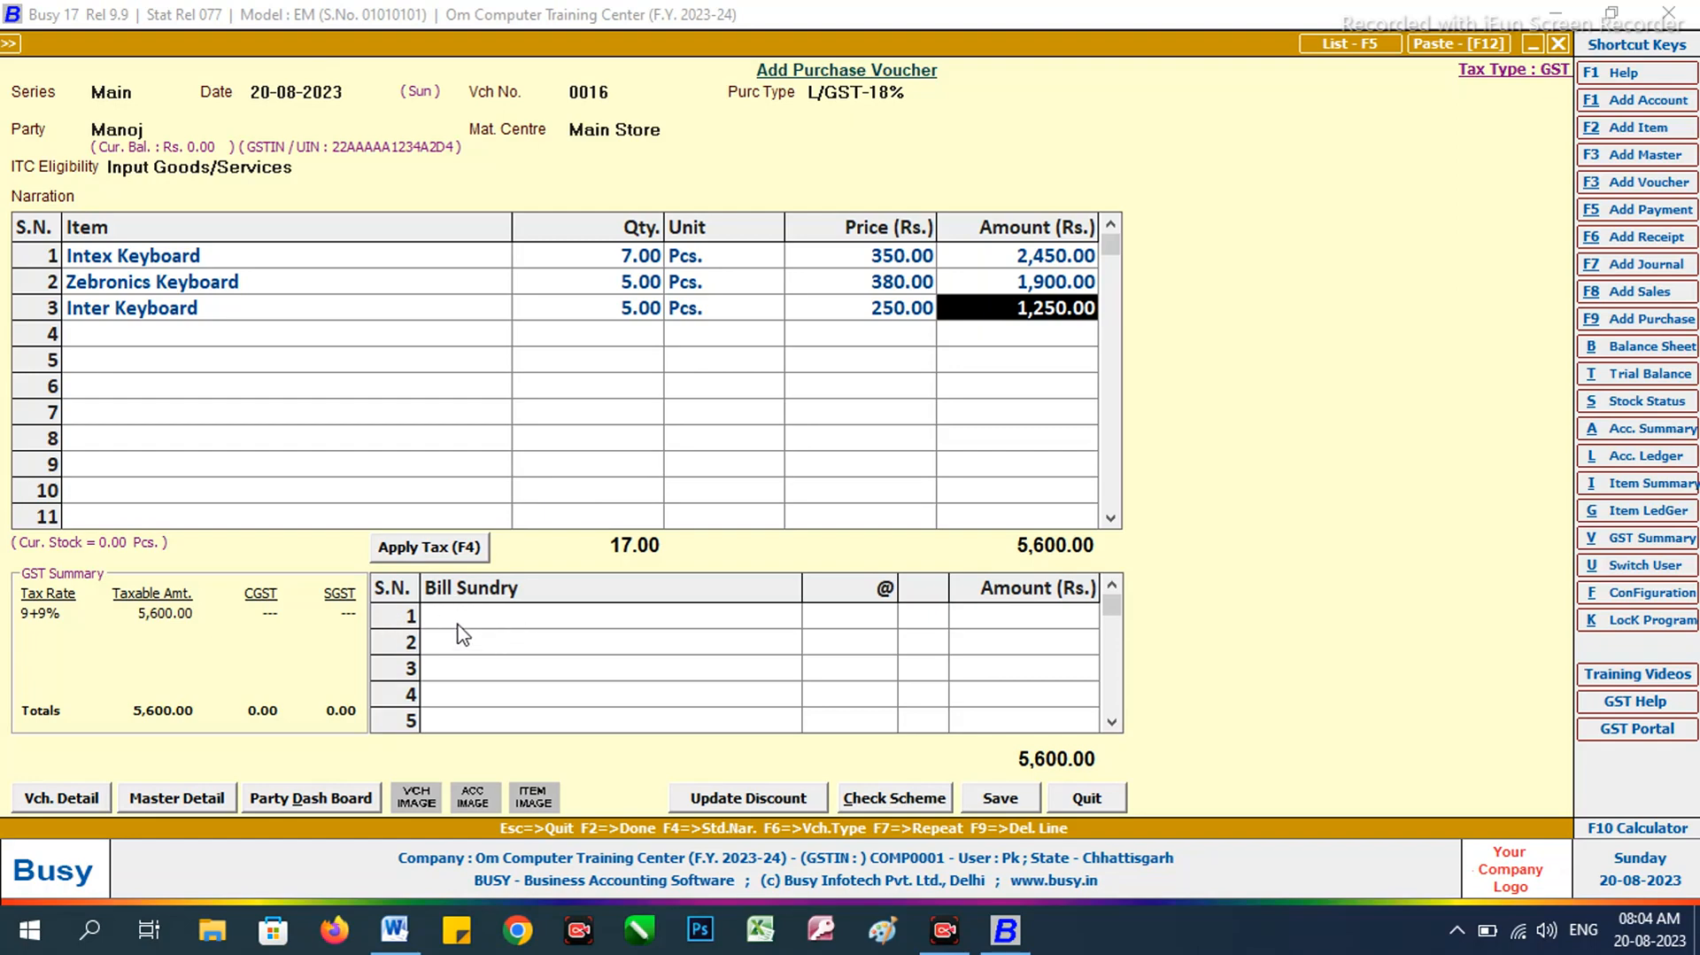
Step: Add CGST and SGST at 9% each as the voucher's first two bill sundries
key("Tab")
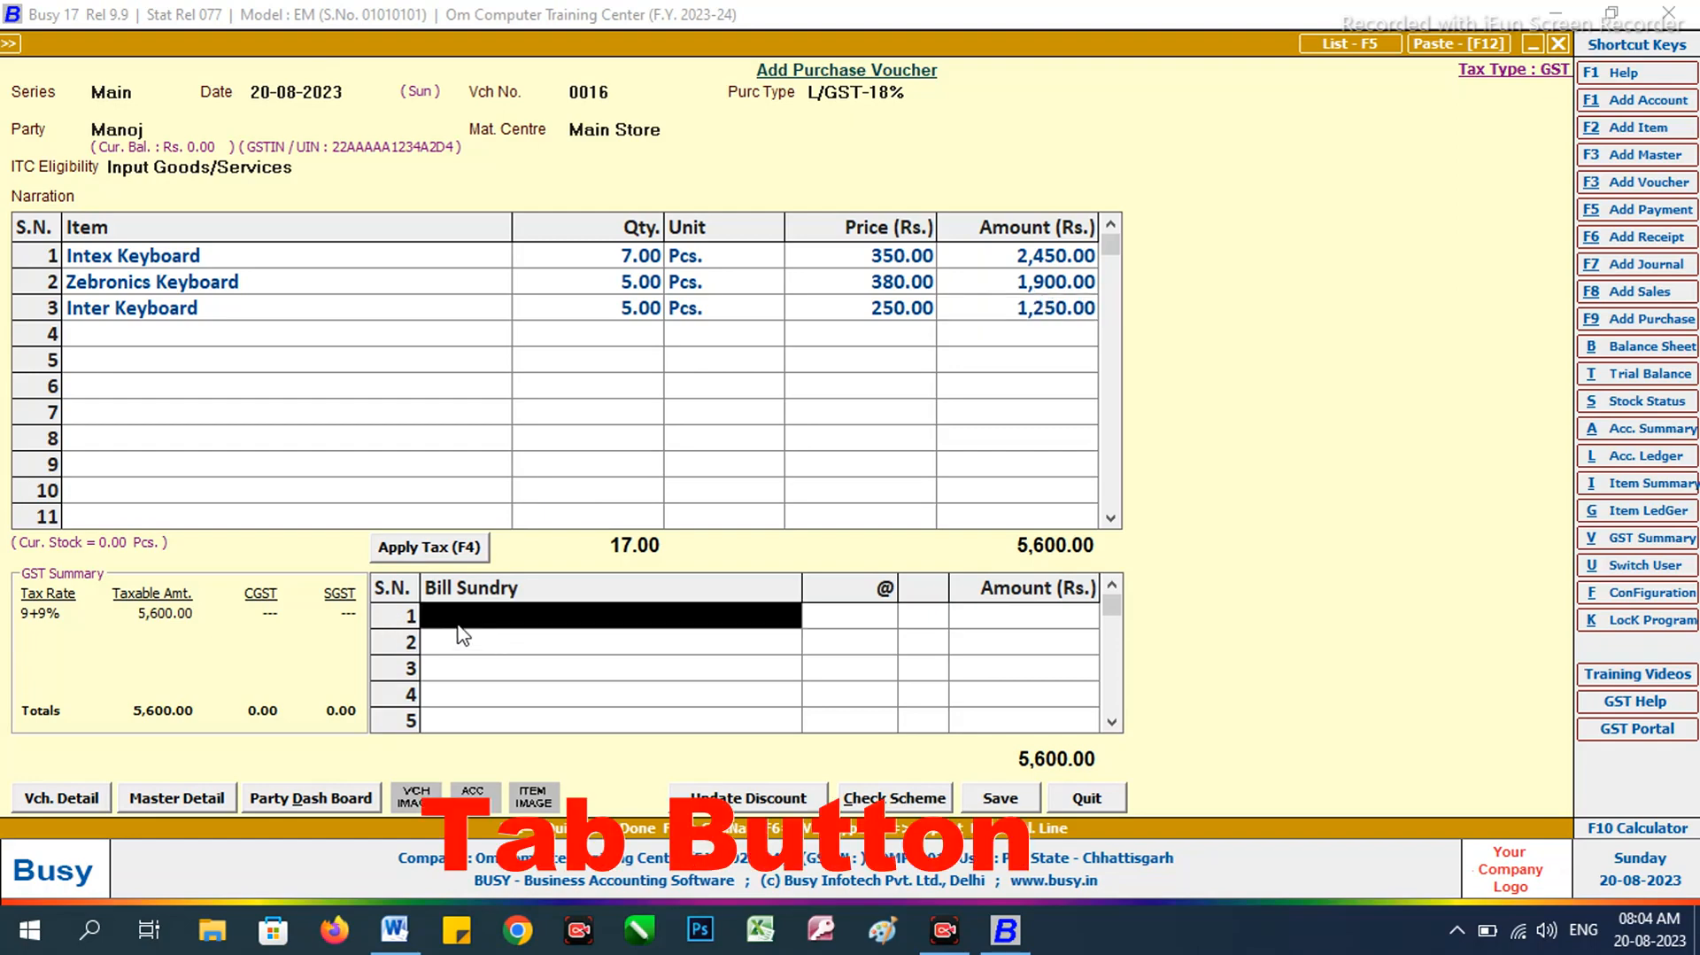
type("c")
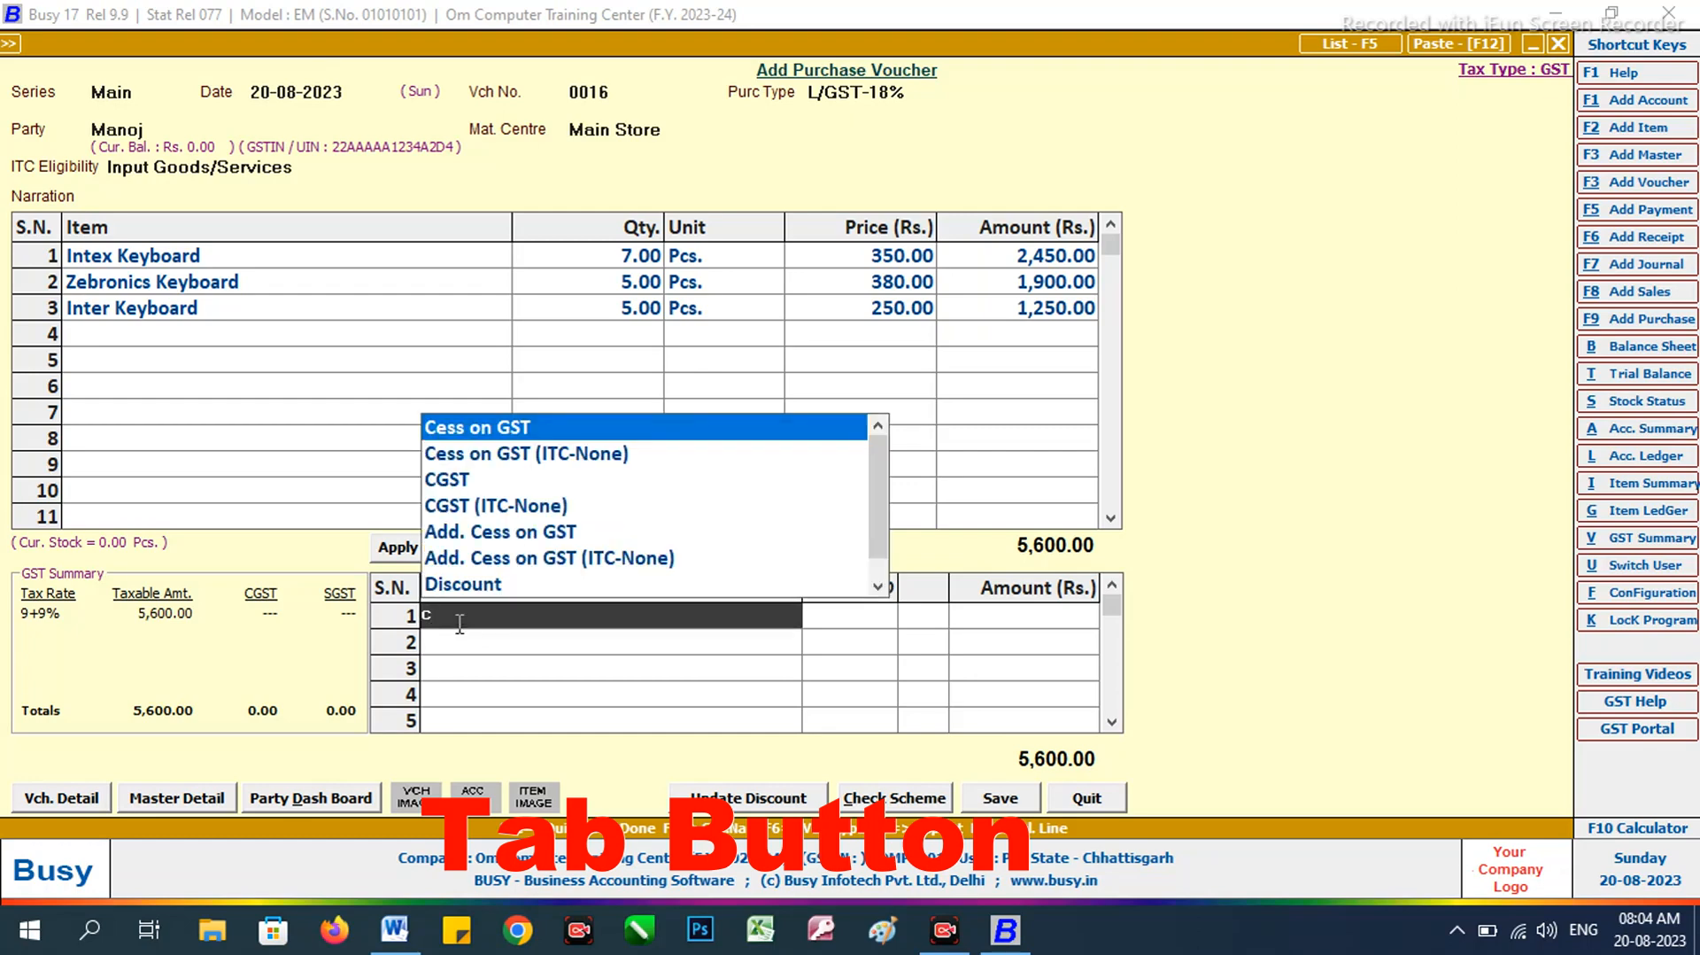
key("Down")
key("Down")
key("Return")
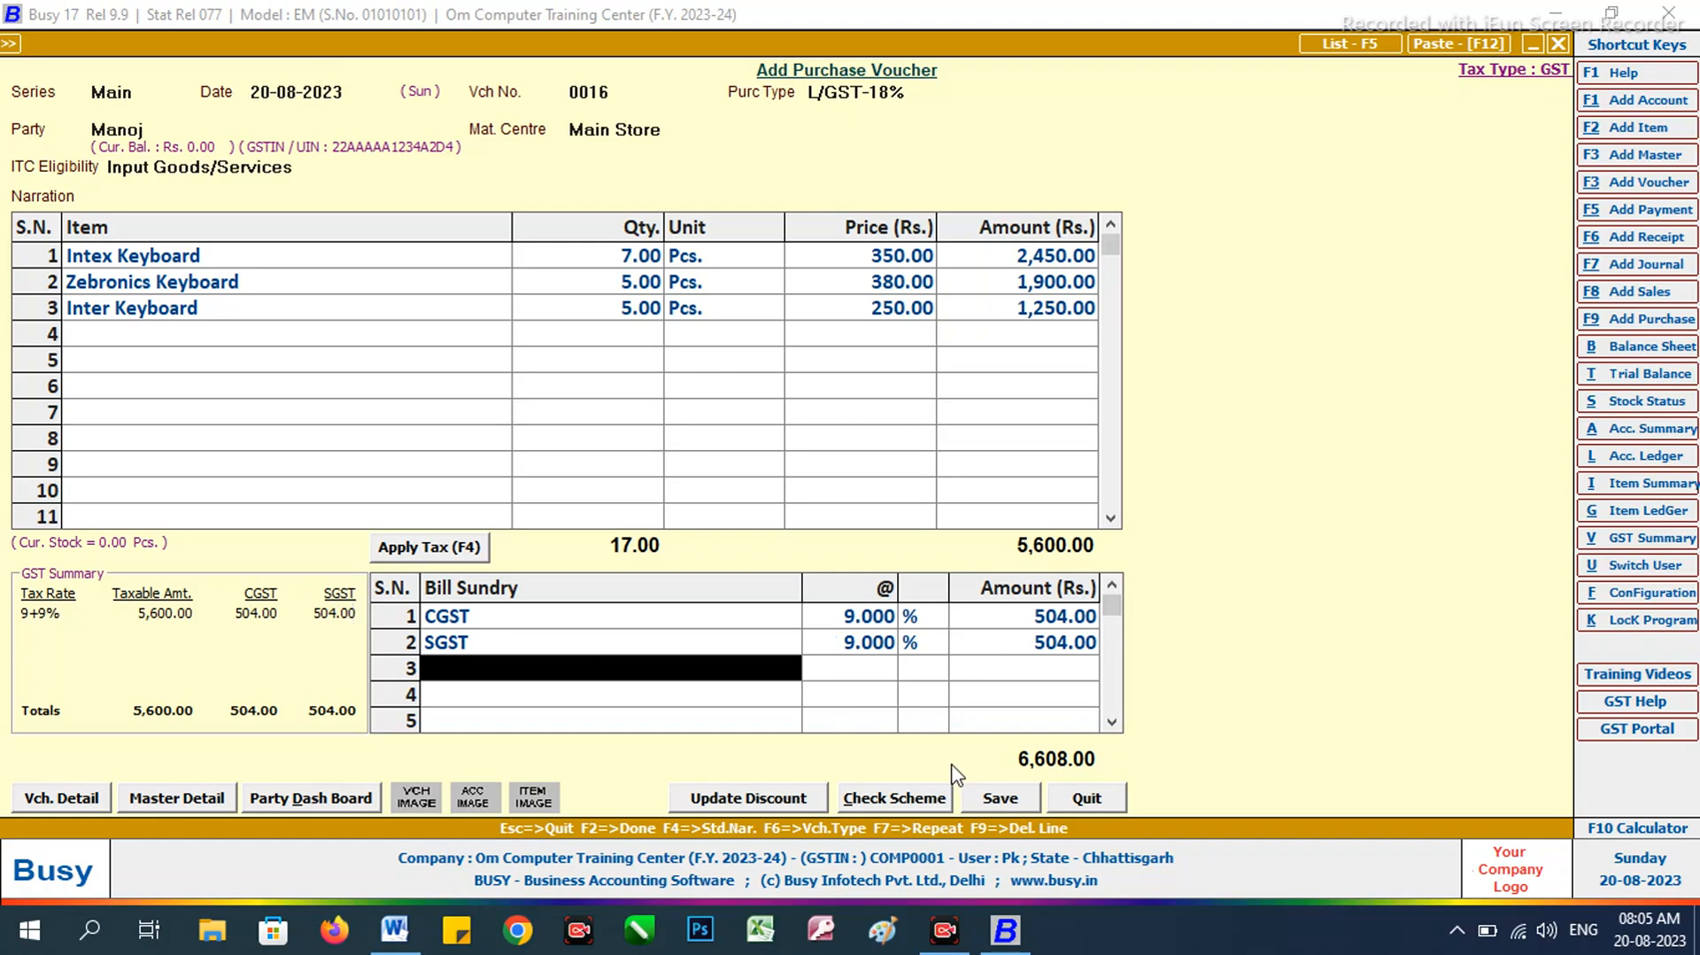
Step: Save the purchase voucher, continuing despite the GSTIN check and accepting the default purchase bill details and new bill reference
left_click(983, 797)
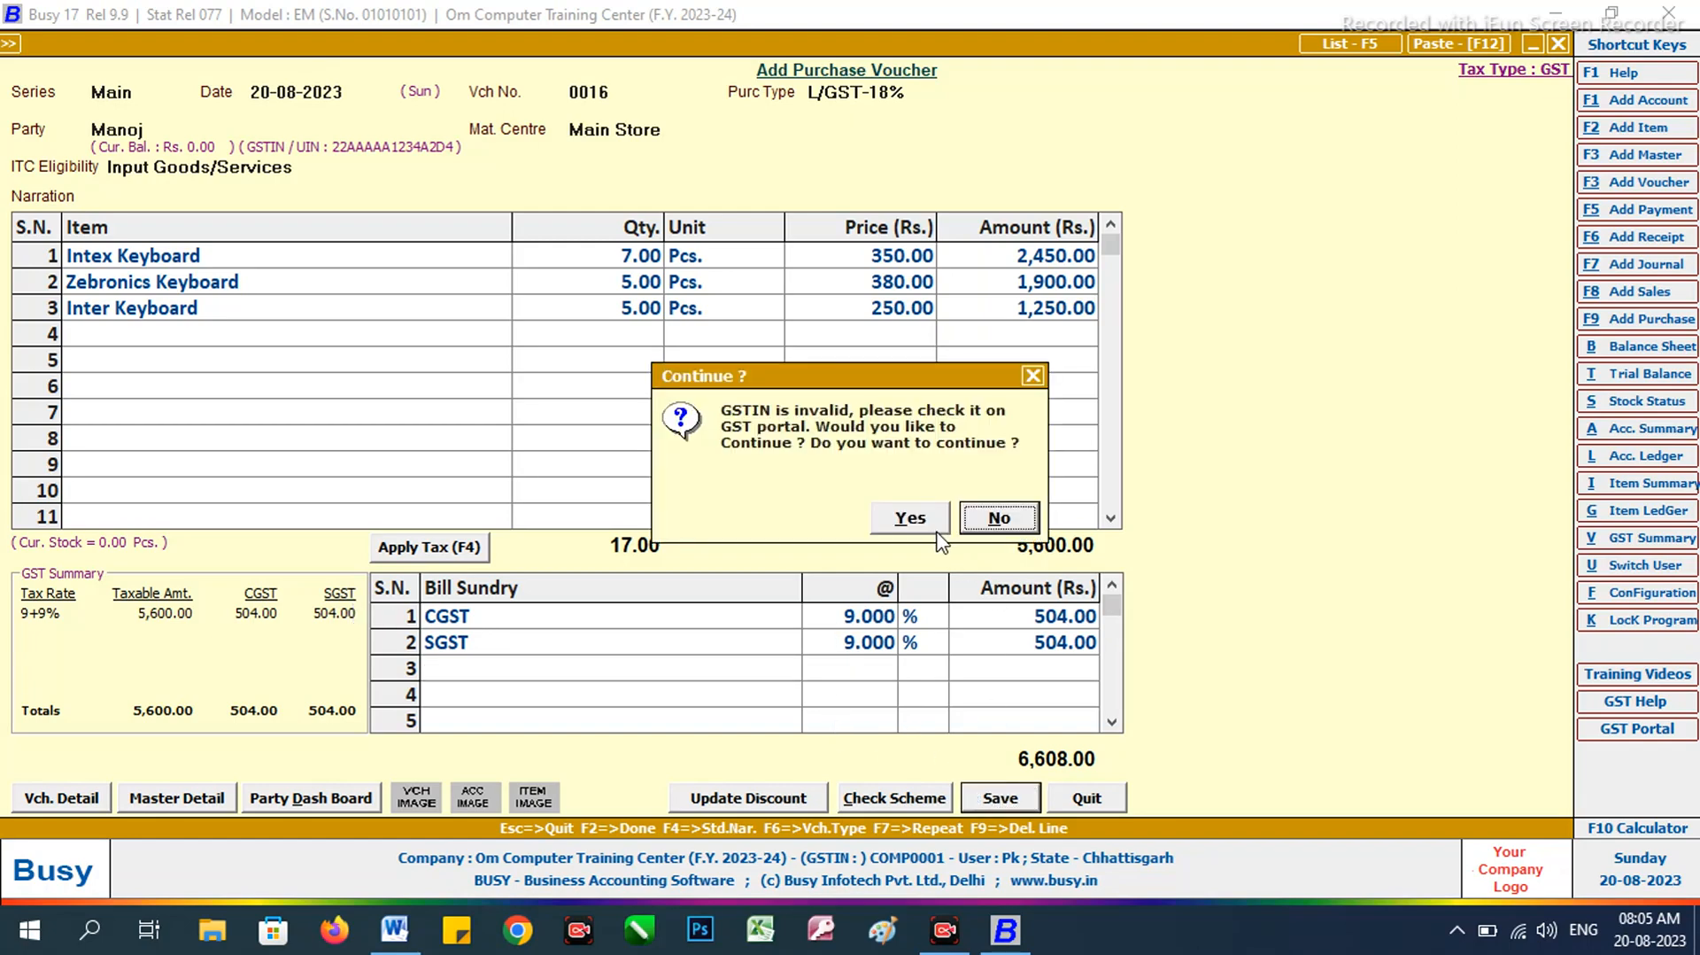
left_click(935, 522)
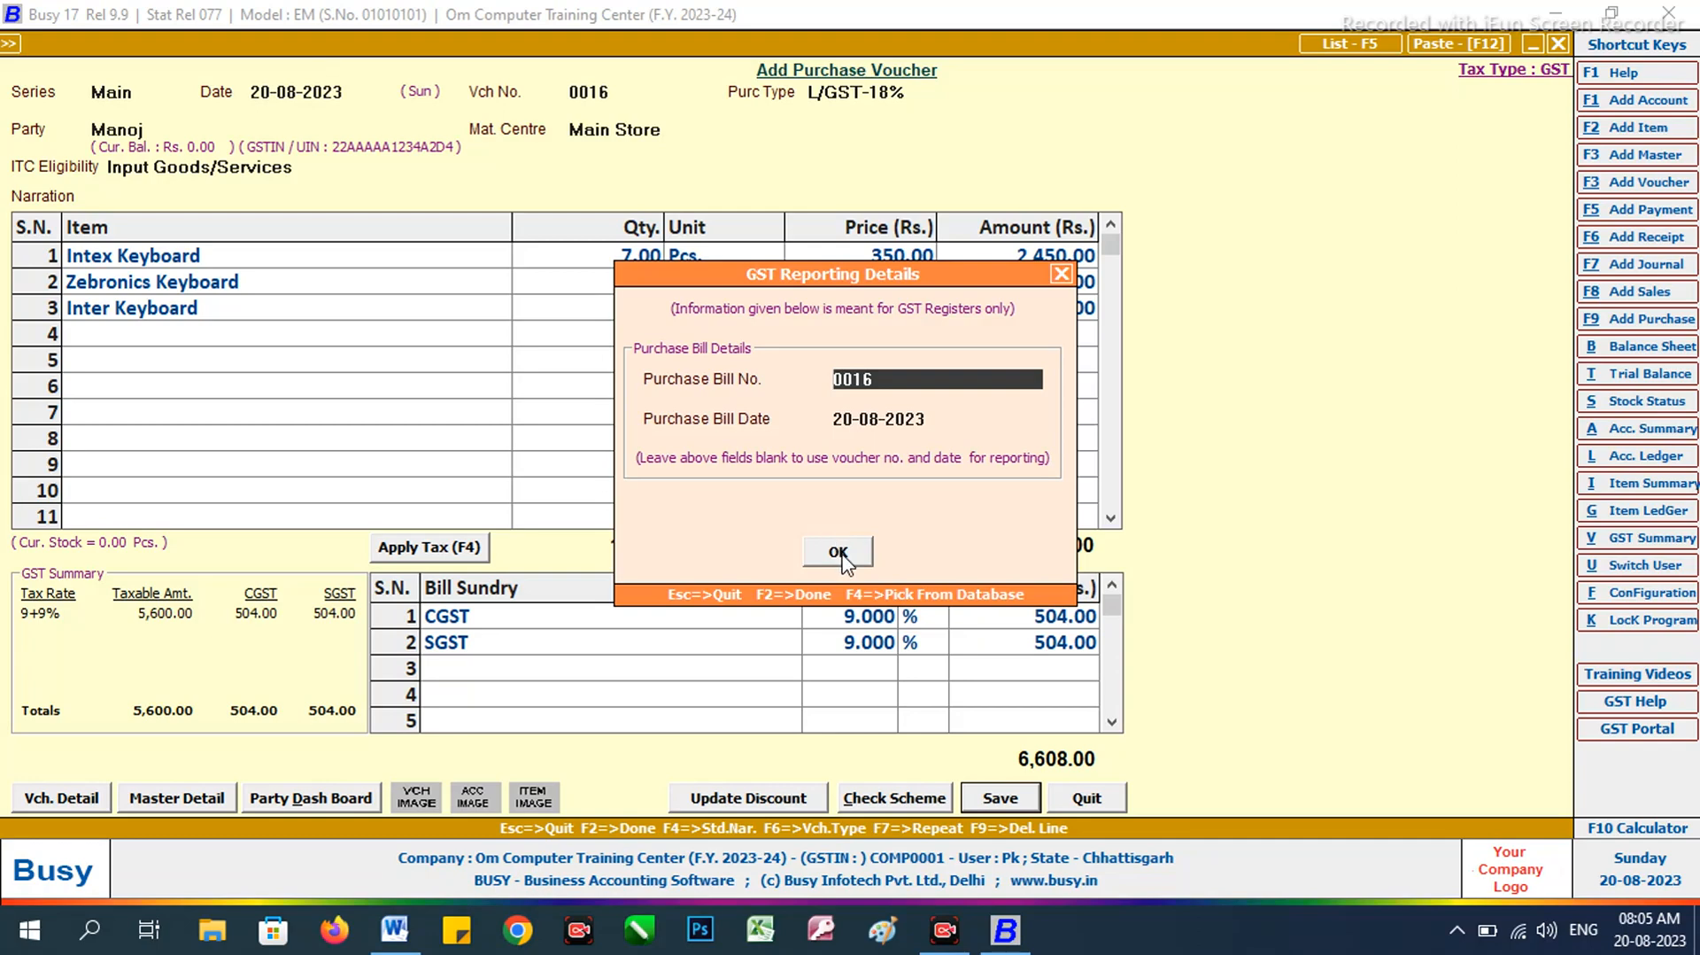
left_click(838, 552)
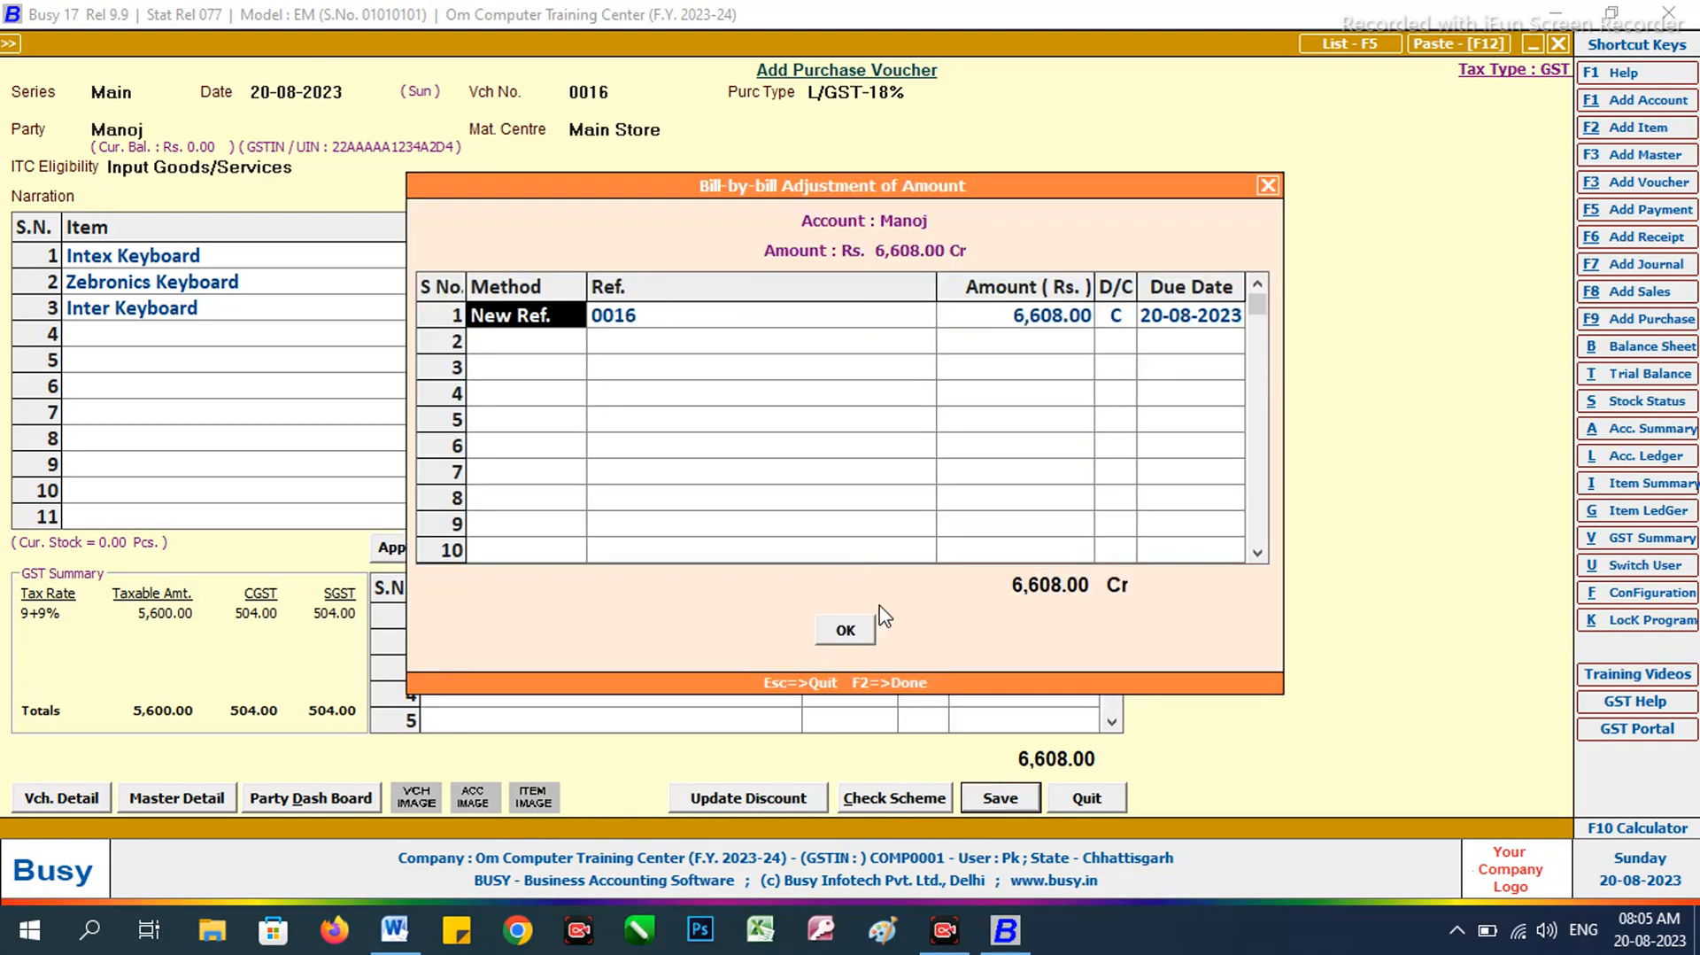
left_click(864, 634)
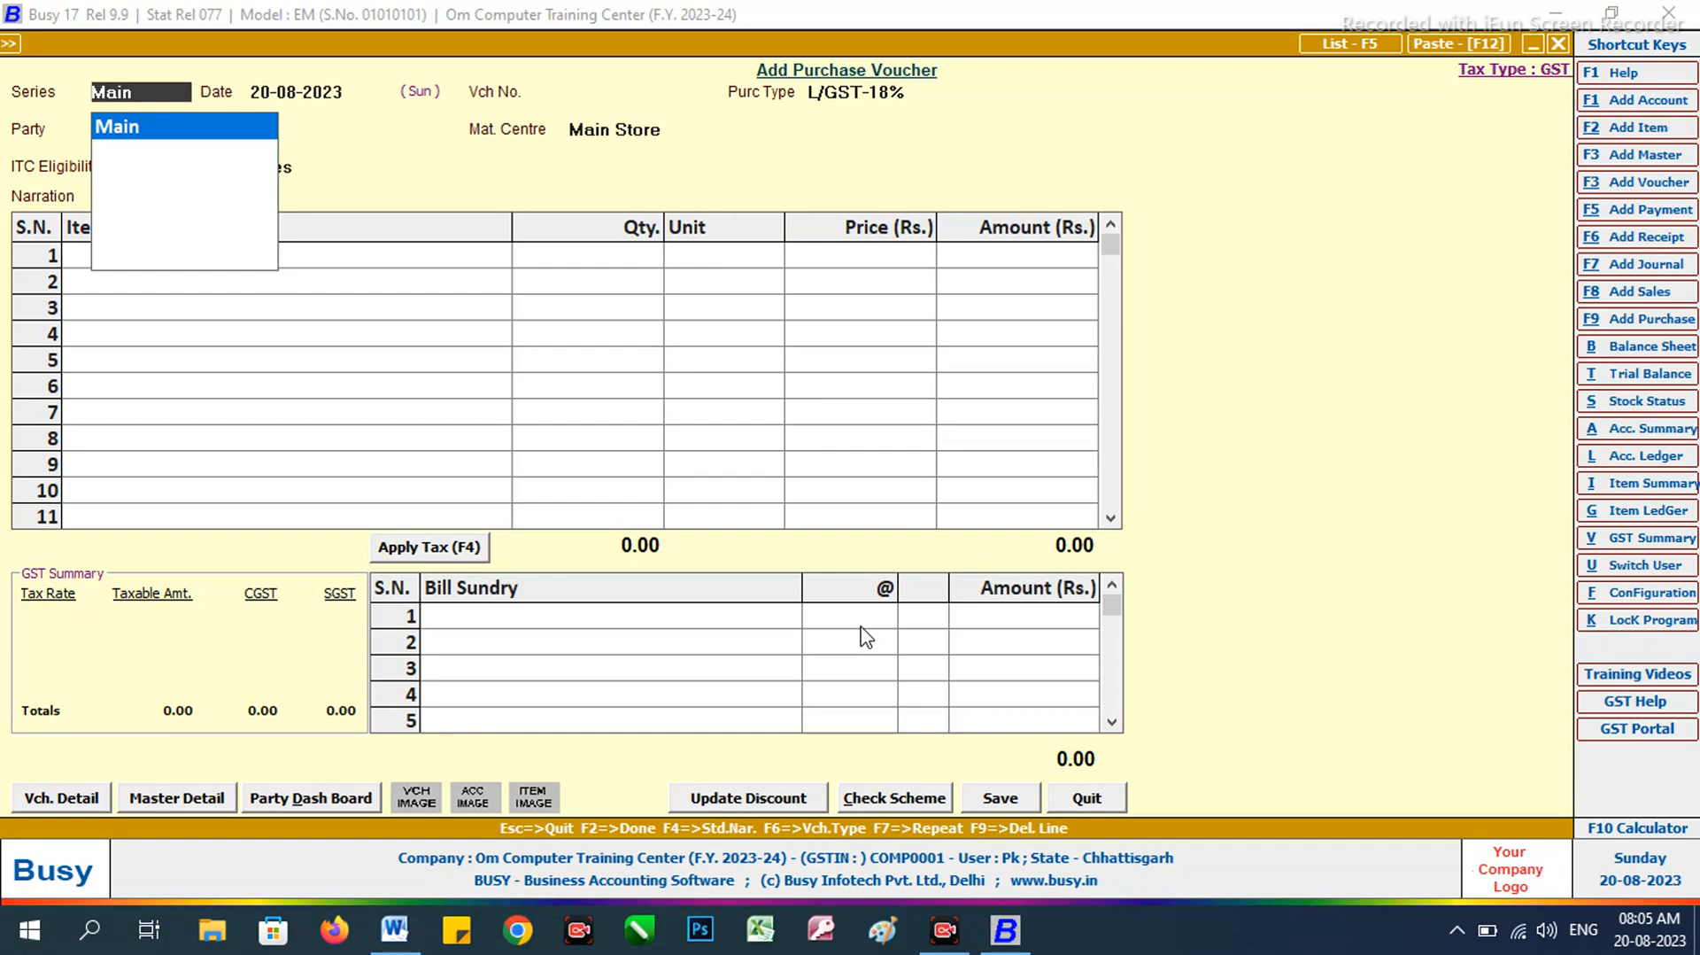
Step: Leave voucher entry and open the list of purchase vouchers with output on screen
key("Escape")
key("Escape")
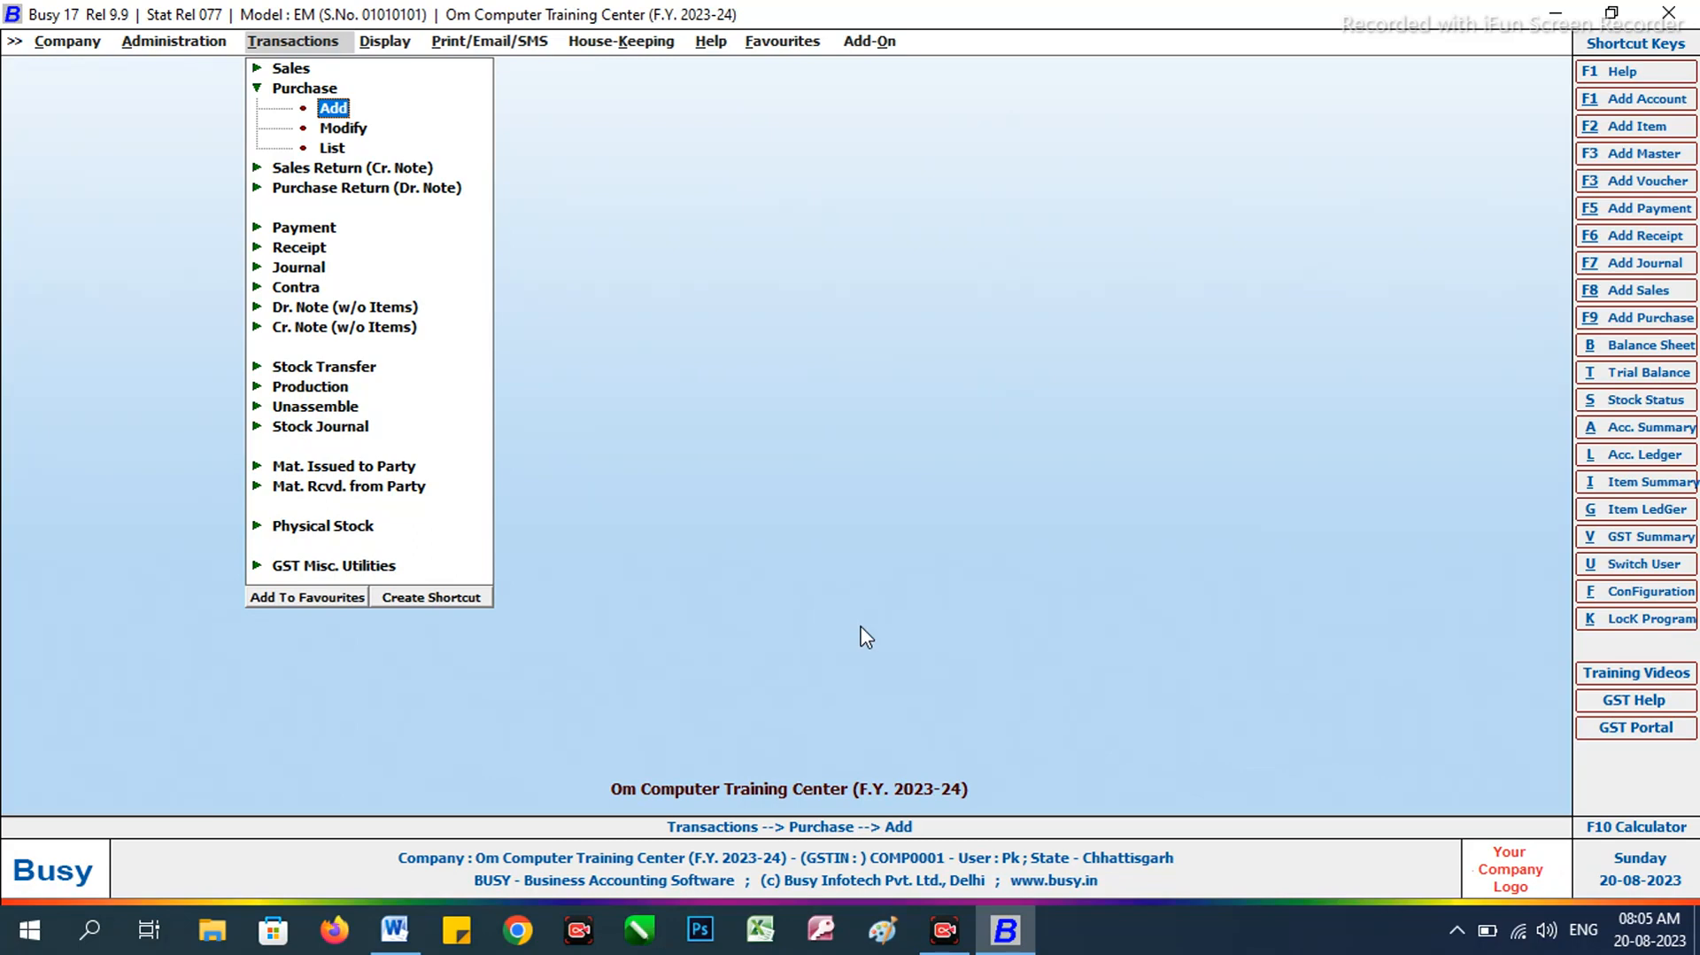
key("Down")
key("Down")
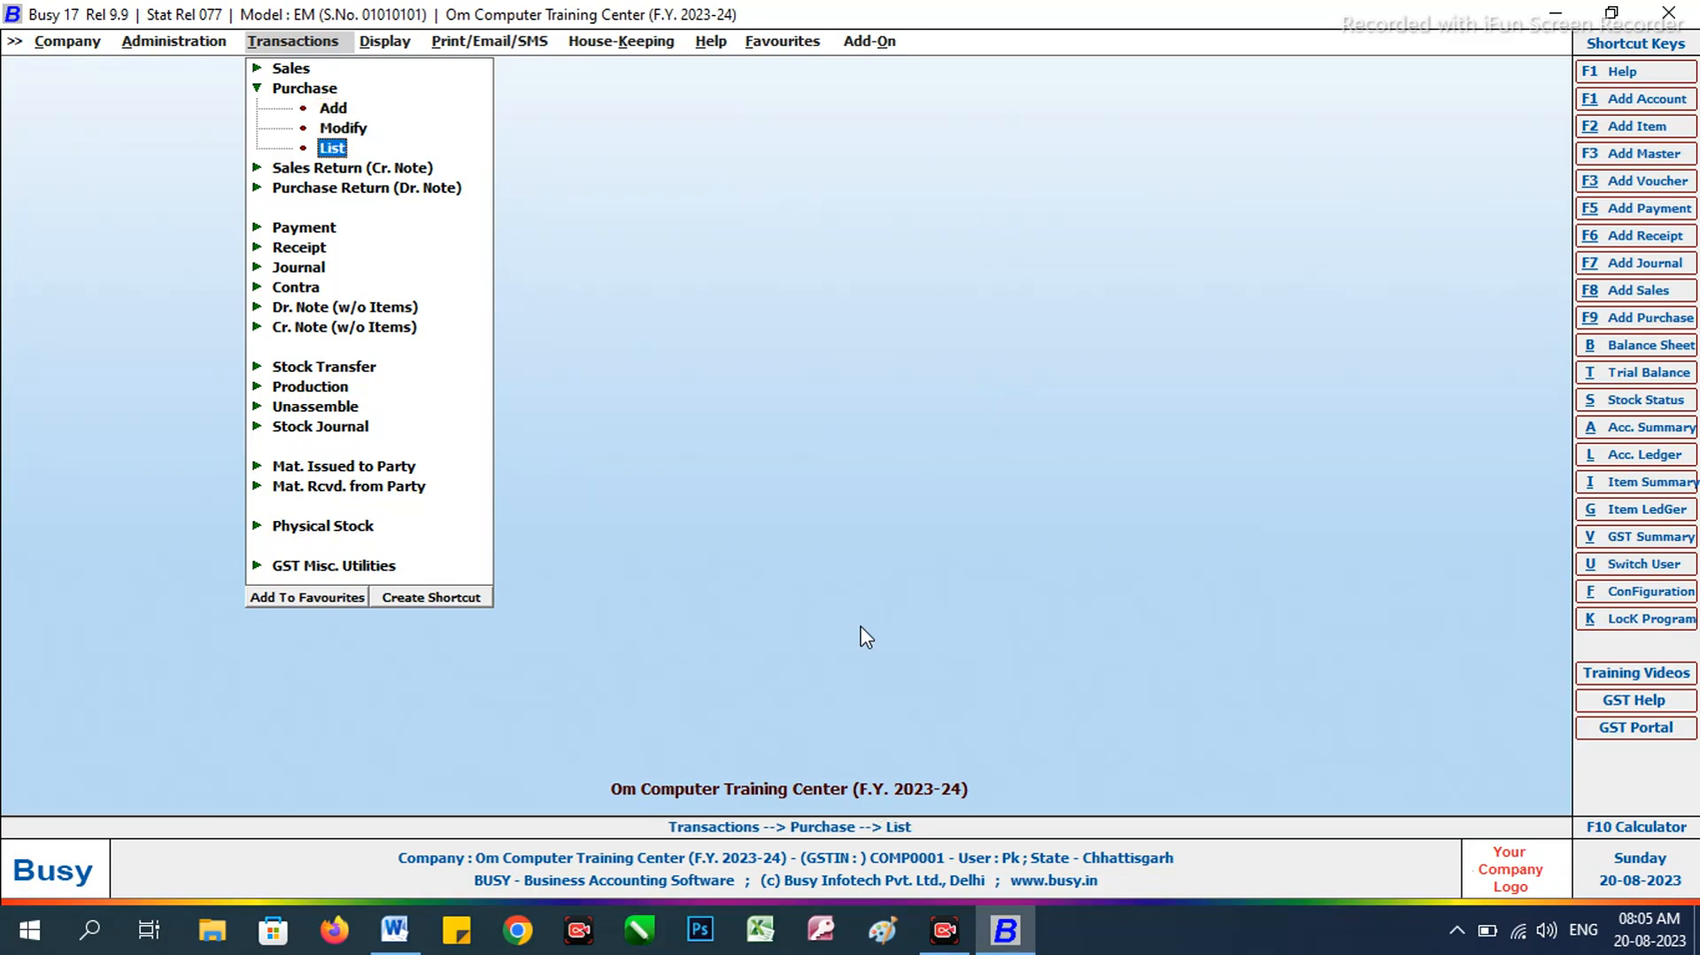
key("Up")
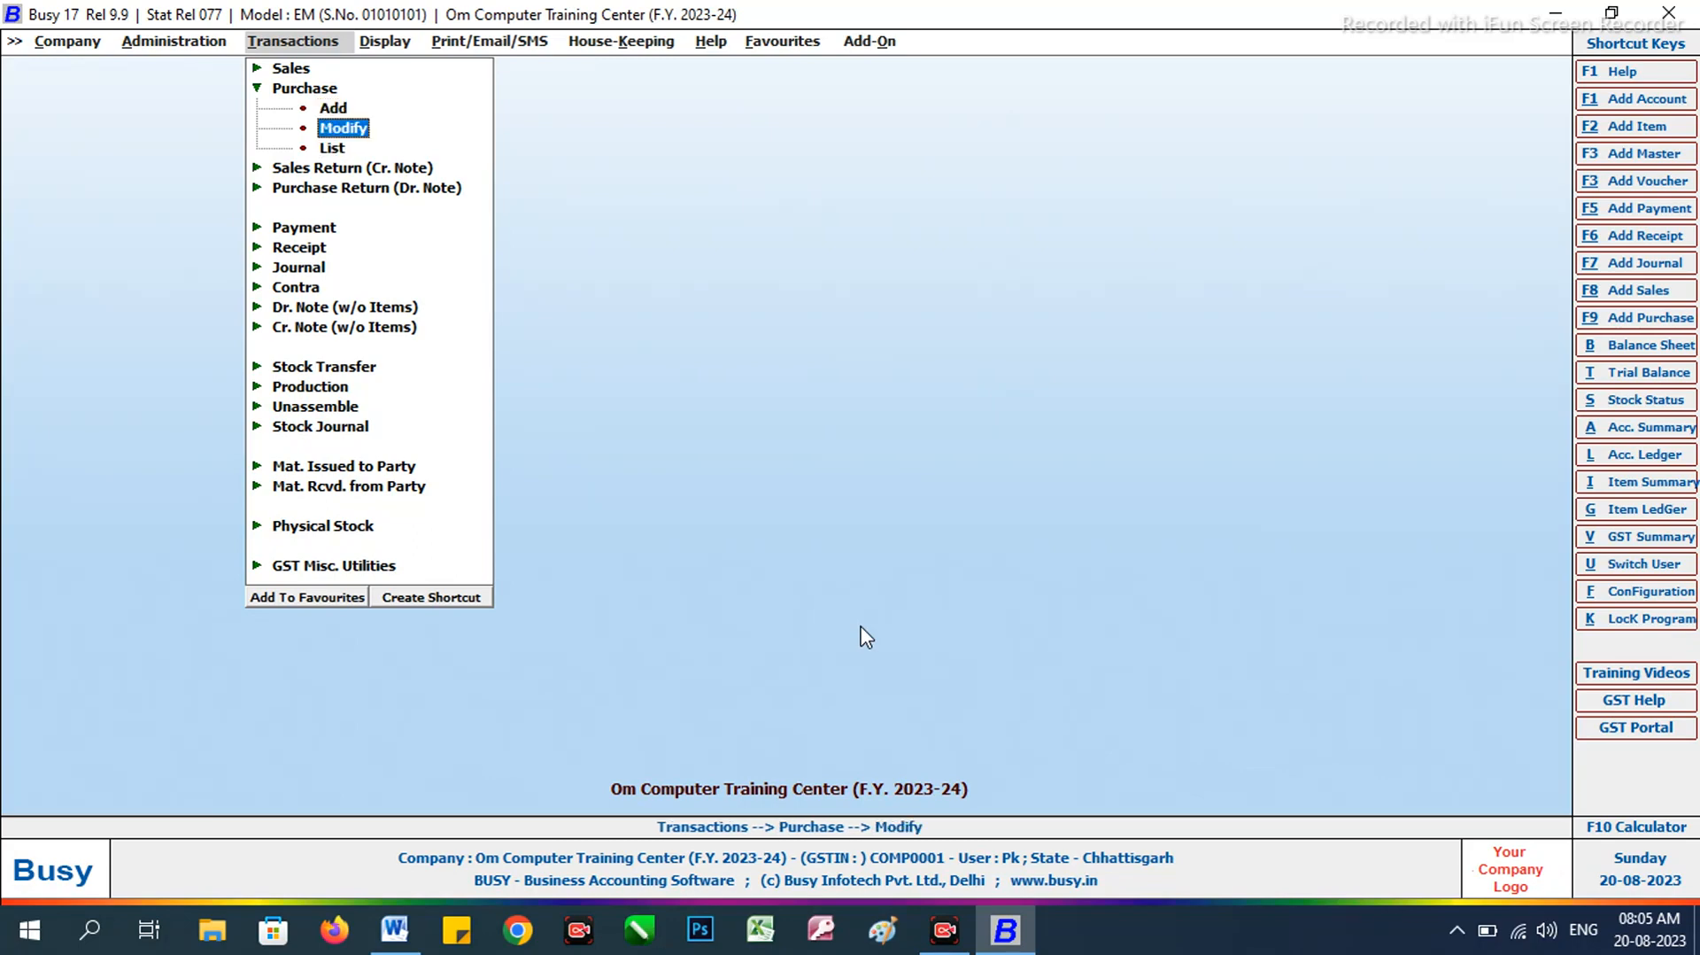
key("Down")
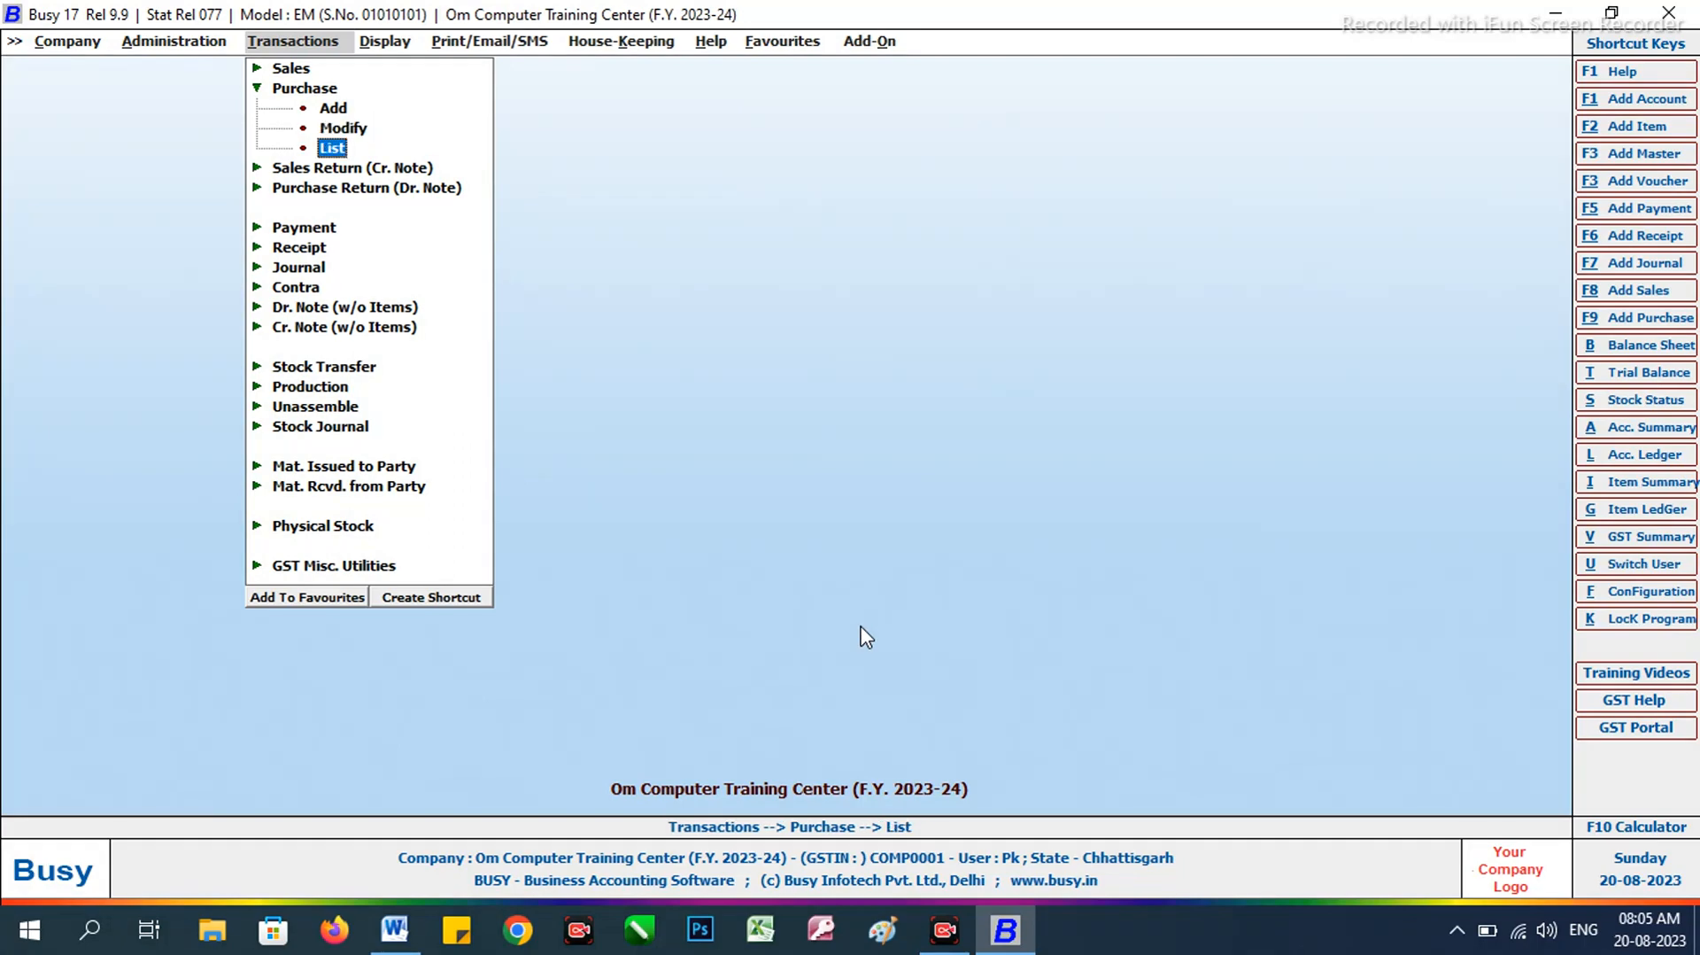
key("Return")
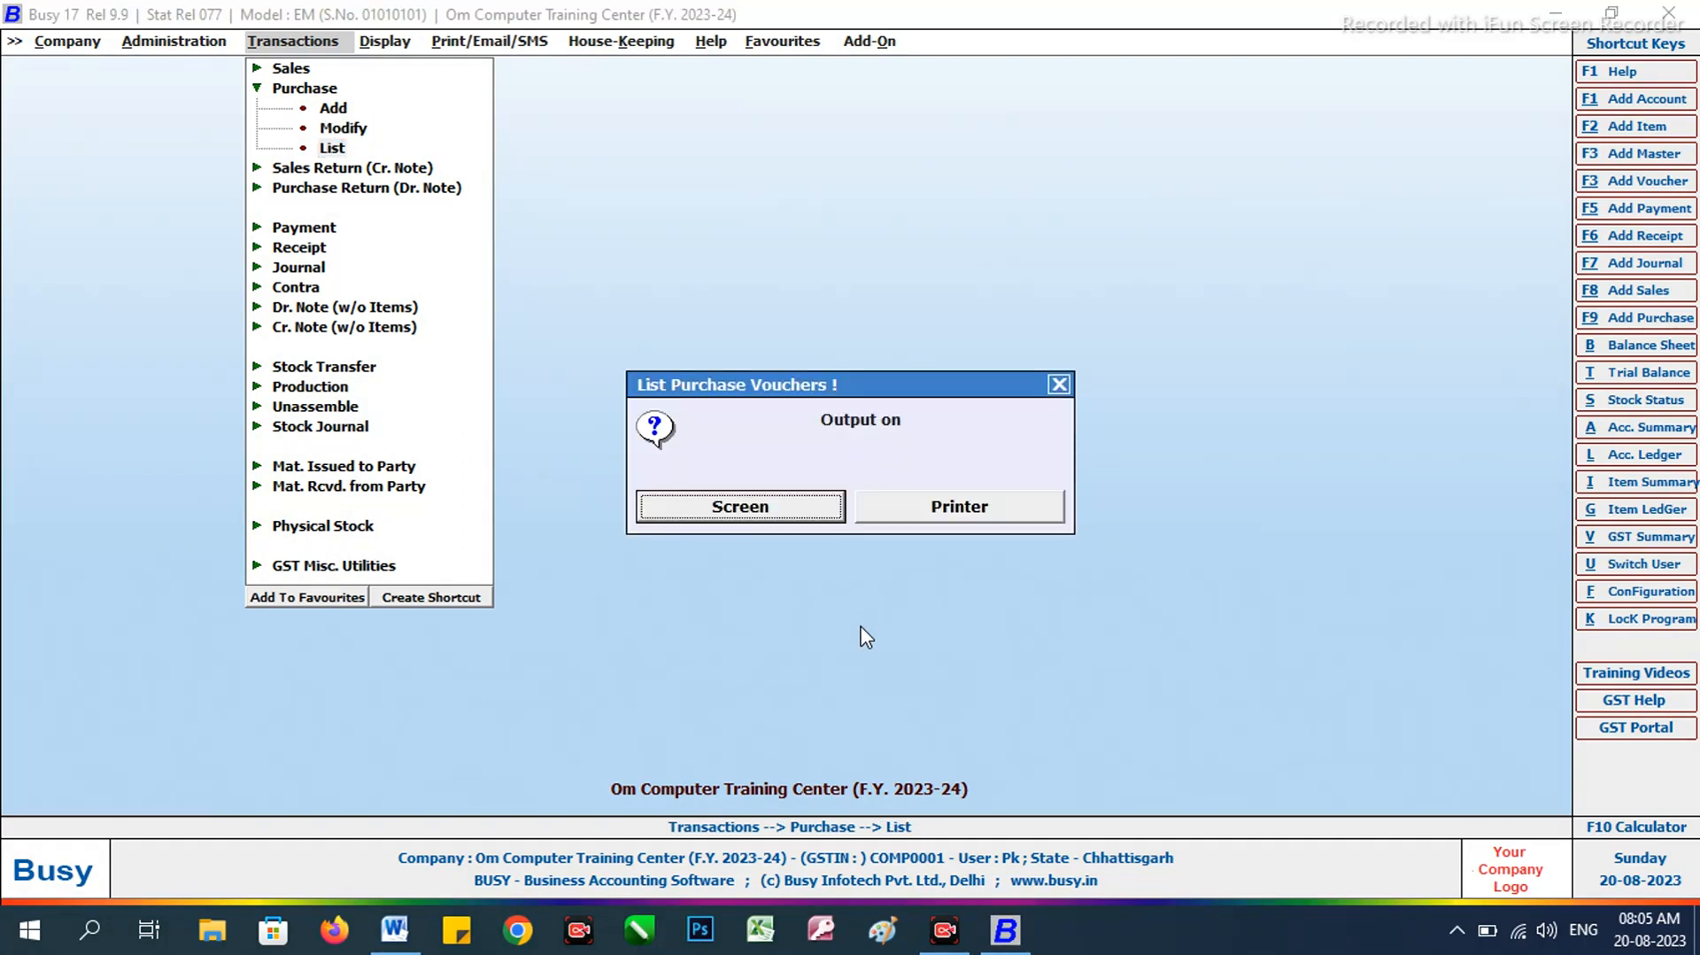
key("Return")
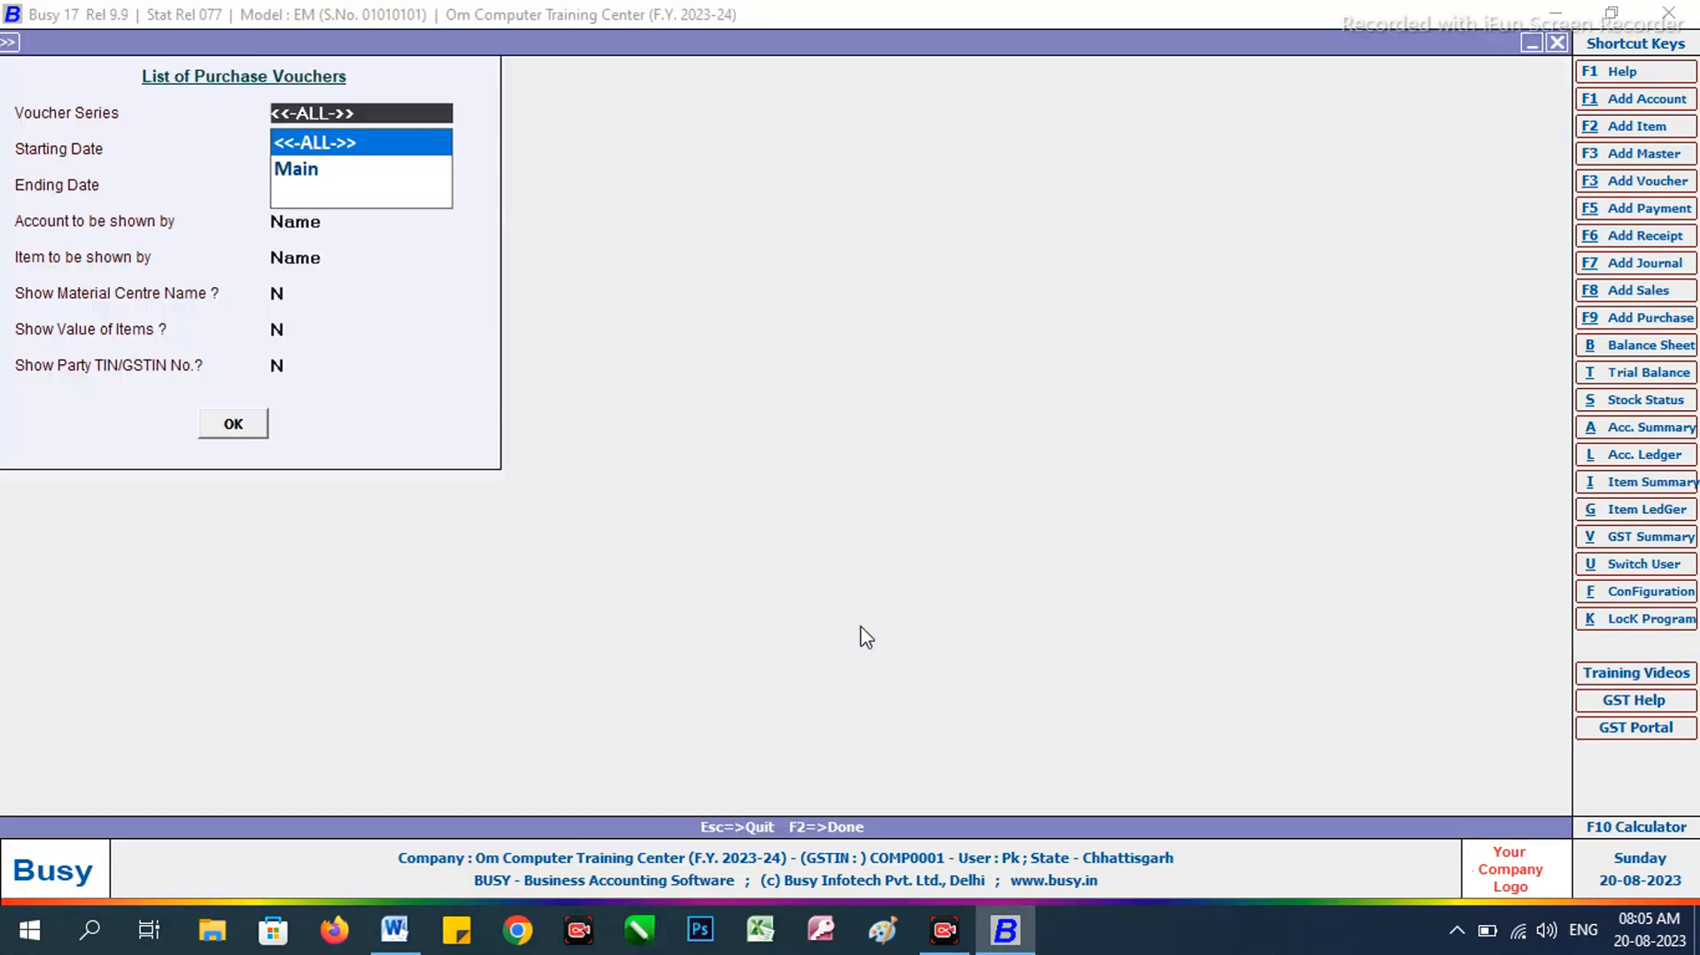
Step: Show the purchase vouchers of all series for 20-08-2023, with accounts and items by name and the remaining options at their defaults
key("Return")
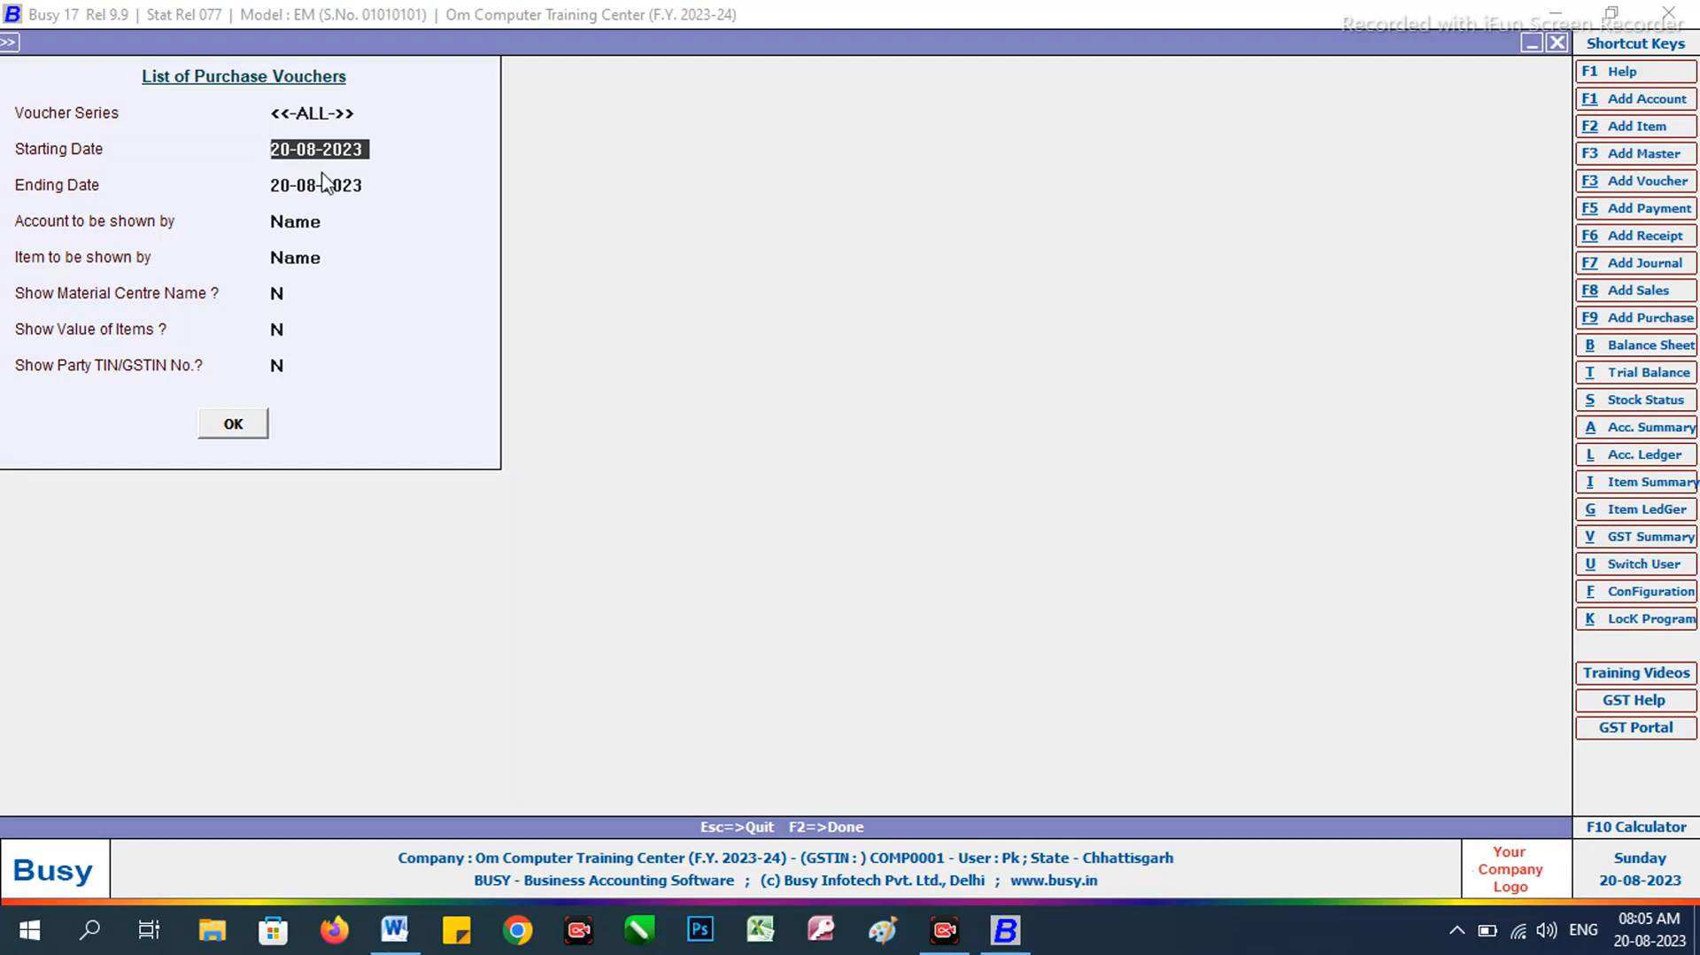
key("Return")
key("Return")
key("Return")
key("Return")
key("Return")
key("Return")
key("Return")
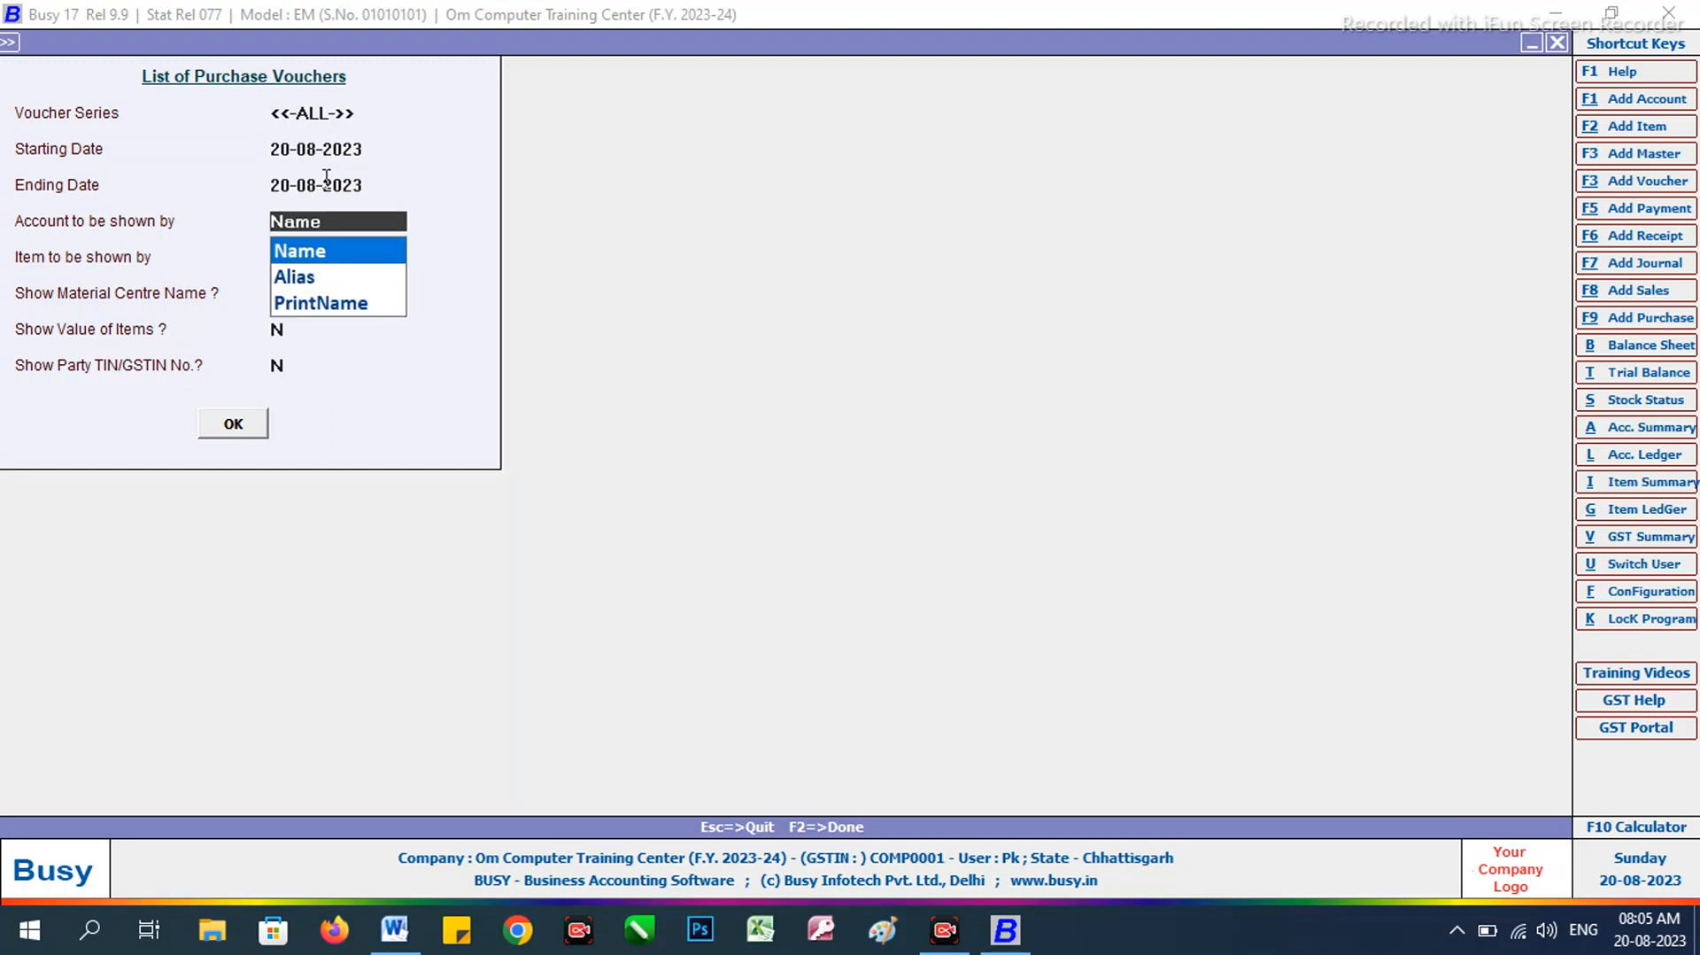
key("Return")
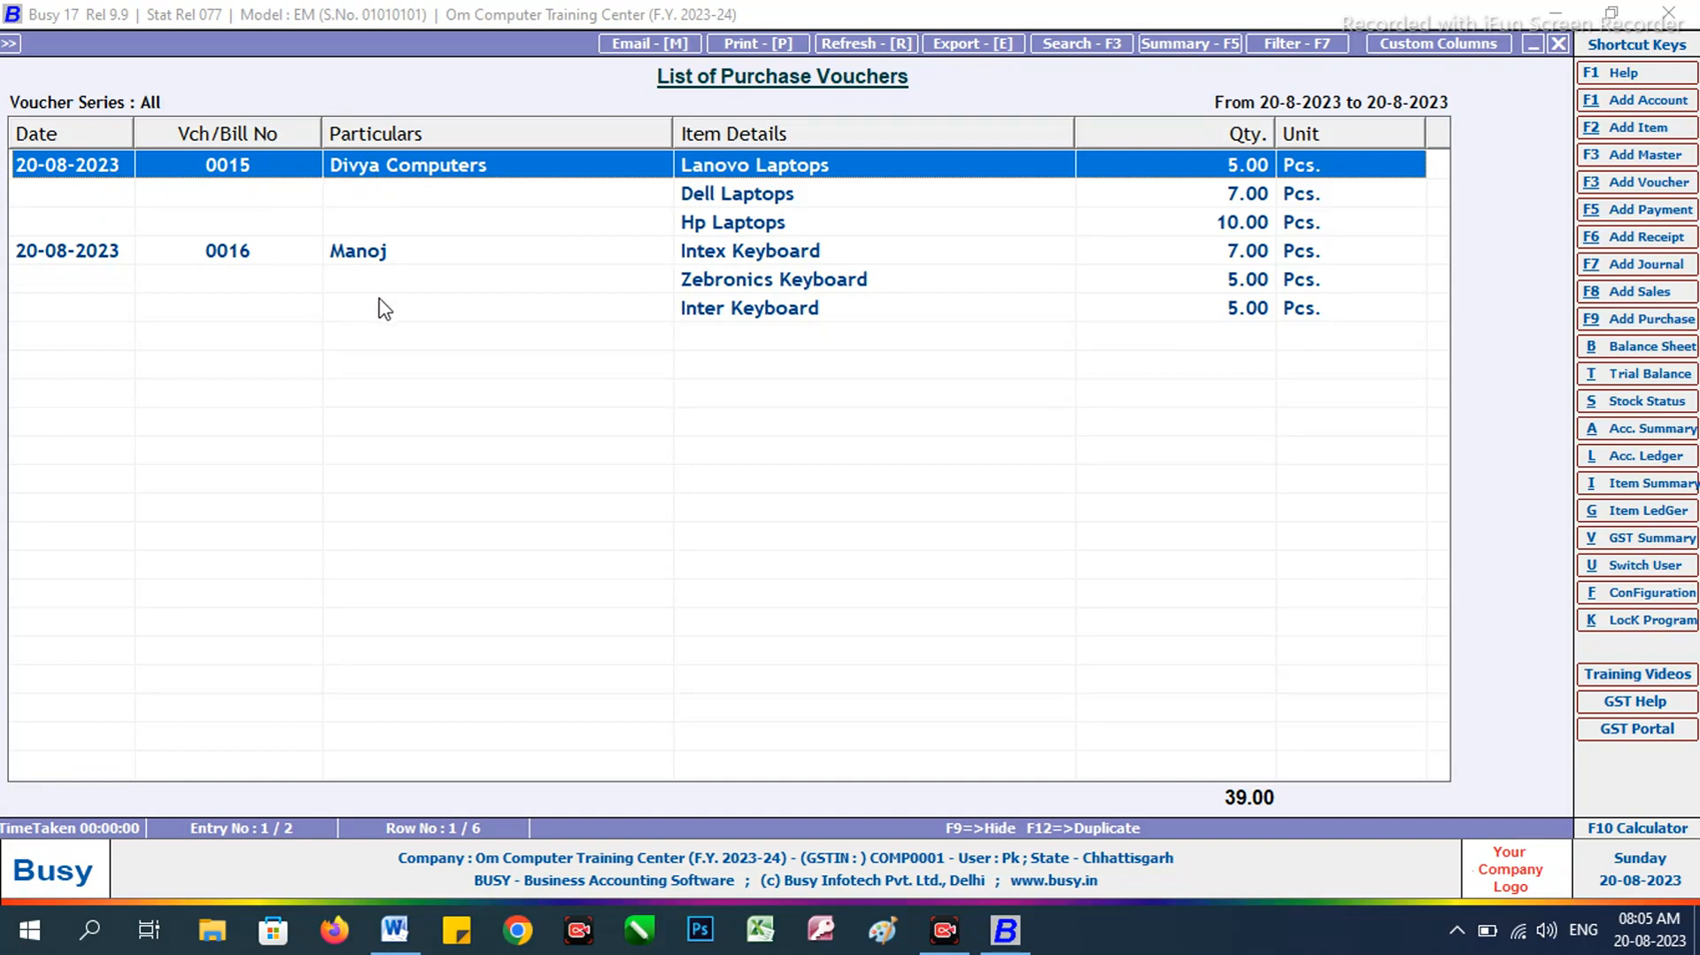
Step: Open the Divya Computers voucher and preview its purchase invoice in STANDARD format with 1 copy and copy title number 0
key("Return")
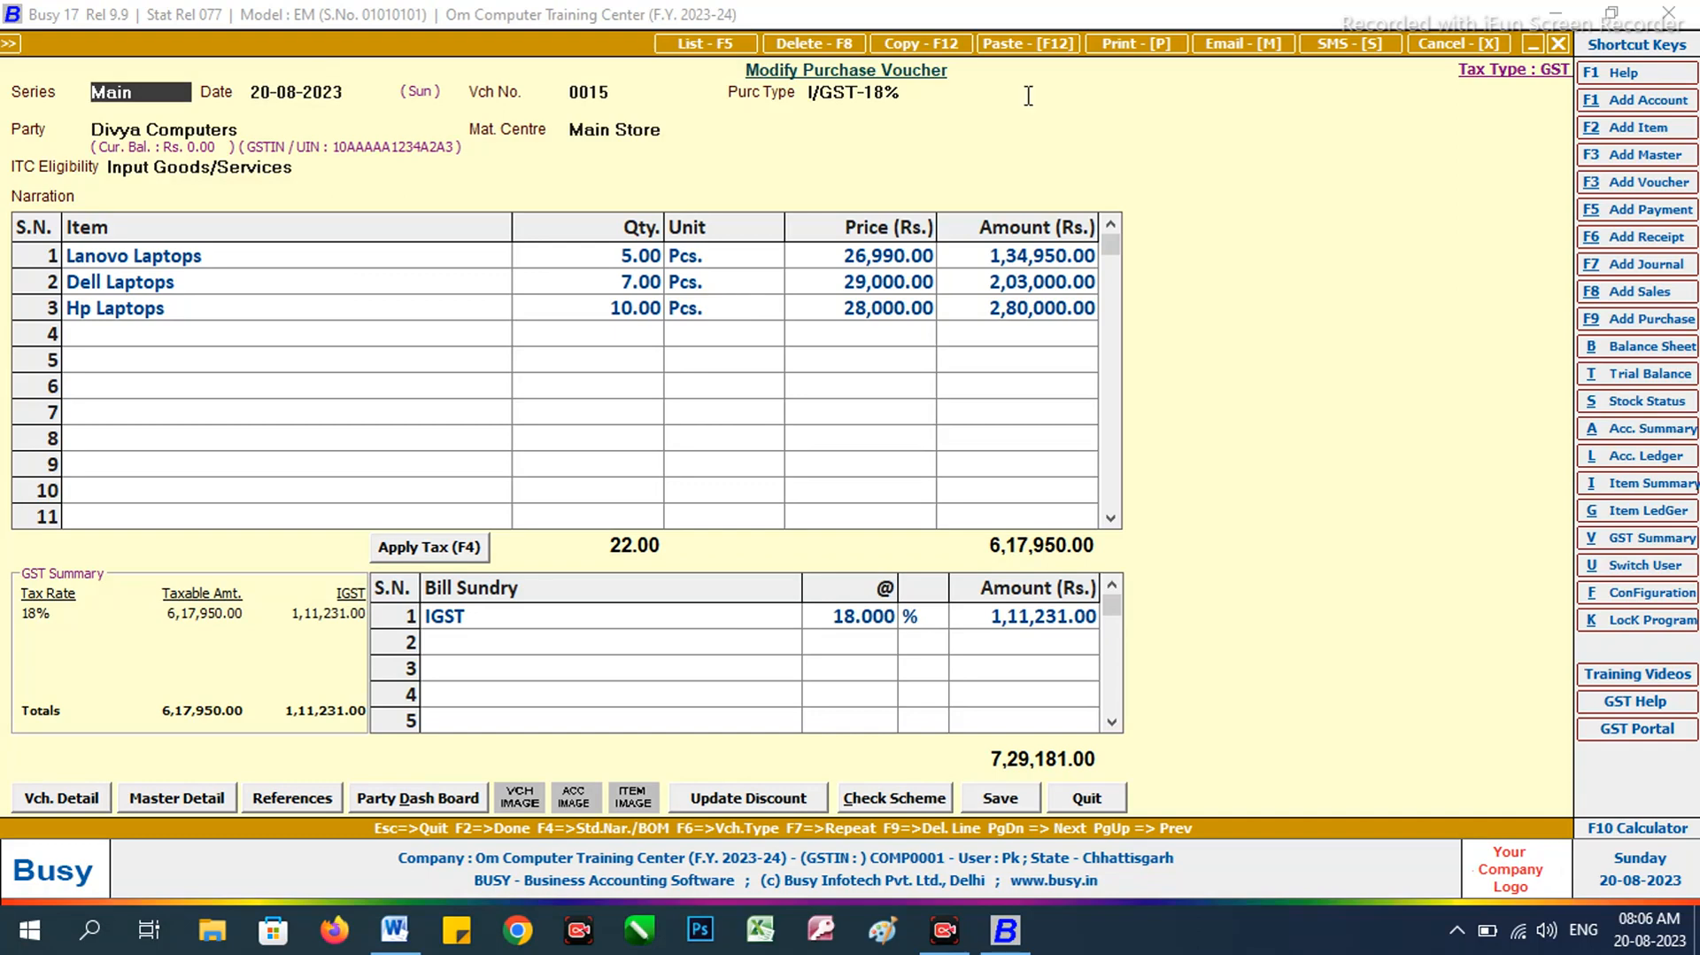
left_click(1129, 49)
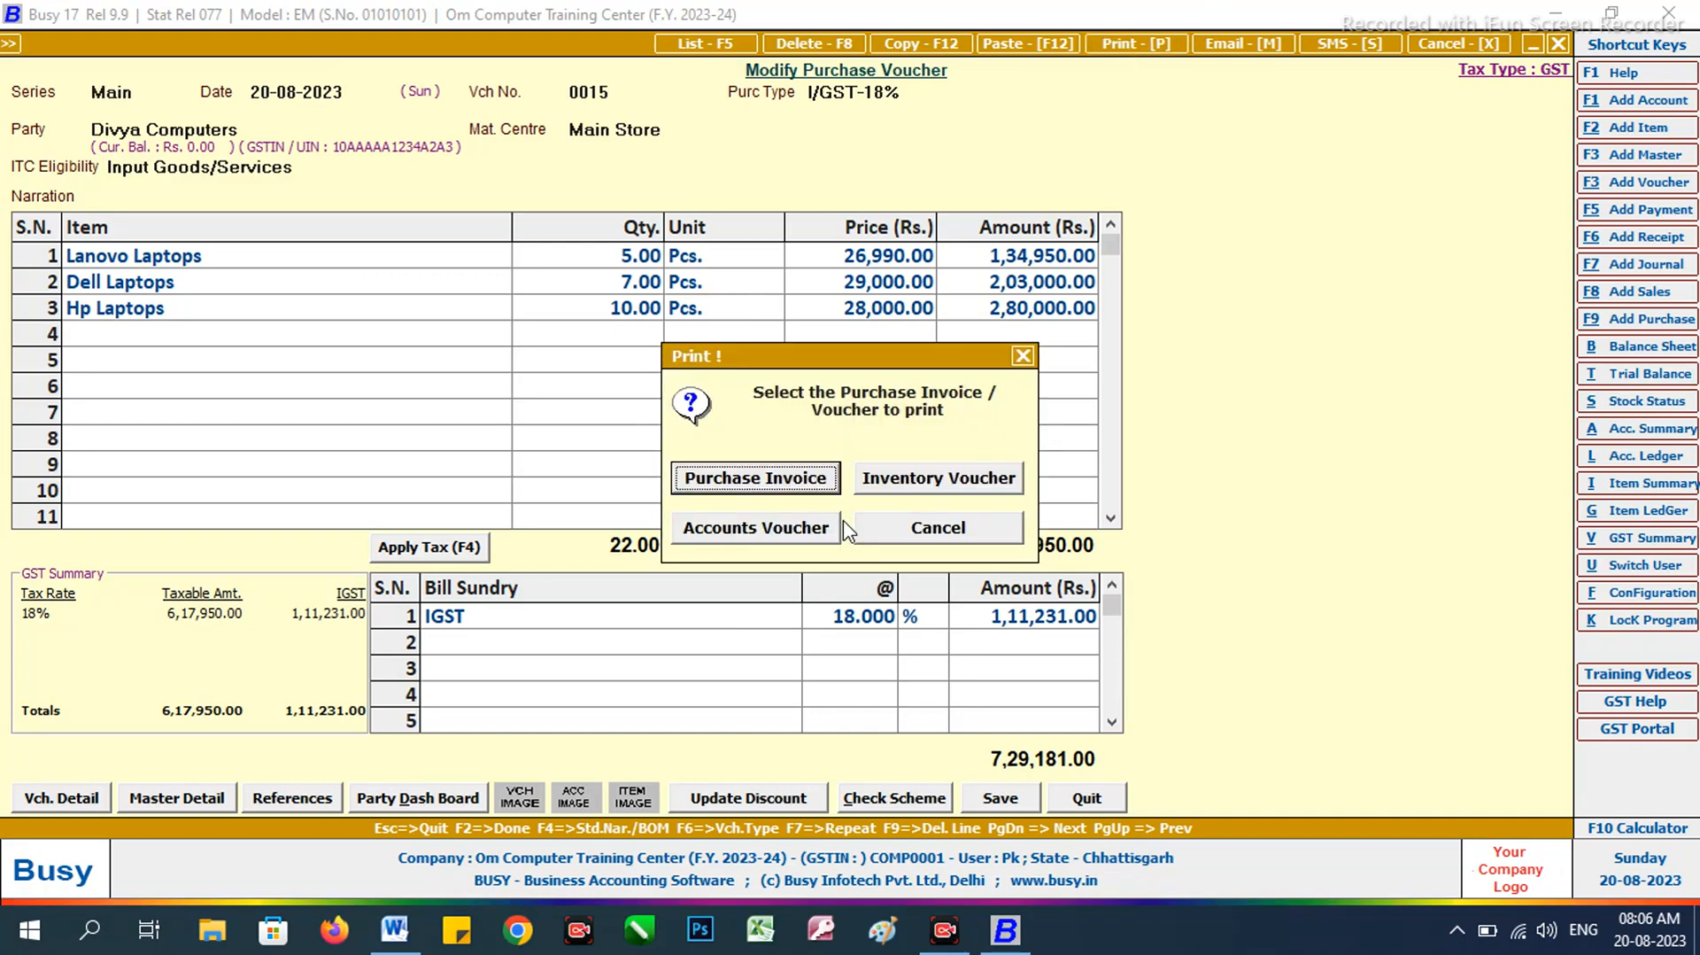
left_click(816, 487)
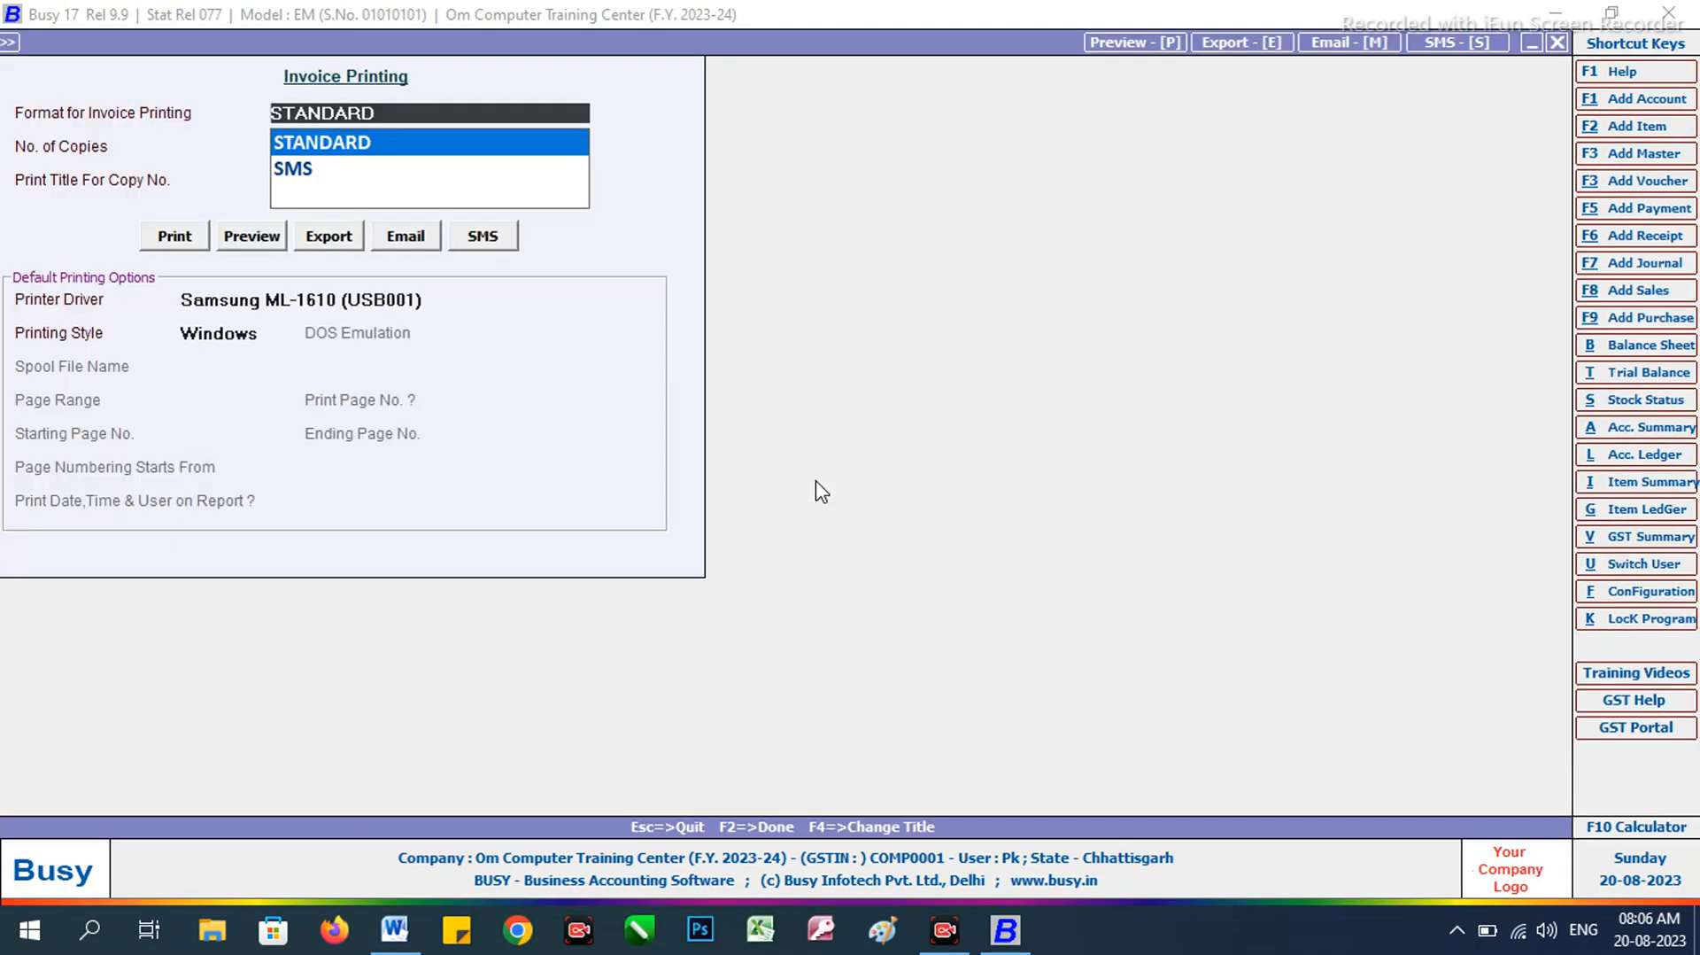
key("Return")
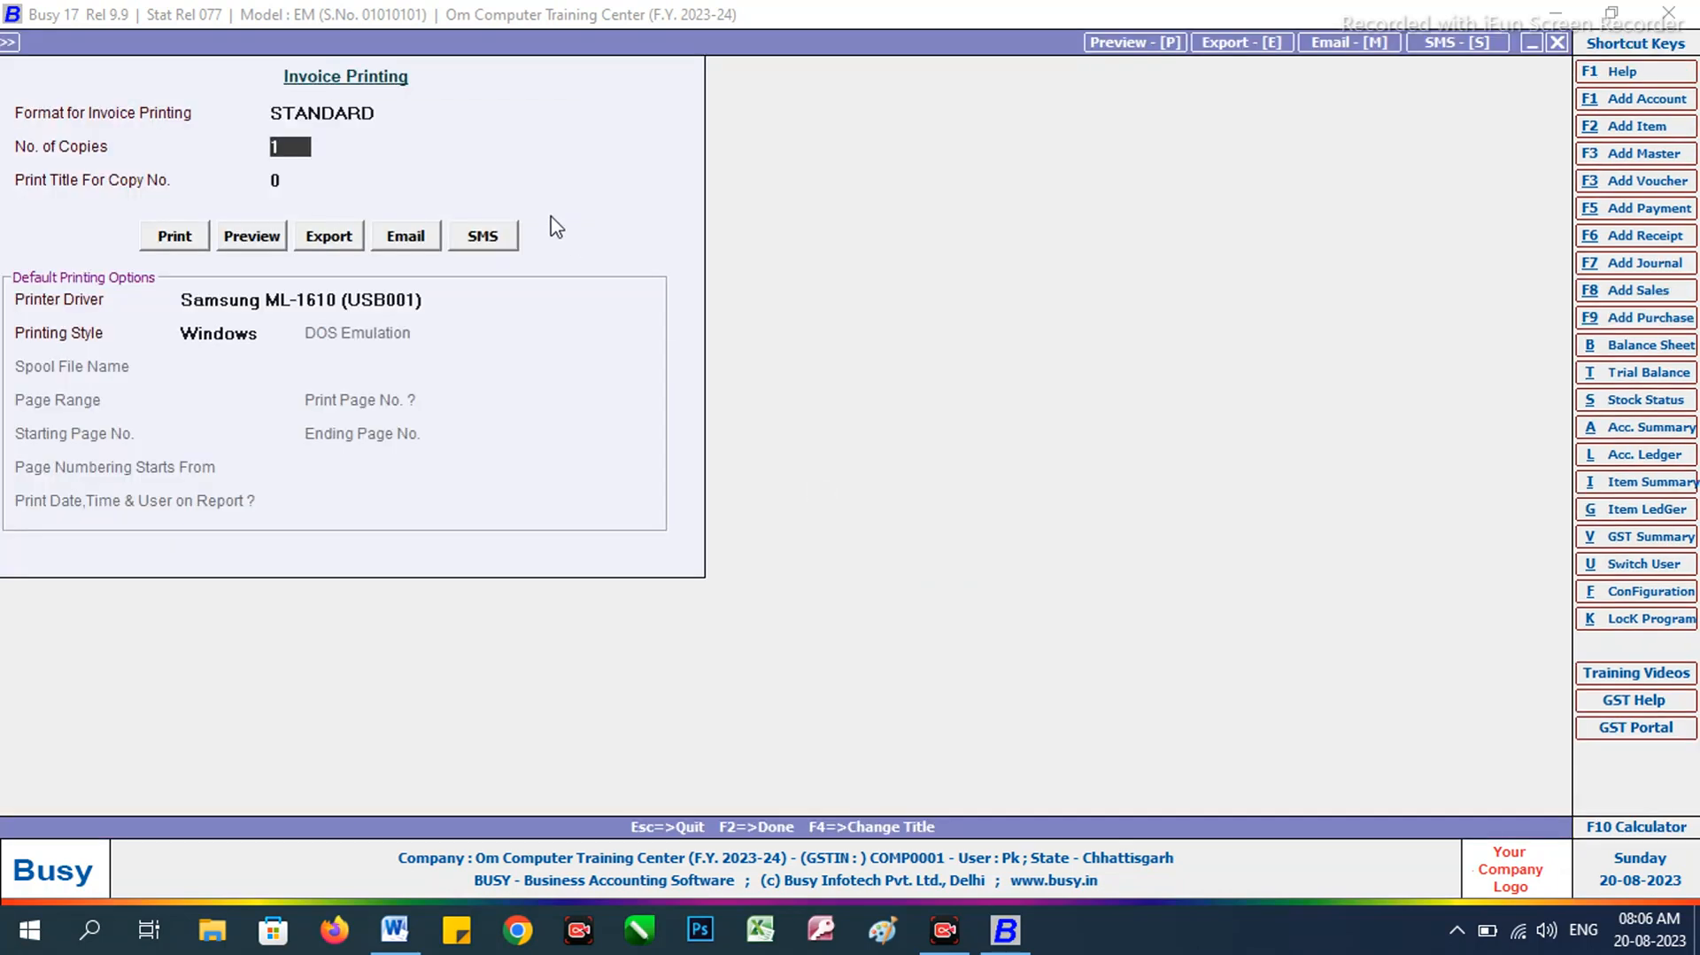
key("Return")
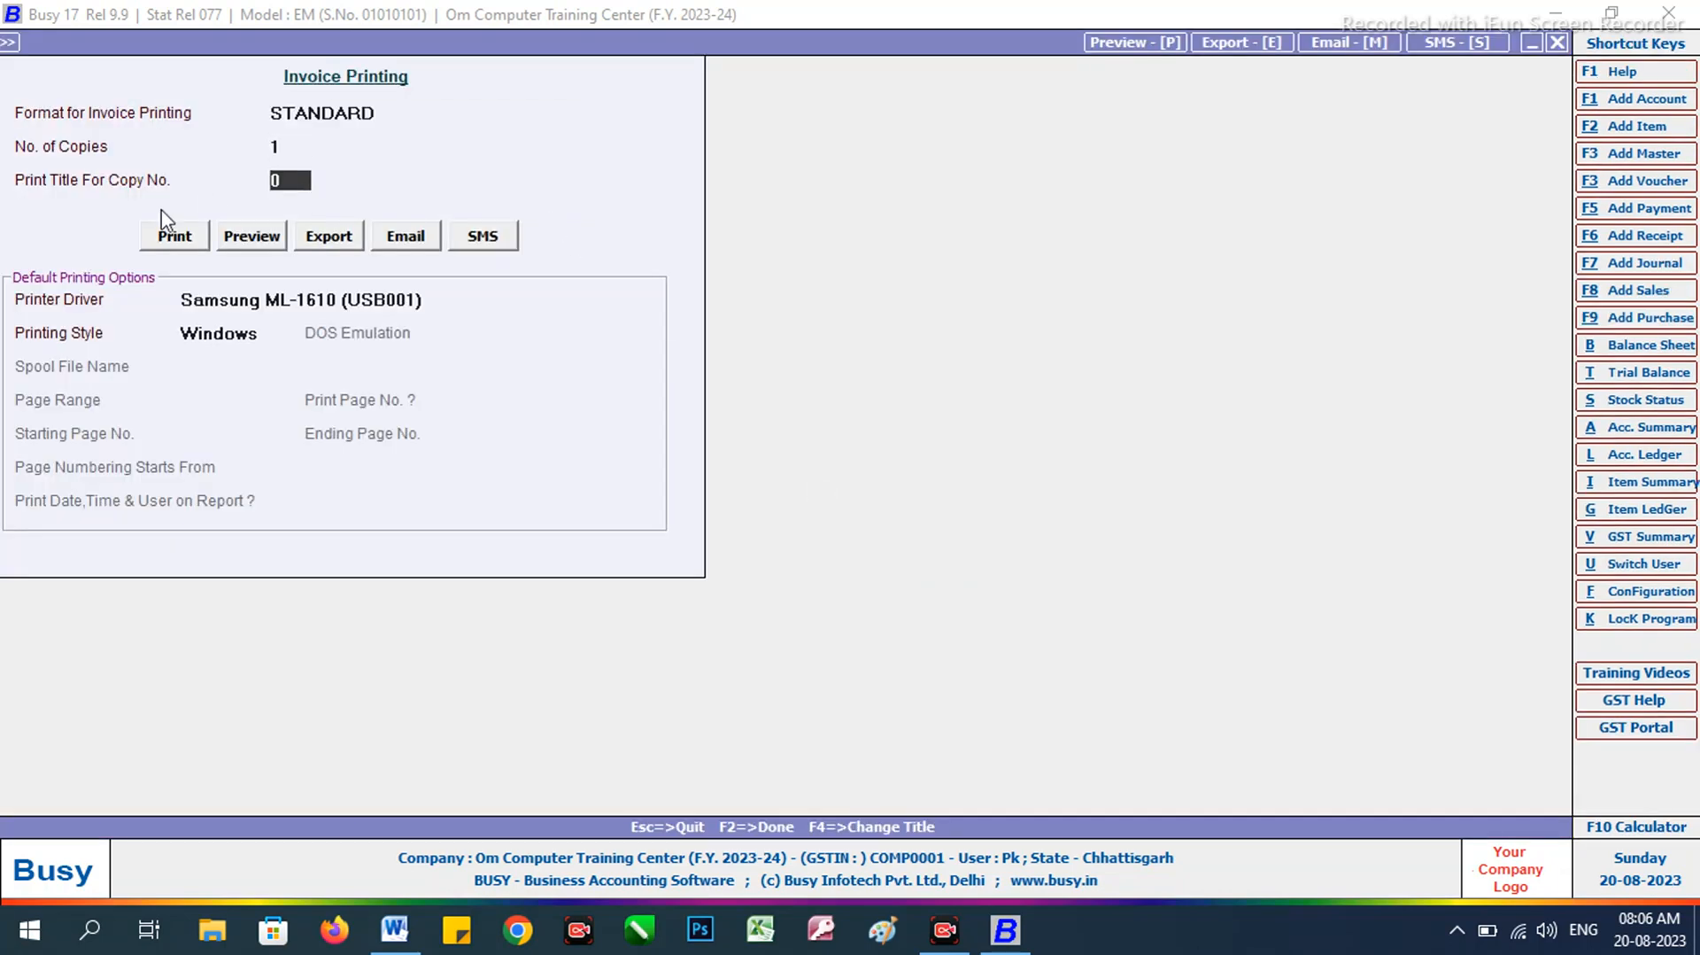
left_click(240, 239)
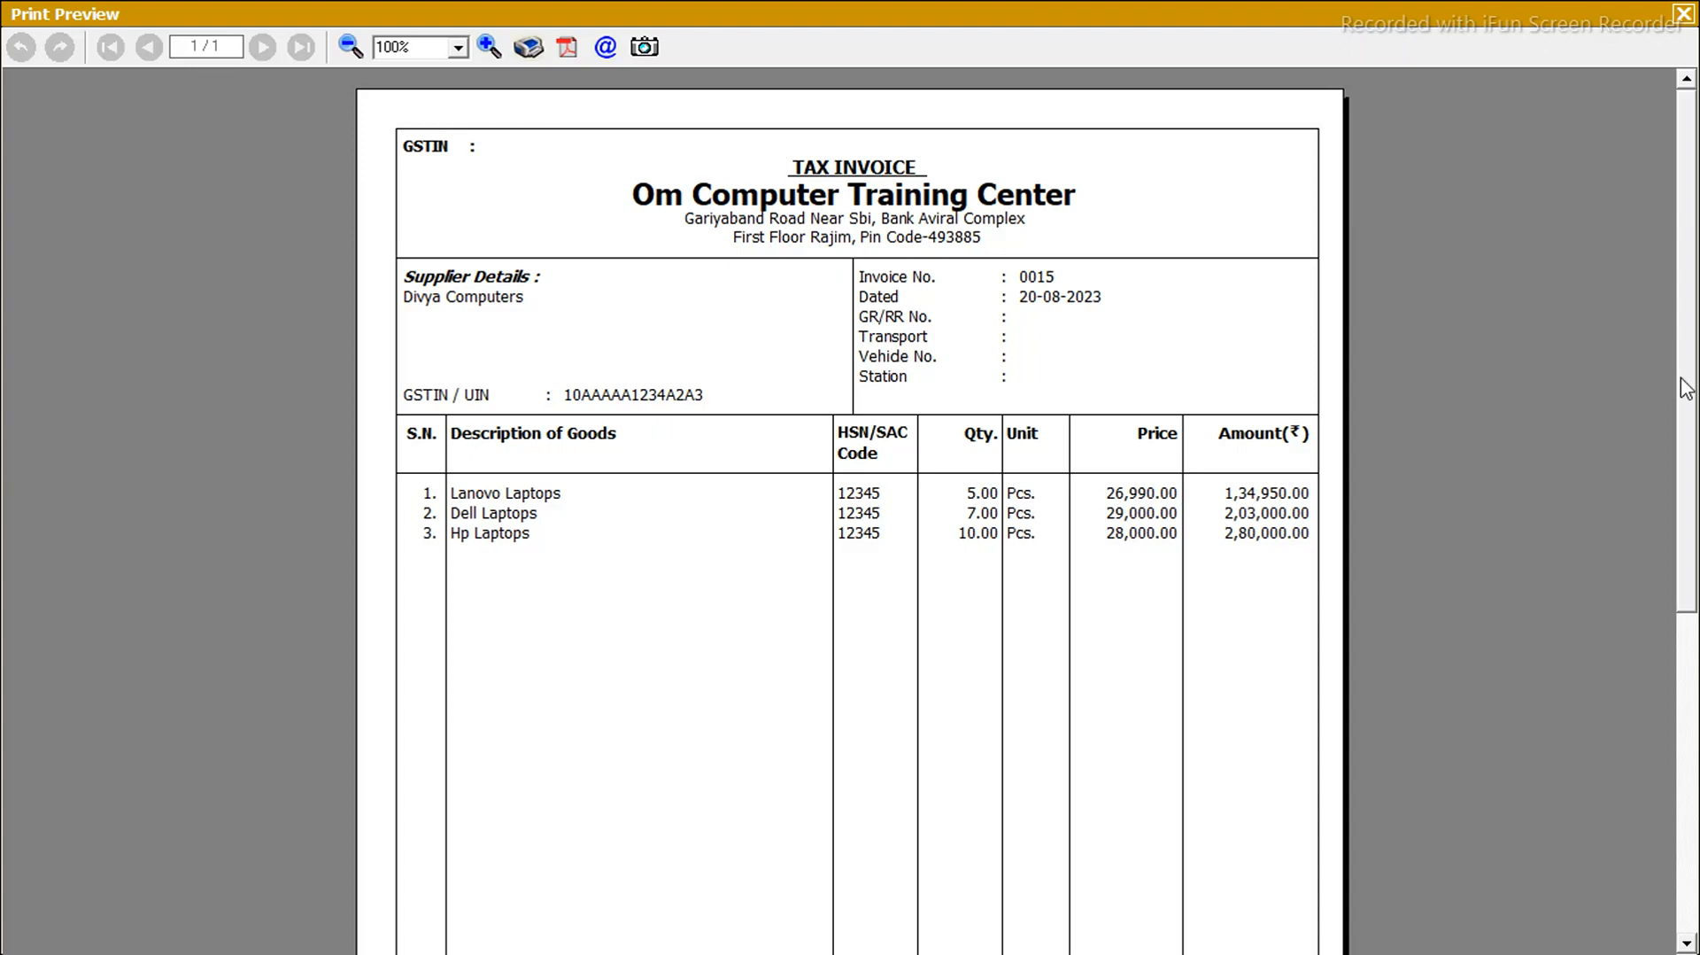
mouse_move(1687, 387)
left_mouse_down()
mouse_move(1696, 669)
mouse_move(1660, 331)
left_mouse_up()
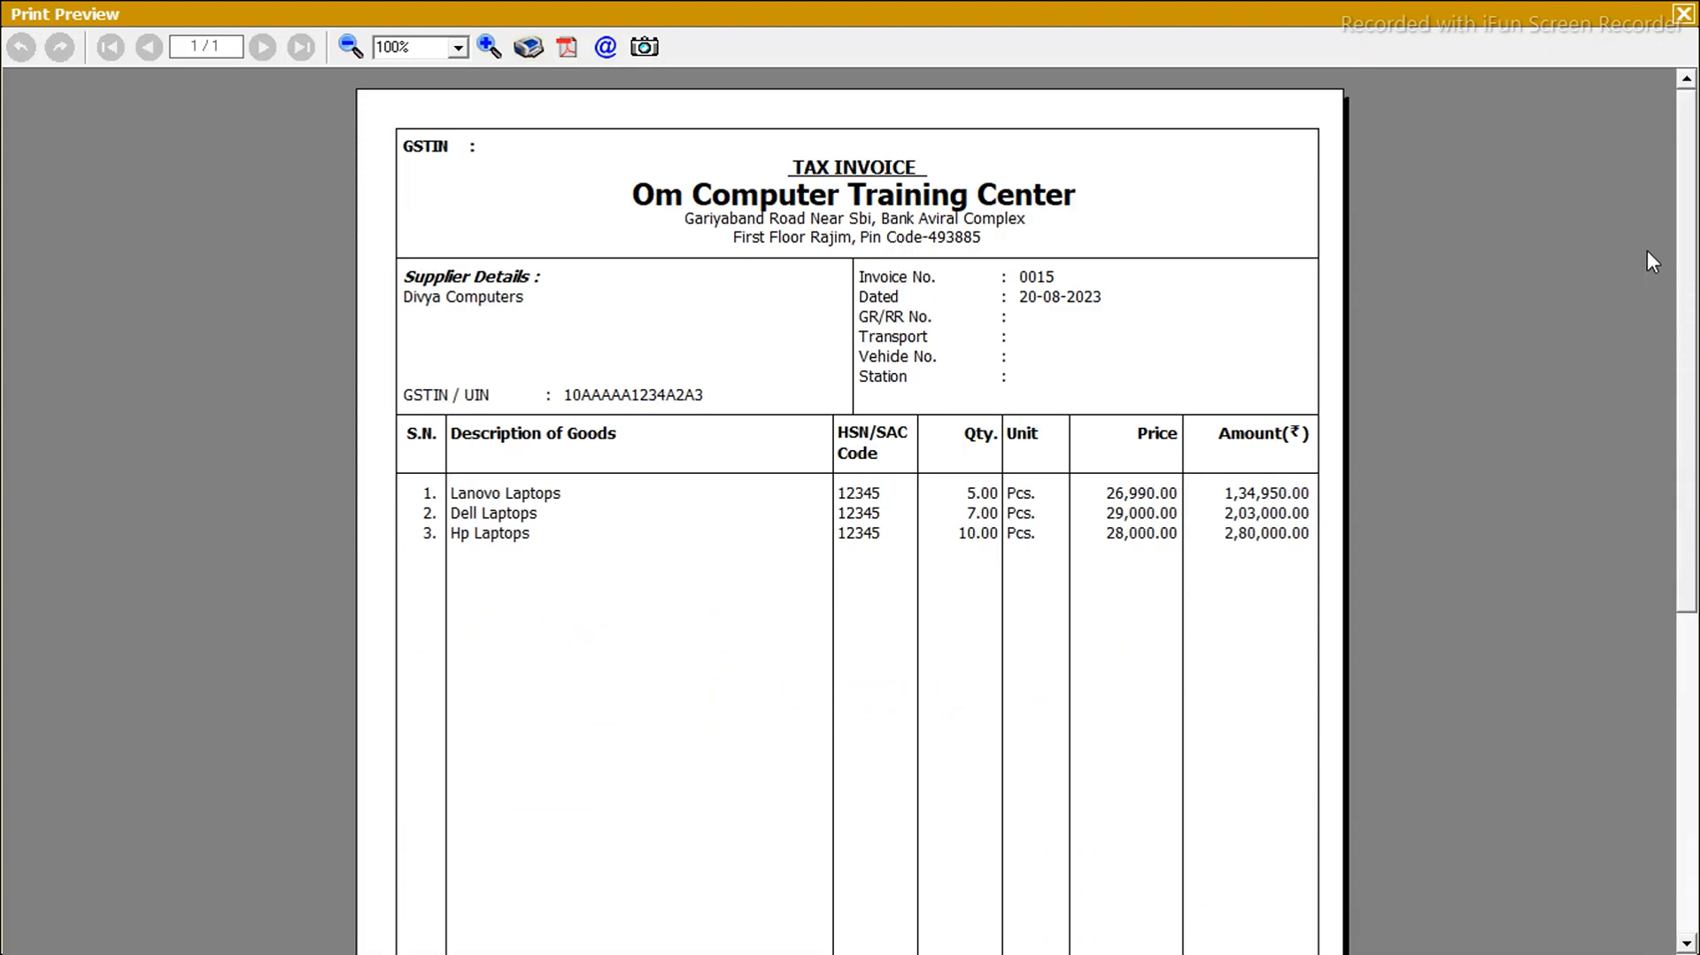